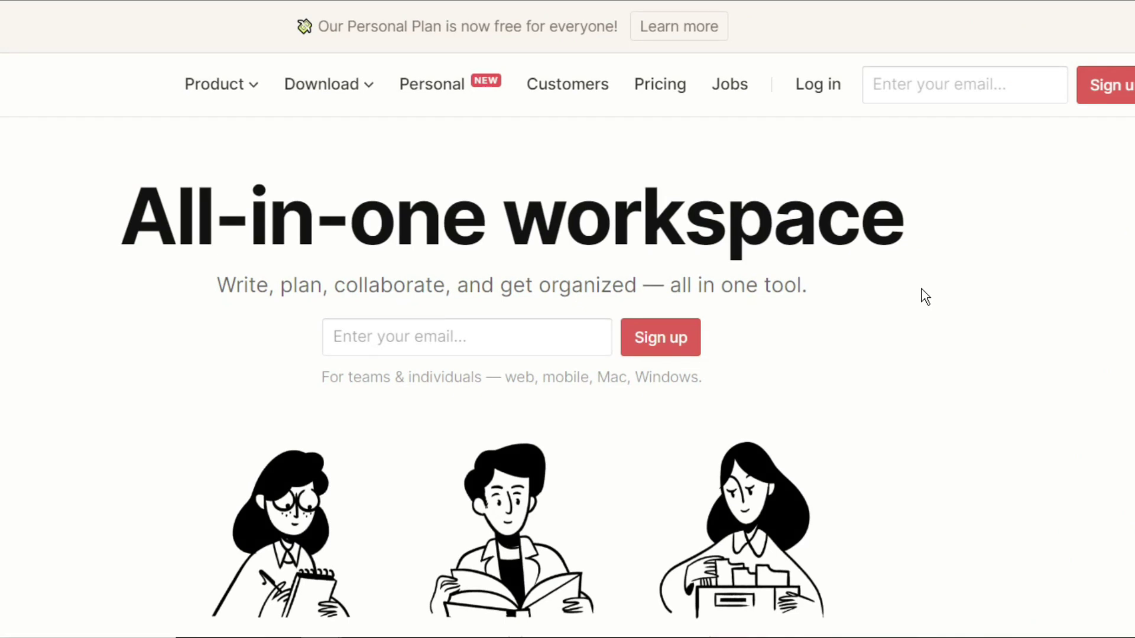
# Step: Sign up with the e-mail address and agree to the privacy and data collection terms
pyautogui.click(388, 335)
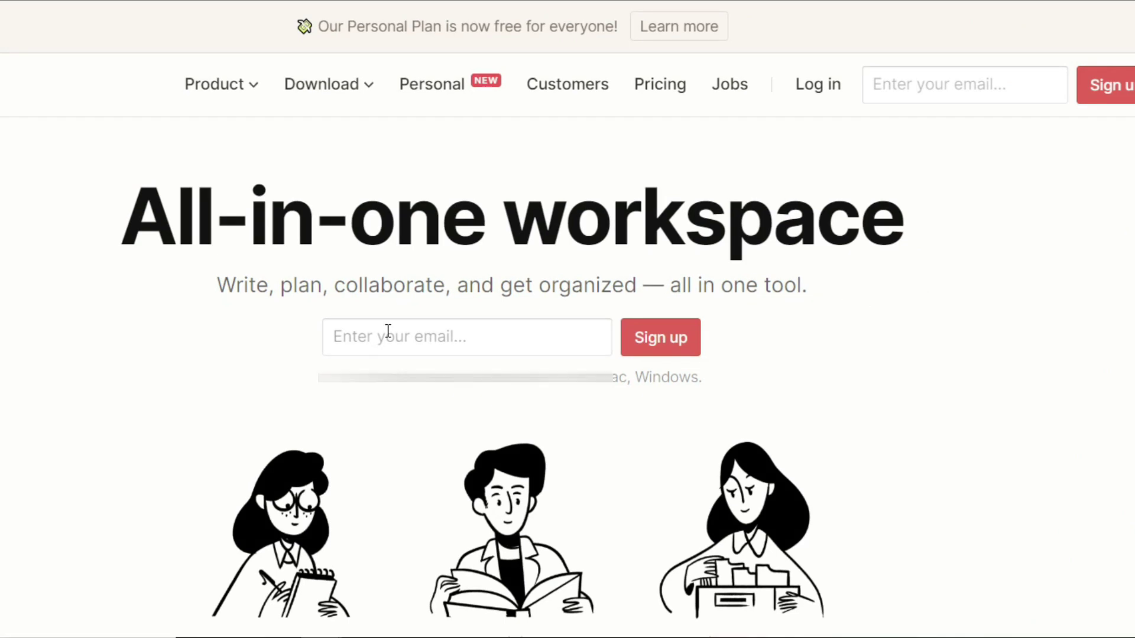
pyautogui.write('yourstudentorbusiness')
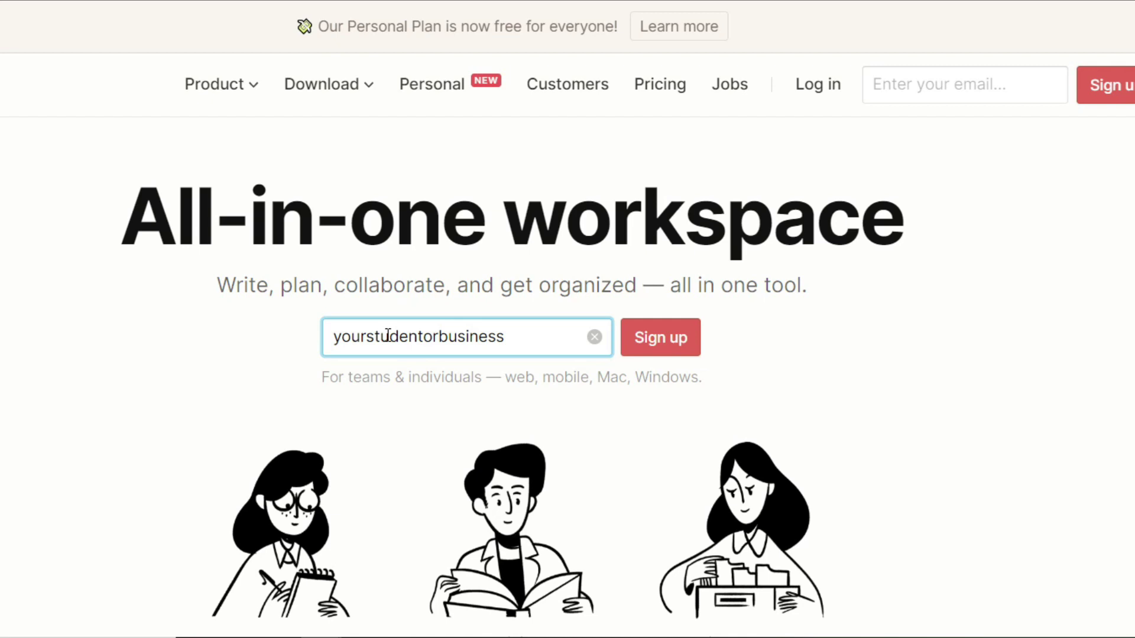
pyautogui.write('email@gmail')
pyautogui.press('Return')
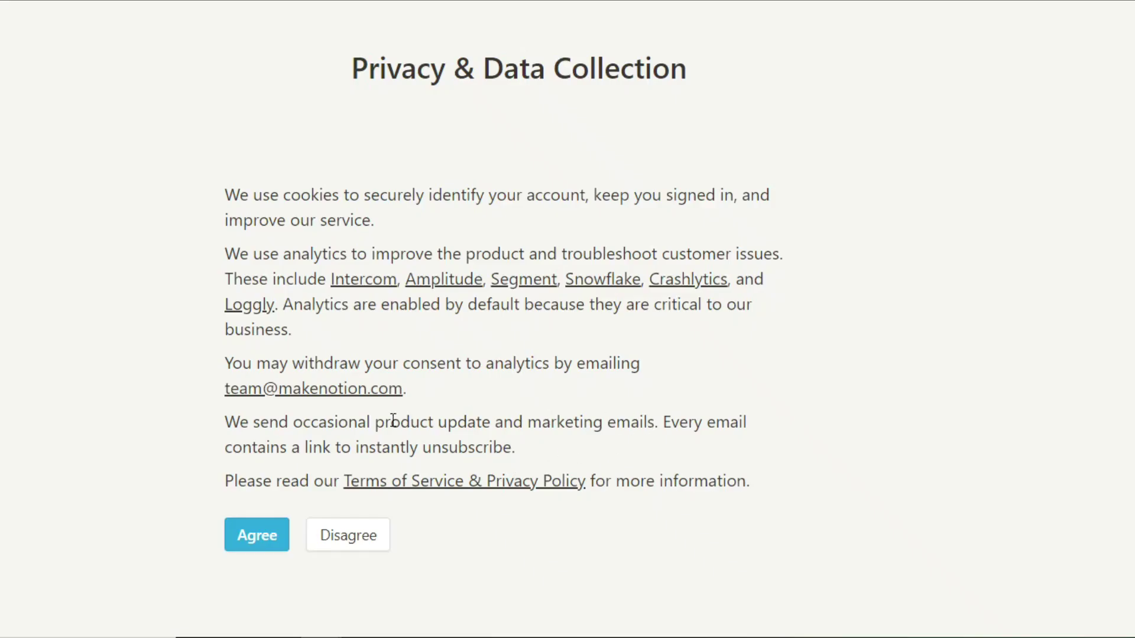
pyautogui.click(246, 552)
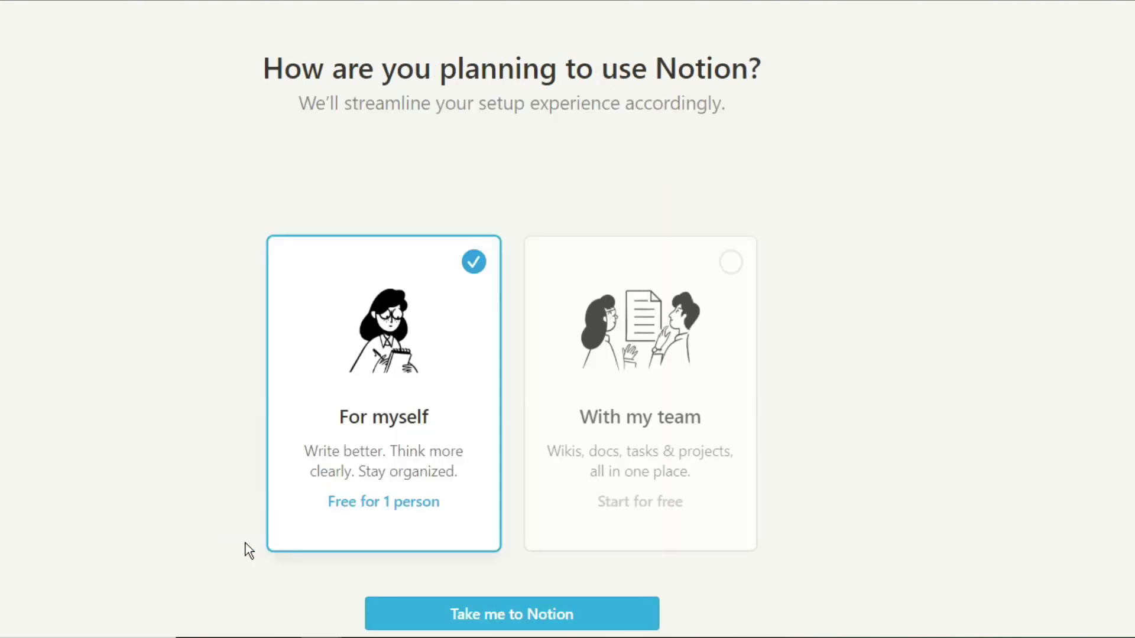
# Step: Enter Notion with the For myself option and keep the starter templates
pyautogui.scroll(-1, 609, 405)
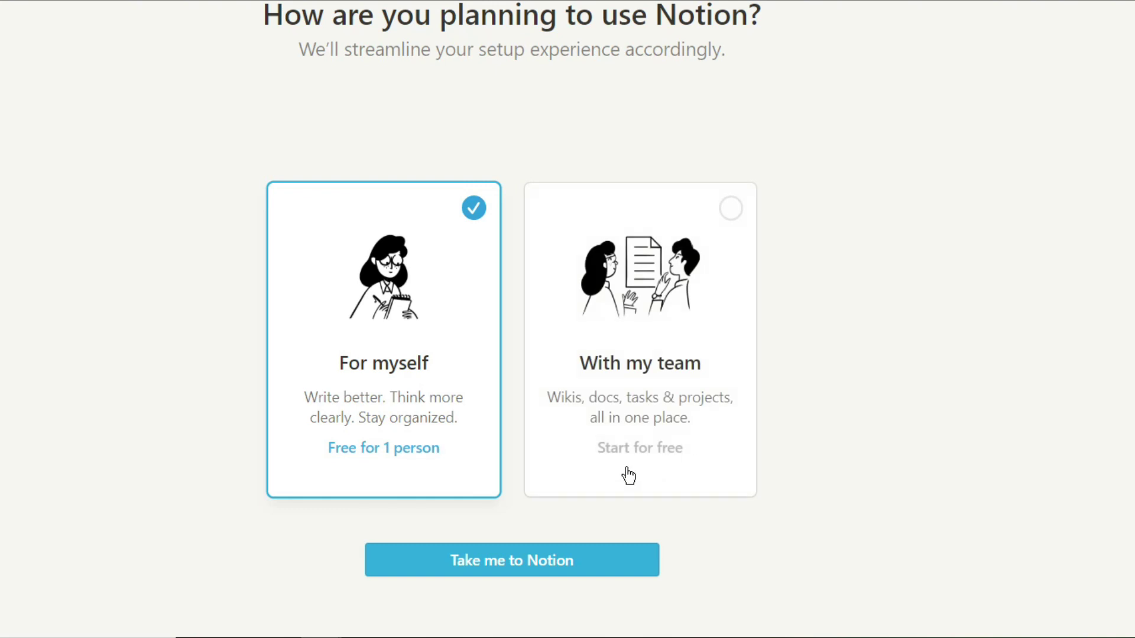
pyautogui.click(454, 563)
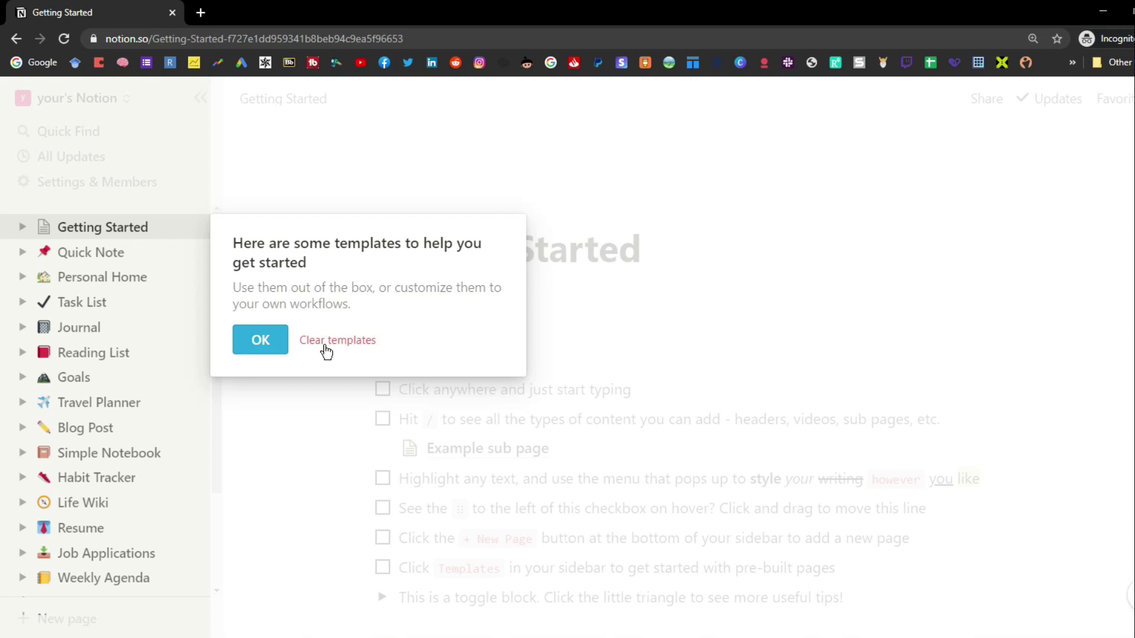
pyautogui.click(260, 341)
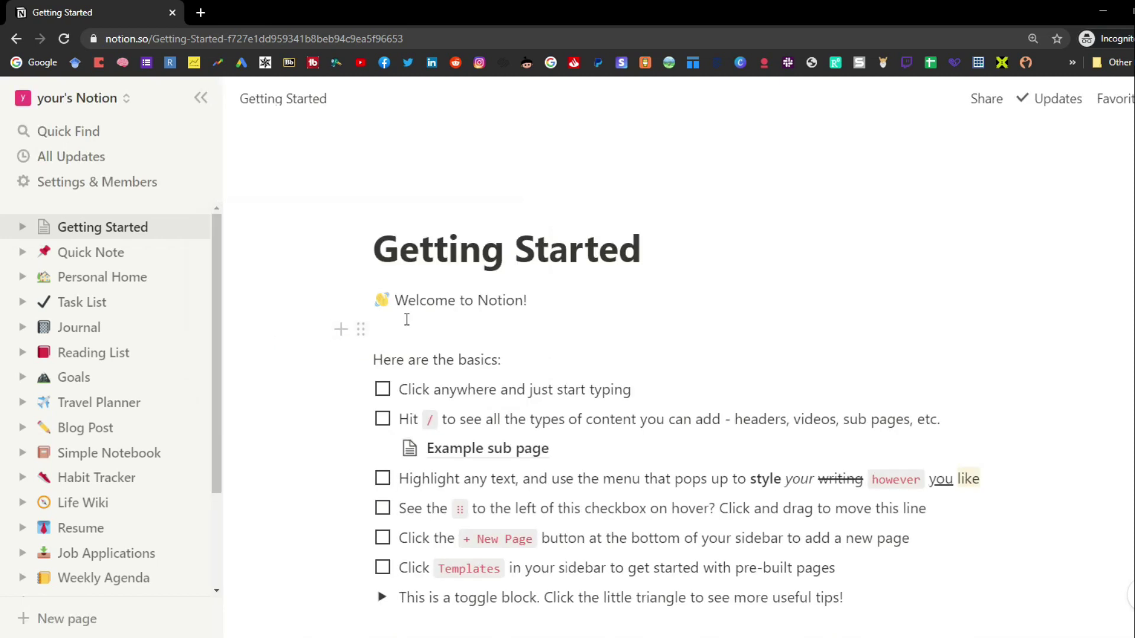
# Step: Look through the Quick Note and Getting Started pages to see how the starter templates are laid out
pyautogui.scroll(-2, 386, 320)
pyautogui.click(124, 254)
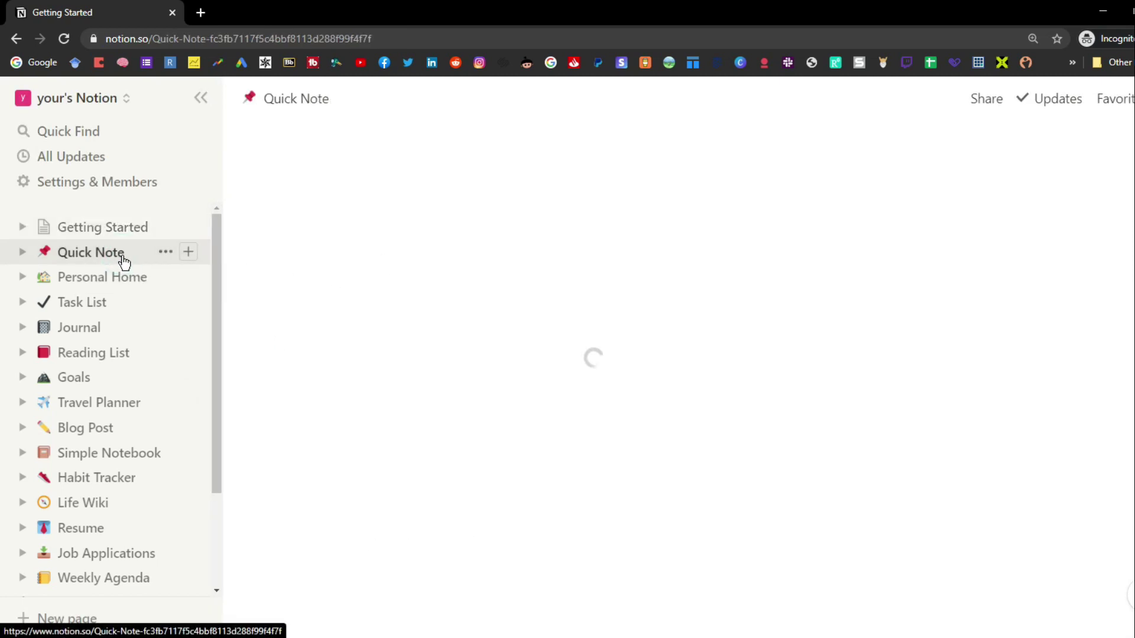
pyautogui.scroll(-3, 118, 296)
pyautogui.scroll(4, 118, 353)
pyautogui.click(124, 230)
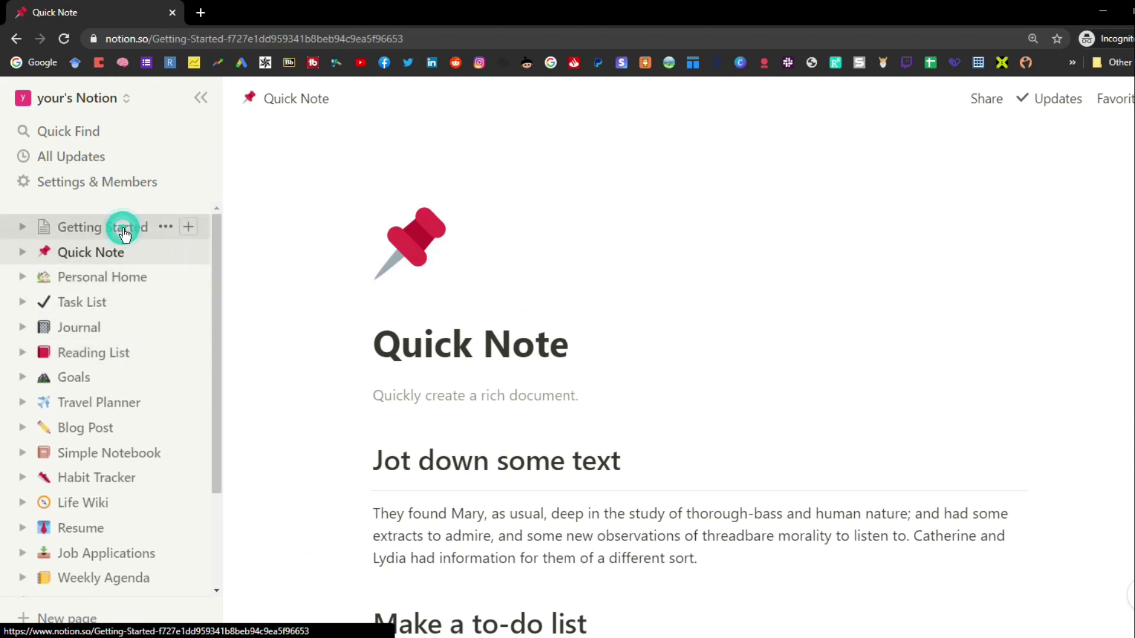
pyautogui.scroll(-9, 504, 307)
pyautogui.scroll(-12, 504, 307)
pyautogui.scroll(20, 505, 307)
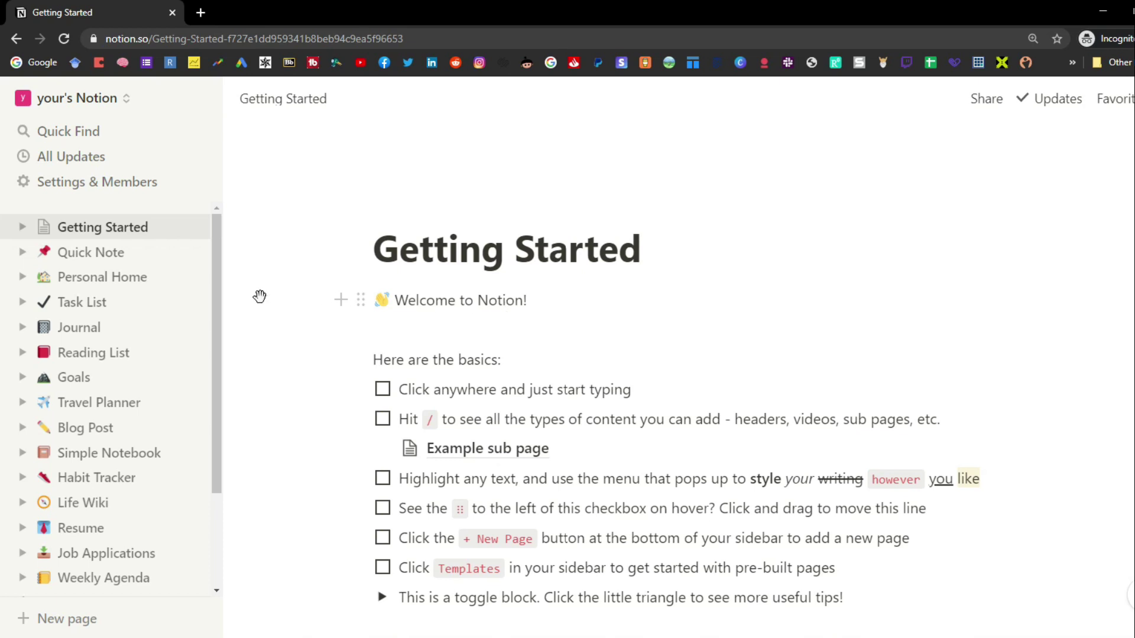
# Step: Add a new page to the workspace and title it "Dashboard"
pyautogui.scroll(-3, 128, 311)
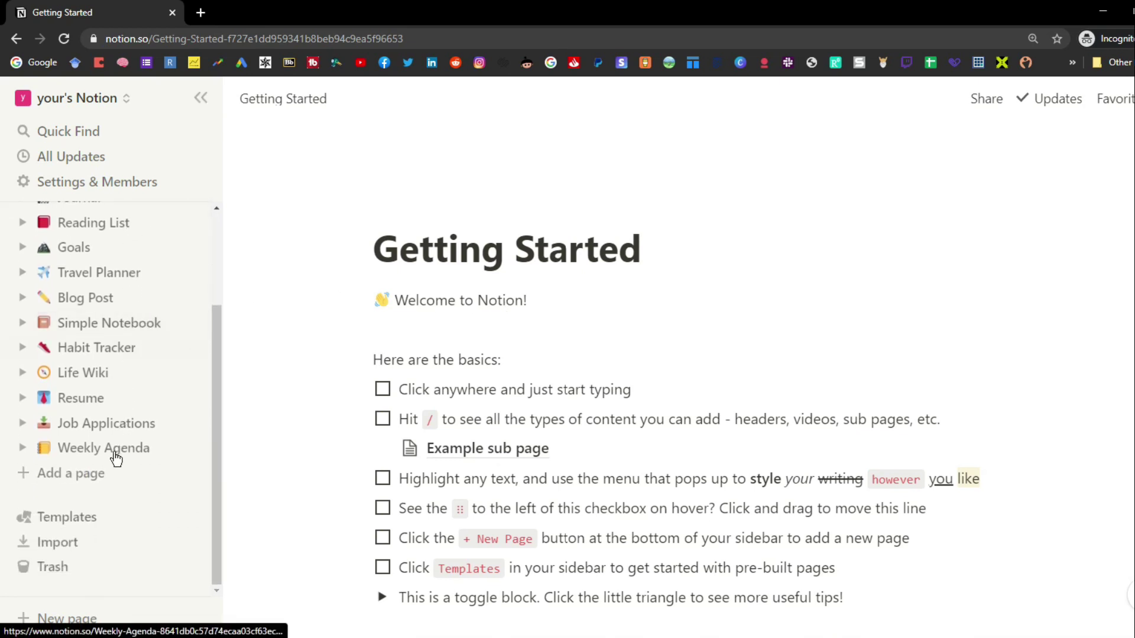
pyautogui.click(75, 480)
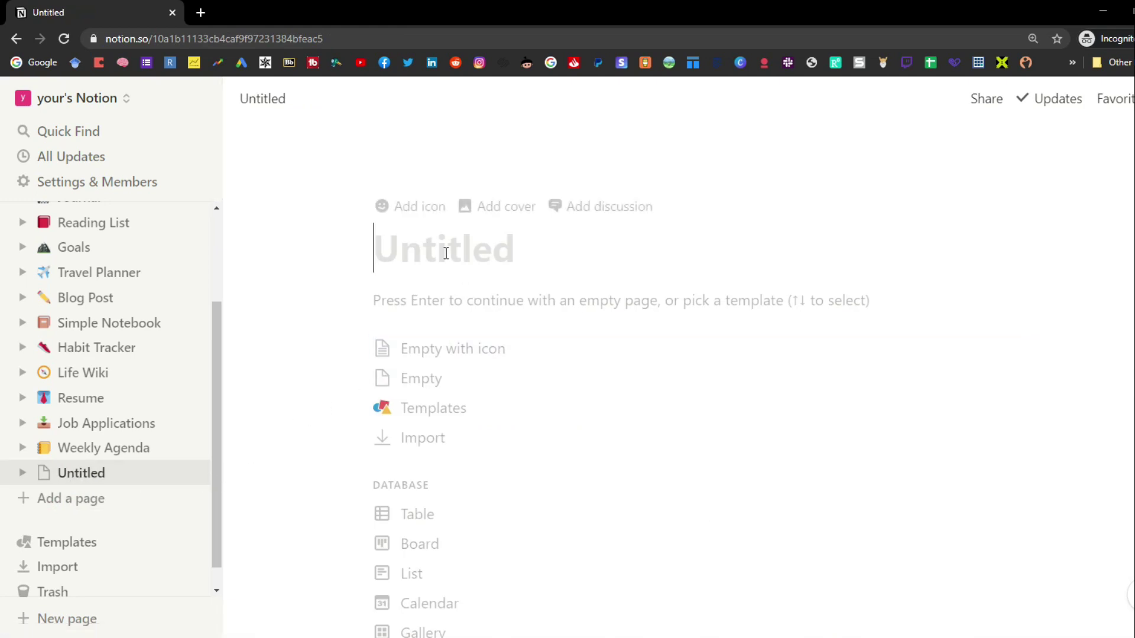
pyautogui.write('Dashboard')
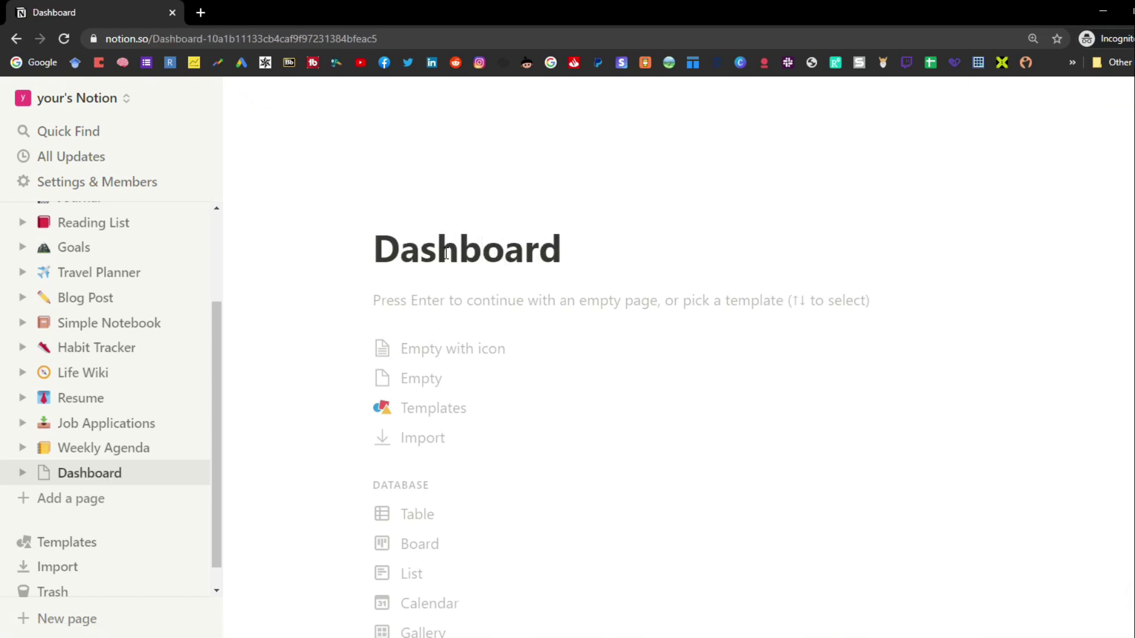
# Step: Add an icon to the Dashboard page, search the emojis for "star", and replace the icon with the uploaded "notion logo" image
pyautogui.click(407, 214)
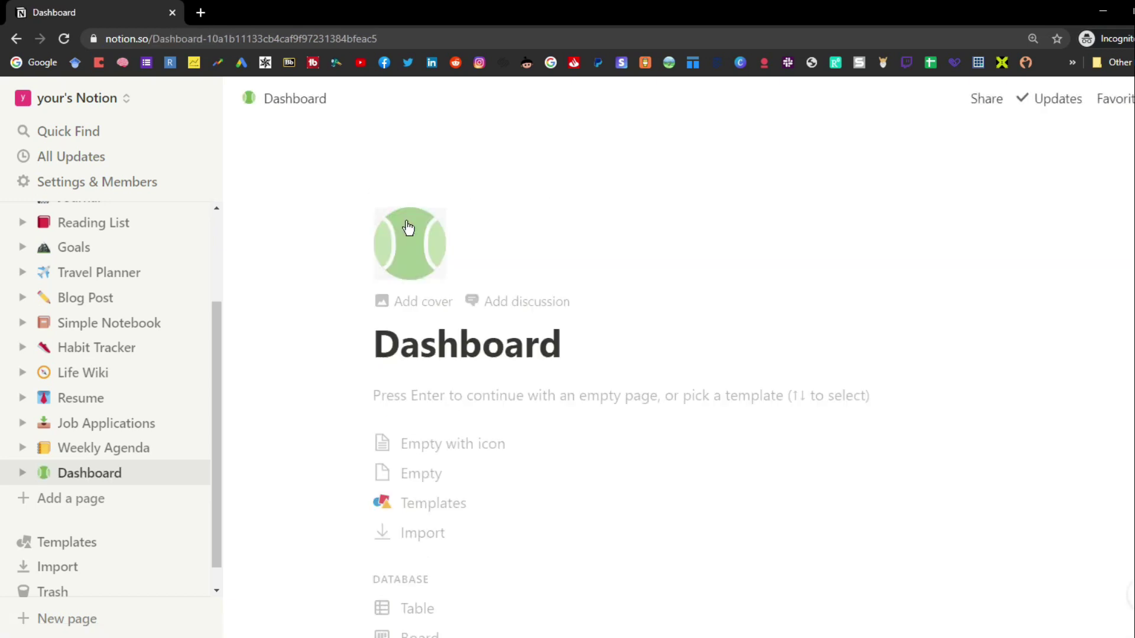
pyautogui.click(415, 263)
pyautogui.scroll(-2, 398, 414)
pyautogui.scroll(2, 402, 384)
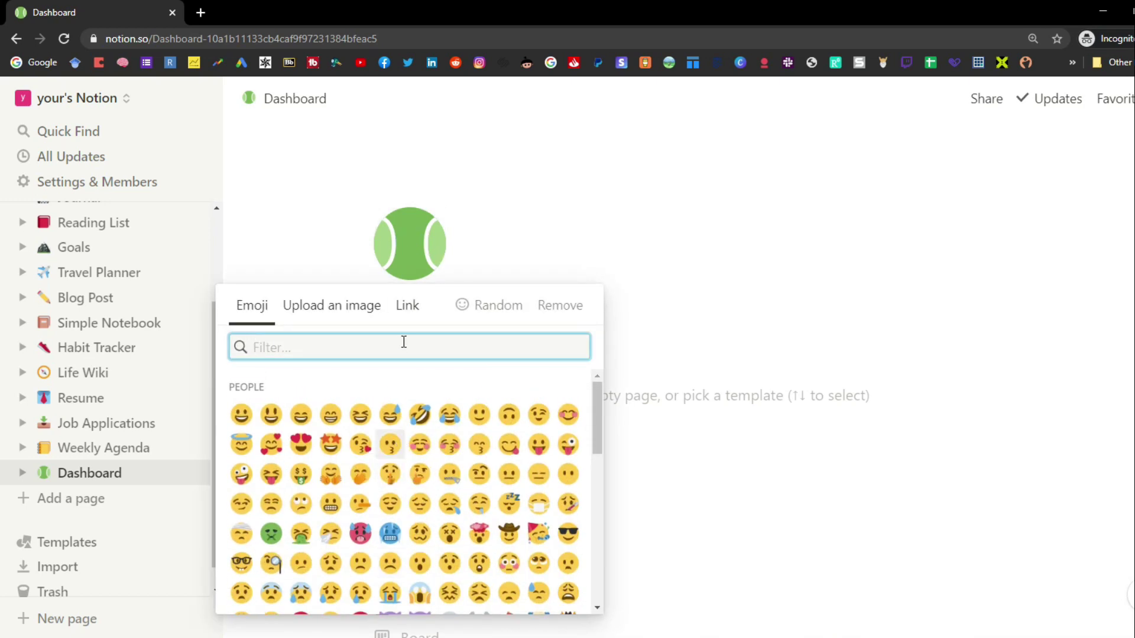
pyautogui.write('star')
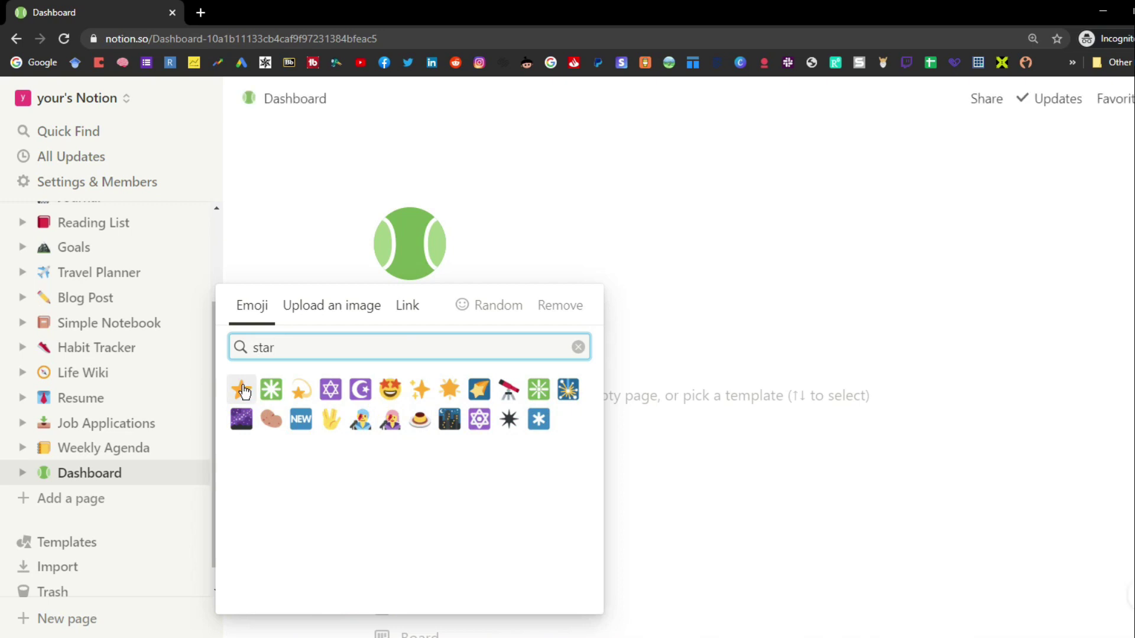
pyautogui.click(314, 308)
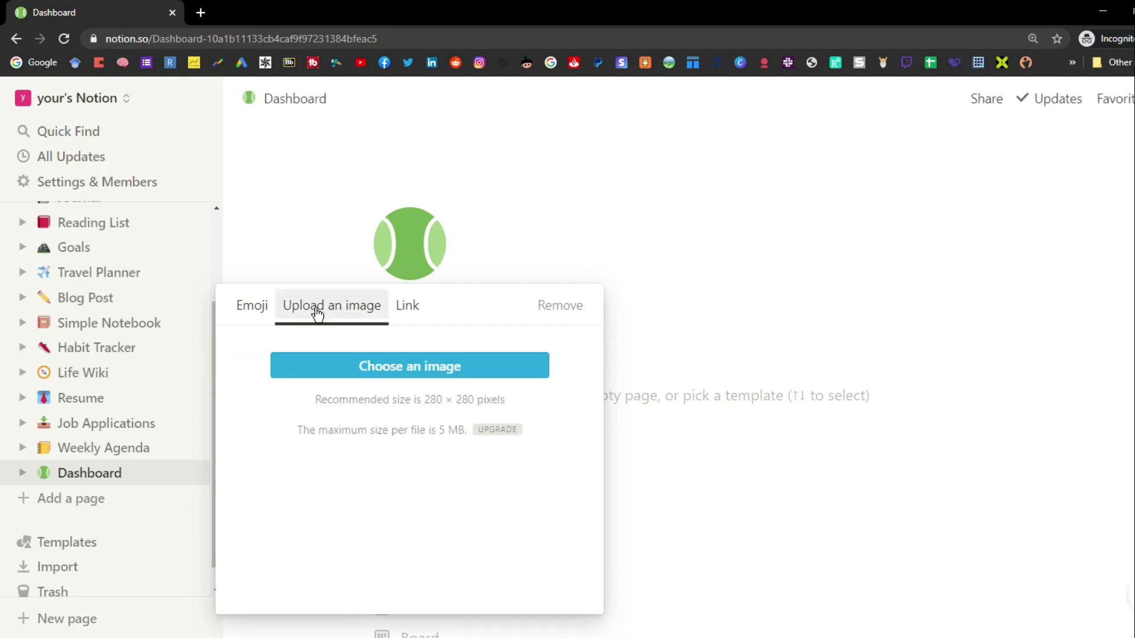
pyautogui.click(368, 371)
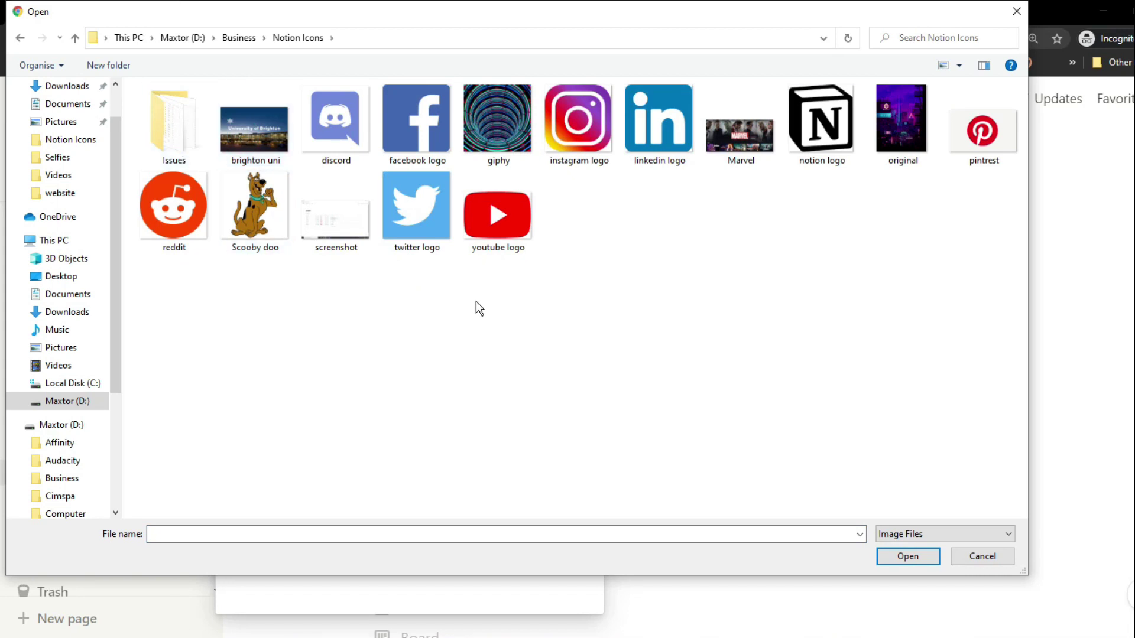
pyautogui.doubleClick(816, 147)
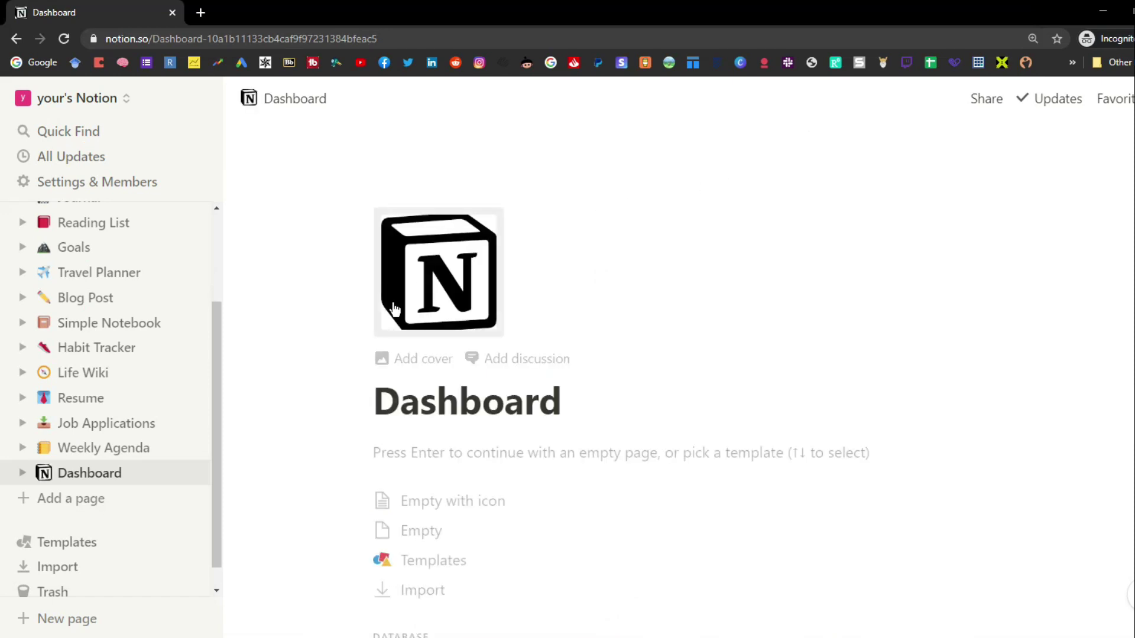
# Step: Add a cover to the Dashboard page, adjust the image's vertical position and save it
pyautogui.click(431, 360)
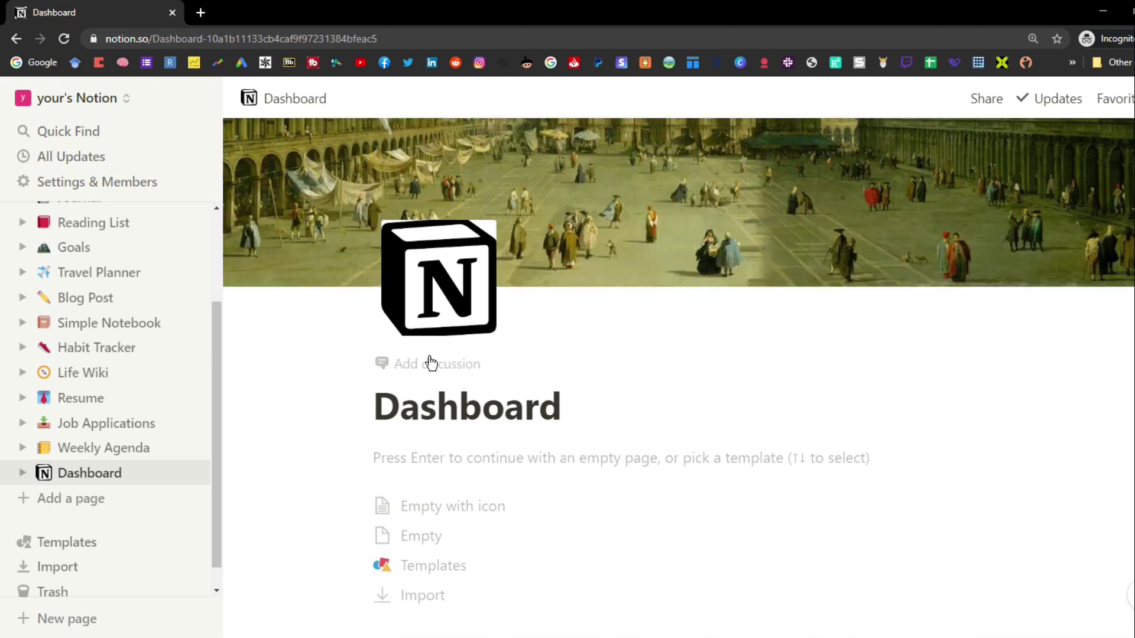
pyautogui.moveTo(698, 209)
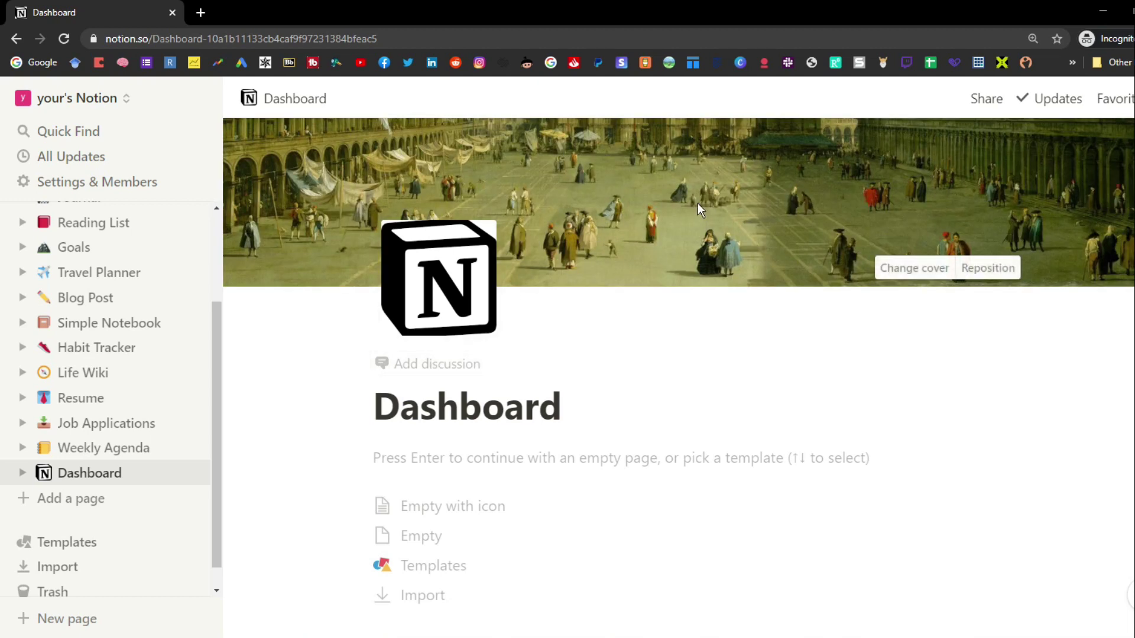
pyautogui.click(988, 267)
pyautogui.moveTo(817, 180)
pyautogui.mouseDown()
pyautogui.moveTo(816, 245)
pyautogui.moveTo(818, 164)
pyautogui.mouseUp()
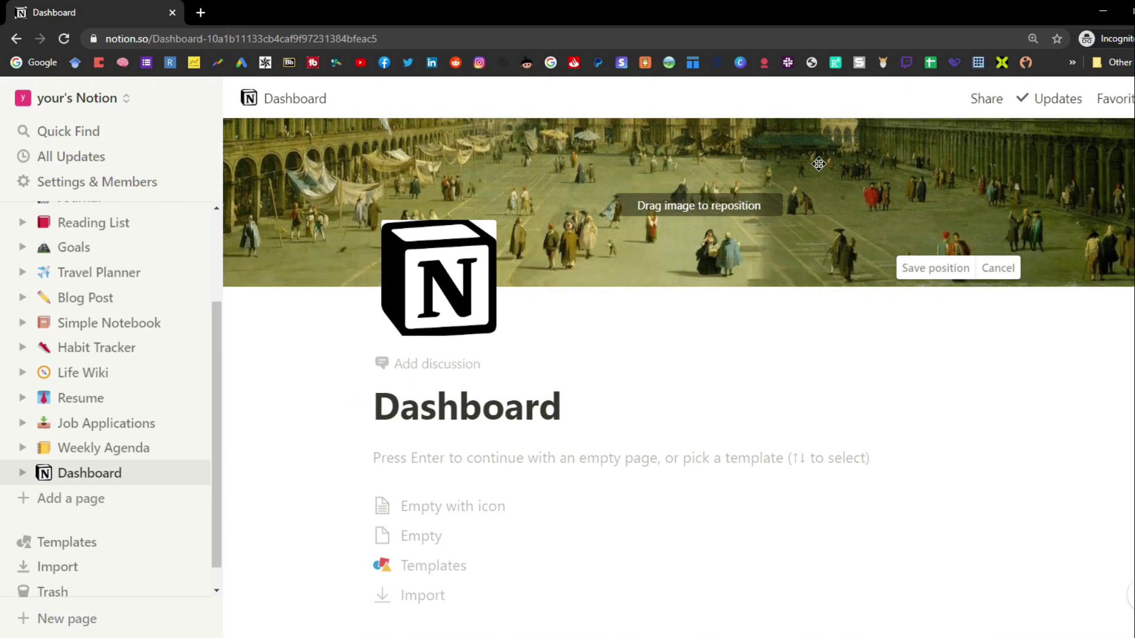
pyautogui.click(936, 270)
# Step: Replace the cover with the photo of a laptop showing a sparkler from an Unsplash search for "tutorial"
pyautogui.click(927, 269)
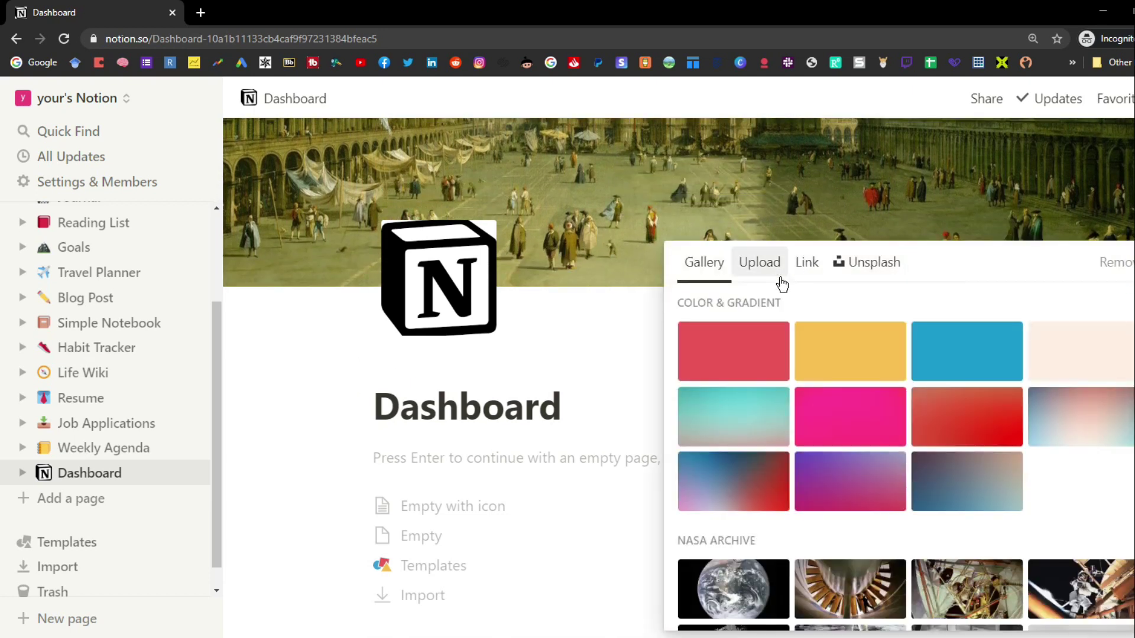
pyautogui.scroll(-3, 898, 418)
pyautogui.scroll(3, 893, 402)
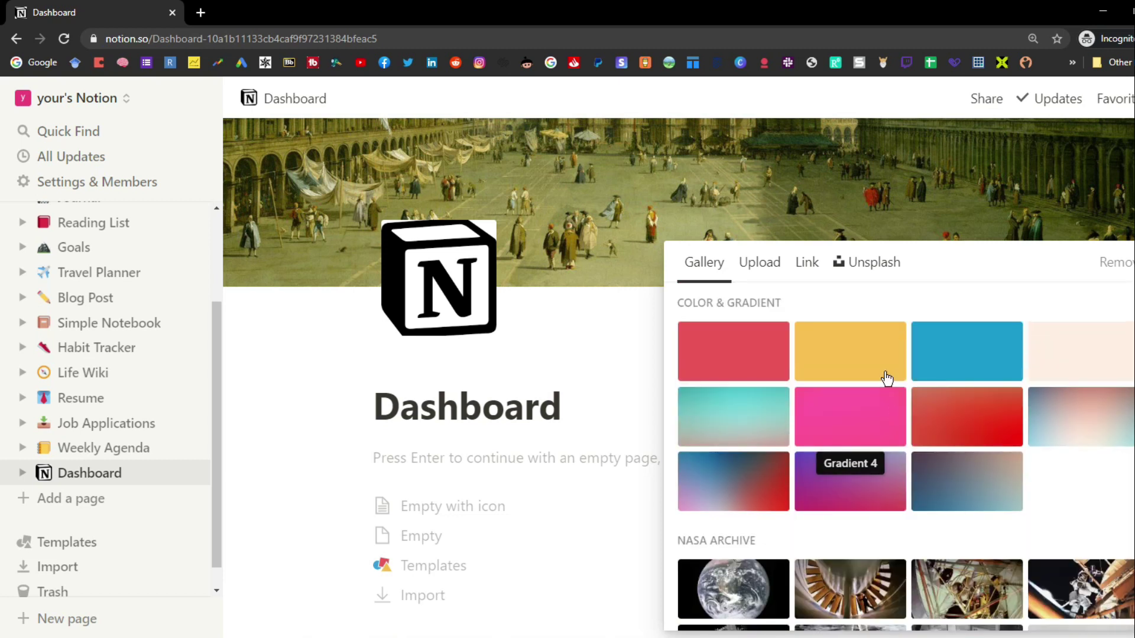
pyautogui.click(760, 263)
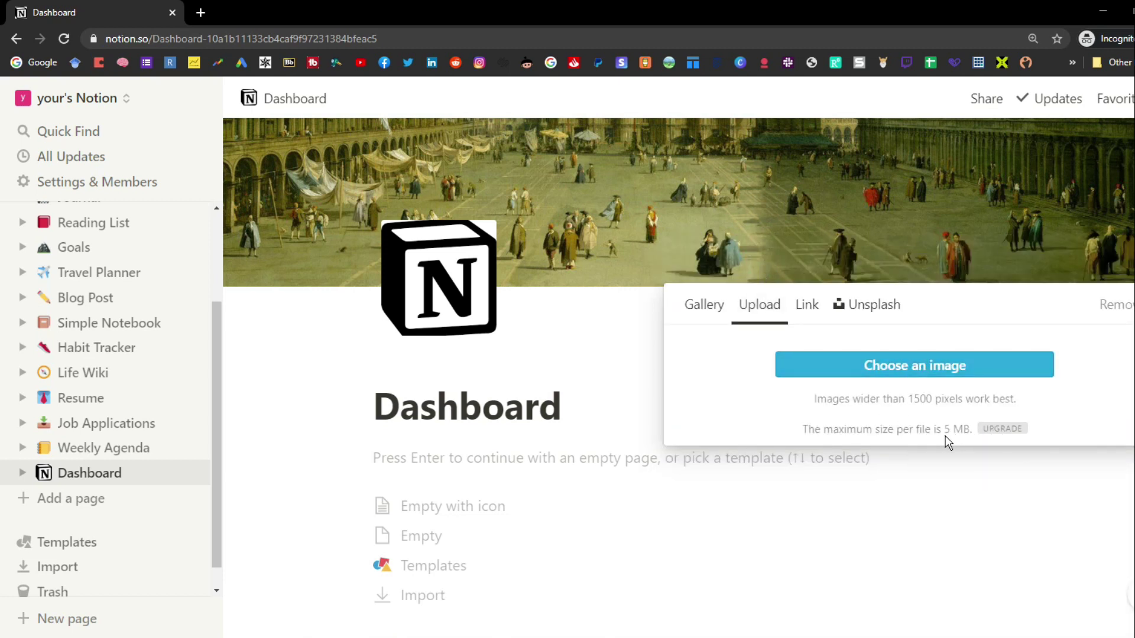
pyautogui.click(801, 312)
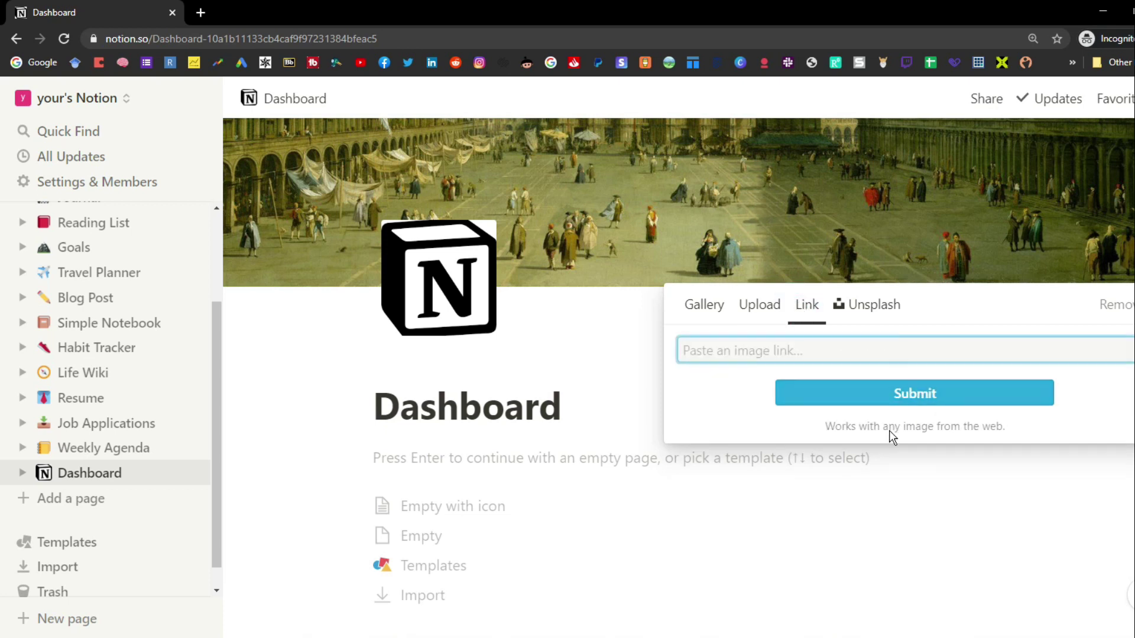
pyautogui.click(871, 304)
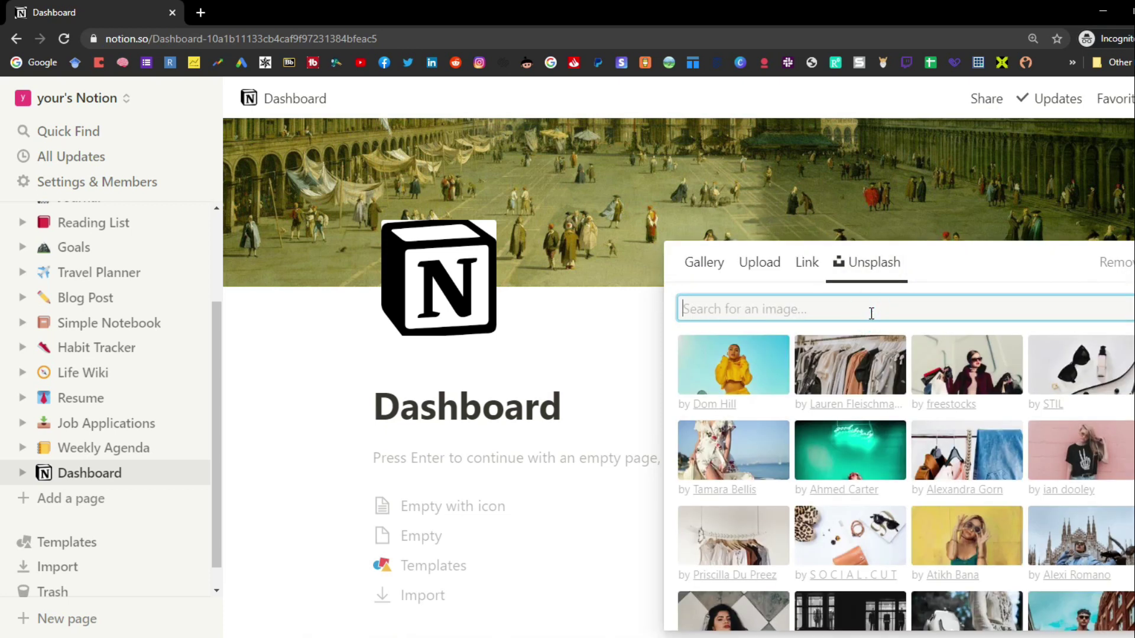
pyautogui.write('tutorial')
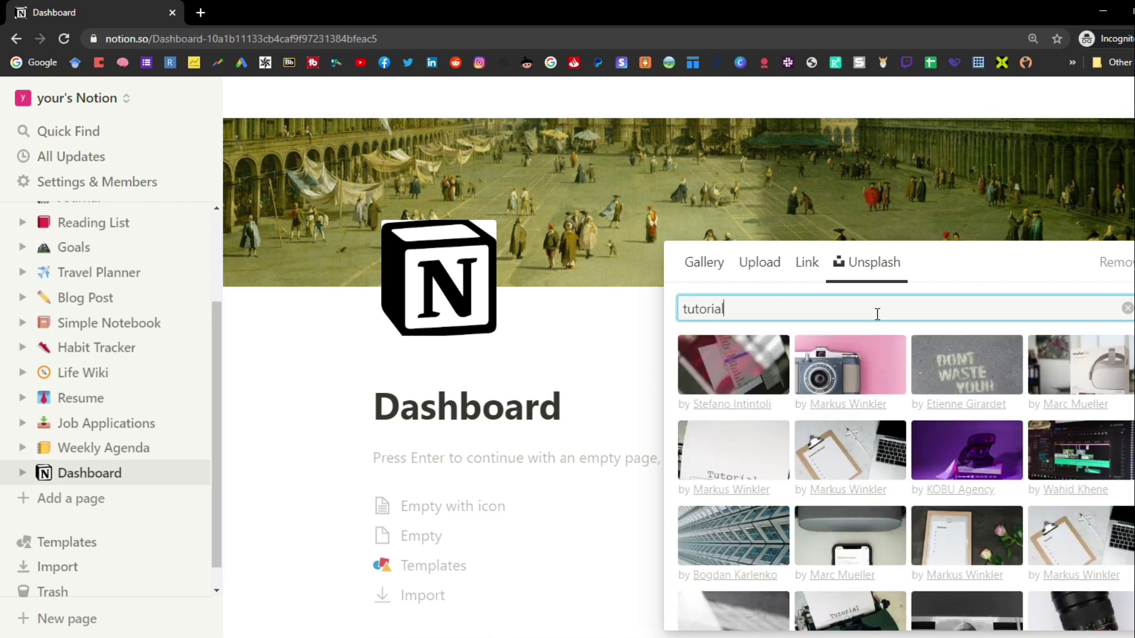
pyautogui.scroll(-3, 925, 438)
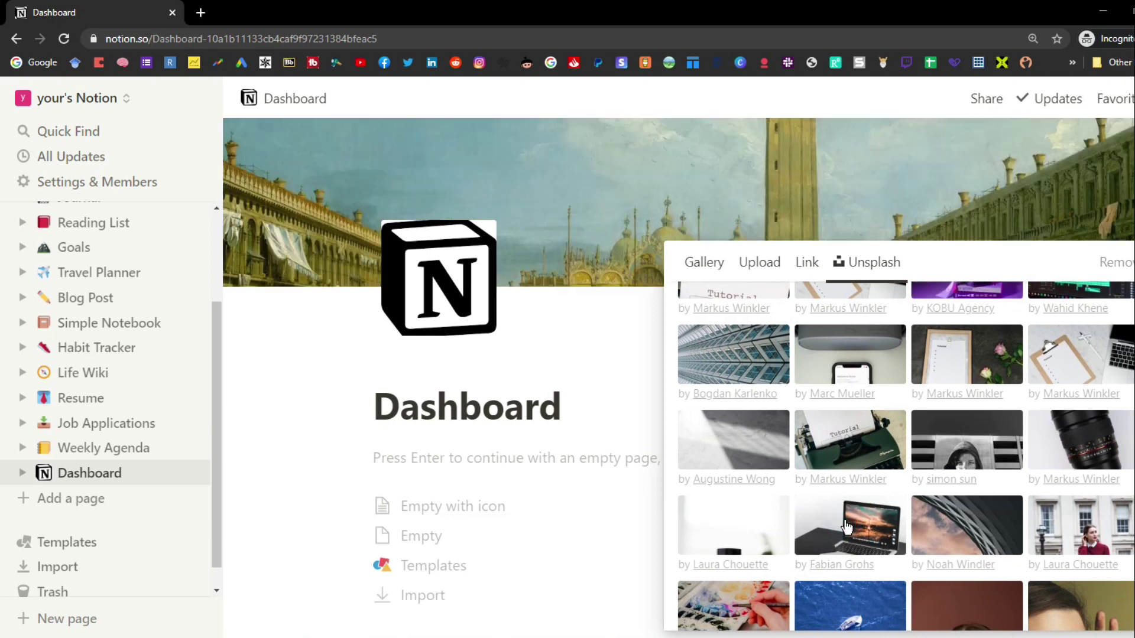
pyautogui.click(846, 526)
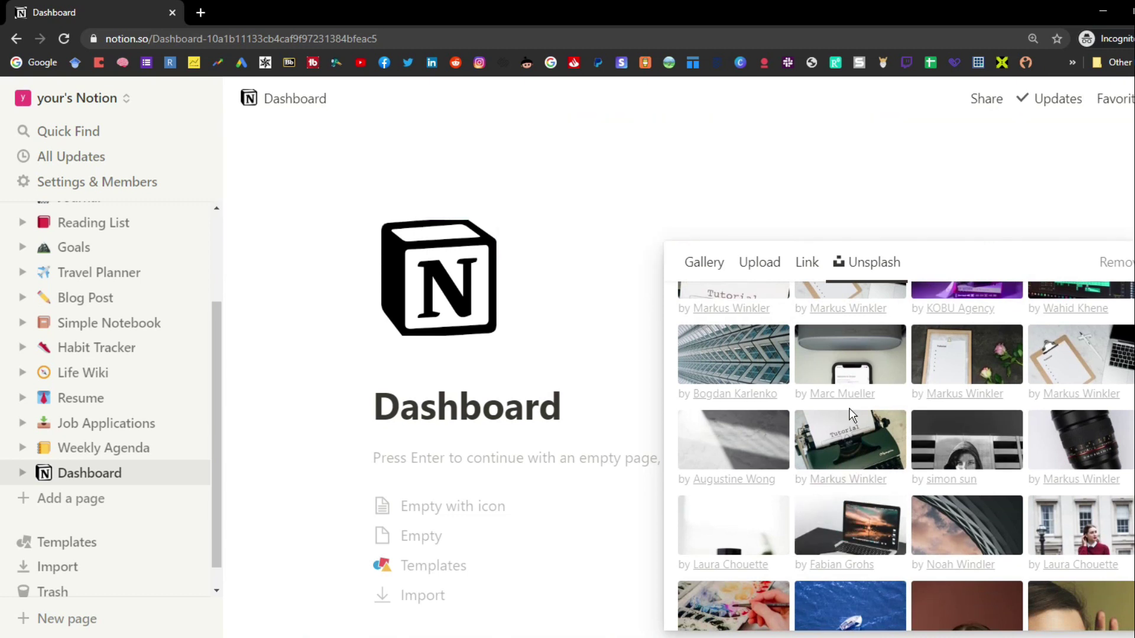
pyautogui.click(643, 314)
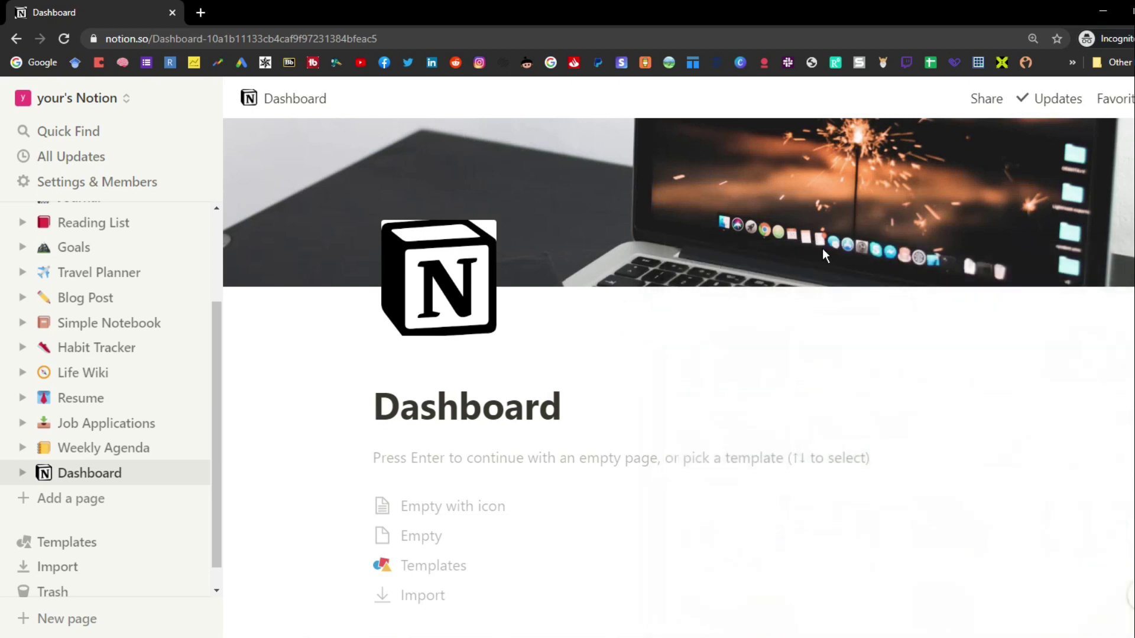
# Step: Reposition the cover photo downward so more of the laptop's screen shows in the banner
pyautogui.click(976, 271)
pyautogui.moveTo(962, 210); pyautogui.dragTo(965, 251)
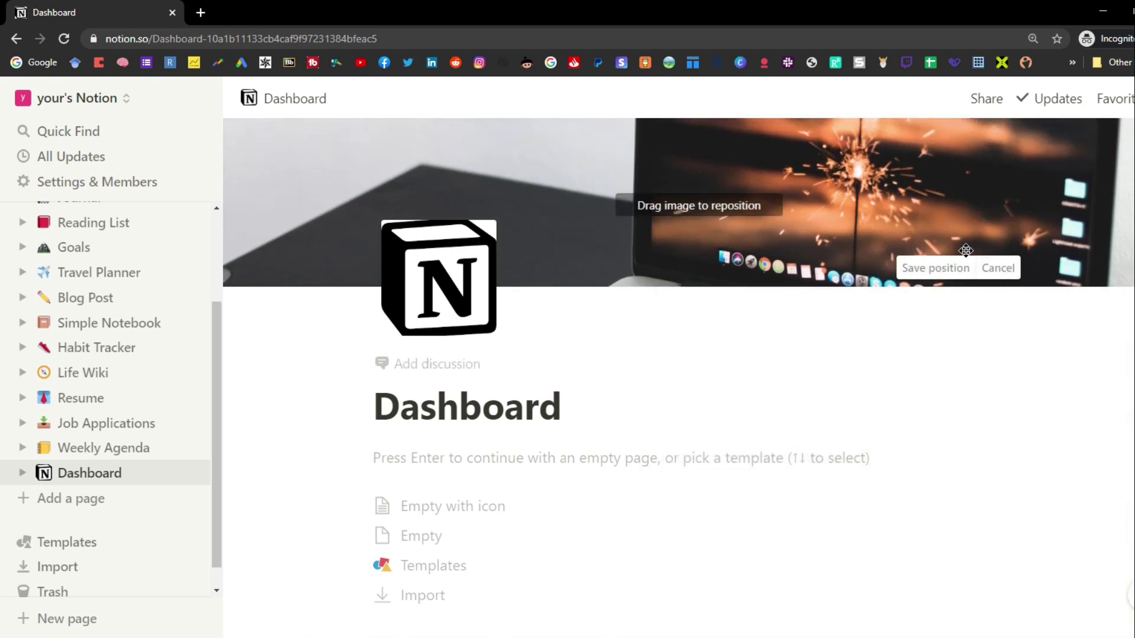
pyautogui.click(827, 327)
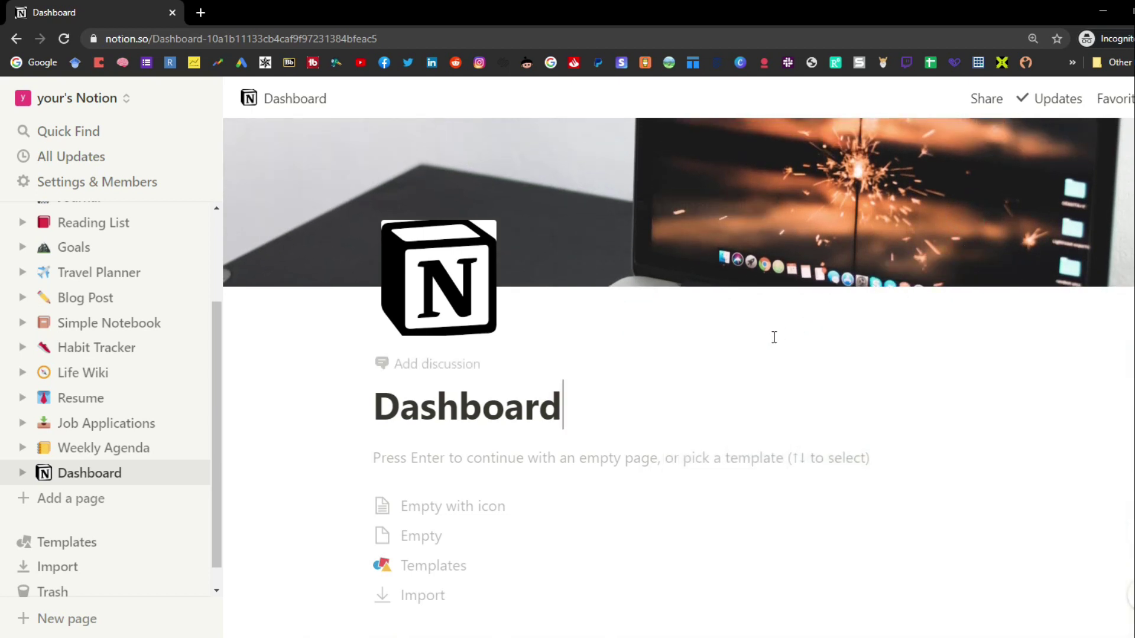
# Step: Remove the logo icon from the Dashboard page
pyautogui.click(458, 283)
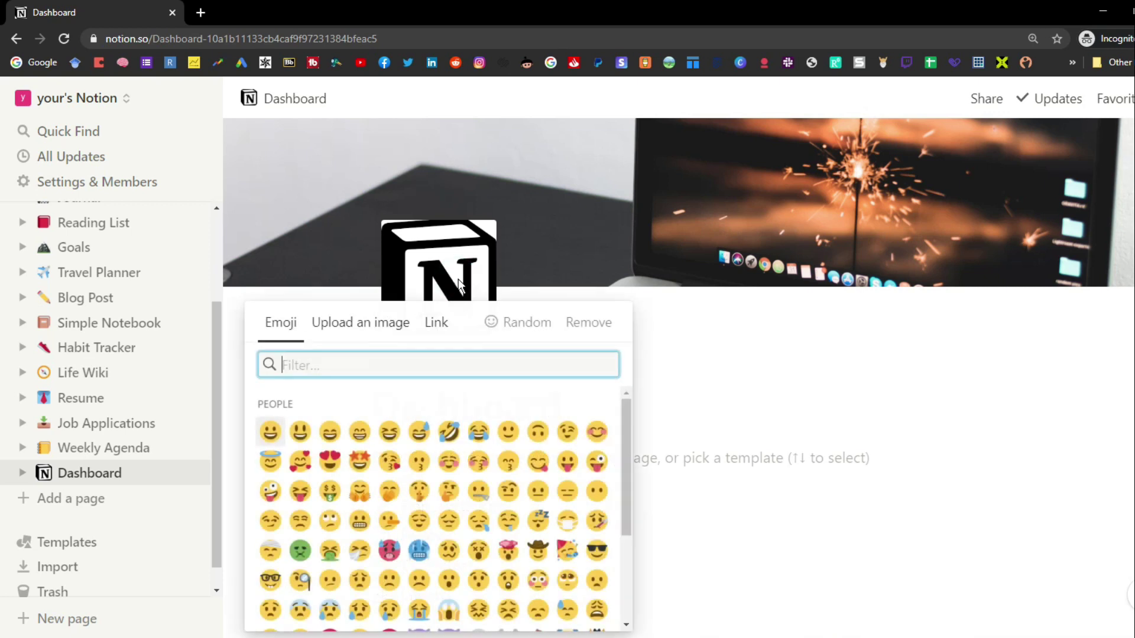
pyautogui.click(578, 329)
pyautogui.scroll(-2, 579, 329)
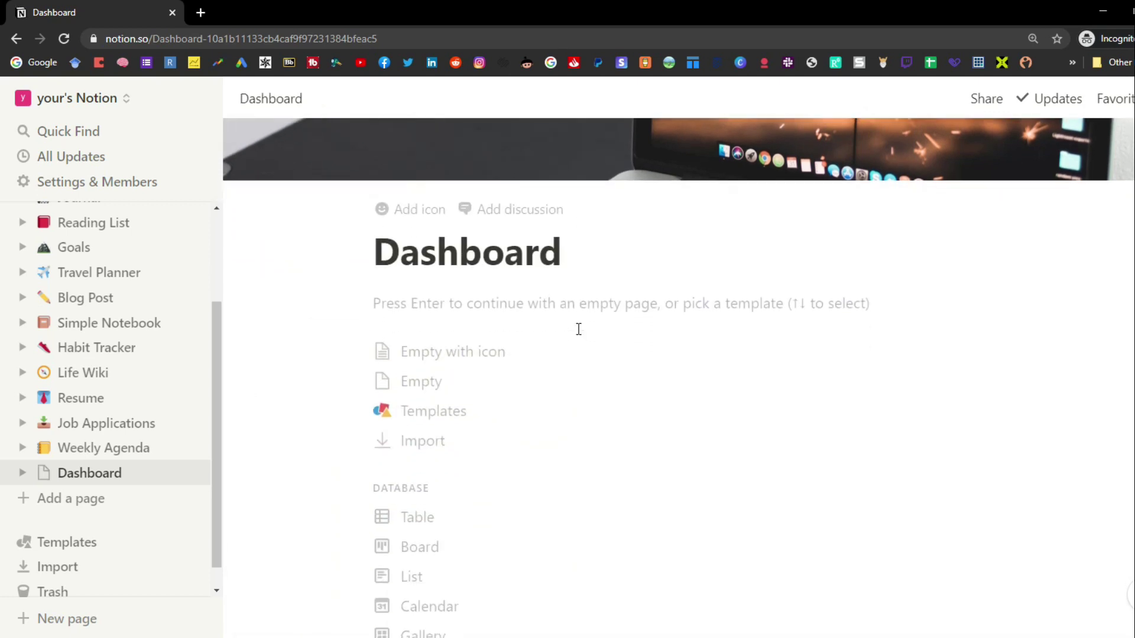
# Step: Continue the Dashboard page as an empty page without a template
pyautogui.press('Return')
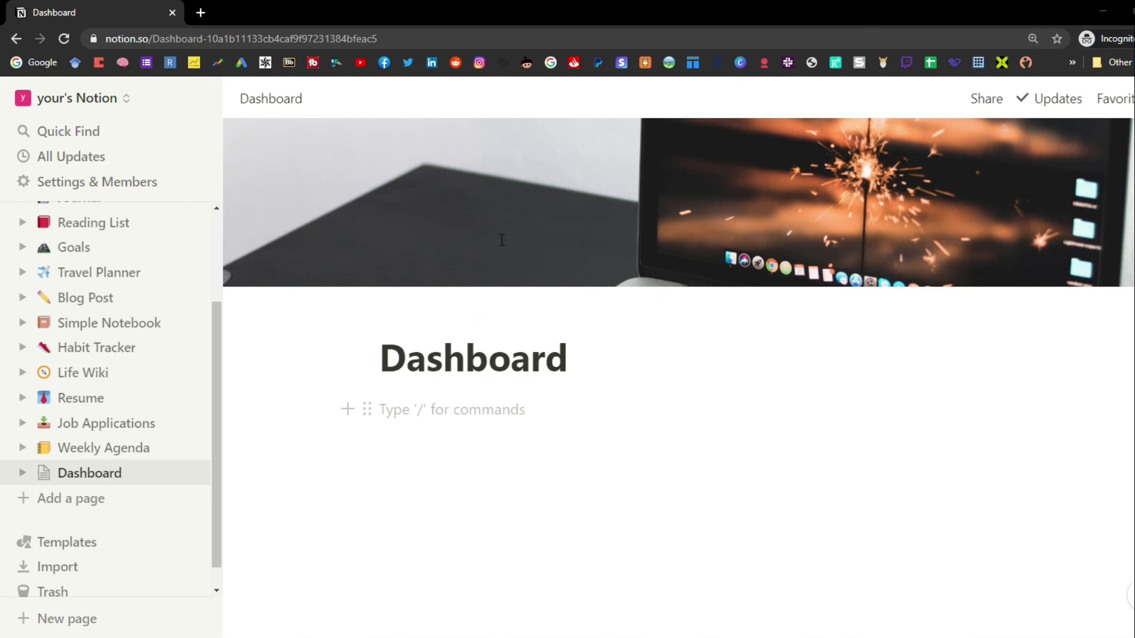
pyautogui.click(571, 357)
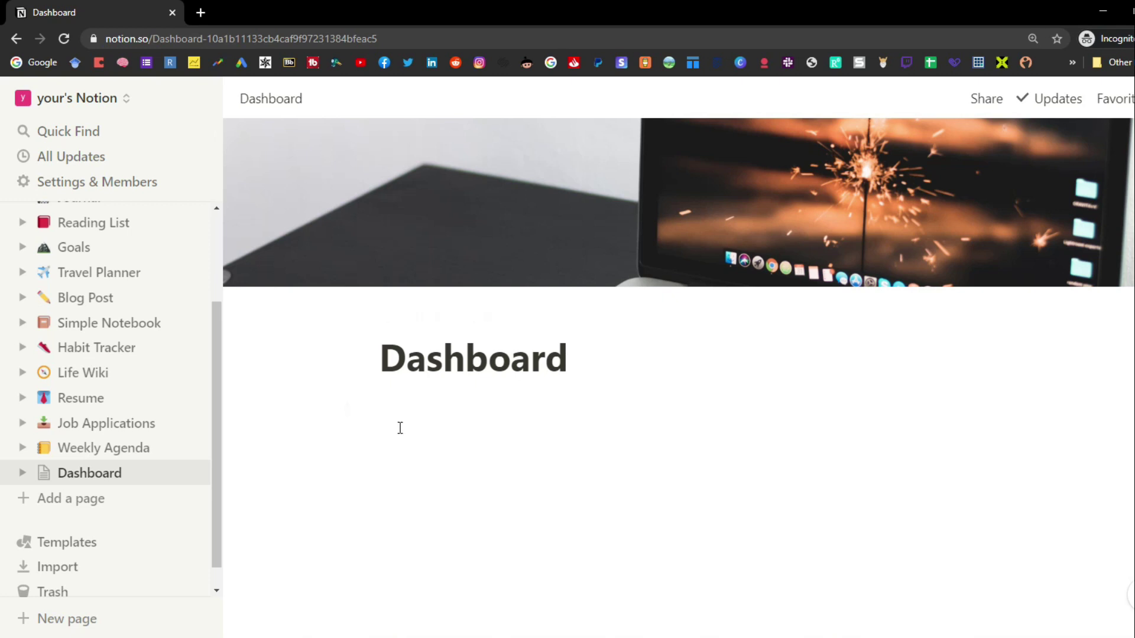
# Step: Create a Meeting Notes page from the template in the Sales category
pyautogui.click(128, 543)
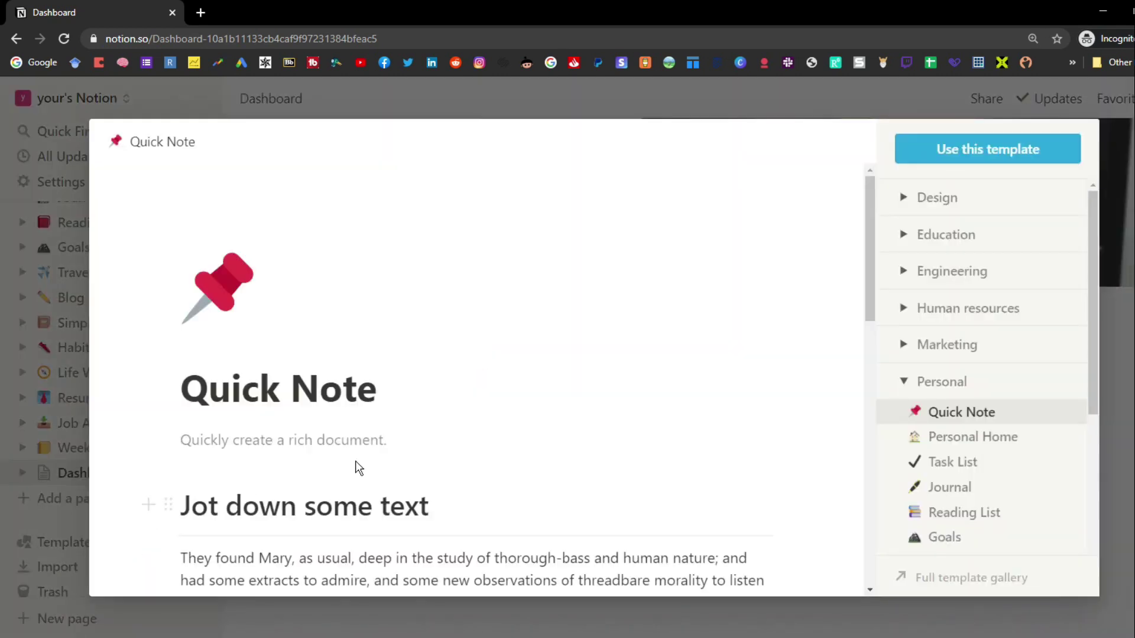
pyautogui.moveTo(1090, 249); pyautogui.dragTo(1087, 437)
pyautogui.click(906, 507)
pyautogui.moveTo(1094, 393); pyautogui.dragTo(1033, 469)
pyautogui.click(976, 405)
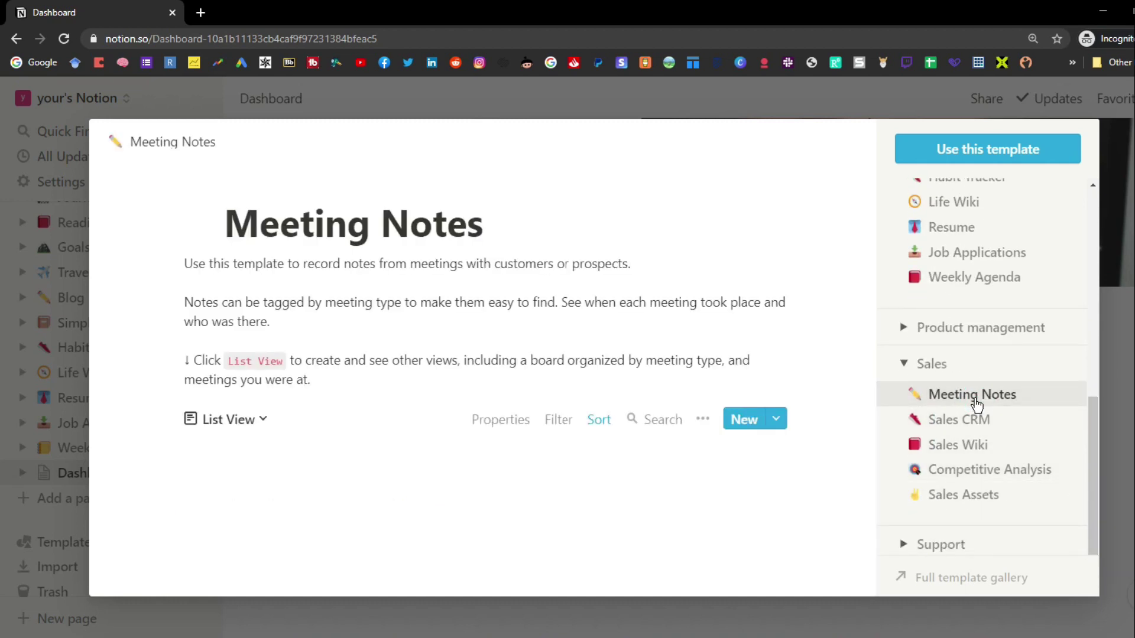
pyautogui.moveTo(865, 300)
pyautogui.mouseDown()
pyautogui.moveTo(867, 385)
pyautogui.moveTo(871, 294)
pyautogui.mouseUp()
pyautogui.click(972, 147)
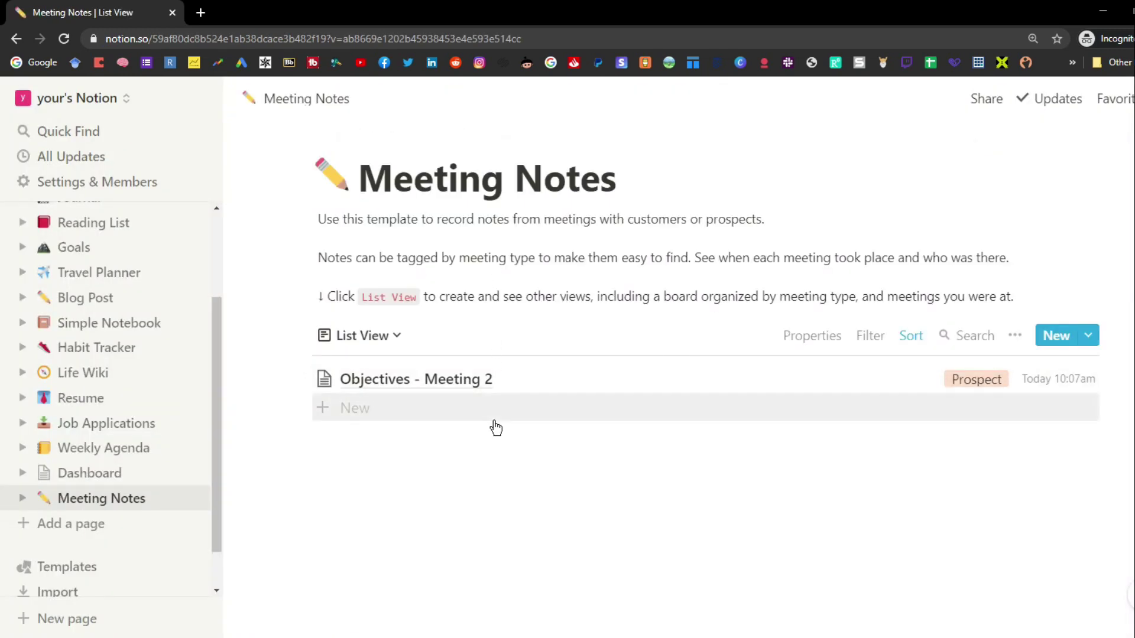
# Step: Return to the Dashboard page and check the Reading List, Goals and Dashboard entries for nested pages
pyautogui.click(119, 482)
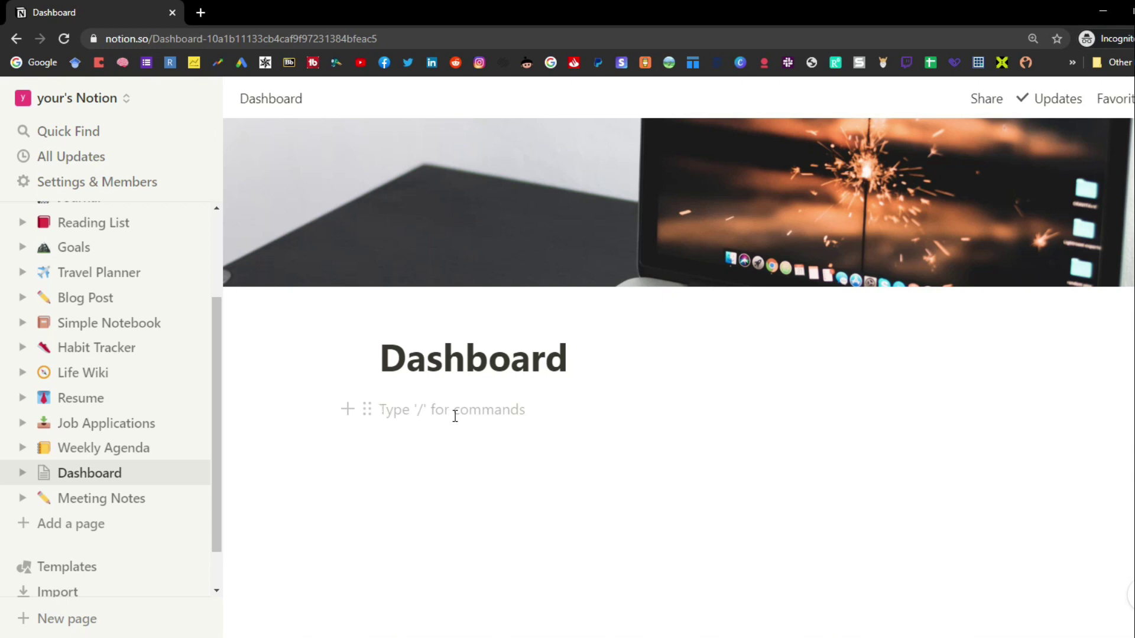
pyautogui.click(23, 223)
pyautogui.click(23, 226)
pyautogui.click(24, 253)
pyautogui.click(22, 249)
pyautogui.scroll(-1, 21, 475)
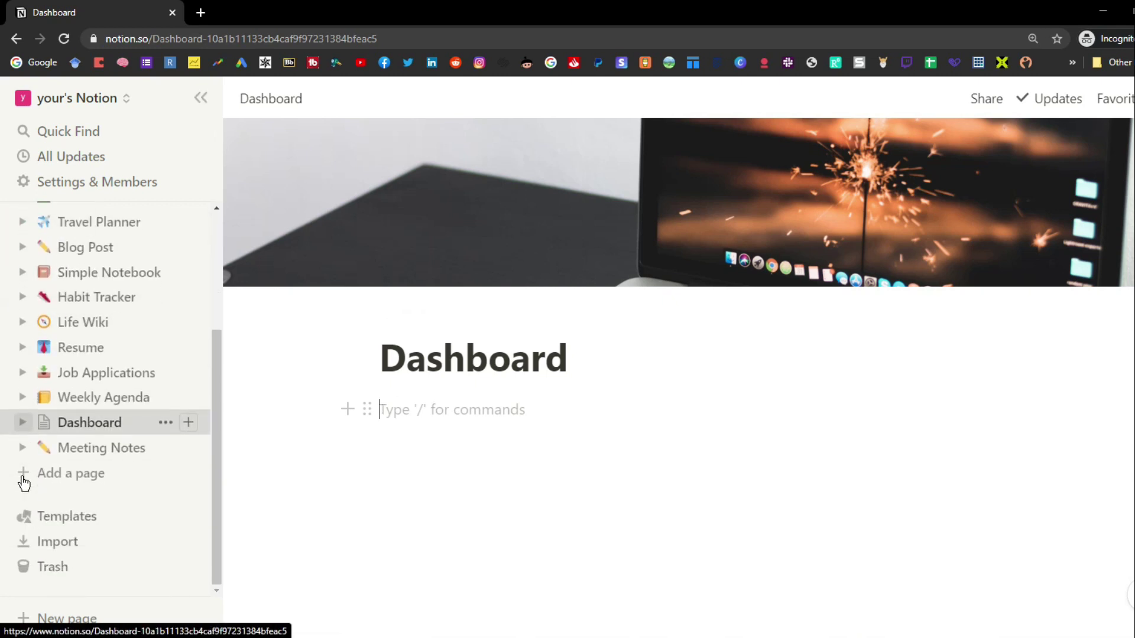
pyautogui.click(22, 422)
pyautogui.click(22, 422)
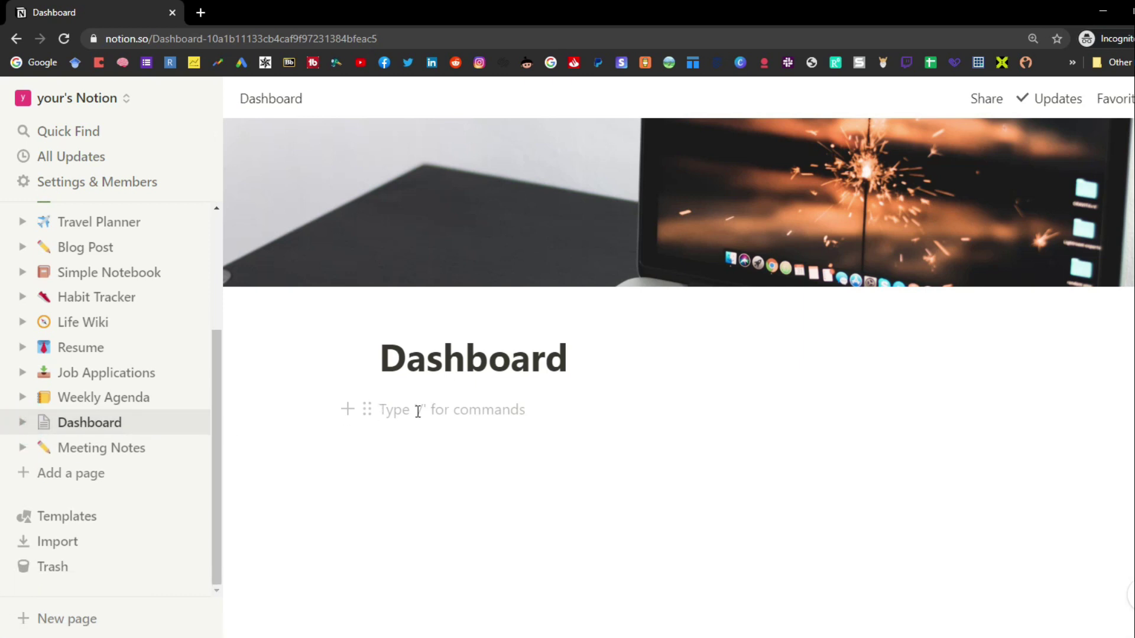
# Step: Browse the available block types and insert a Text block on the Dashboard page
pyautogui.write('/')
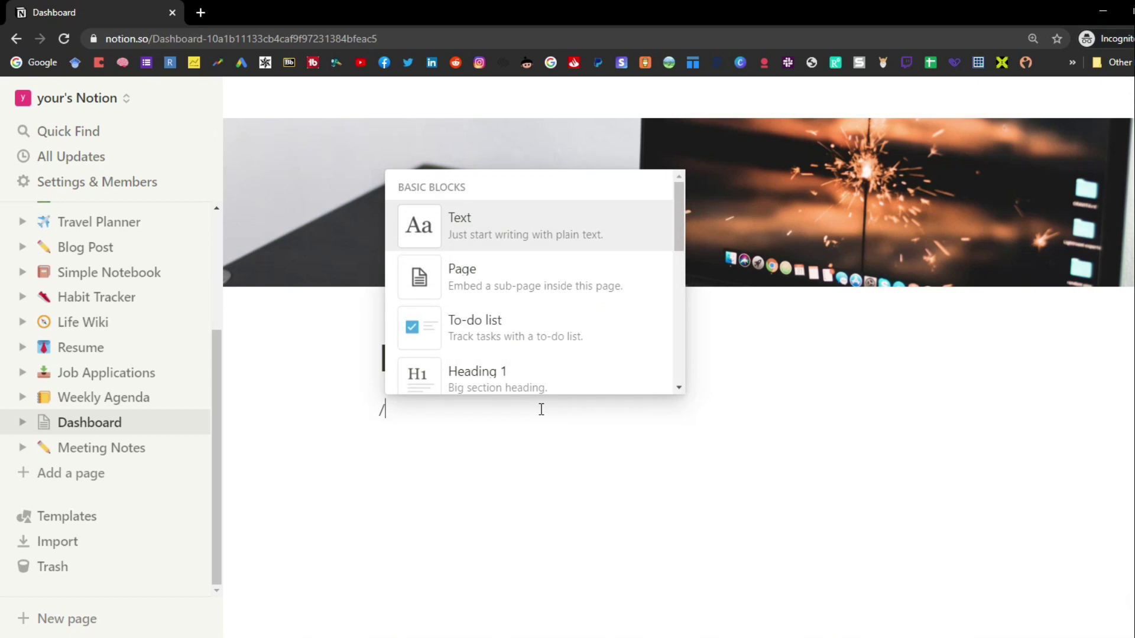
pyautogui.moveTo(680, 208); pyautogui.dragTo(678, 377)
pyautogui.moveTo(679, 319); pyautogui.dragTo(685, 175)
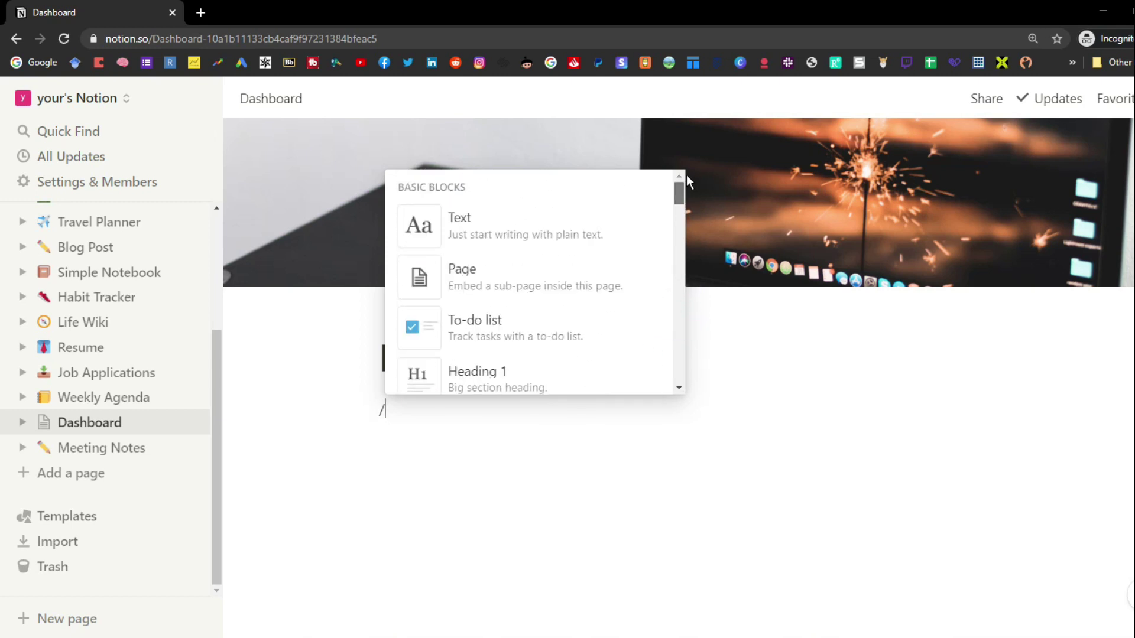
pyautogui.click(534, 225)
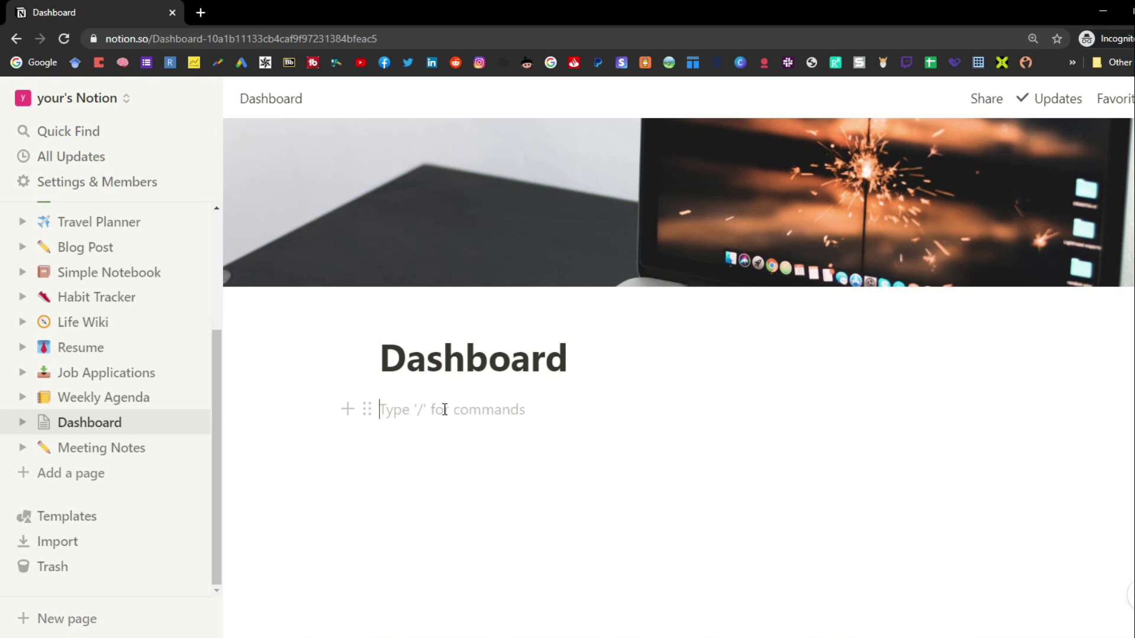
# Step: Add a second empty block on the Dashboard page and view the actions available for each empty block
pyautogui.click(368, 409)
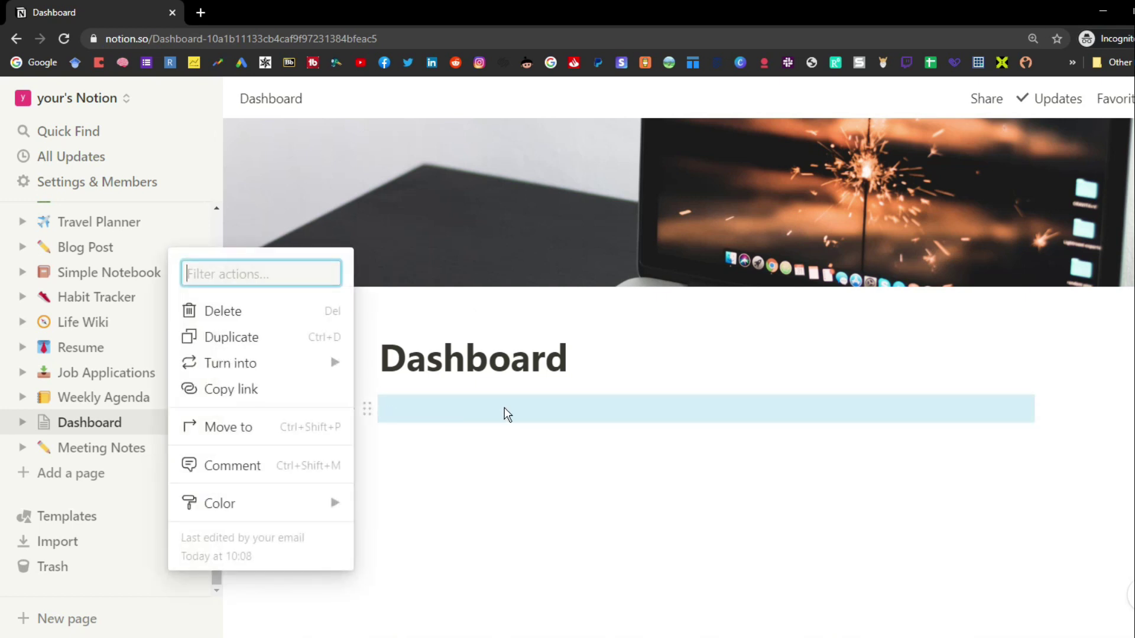
pyautogui.click(441, 409)
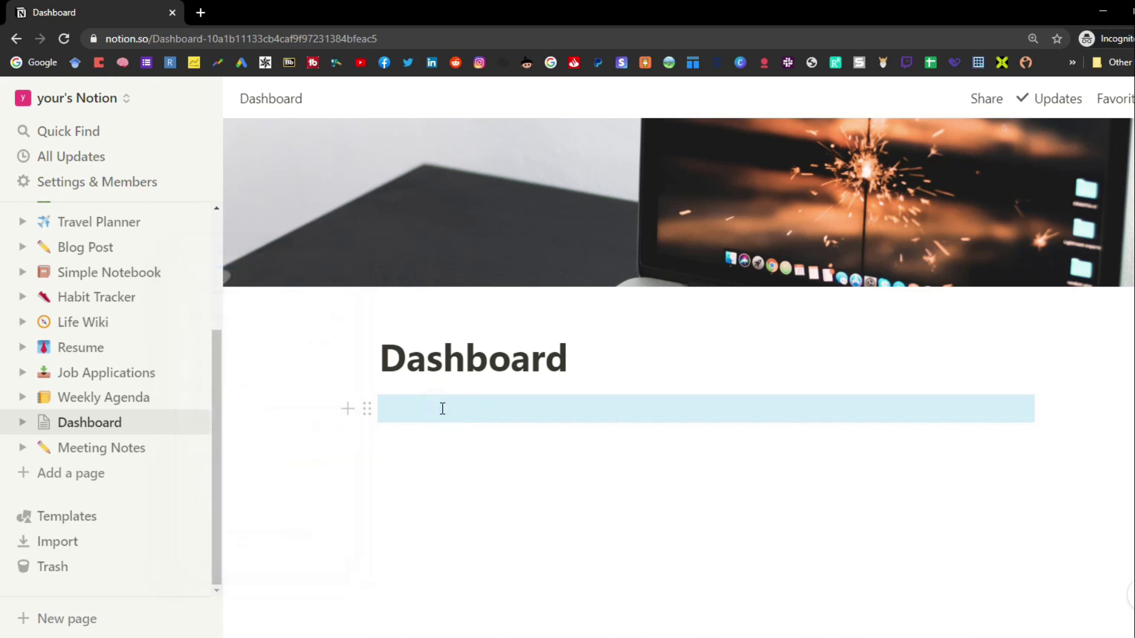
pyautogui.click(442, 409)
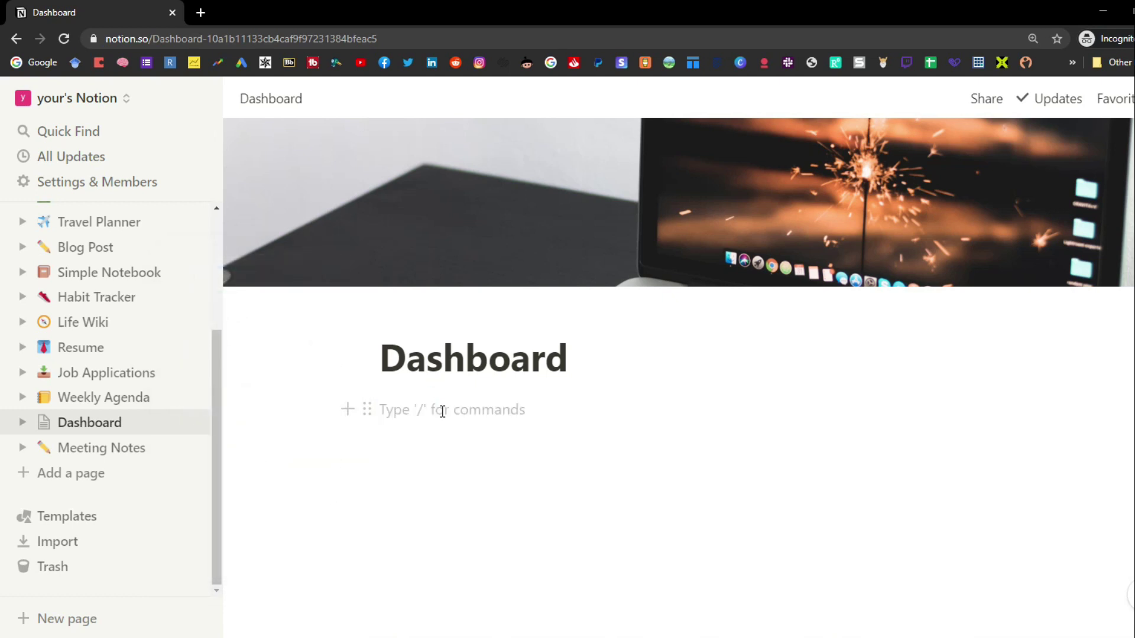
pyautogui.click(430, 443)
pyautogui.press('Return')
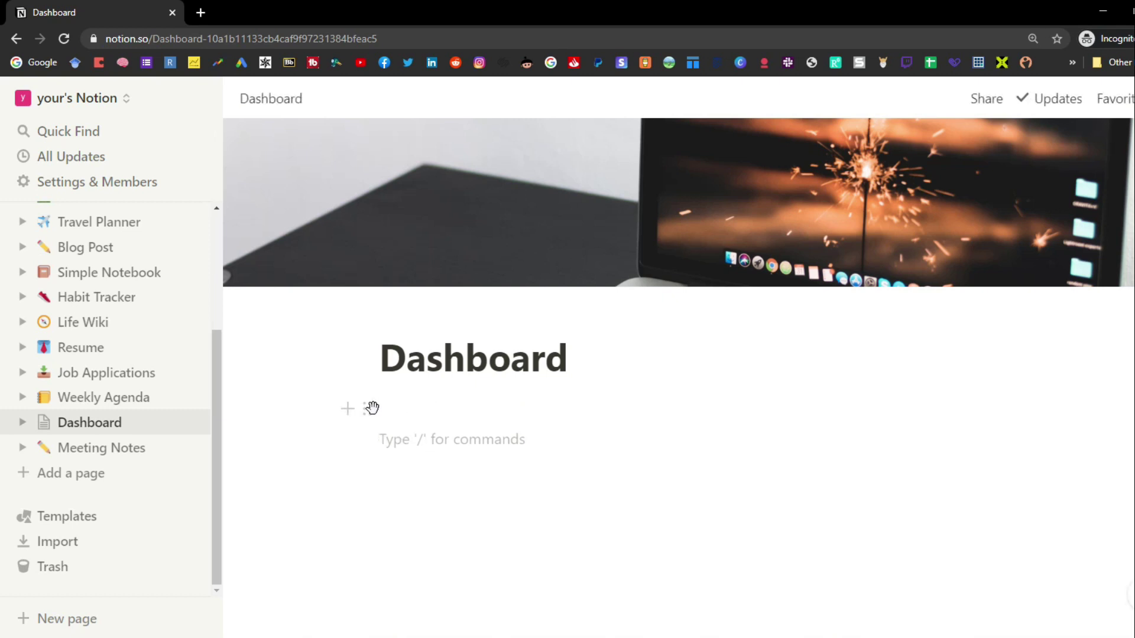
pyautogui.click(369, 408)
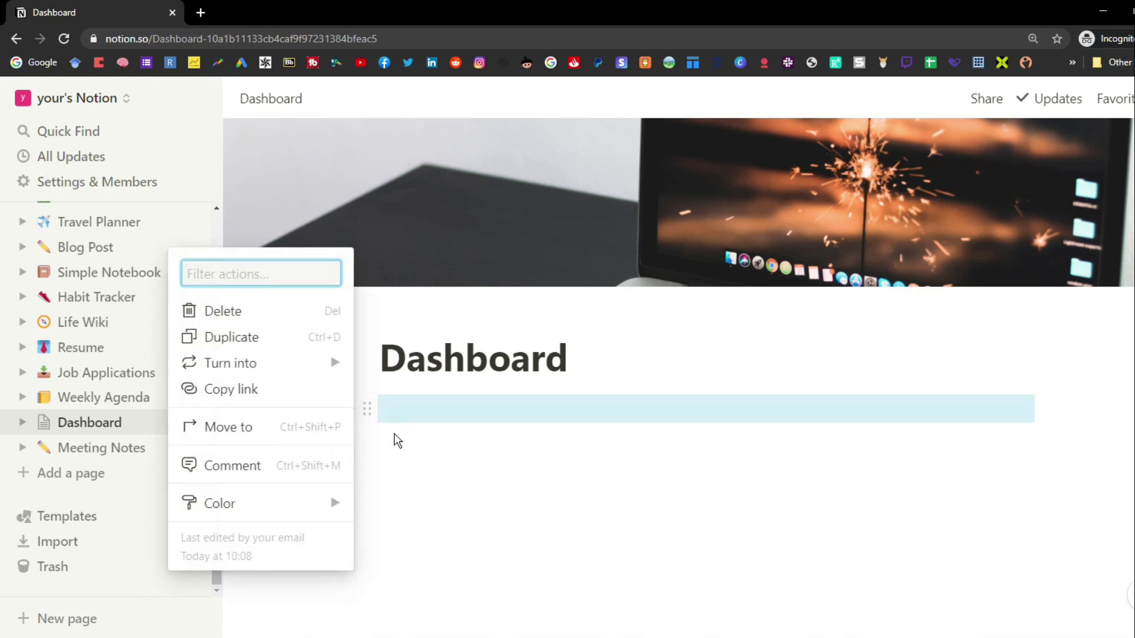
pyautogui.click(392, 434)
pyautogui.click(371, 437)
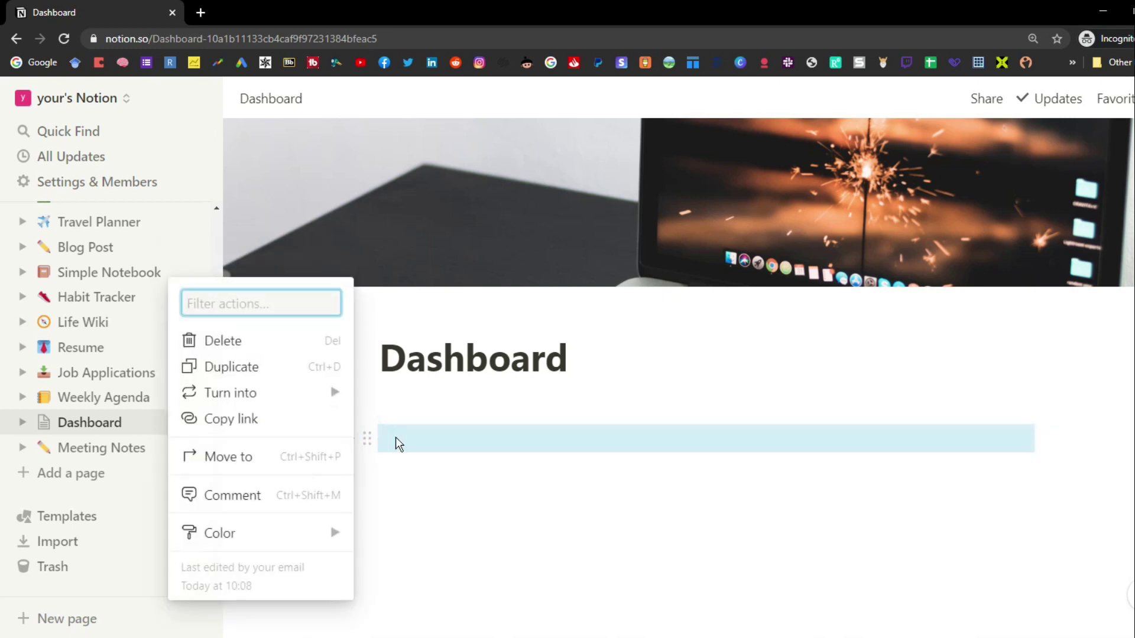
# Step: Embed a sub-page in the Dashboard's first line, title it "Page" and continue it as an empty page
pyautogui.click(402, 410)
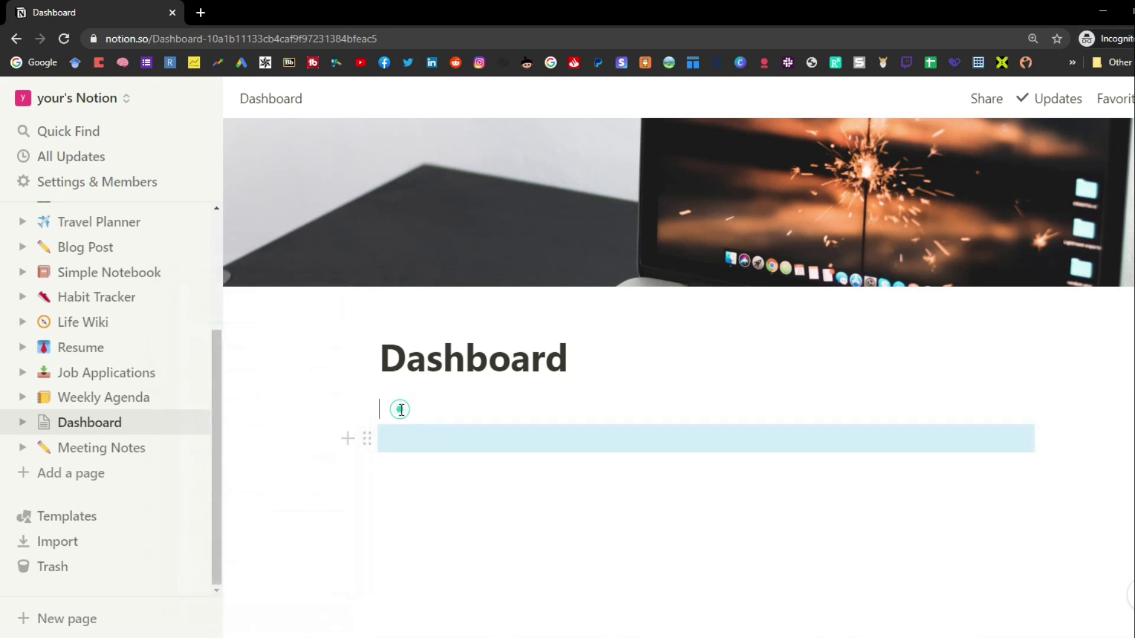
pyautogui.click(402, 410)
pyautogui.write('/')
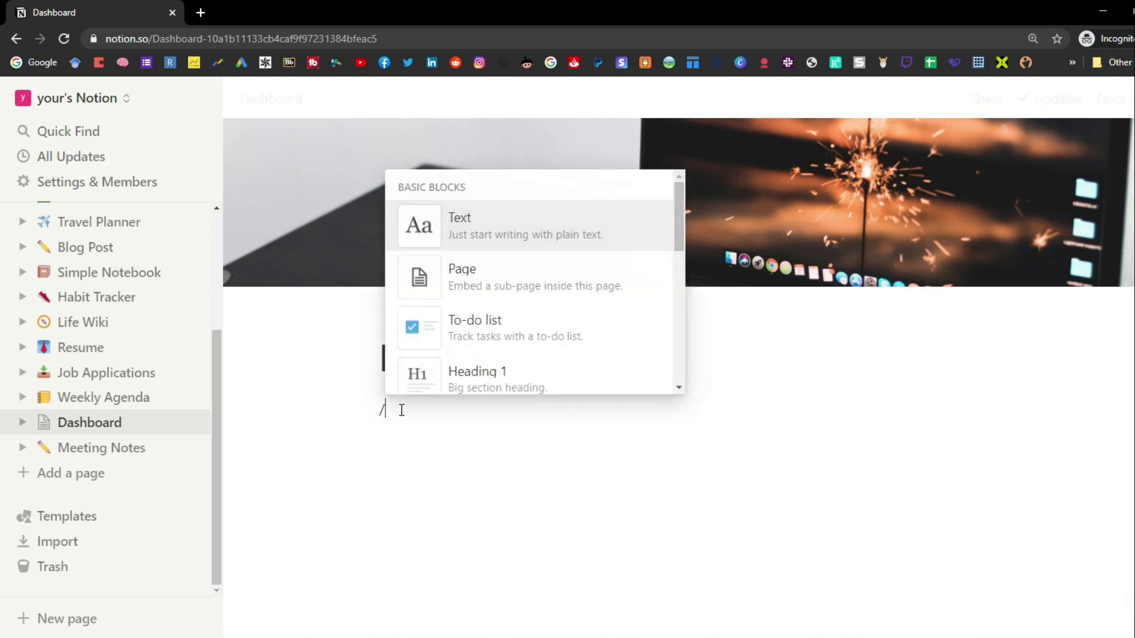
pyautogui.click(482, 299)
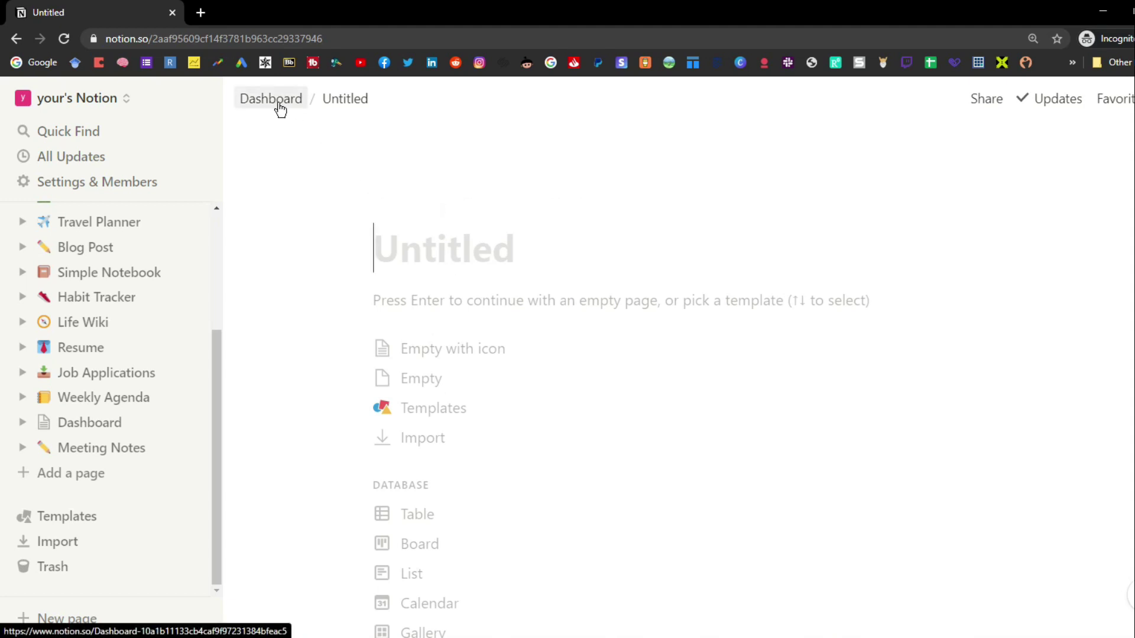
pyautogui.click(407, 263)
pyautogui.write('Page')
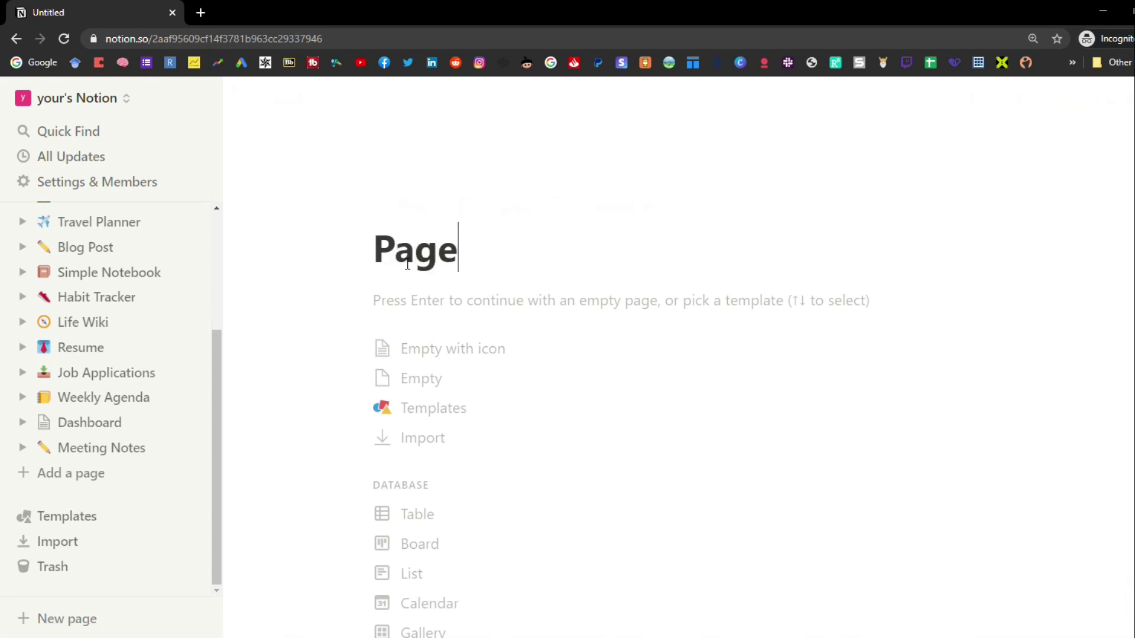
pyautogui.click(405, 302)
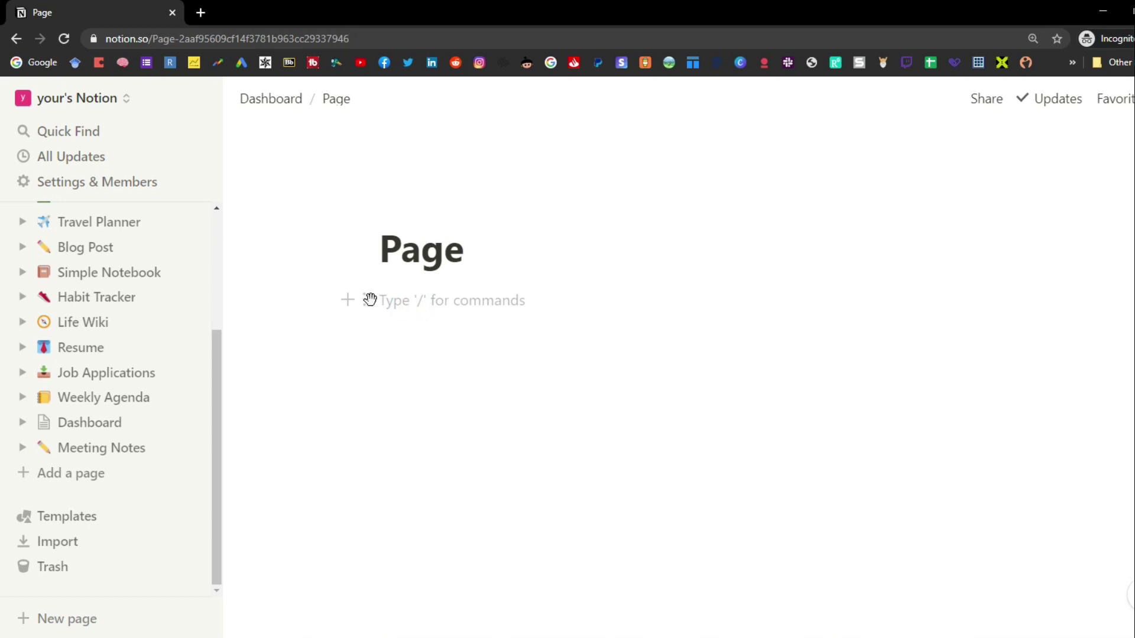
# Step: View the actions available for the empty block on the sub-page
pyautogui.rightClick(398, 307)
pyautogui.click(420, 299)
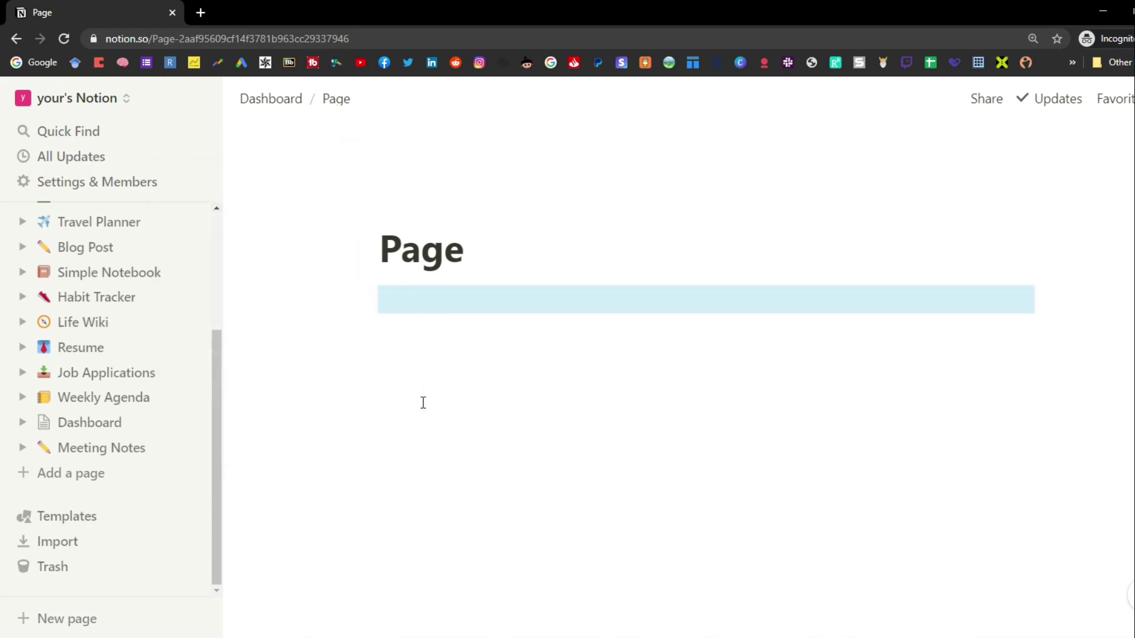
pyautogui.click(420, 304)
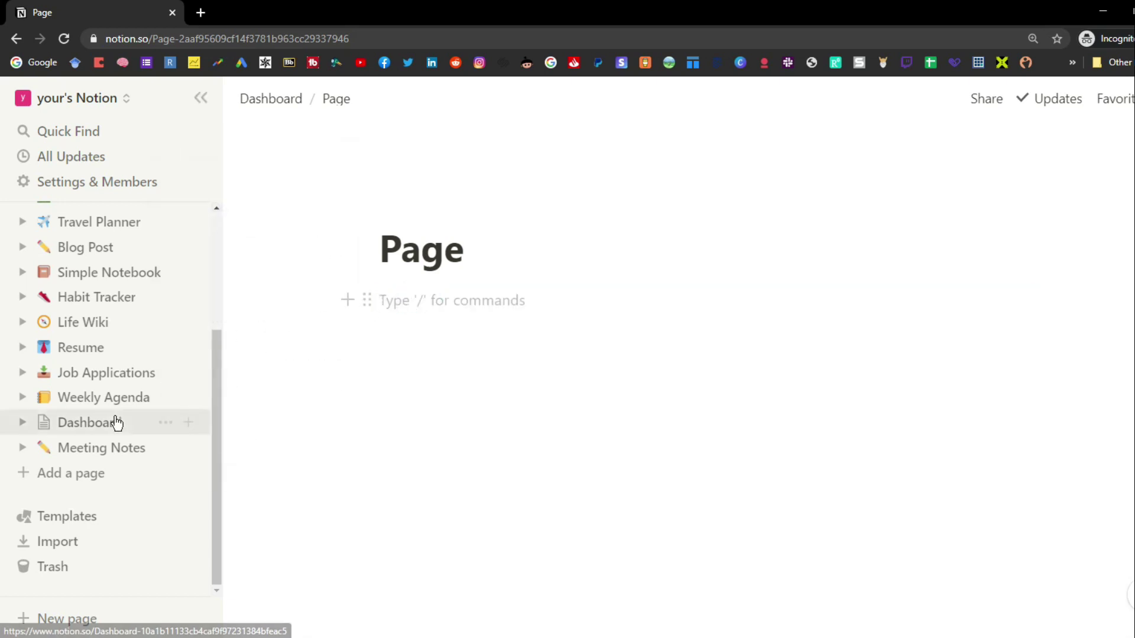
# Step: Return to the Dashboard page with its sub-pages expanded and view the actions for the Page block
pyautogui.click(24, 423)
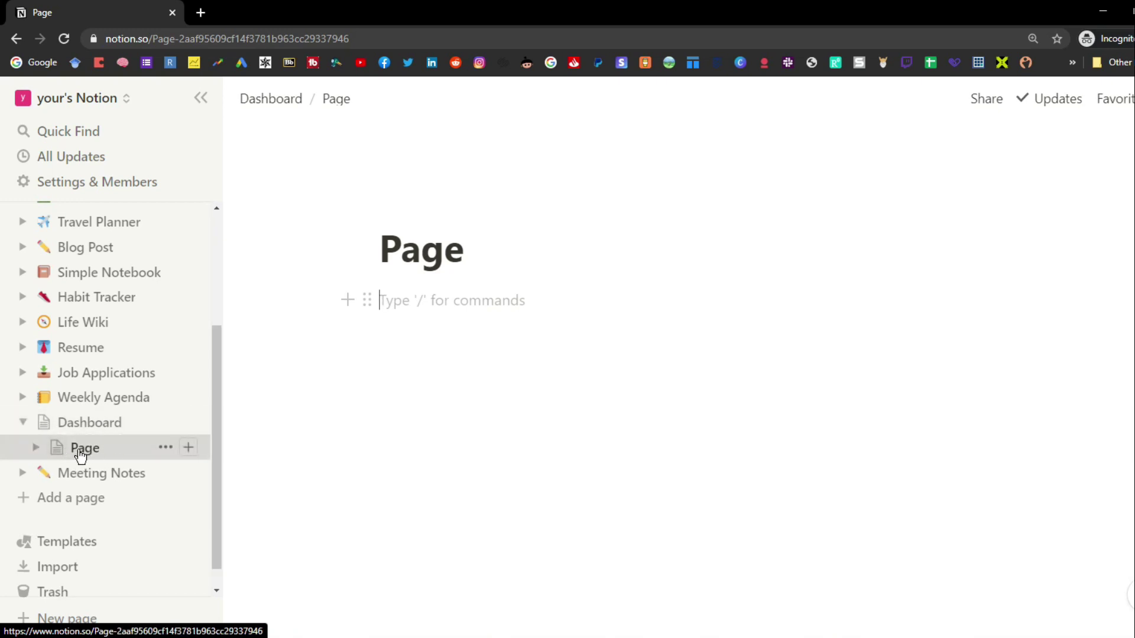
pyautogui.click(103, 430)
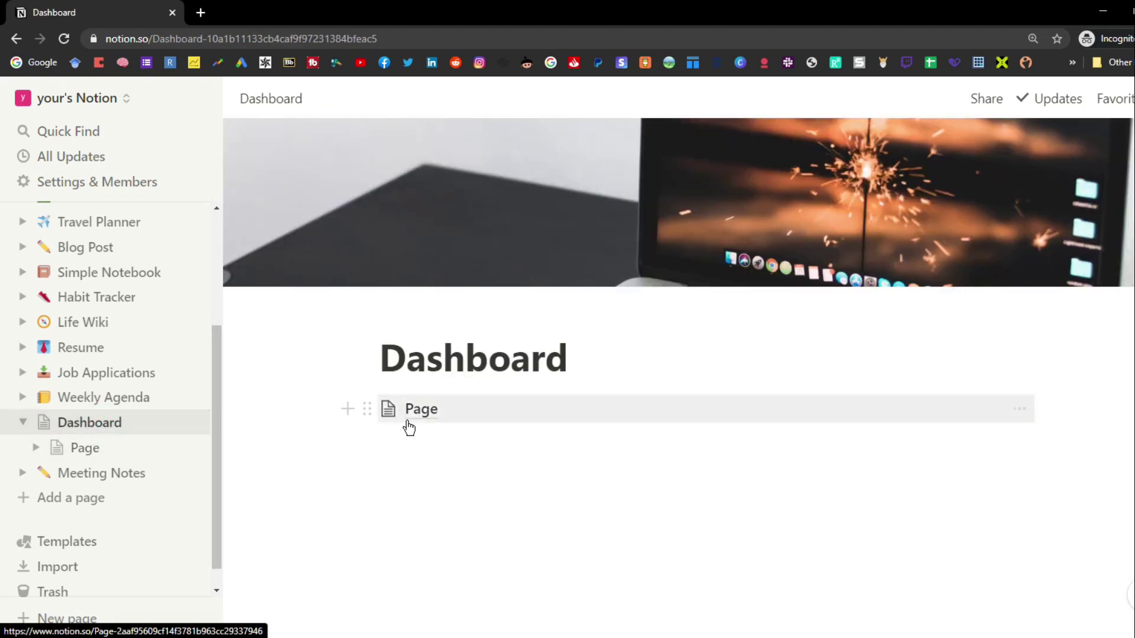
pyautogui.click(368, 406)
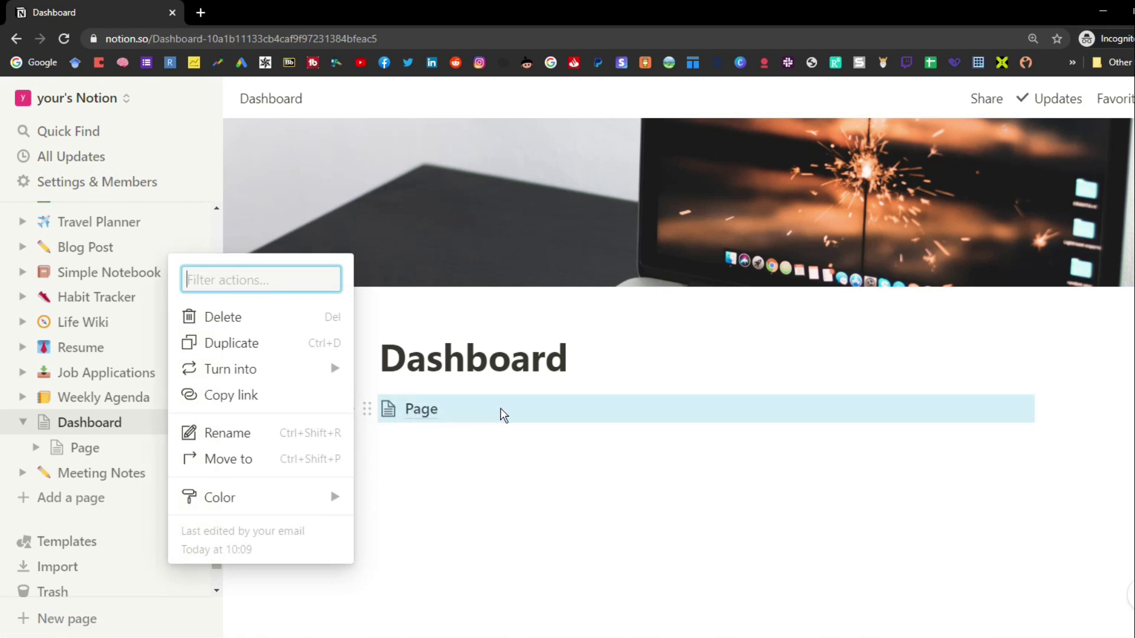
# Step: Add a Text block below the Page block on the Dashboard and enter "Text" in it
pyautogui.click(431, 430)
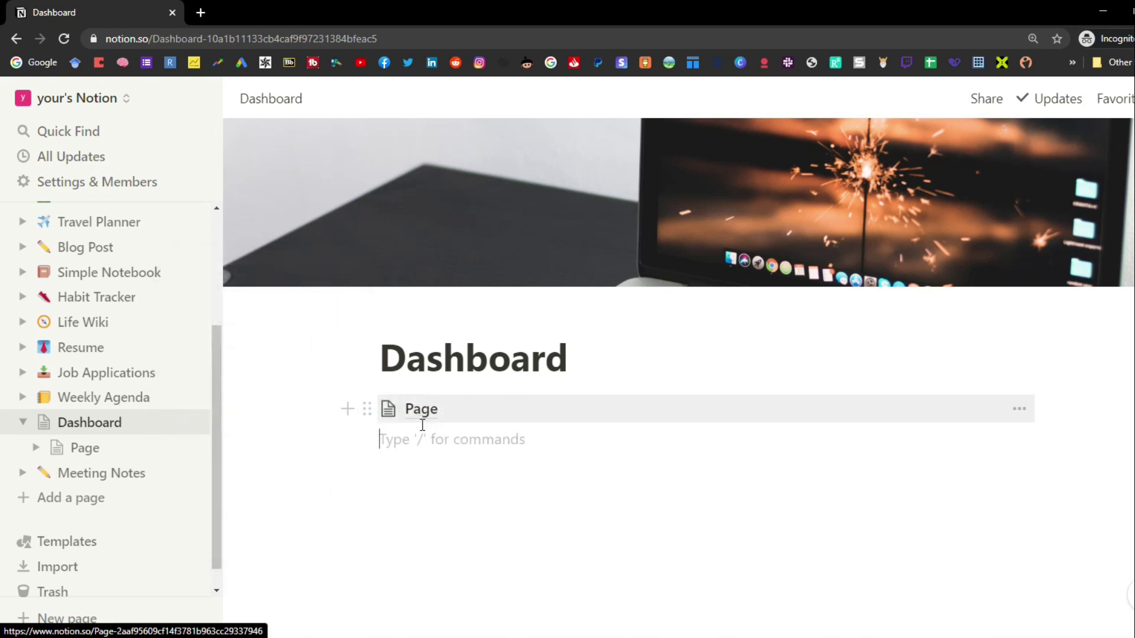
pyautogui.write('/')
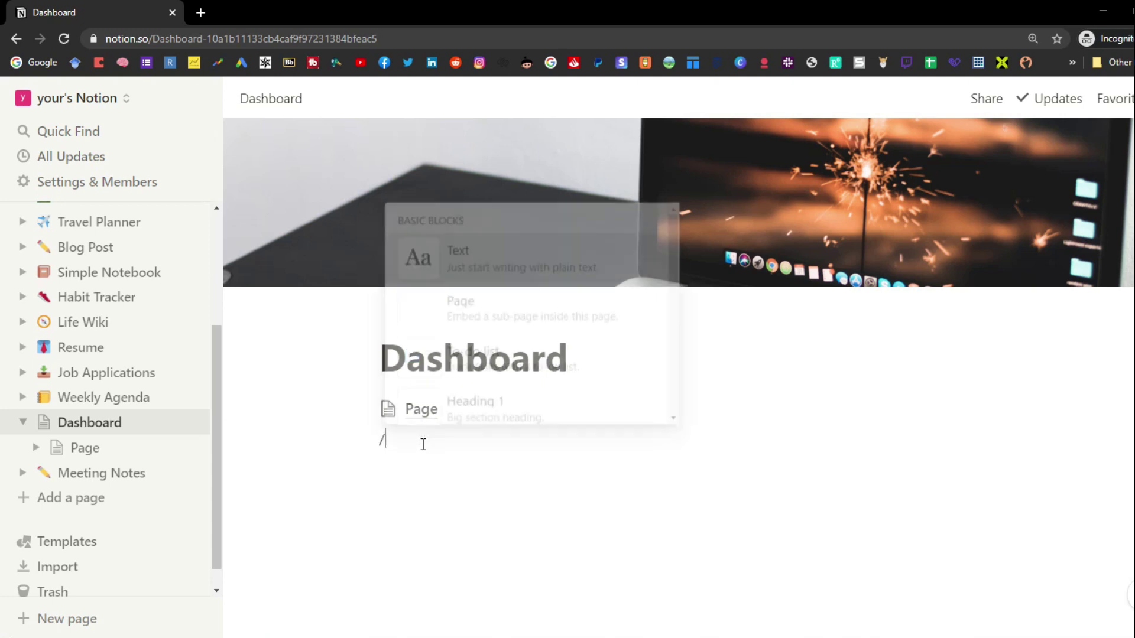
pyautogui.click(539, 265)
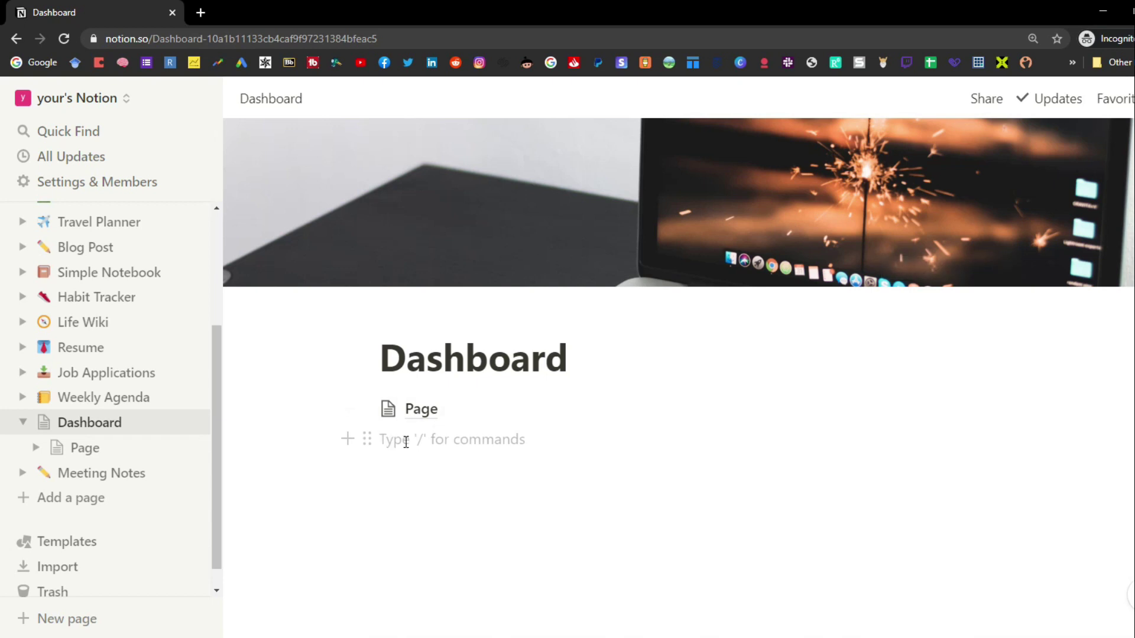
pyautogui.write('Text')
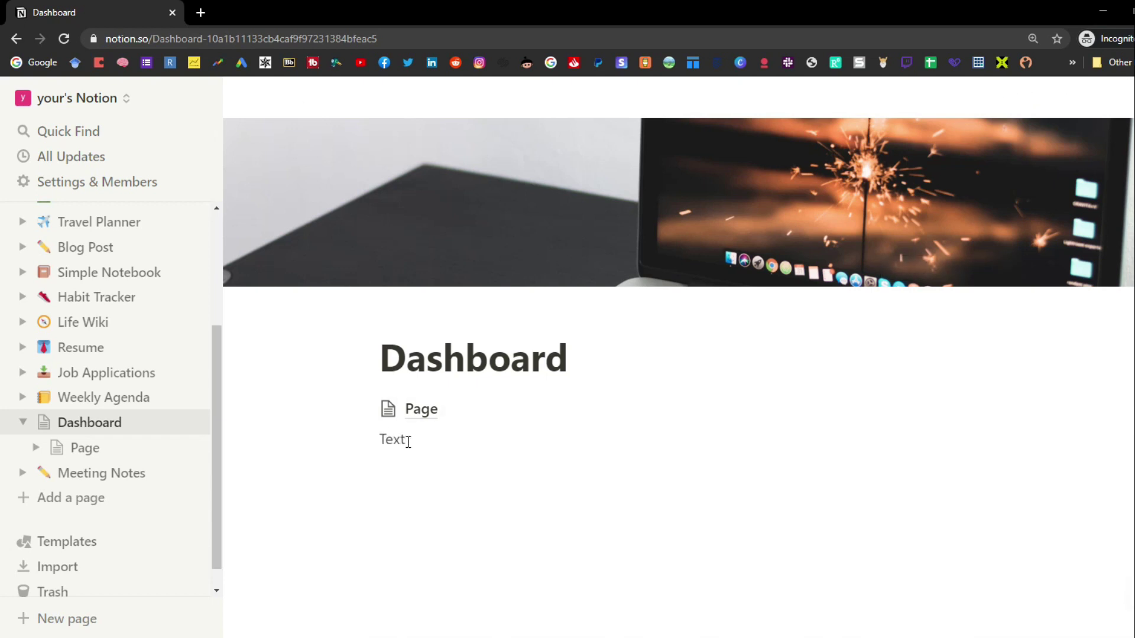
# Step: Give the Text block below the Page block a blue background
pyautogui.click(367, 439)
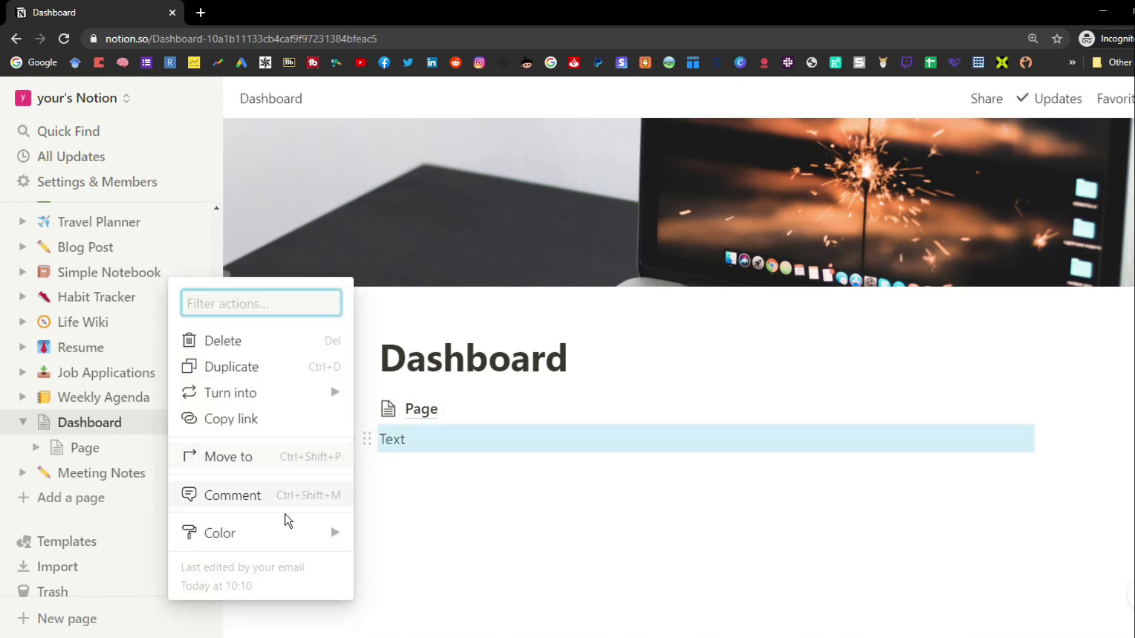
pyautogui.moveTo(286, 535)
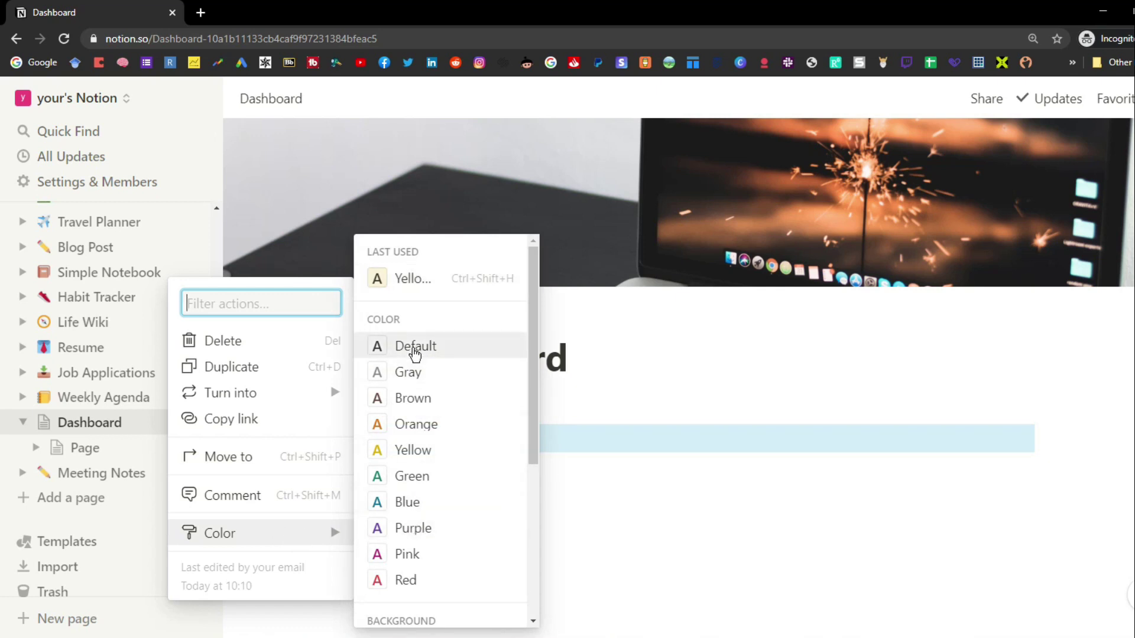
pyautogui.scroll(-2, 449, 426)
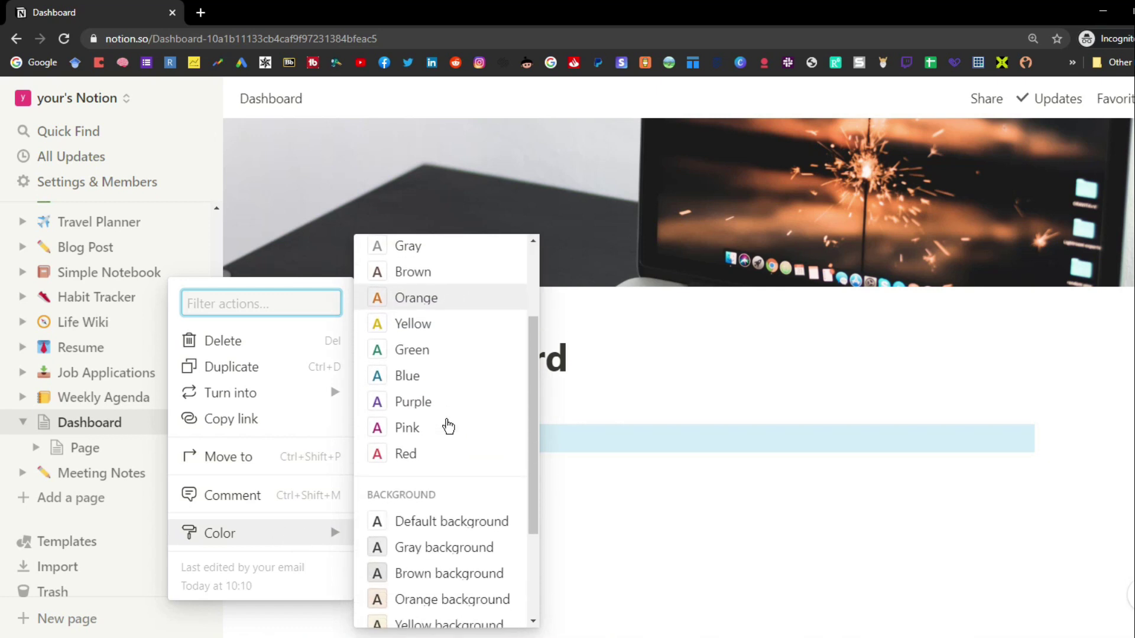
pyautogui.scroll(-3, 448, 426)
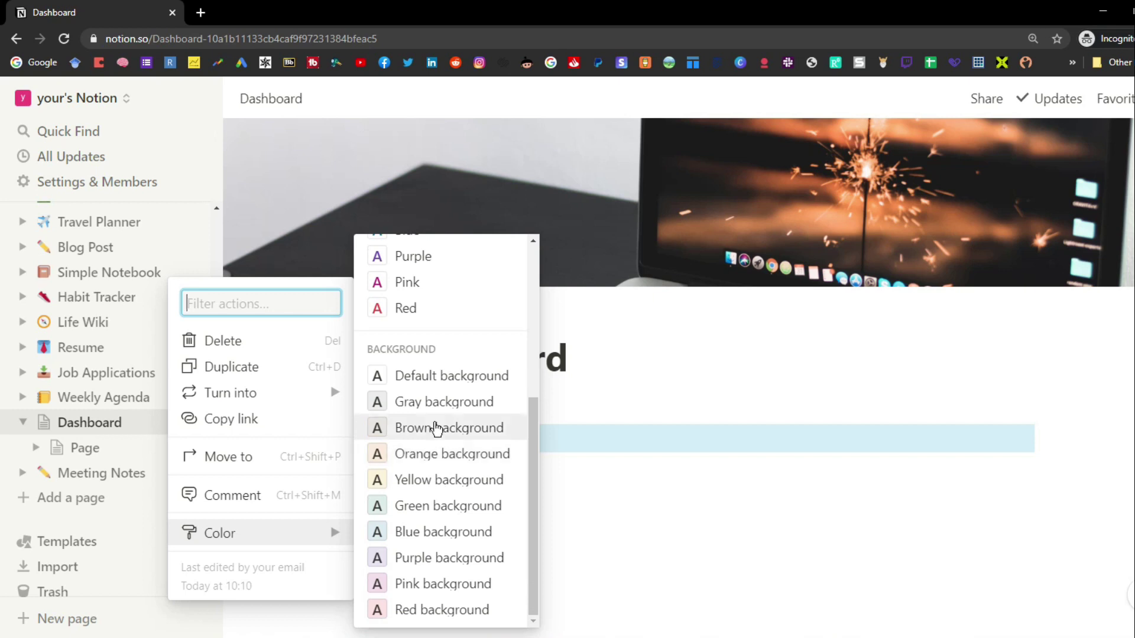
pyautogui.click(428, 533)
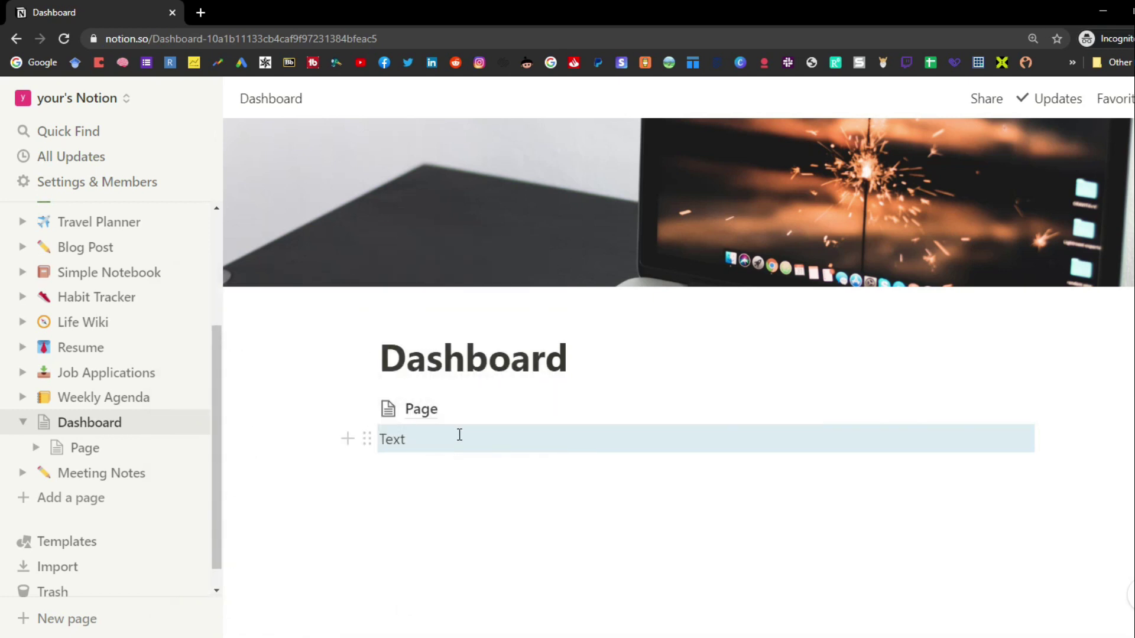
# Step: Switch the Text block's color to blue lettering, and change it back to a blue background
pyautogui.click(367, 439)
pyautogui.click(407, 503)
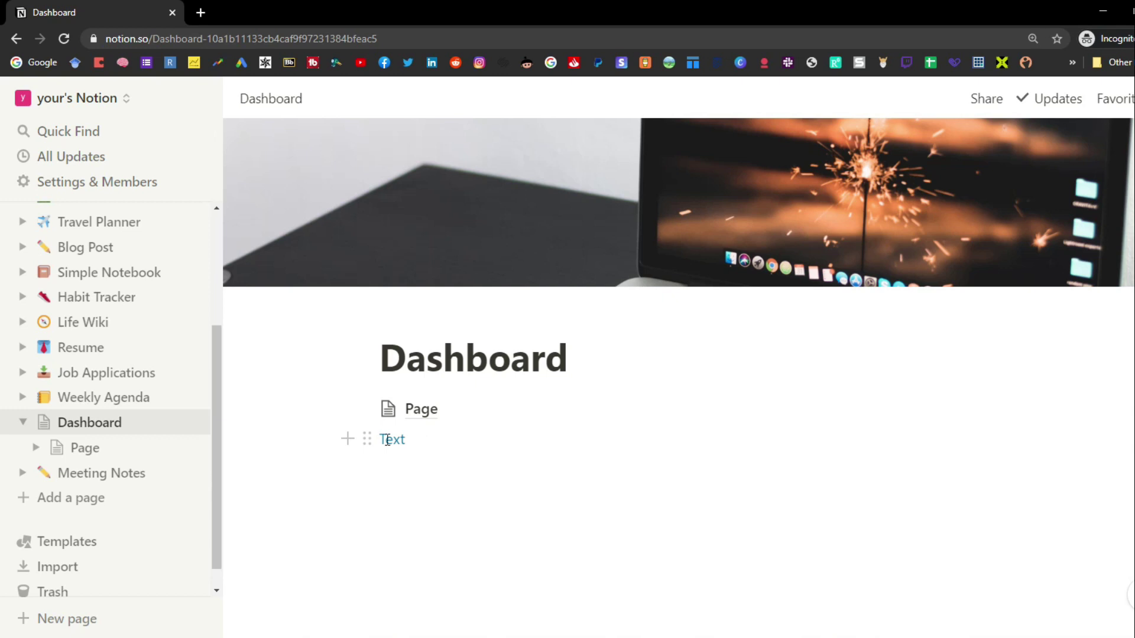
pyautogui.click(367, 439)
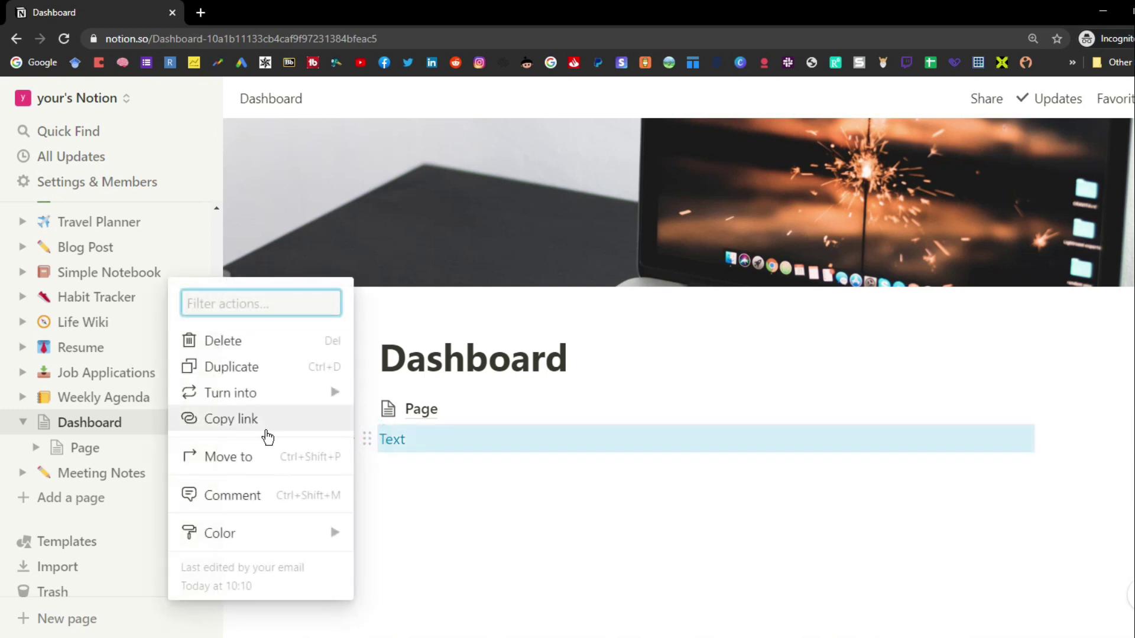
pyautogui.moveTo(264, 538)
pyautogui.scroll(-3, 406, 545)
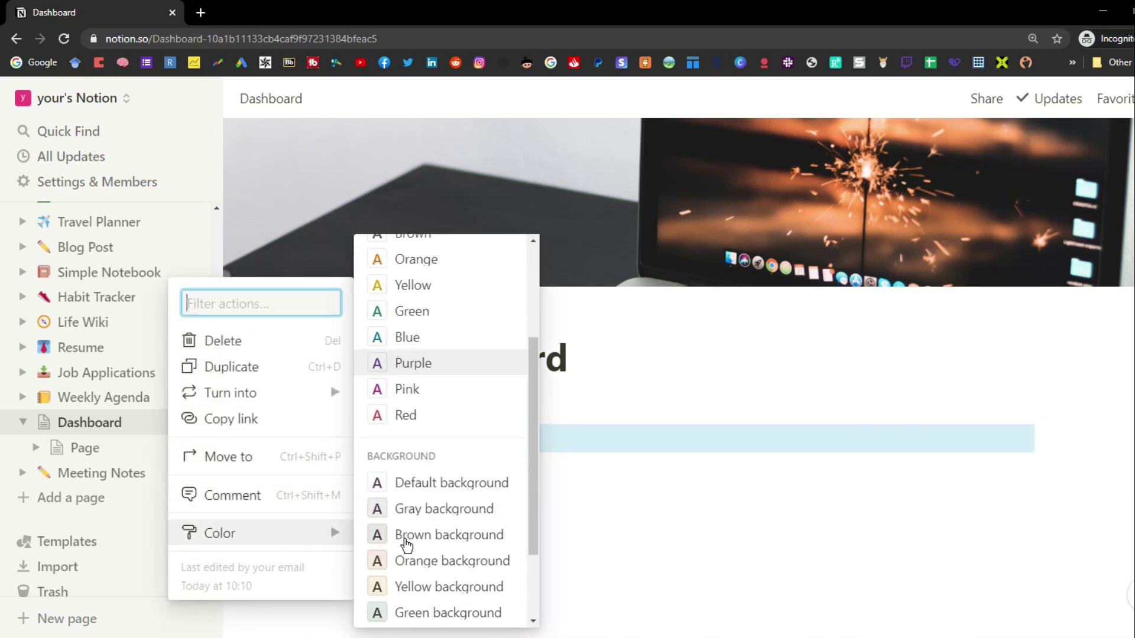
pyautogui.scroll(-2, 406, 545)
pyautogui.click(415, 536)
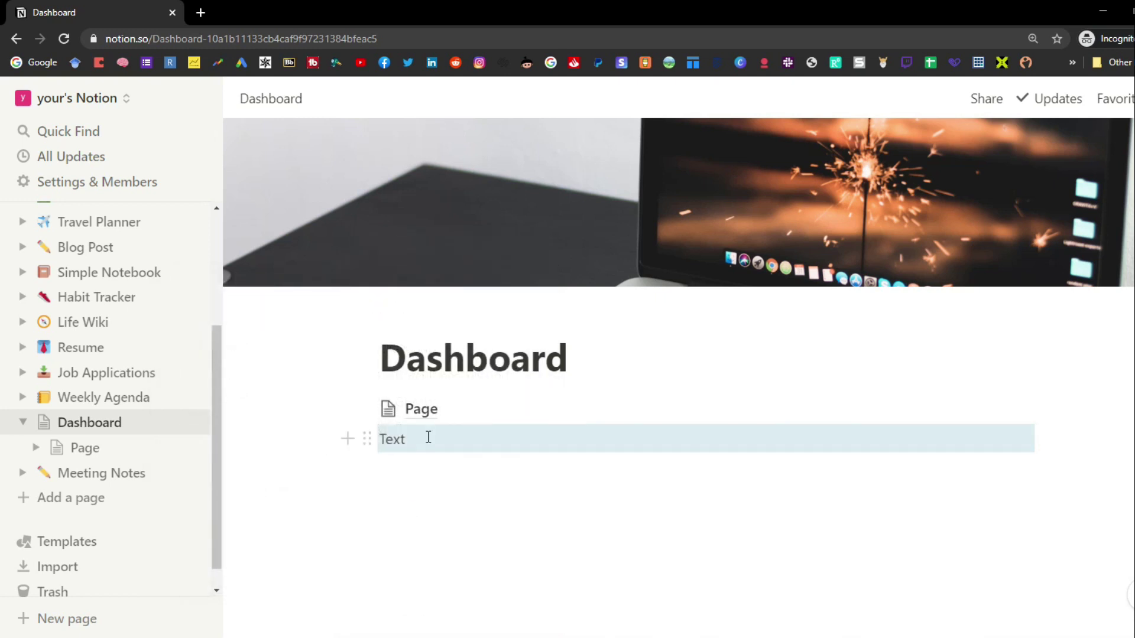
# Step: Set the color of only the selected word "Text" within the block to Blue
pyautogui.click(402, 440)
pyautogui.moveTo(404, 441); pyautogui.dragTo(387, 440)
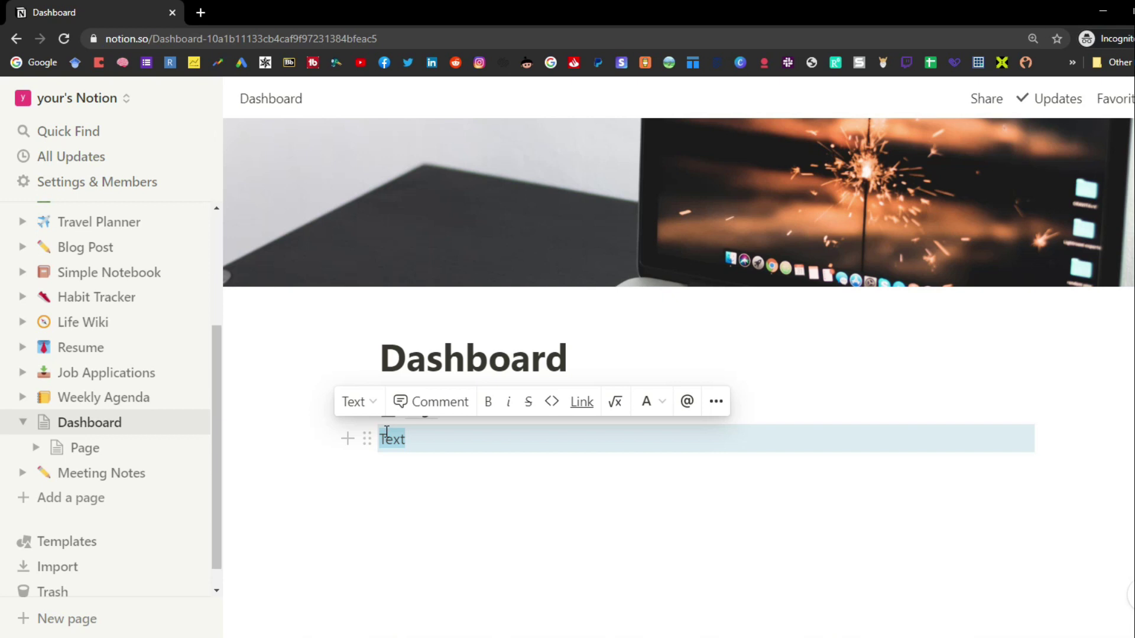
pyautogui.click(374, 404)
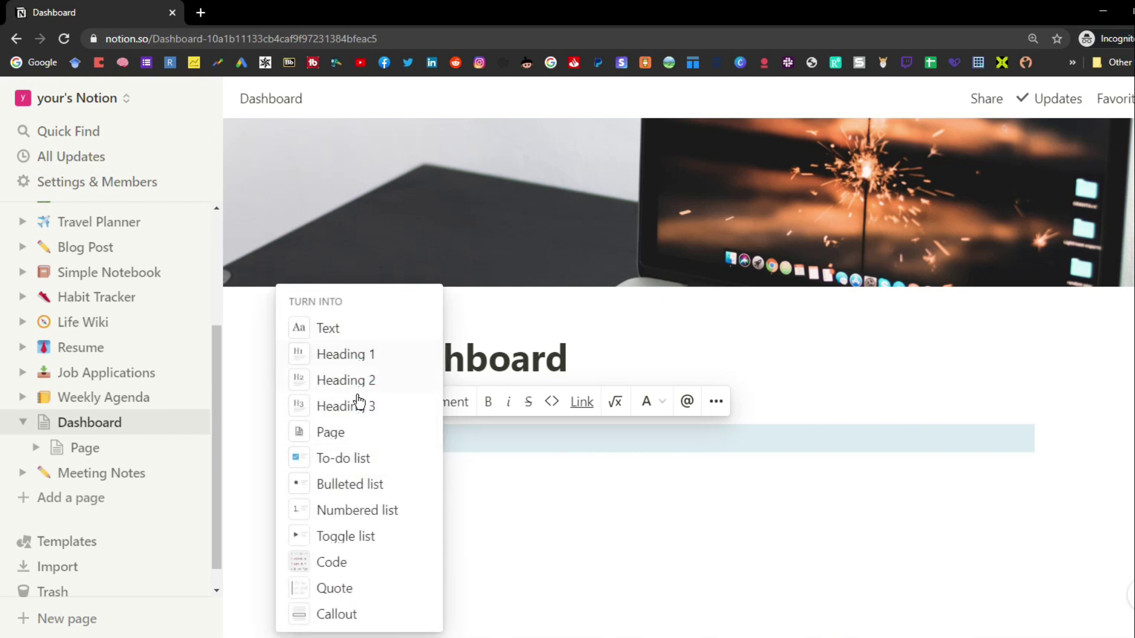
pyautogui.click(475, 398)
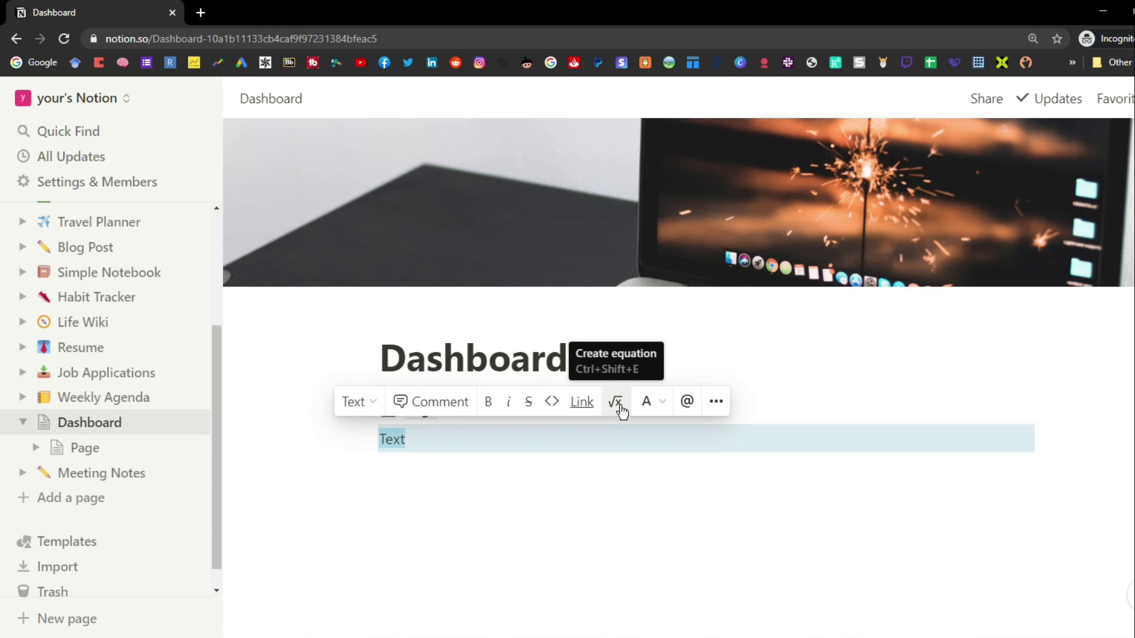
pyautogui.click(666, 407)
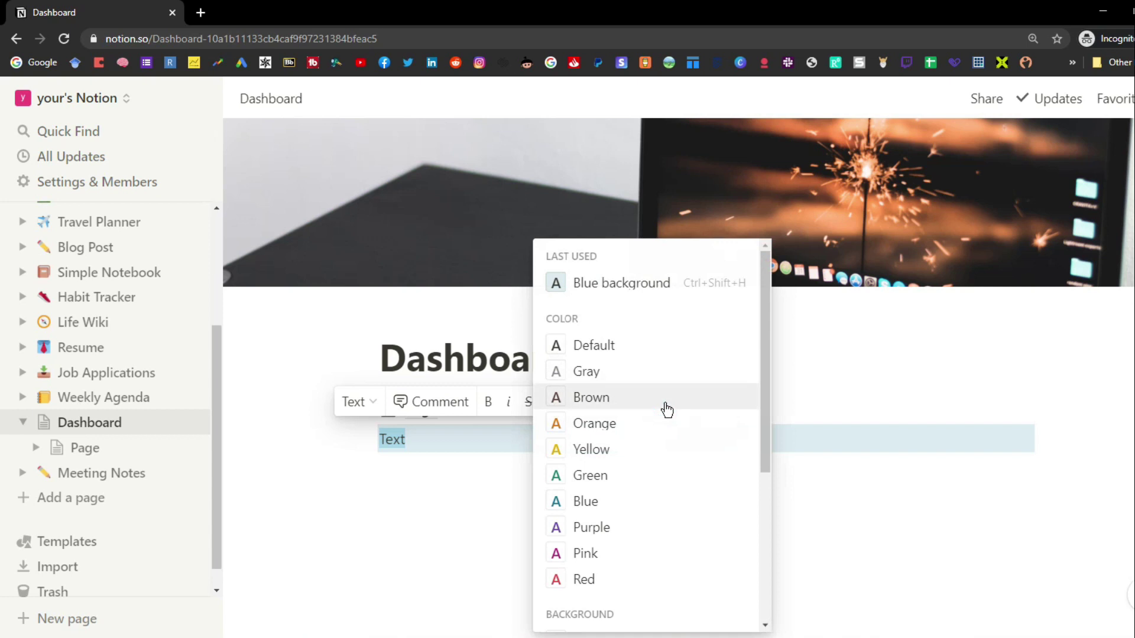
pyautogui.scroll(-3, 667, 409)
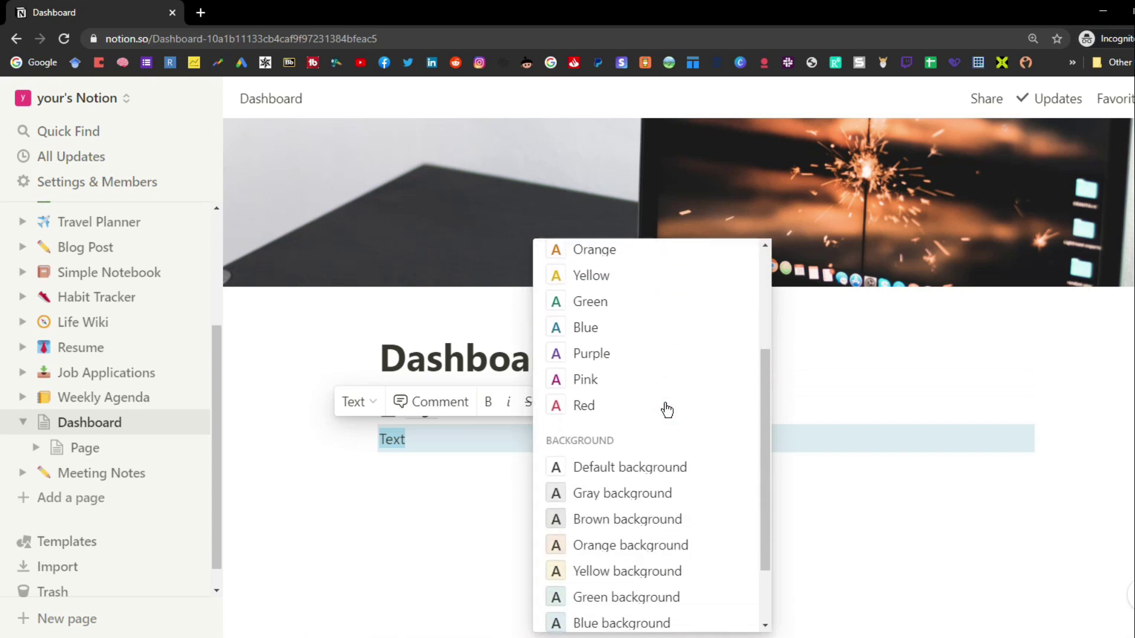
pyautogui.scroll(1, 667, 409)
pyautogui.click(602, 362)
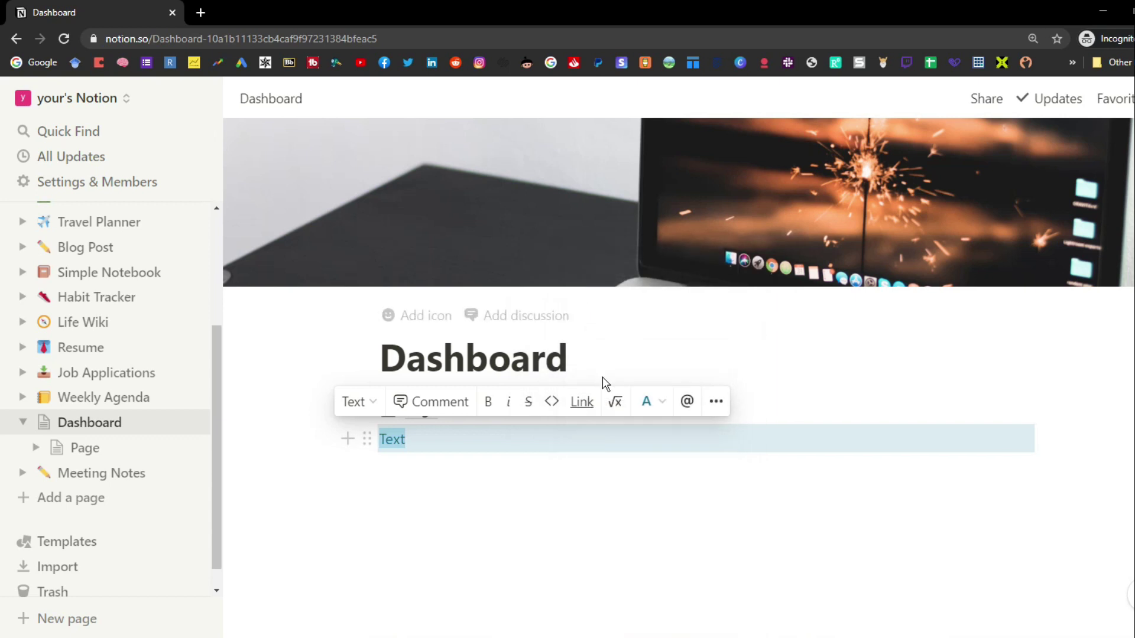
pyautogui.click(603, 439)
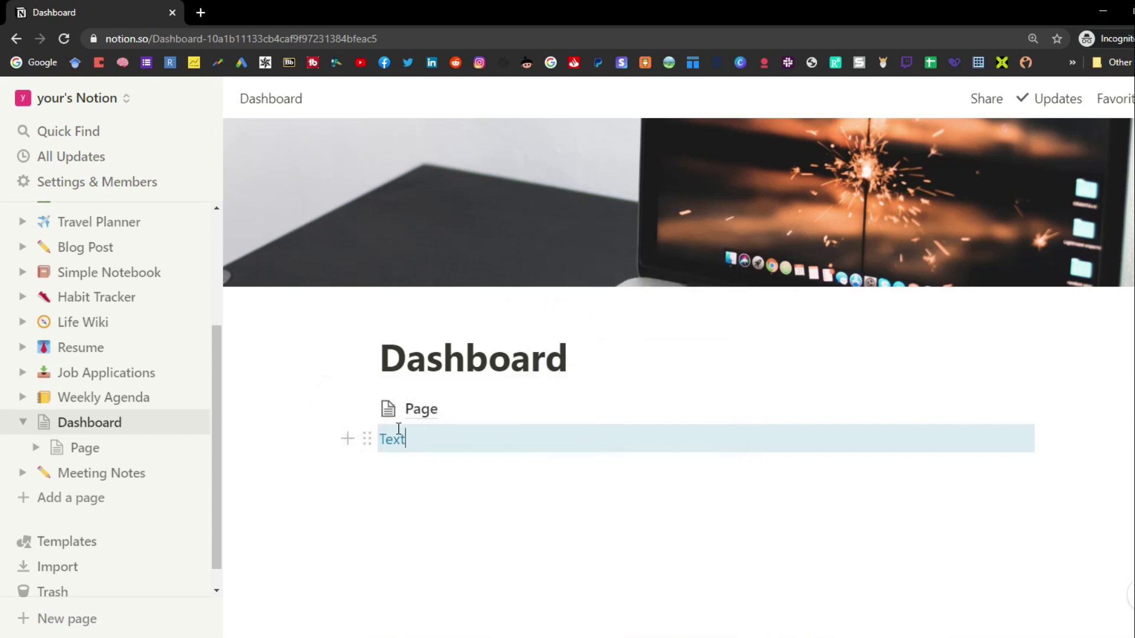
# Step: Reset the color of the whole Text block to Default
pyautogui.moveTo(383, 439); pyautogui.dragTo(407, 438)
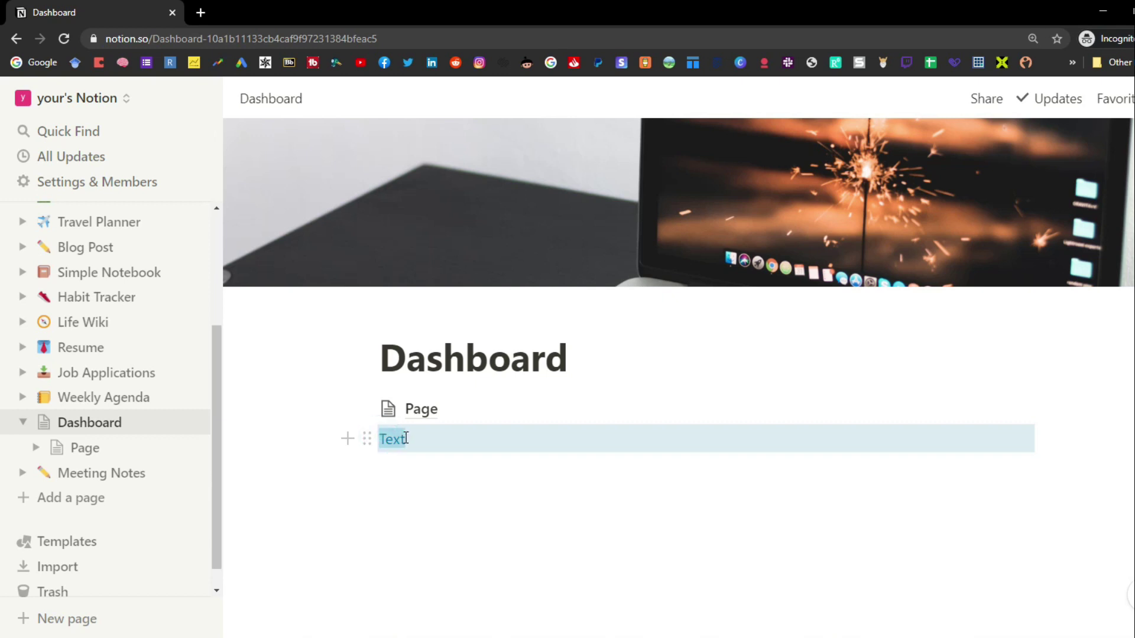
pyautogui.click(366, 439)
pyautogui.moveTo(291, 535)
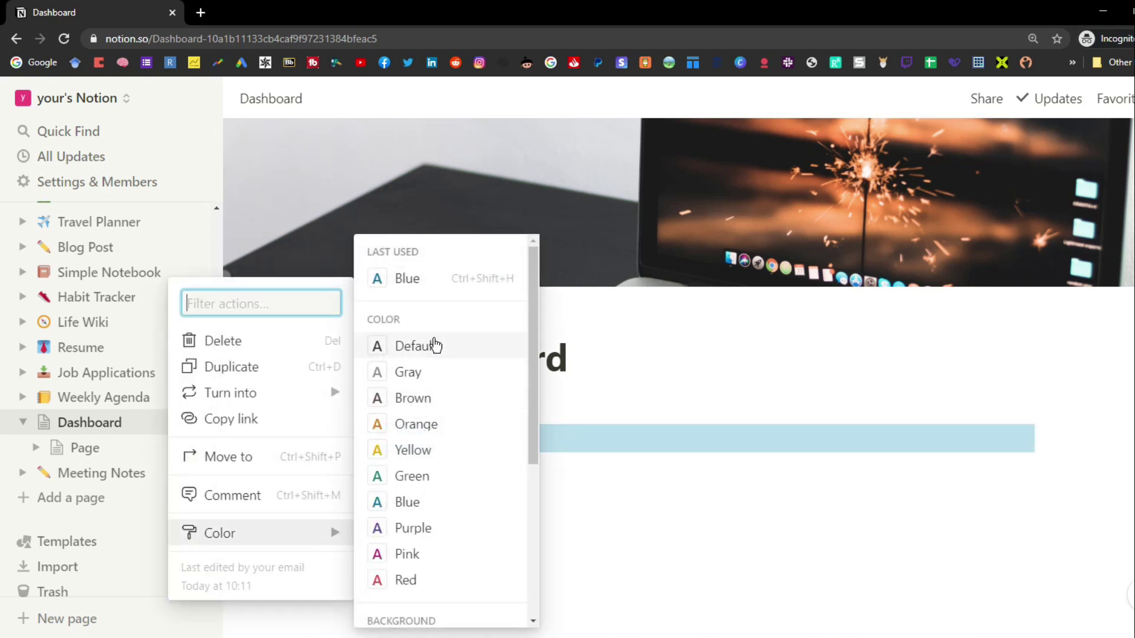
pyautogui.click(431, 344)
# Step: Apply a blue background to just the word "Text" in the block
pyautogui.moveTo(408, 441); pyautogui.dragTo(387, 442)
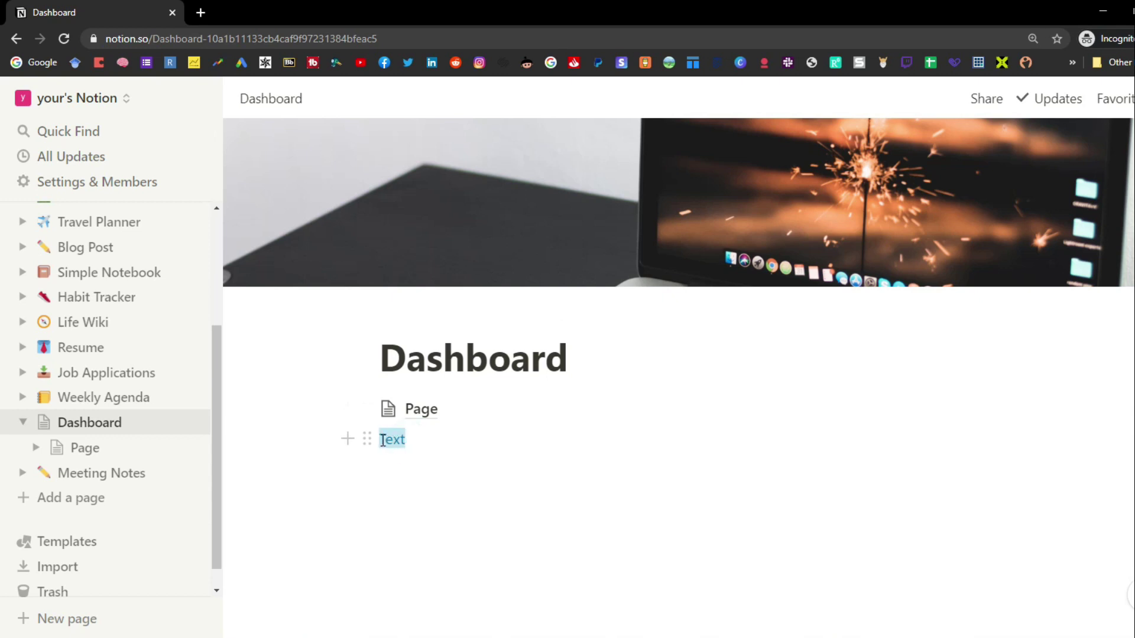
pyautogui.click(657, 404)
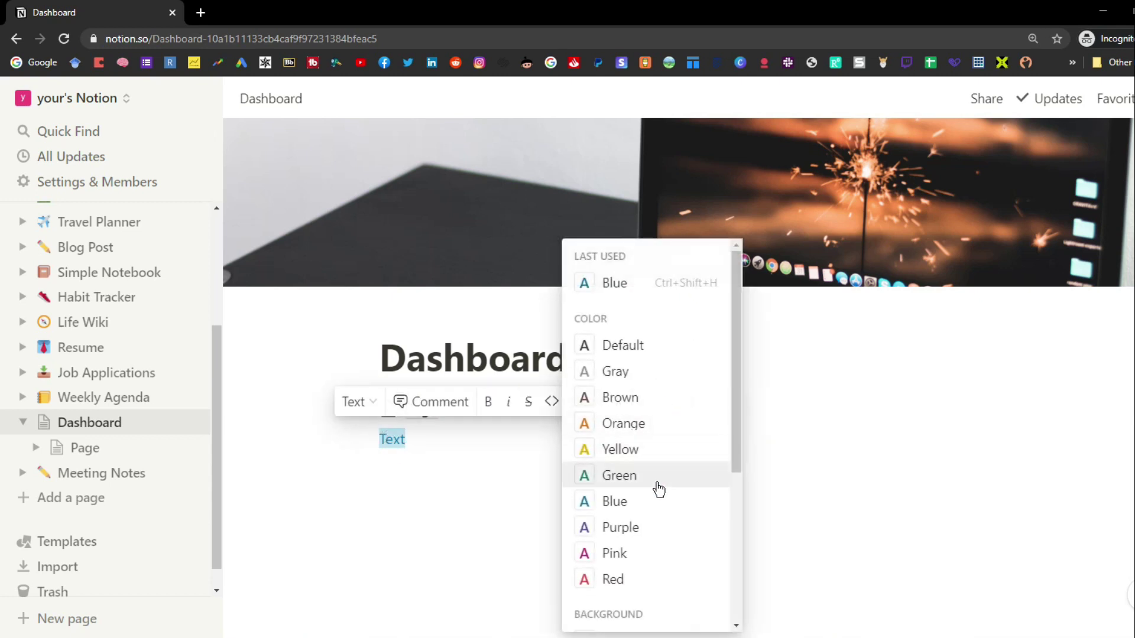
pyautogui.scroll(-5, 656, 488)
pyautogui.click(642, 539)
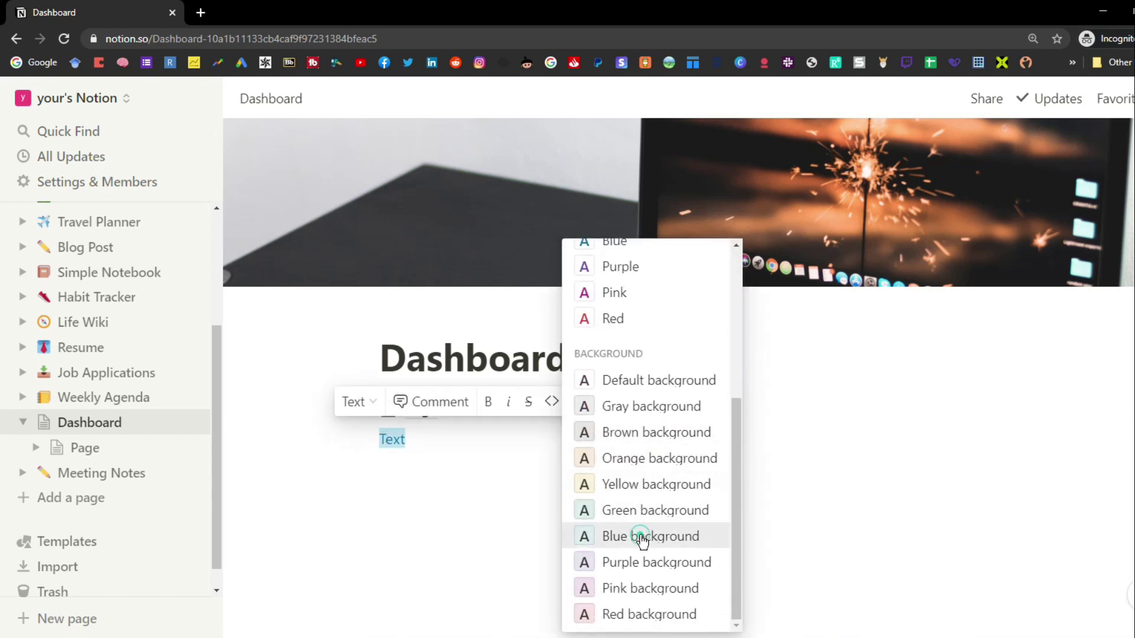
# Step: Append " and carry on" to the word "Text" and set the added words' color to Default
pyautogui.click(426, 436)
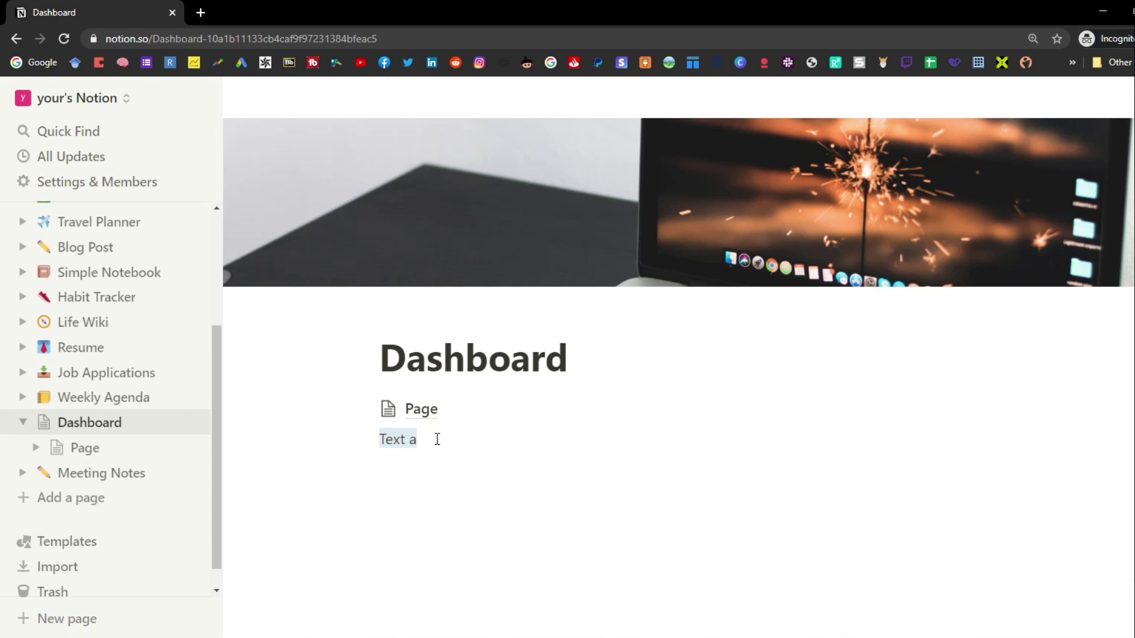
pyautogui.write('and carry on')
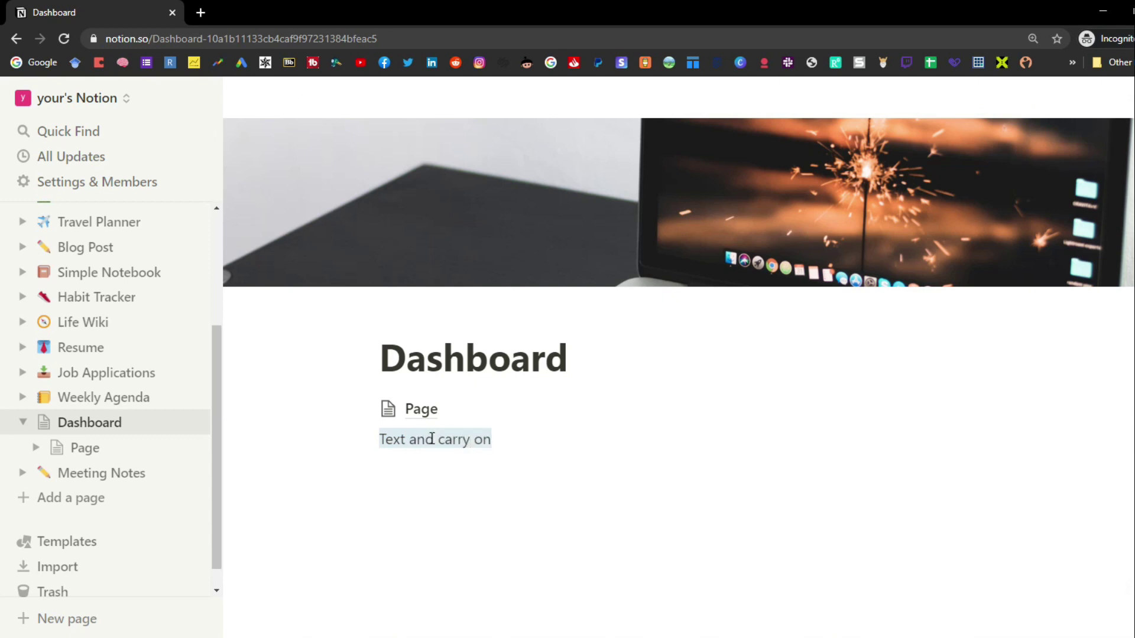
pyautogui.moveTo(410, 439); pyautogui.dragTo(494, 442)
pyautogui.click(699, 411)
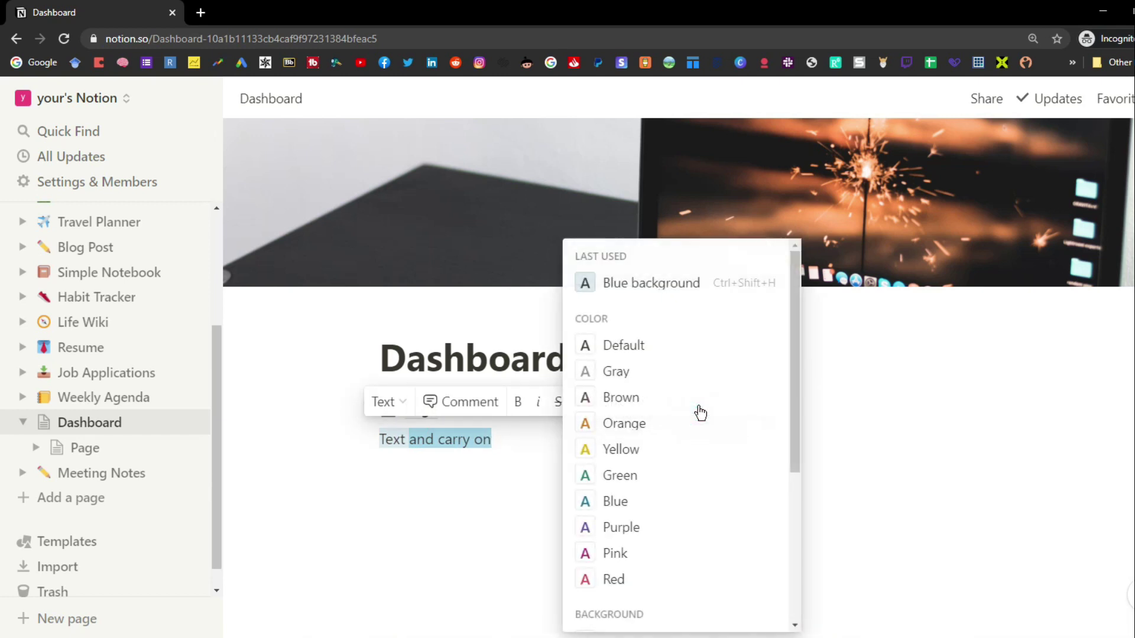
pyautogui.click(674, 348)
pyautogui.click(514, 435)
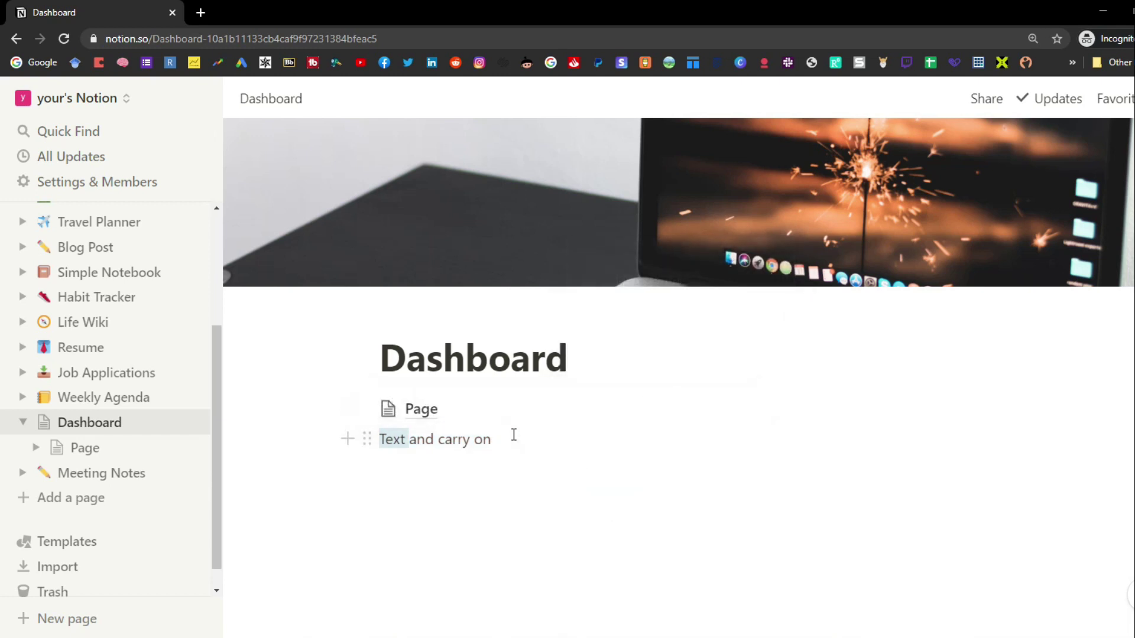
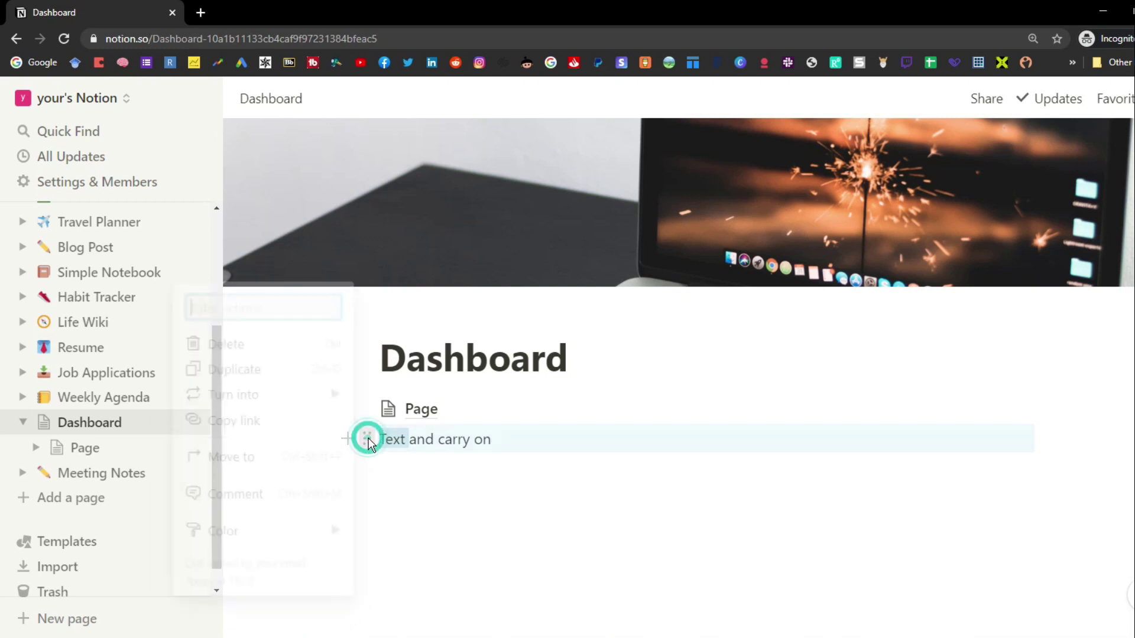
# Step: Turn the "Text and carry on" block into each heading size in turn, from Heading 1 to Heading 3
pyautogui.moveTo(291, 404)
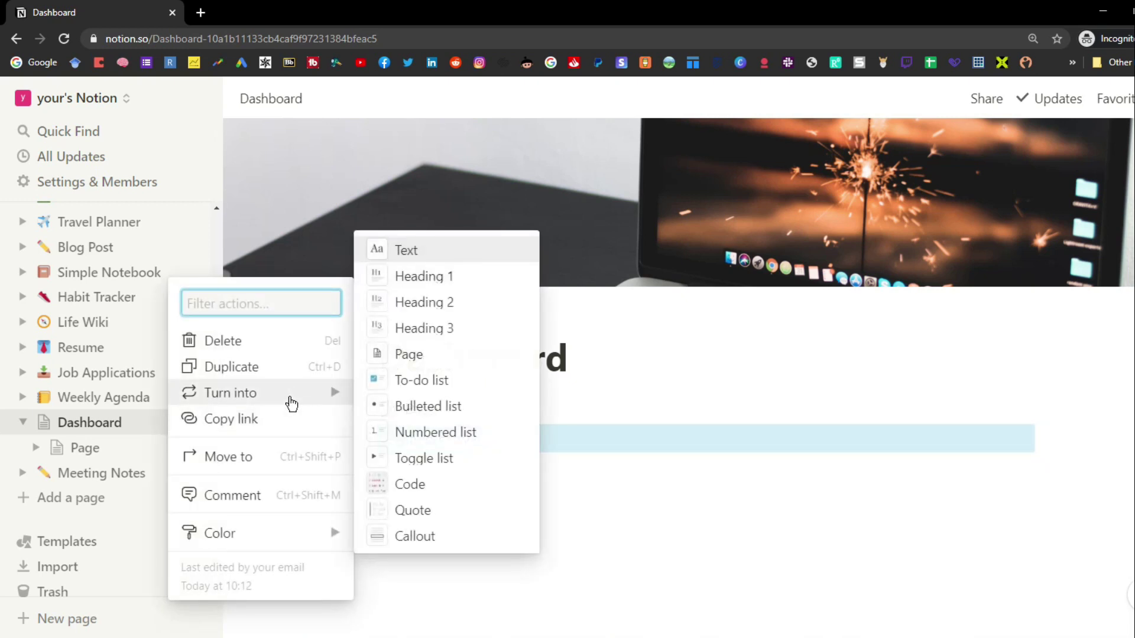
pyautogui.click(414, 275)
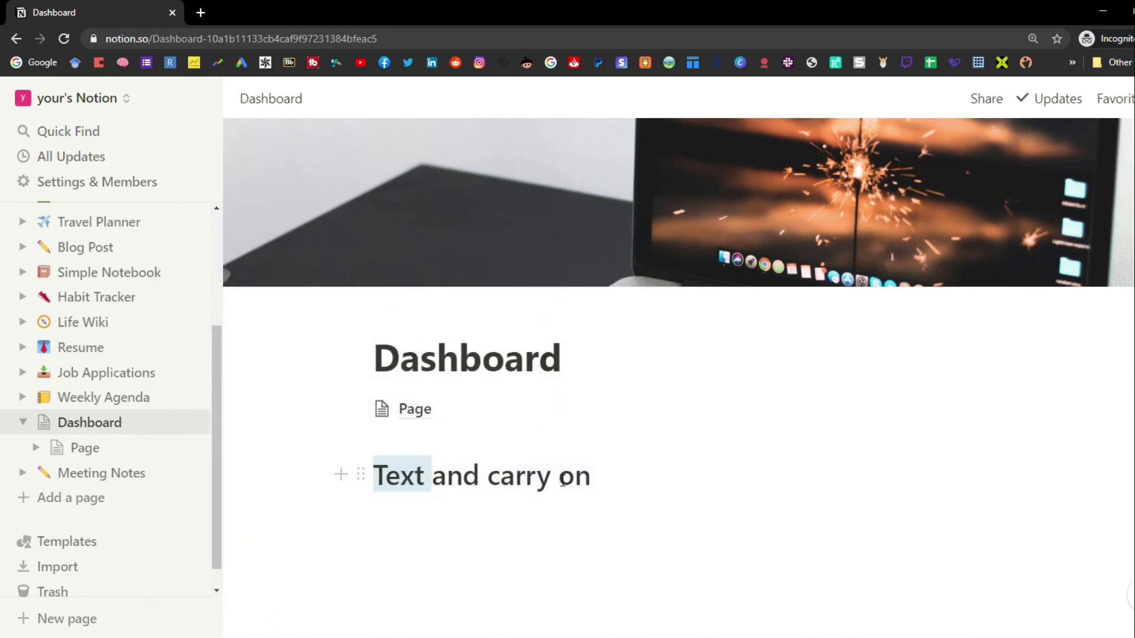
pyautogui.click(360, 475)
pyautogui.moveTo(222, 417)
pyautogui.click(418, 337)
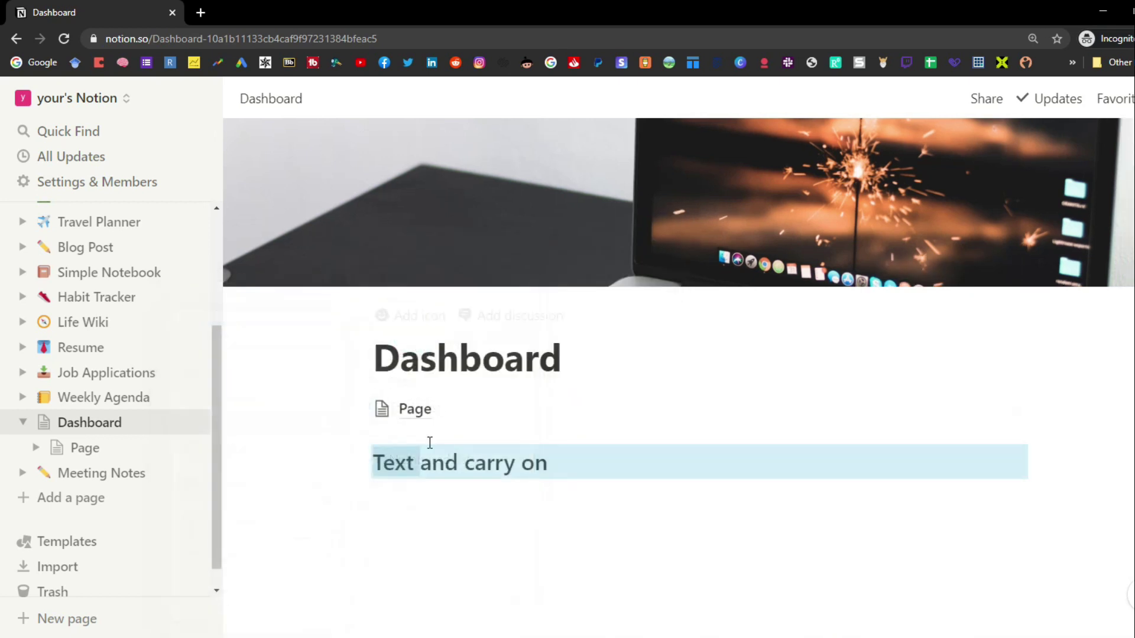
pyautogui.click(360, 458)
pyautogui.click(416, 352)
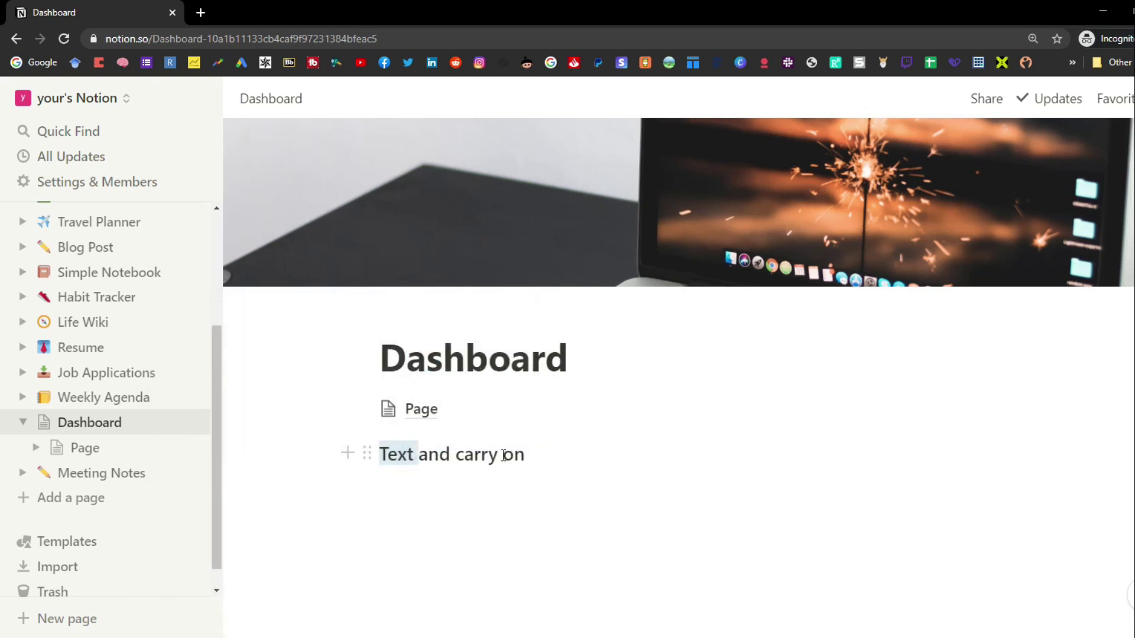
# Step: Replace the heading's text with "Turn into page" and set its color to Default
pyautogui.hotkey('ctrl', 'a')
pyautogui.write('Turn into page')
pyautogui.click(681, 413)
pyautogui.click(638, 352)
pyautogui.click(492, 454)
# Step: Turn the "Turn into page" heading into a sub-page and start an empty line below it
pyautogui.click(369, 453)
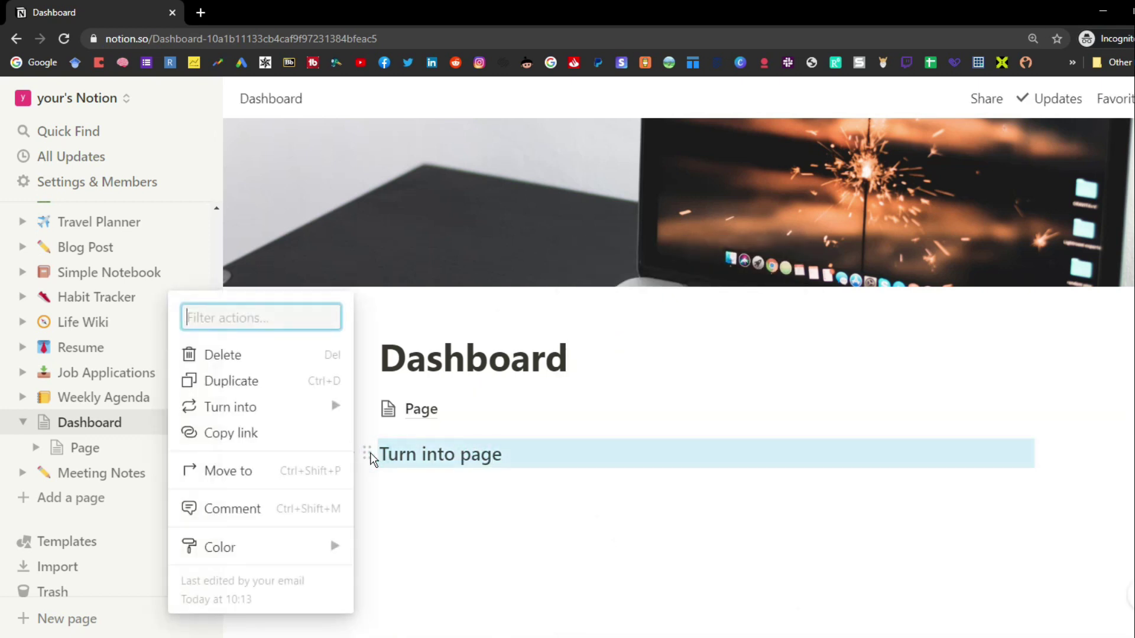
pyautogui.moveTo(296, 419)
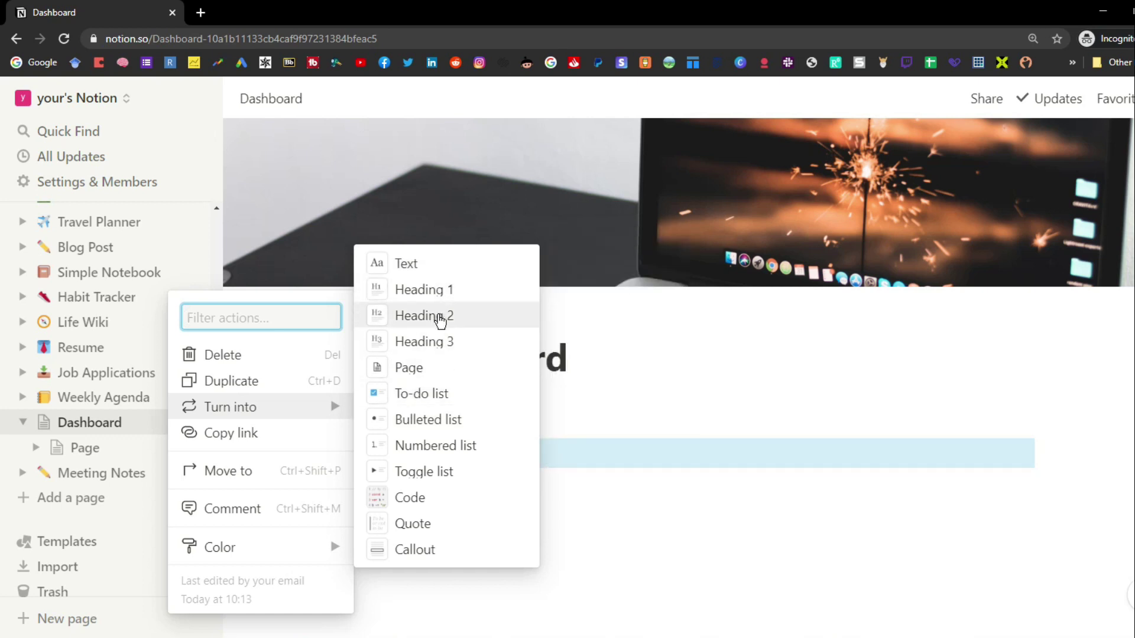
pyautogui.click(435, 367)
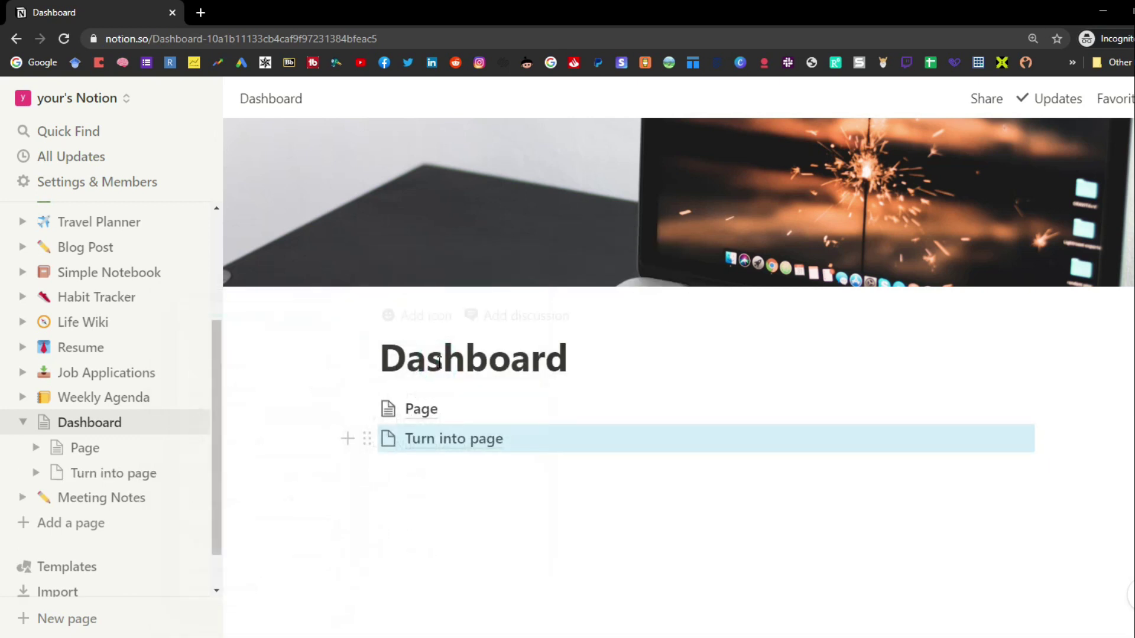
pyautogui.click(447, 468)
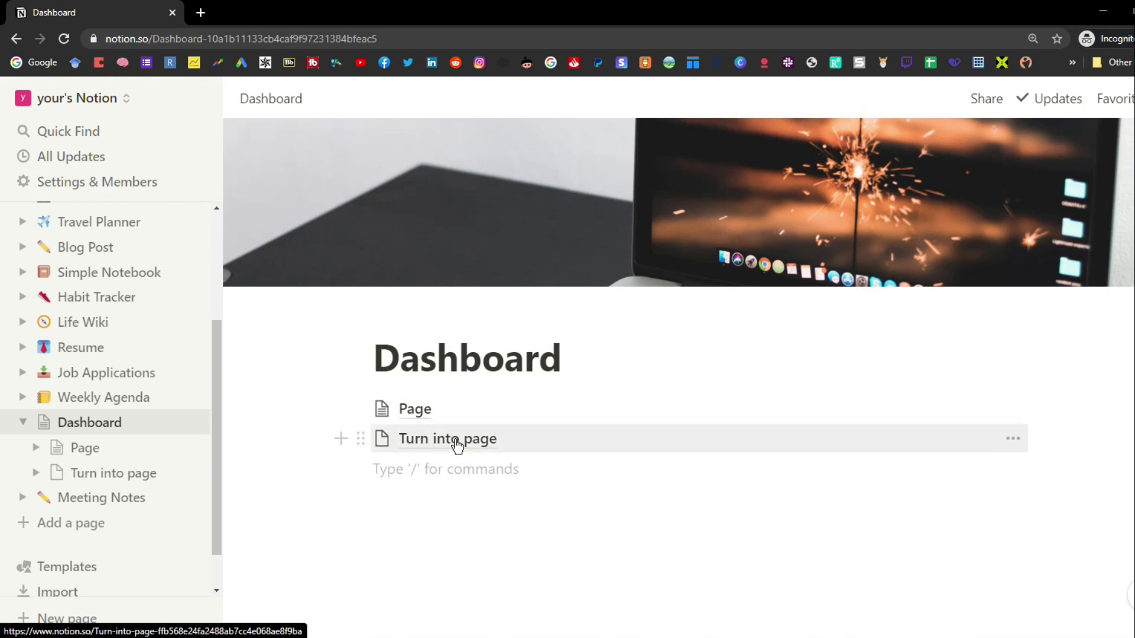
# Step: Turn the "Page" sub-page on the Dashboard into plain text and remove the empty line beneath it
pyautogui.click(360, 409)
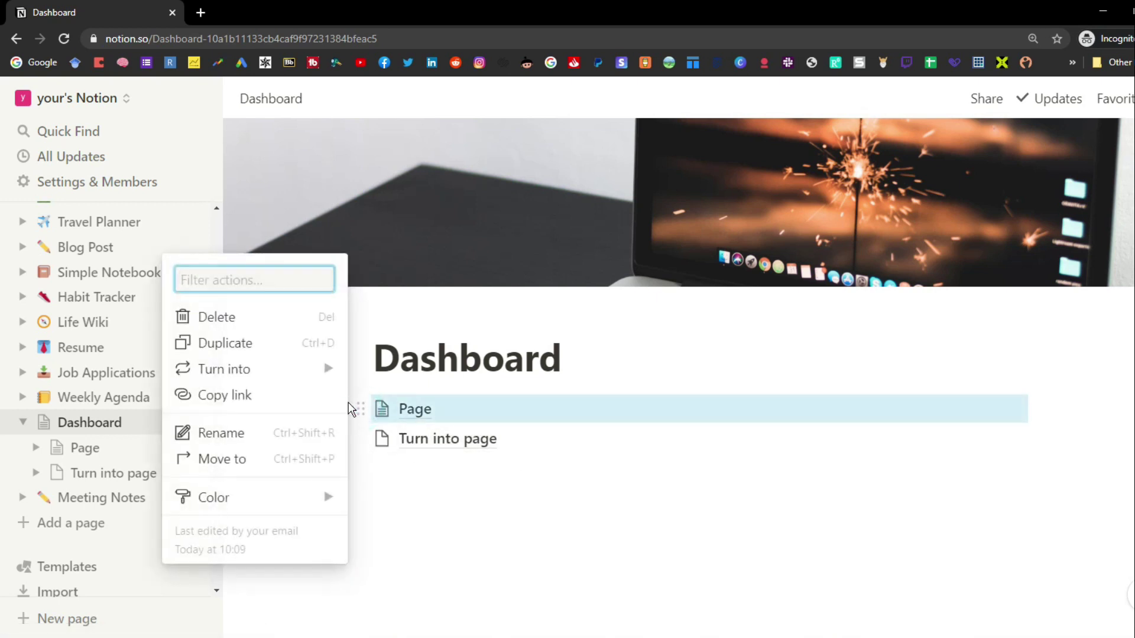
pyautogui.moveTo(299, 372)
pyautogui.click(410, 229)
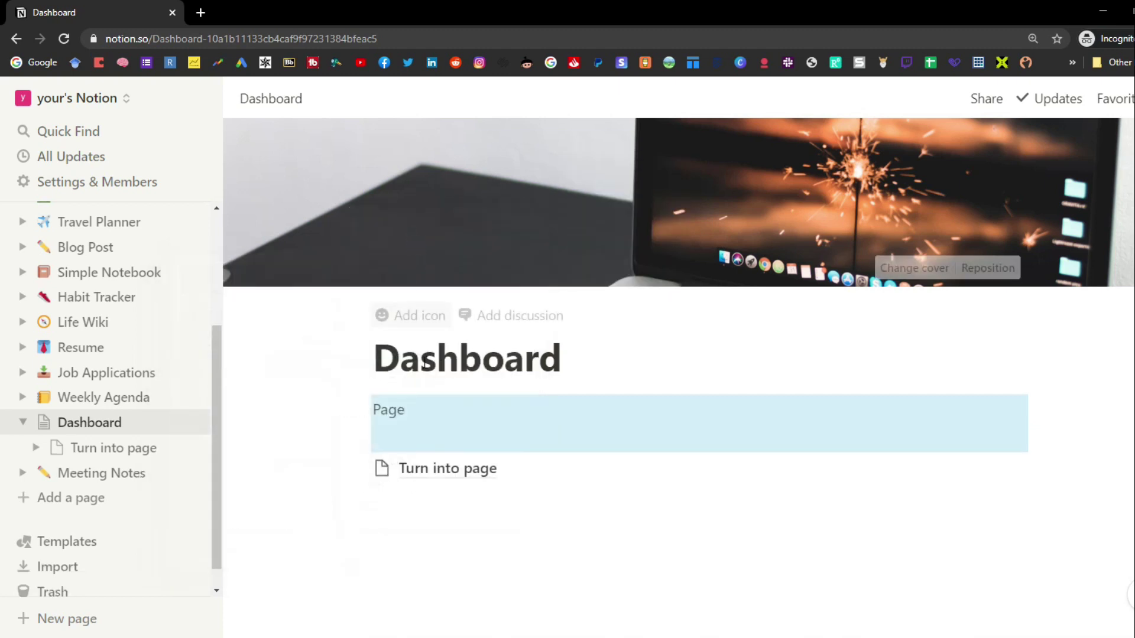
pyautogui.click(425, 410)
pyautogui.press('Delete')
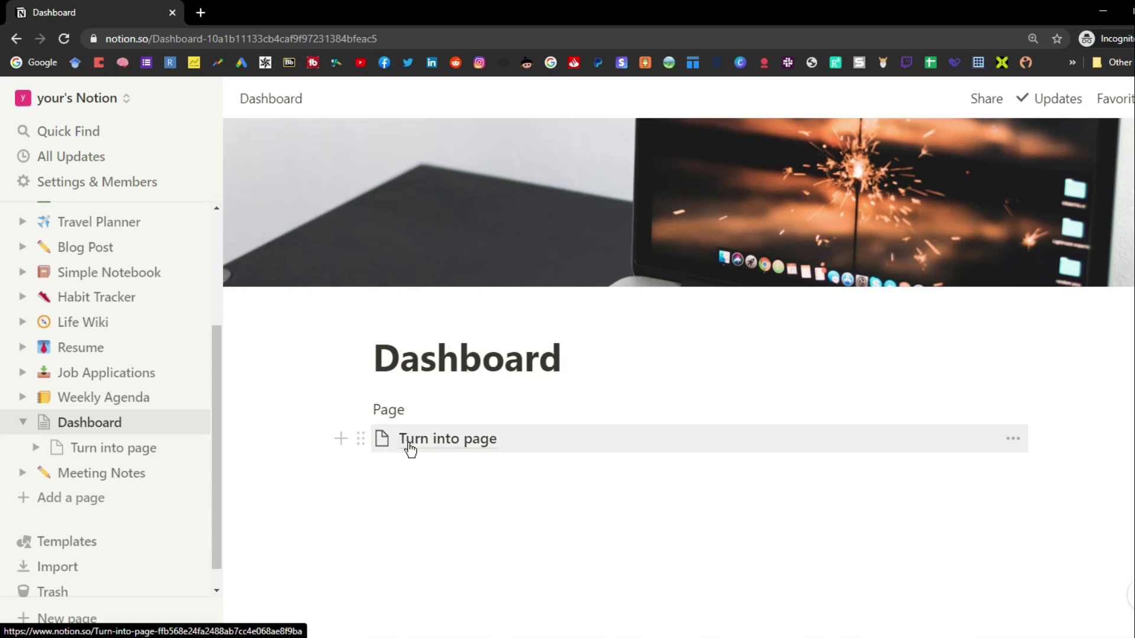
# Step: Open the "Turn into page" sub-page as an empty page and add two to-do items reading "To-do"
pyautogui.click(411, 448)
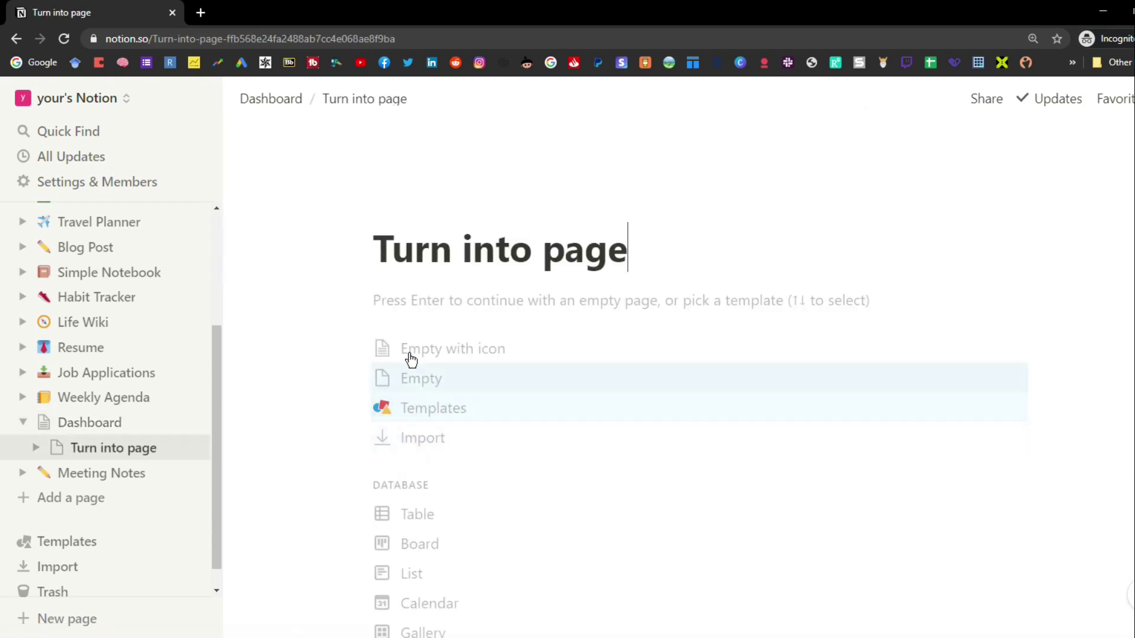
pyautogui.click(411, 300)
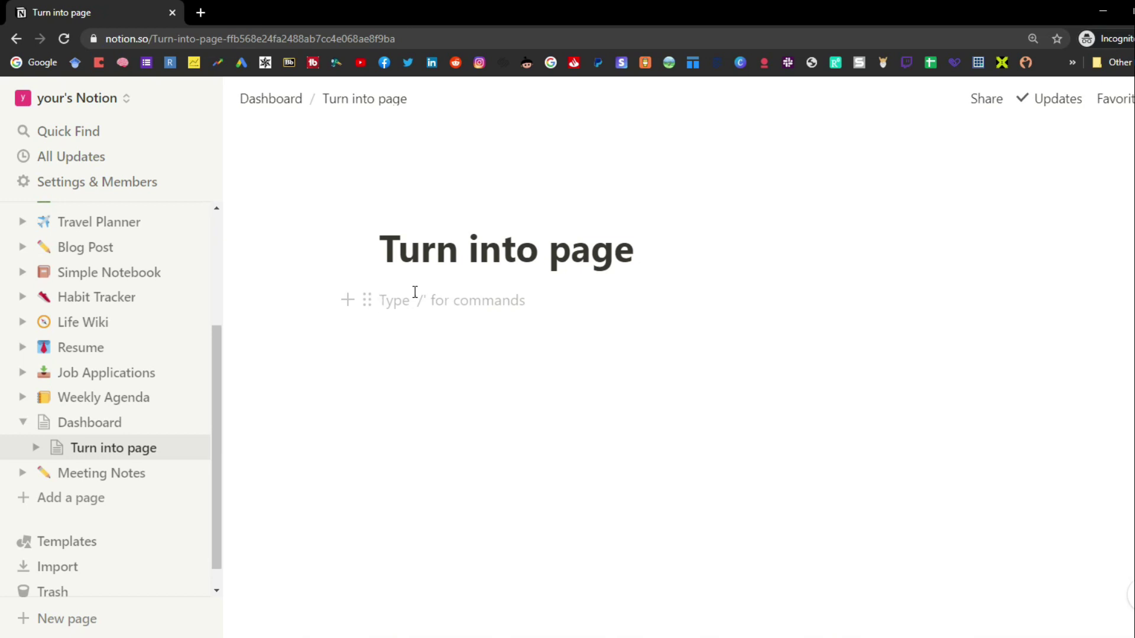
pyautogui.write('/')
pyautogui.click(523, 471)
pyautogui.write('To-do')
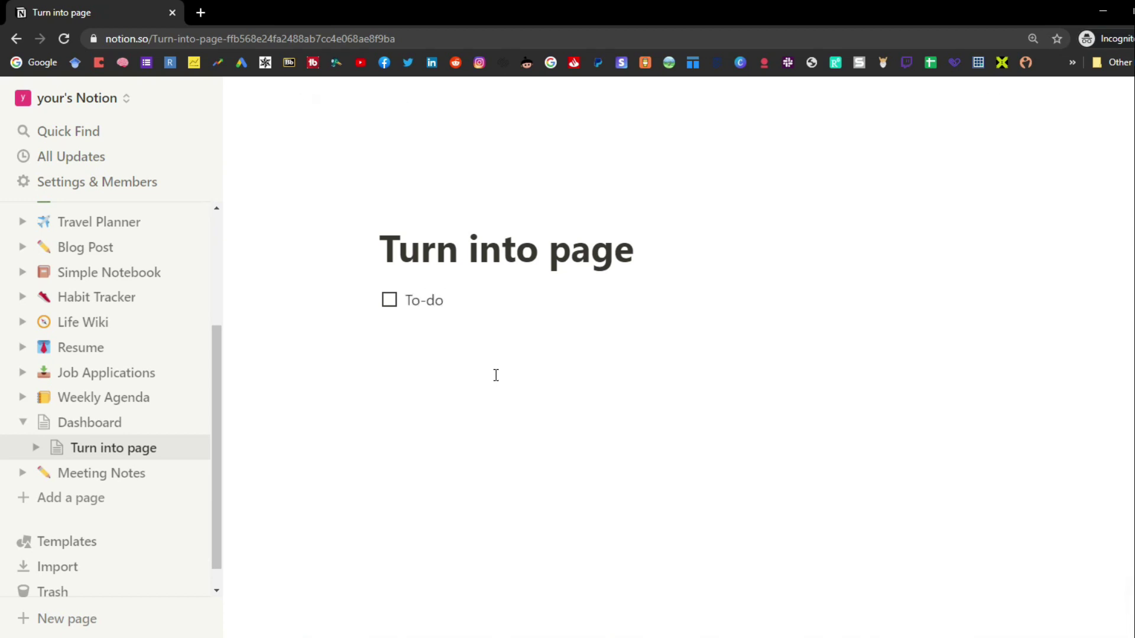
pyautogui.press('Return')
# Step: Tick both to-do items and untick them again
pyautogui.click(390, 302)
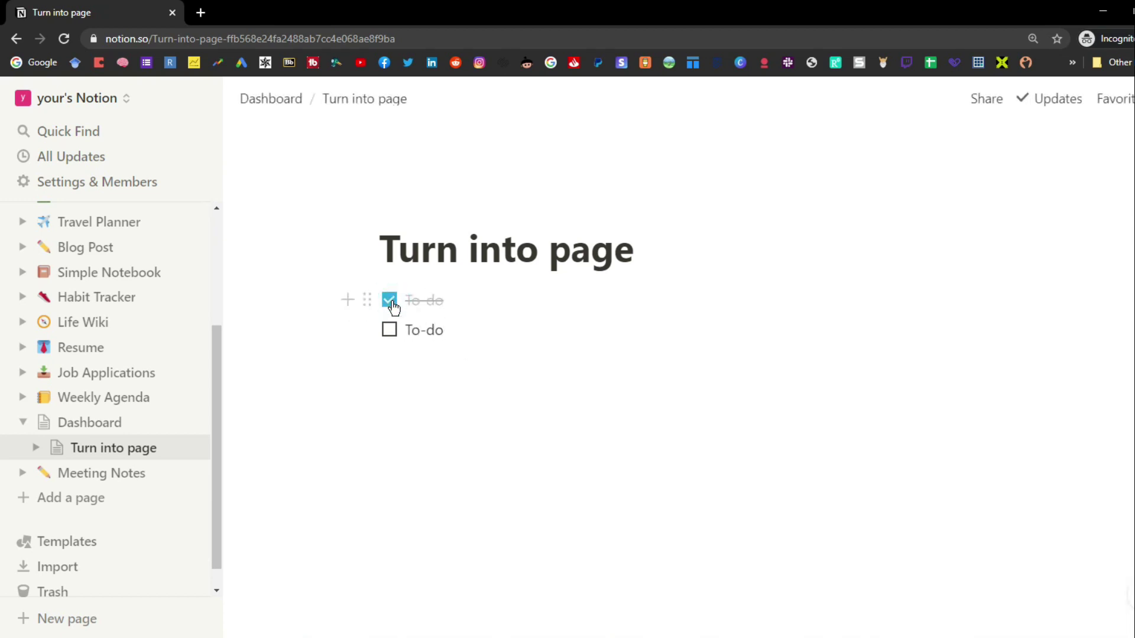
pyautogui.click(390, 333)
pyautogui.click(390, 333)
pyautogui.click(389, 301)
# Step: Add a bulleted list below the to-dos with two items reading "List", and end the list
pyautogui.press('Return')
pyautogui.press('Return')
pyautogui.write('/')
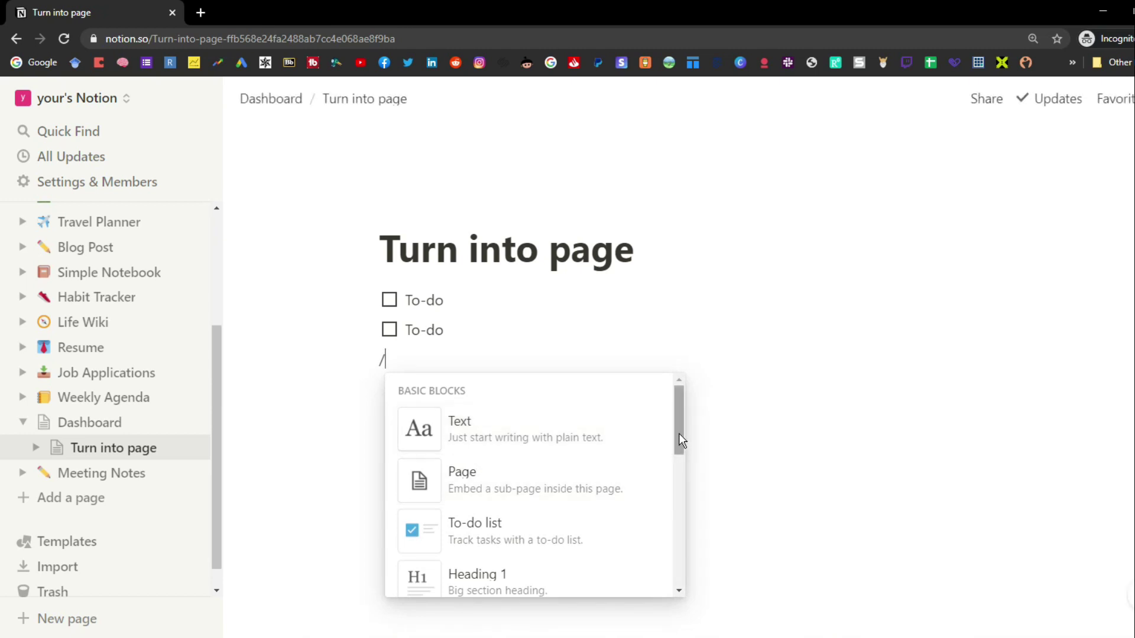
pyautogui.scroll(-5, 678, 434)
pyautogui.click(495, 405)
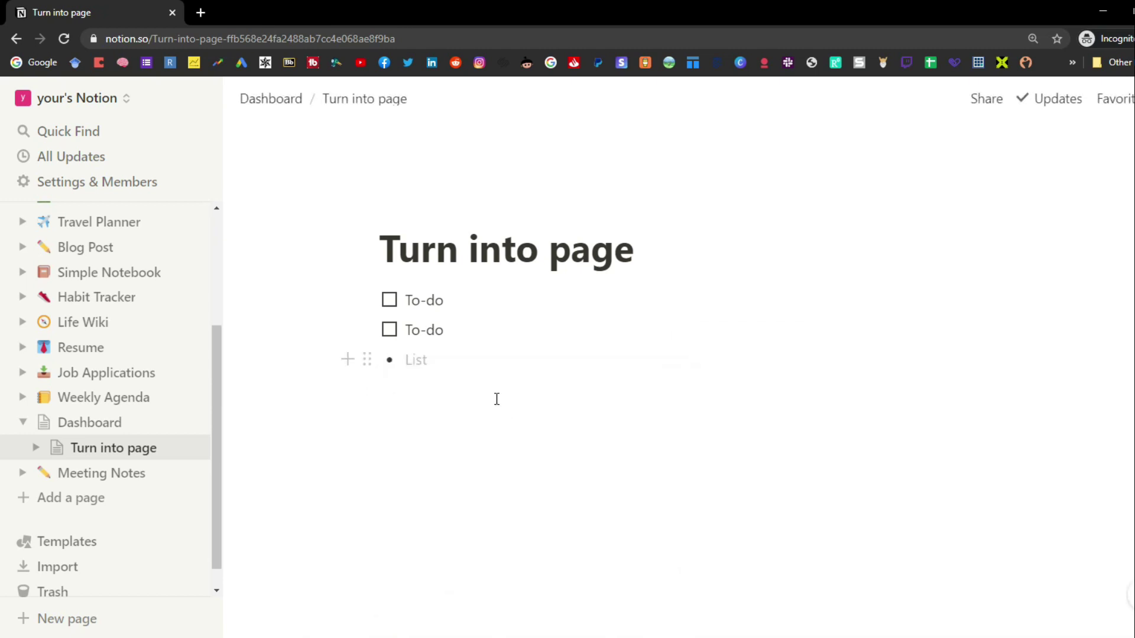
pyautogui.write('List')
pyautogui.press('Return')
pyautogui.press('Return')
pyautogui.press('Return')
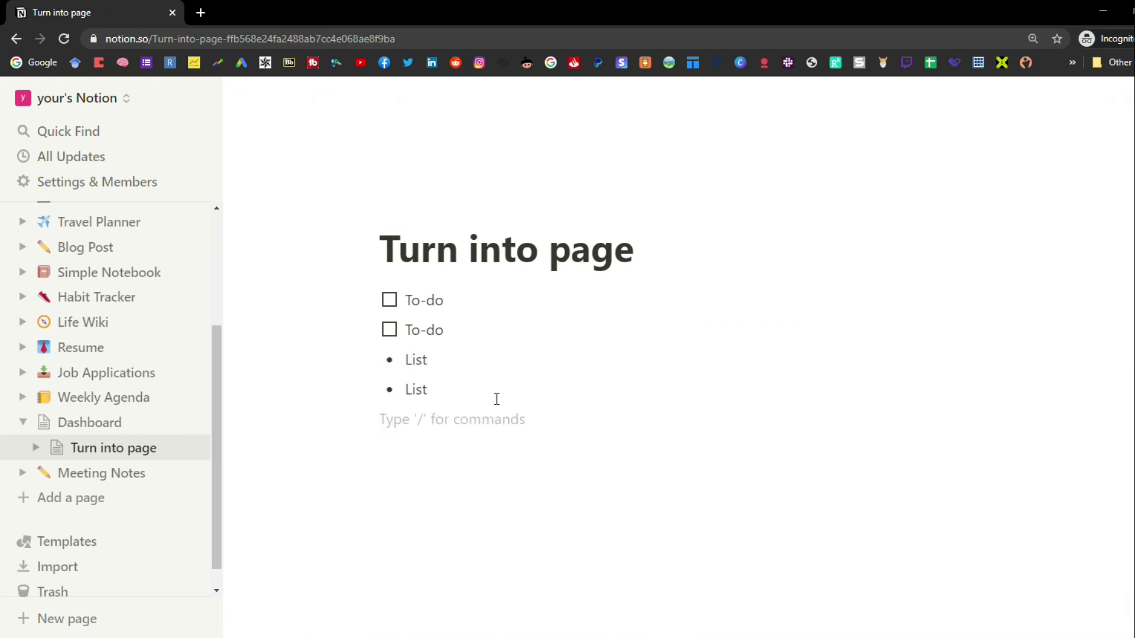
# Step: Add a numbered list below the bullets with two items reading "List", and end the list
pyautogui.write('/')
pyautogui.scroll(-3, 519, 355)
pyautogui.scroll(3, 595, 253)
pyautogui.moveTo(678, 217); pyautogui.dragTo(676, 260)
pyautogui.click(559, 271)
pyautogui.write('List')
pyautogui.press('Return')
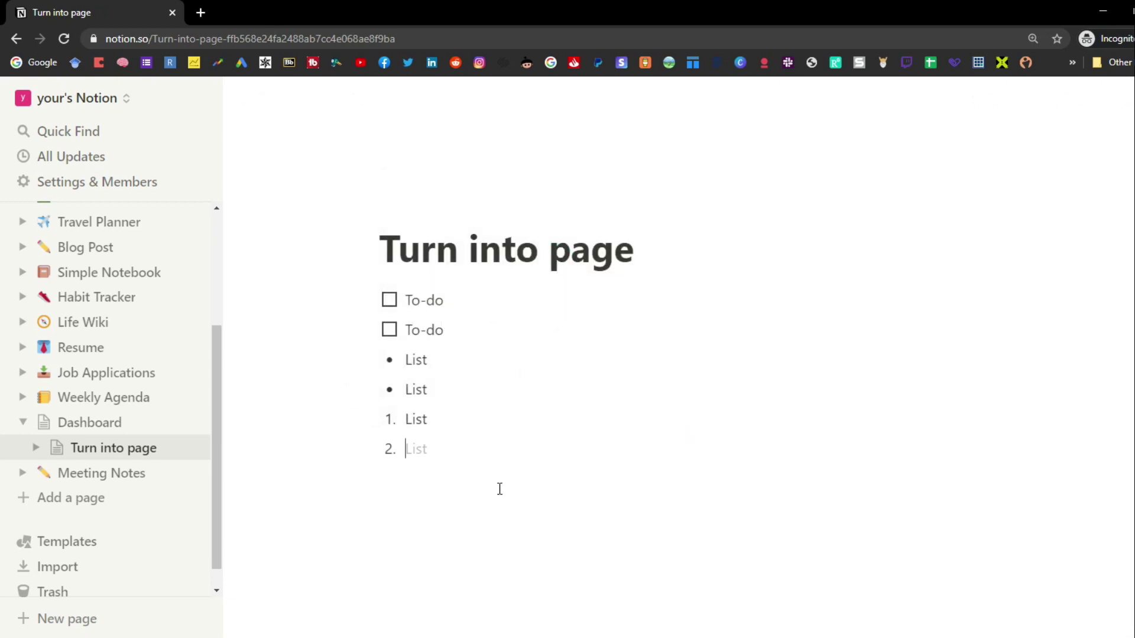
pyautogui.write('List')
pyautogui.press('Return')
pyautogui.press('BackSpace')
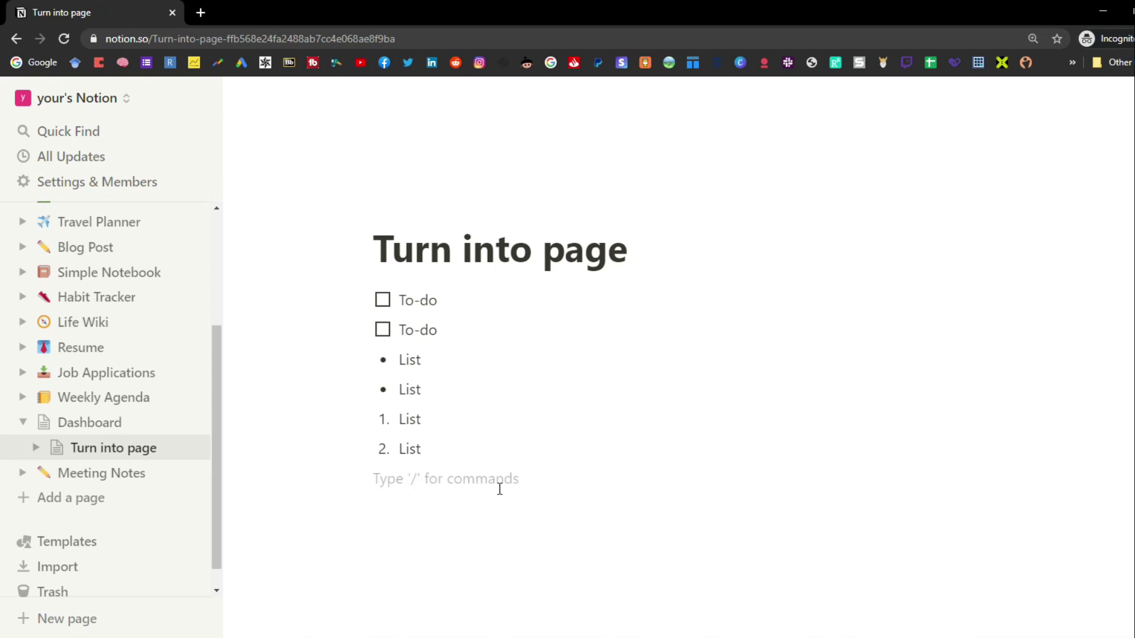
# Step: Insert a toggle list below the numbered list and title it "Toggle"
pyautogui.write('/')
pyautogui.moveTo(672, 279); pyautogui.dragTo(671, 366)
pyautogui.scroll(-1, 562, 398)
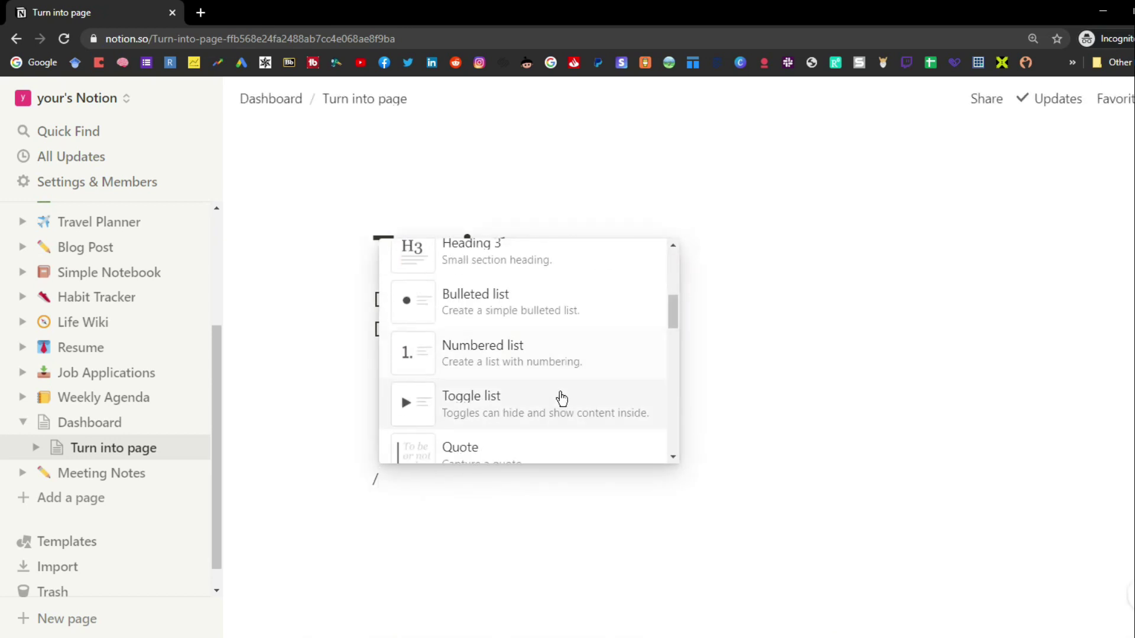
pyautogui.click(562, 397)
pyautogui.write('Toggle')
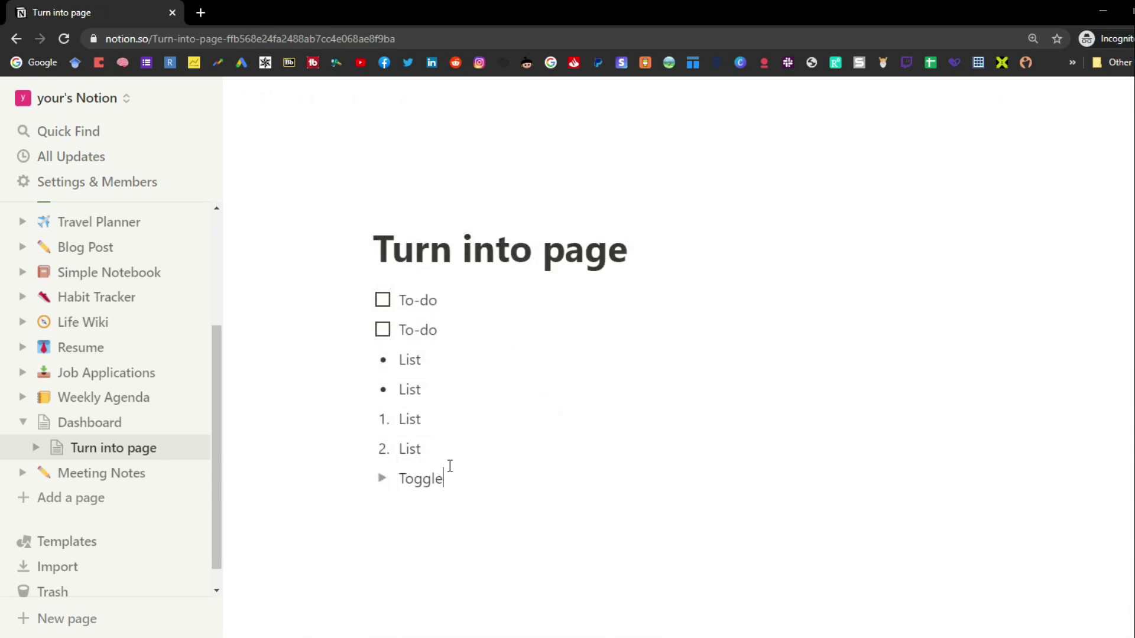
# Step: Add the line "Text" inside the toggle, collapse it and start an empty line below
pyautogui.click(383, 479)
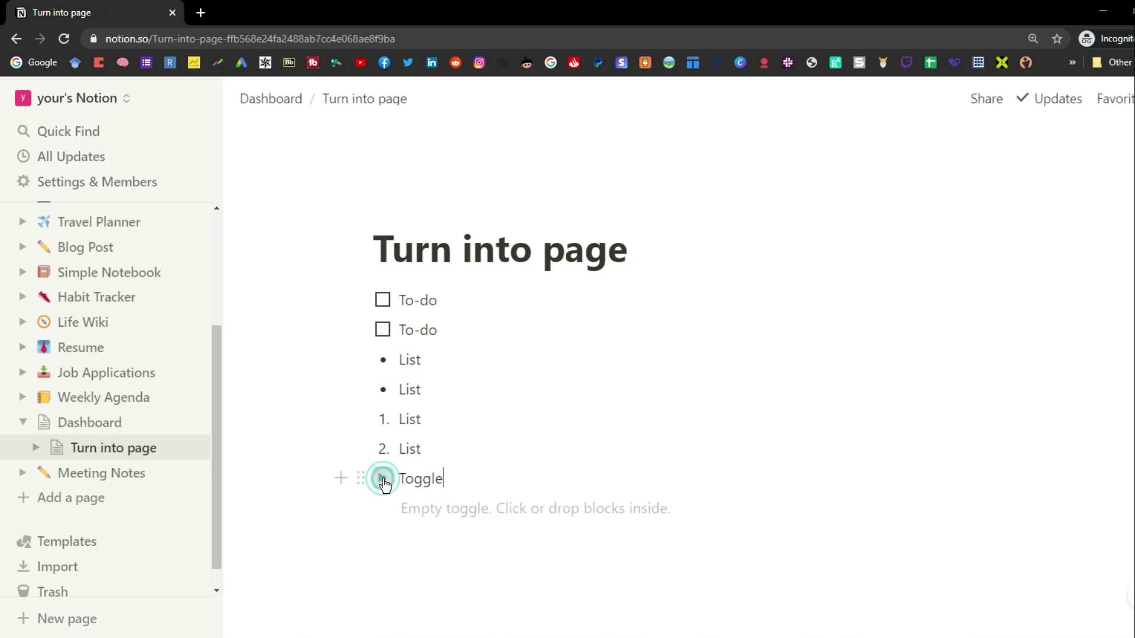
pyautogui.click(419, 514)
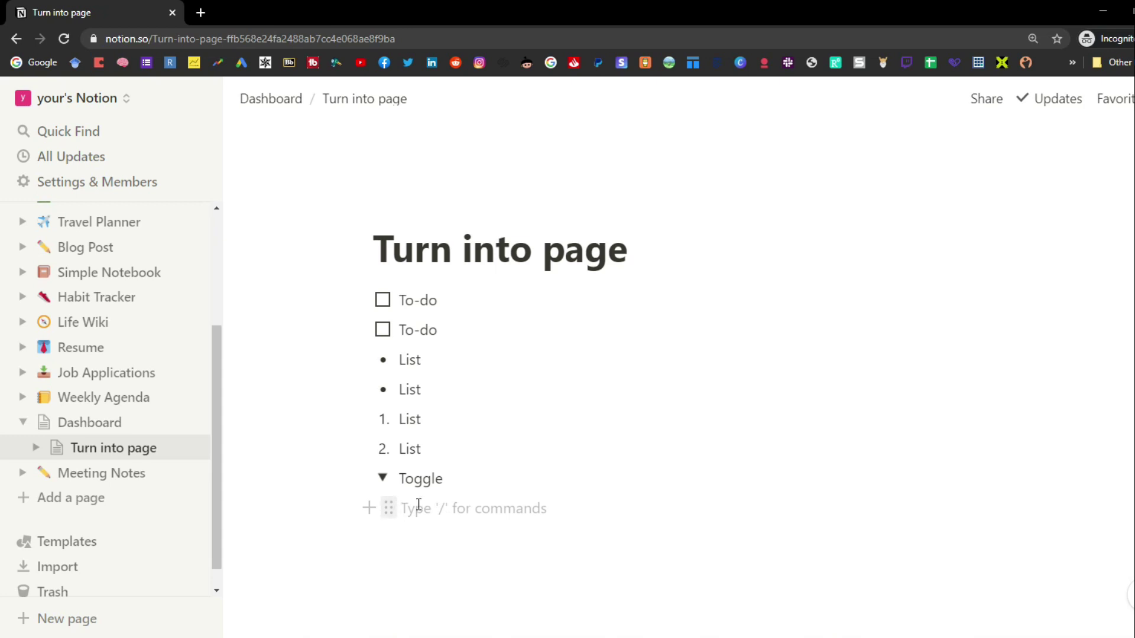
pyautogui.write('Text')
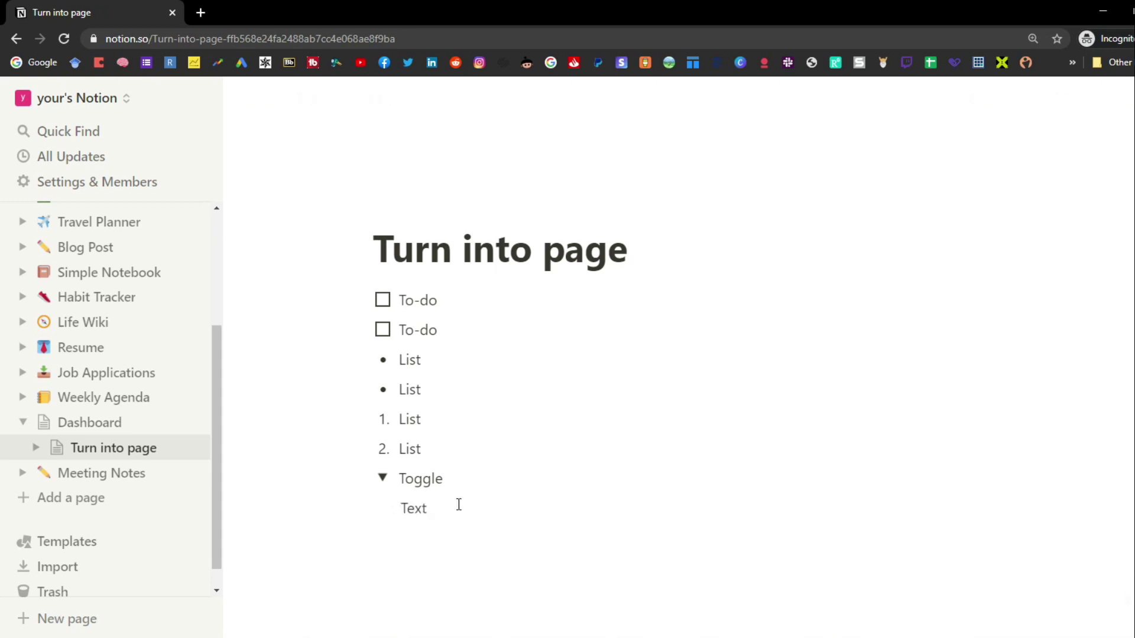
pyautogui.click(382, 479)
pyautogui.click(416, 507)
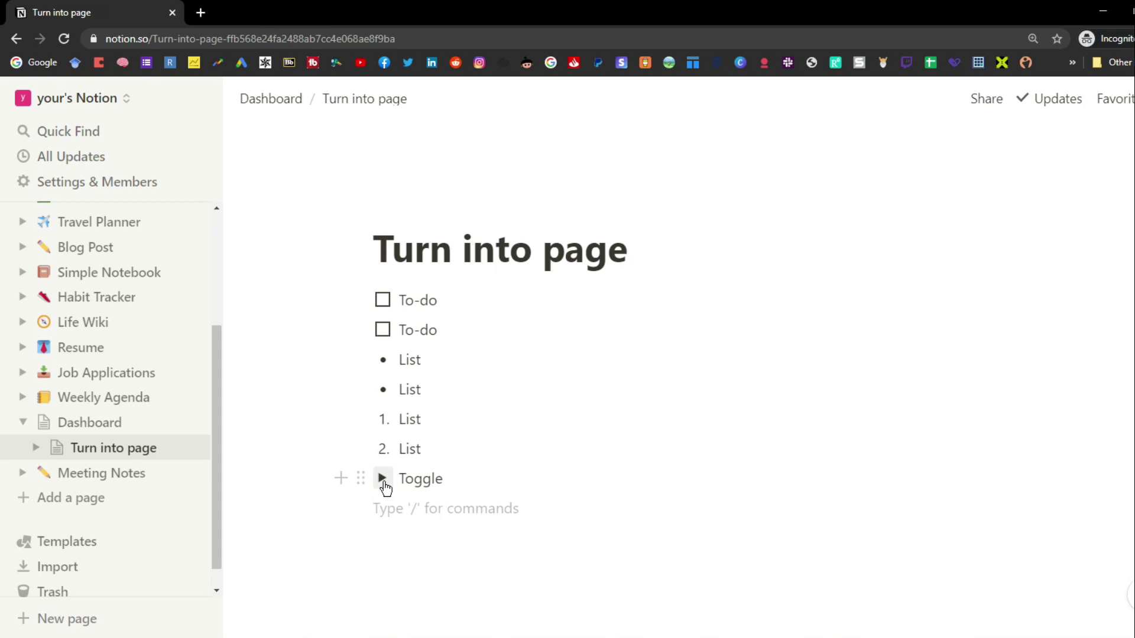
pyautogui.click(384, 482)
pyautogui.click(383, 482)
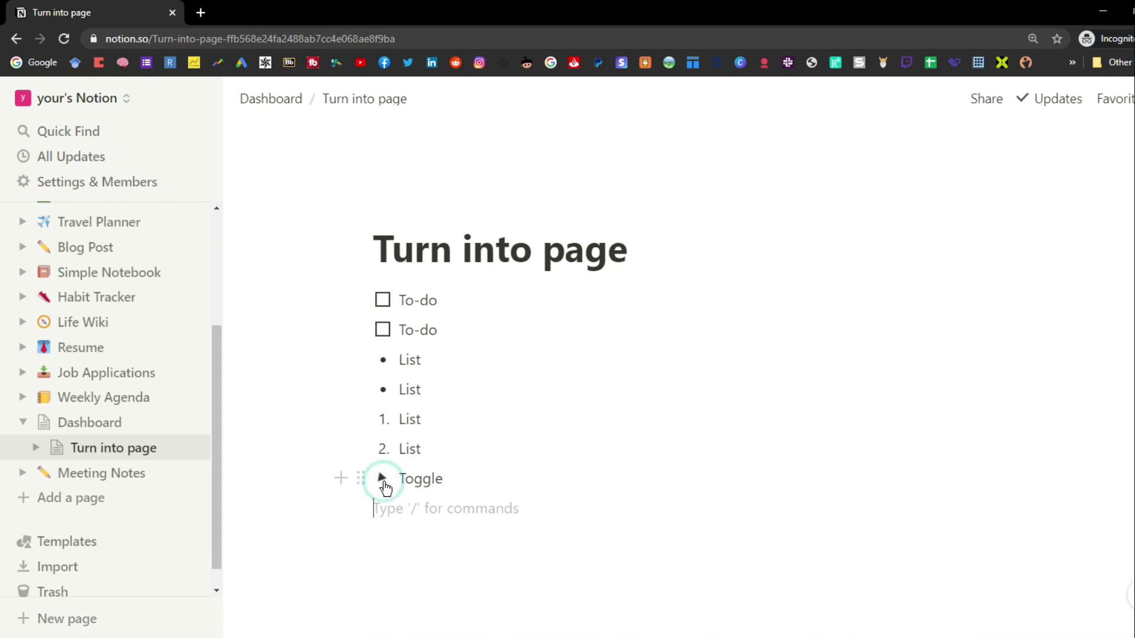
# Step: Move the bulleted and numbered list items into the toggle, expand it to check its contents and collapse it
pyautogui.moveTo(434, 448); pyautogui.dragTo(413, 479)
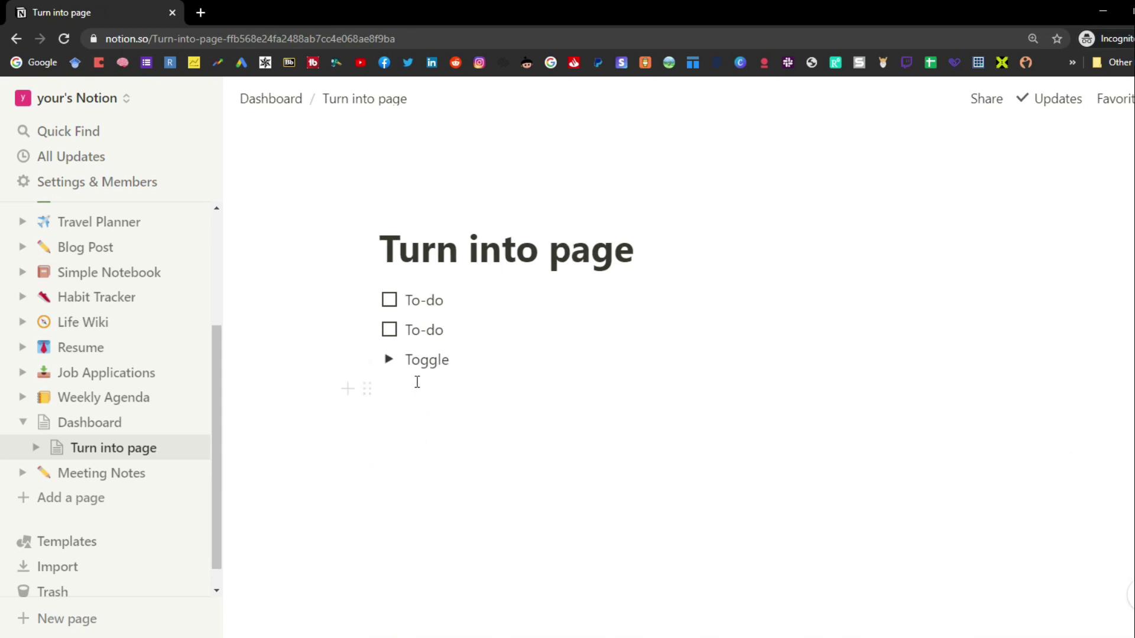
pyautogui.click(390, 361)
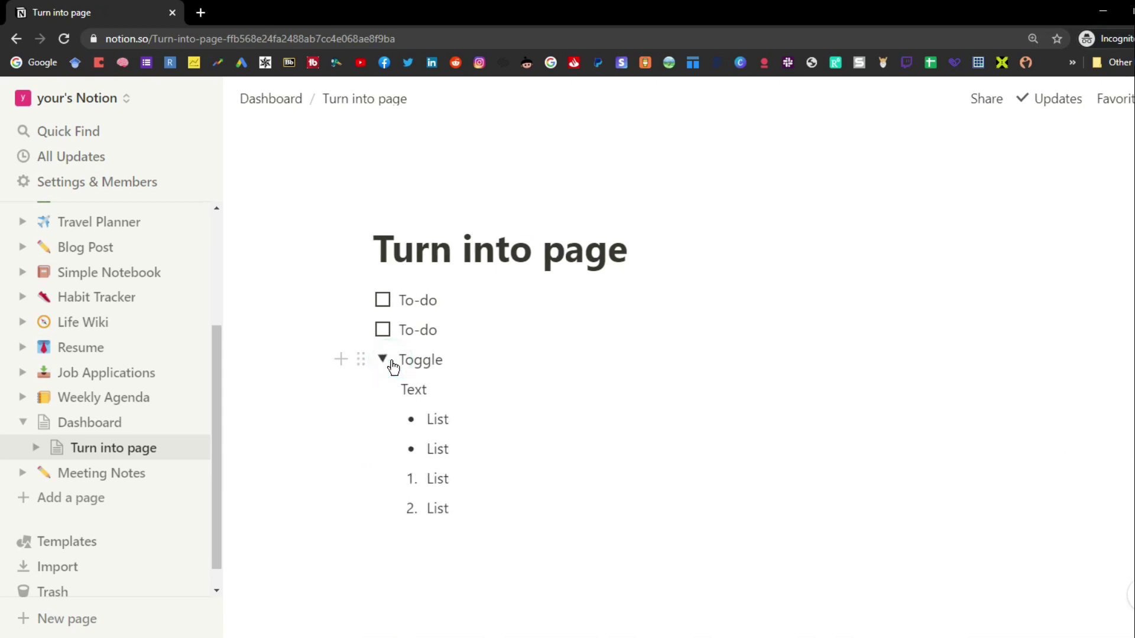
pyautogui.click(382, 359)
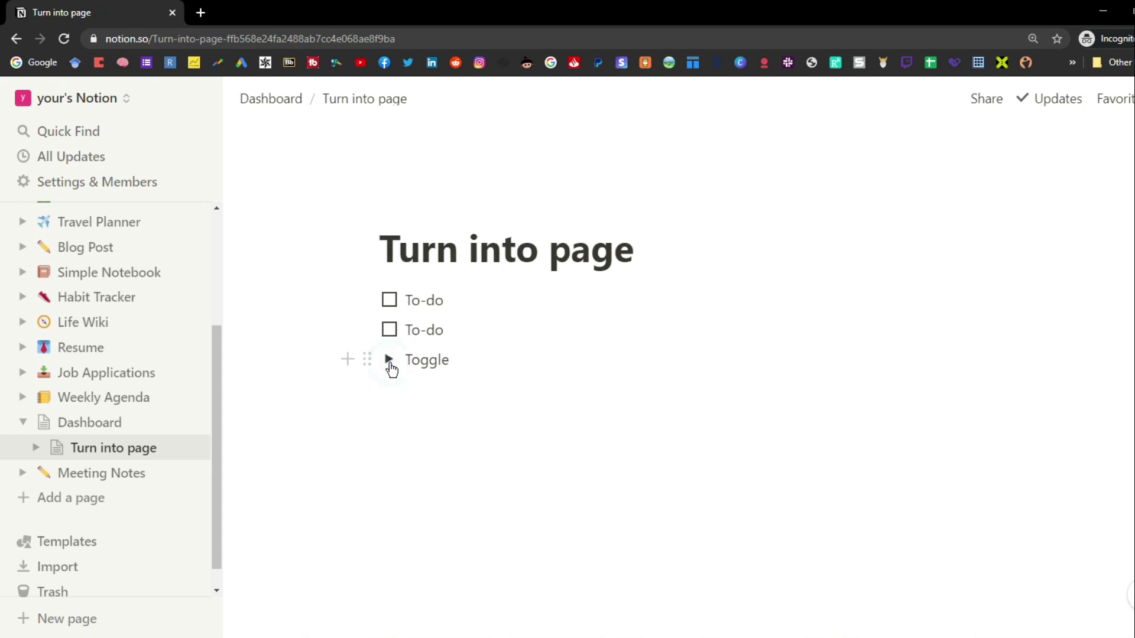
# Step: Move both to-do items out of this sub-page into the Dashboard page
pyautogui.click(370, 328)
pyautogui.moveTo(371, 327); pyautogui.dragTo(109, 422)
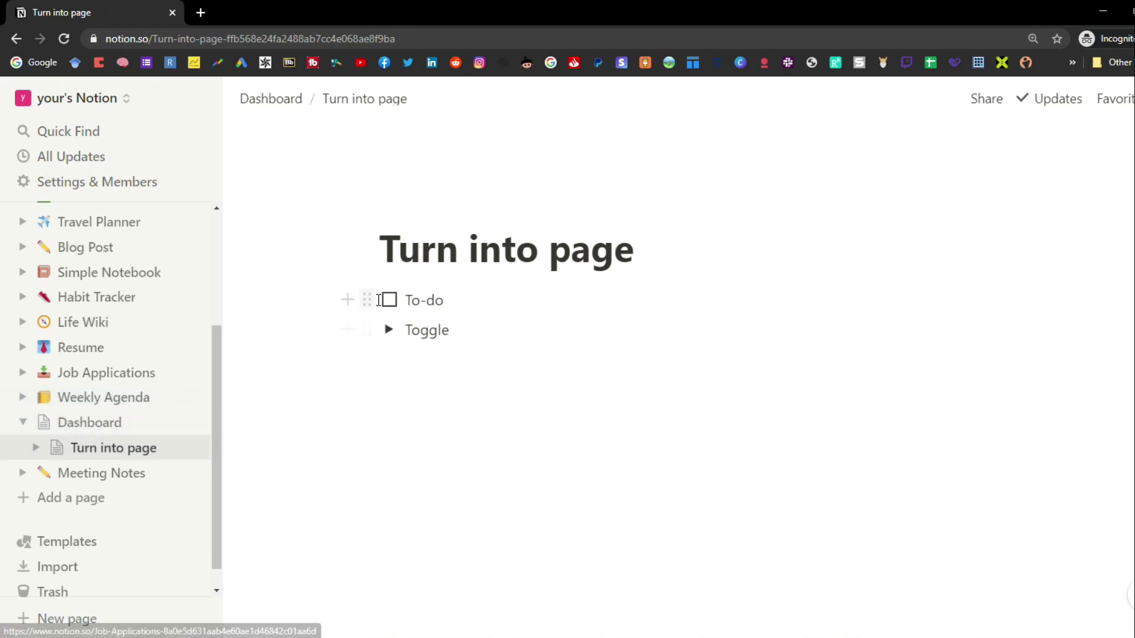
pyautogui.moveTo(362, 297); pyautogui.dragTo(144, 424)
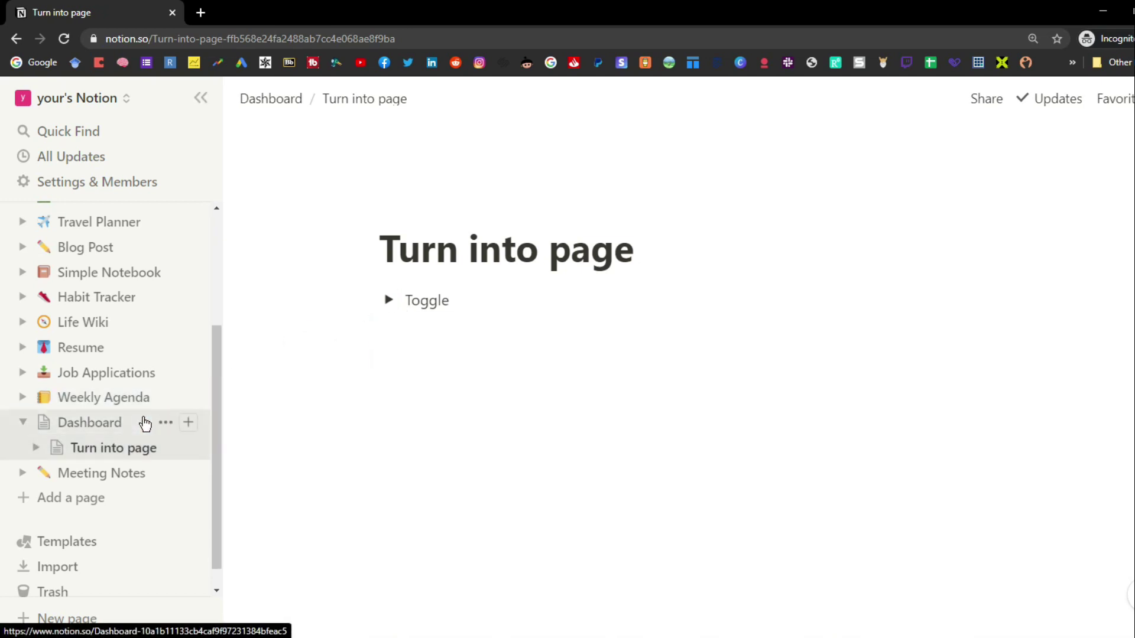
# Step: Return to the Dashboard page and add a quote block reading "Text" below the to-do items
pyautogui.click(106, 428)
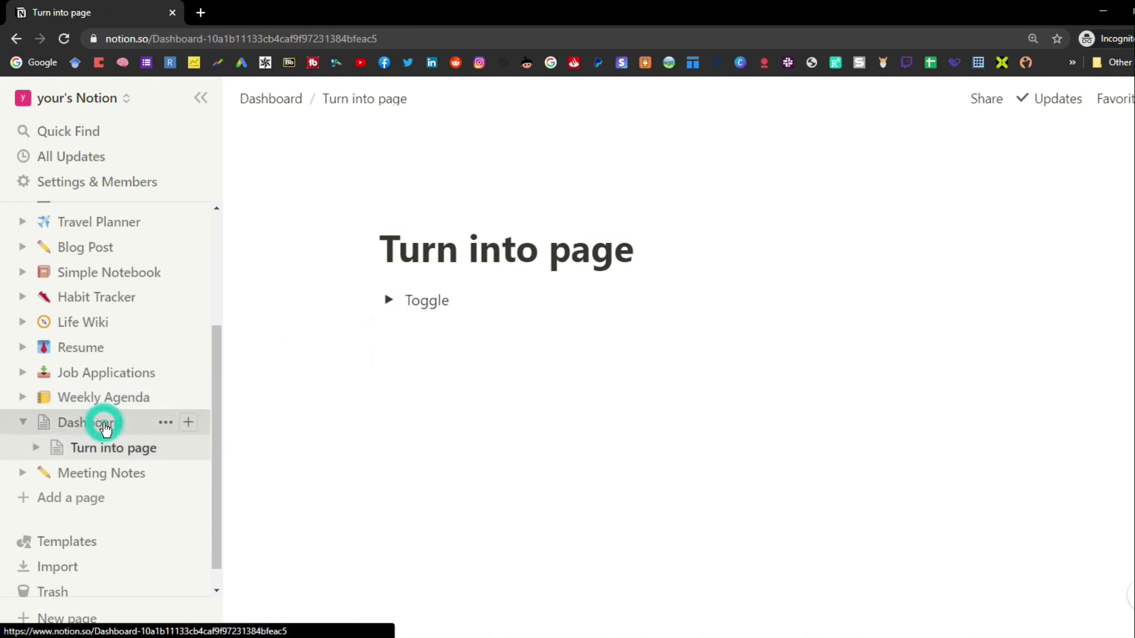
pyautogui.click(436, 484)
pyautogui.write('/')
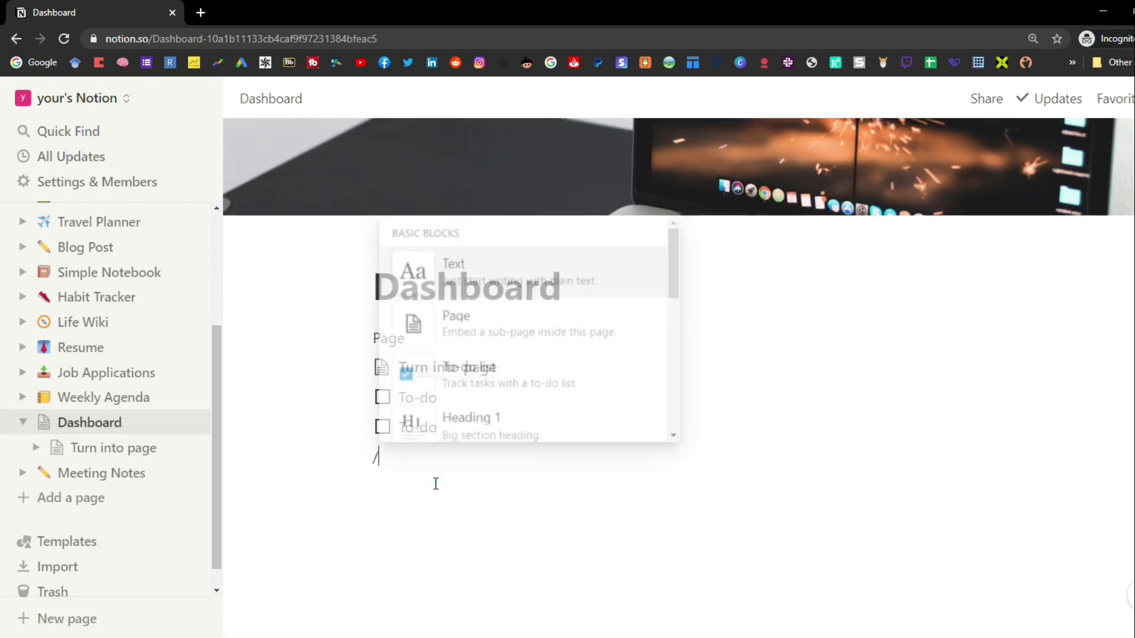
pyautogui.moveTo(670, 271); pyautogui.dragTo(673, 361)
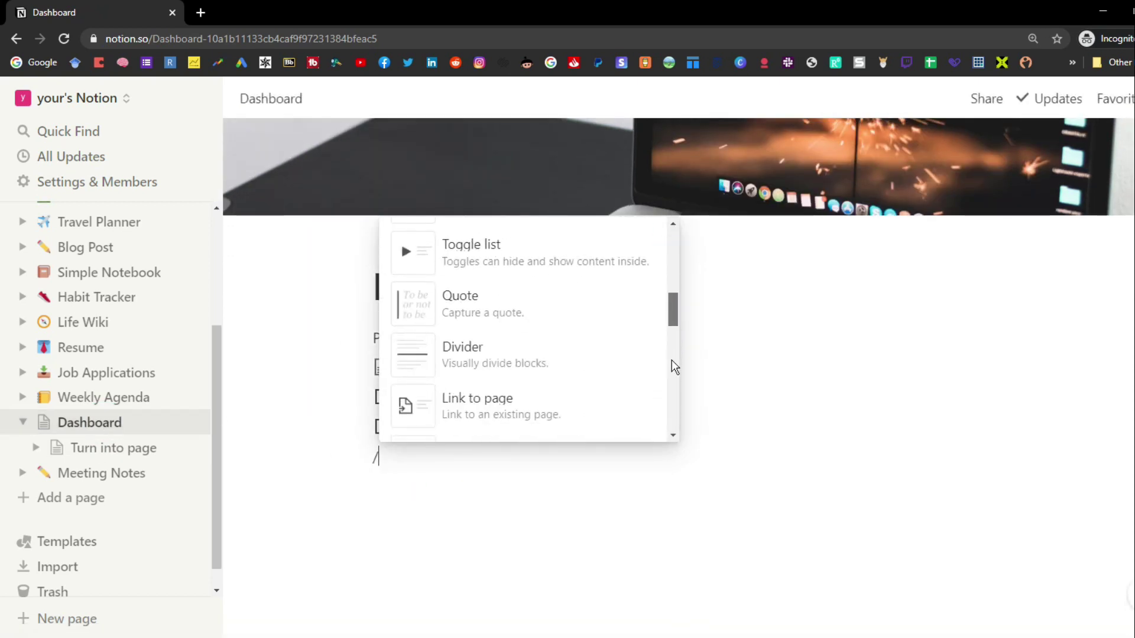
pyautogui.click(476, 309)
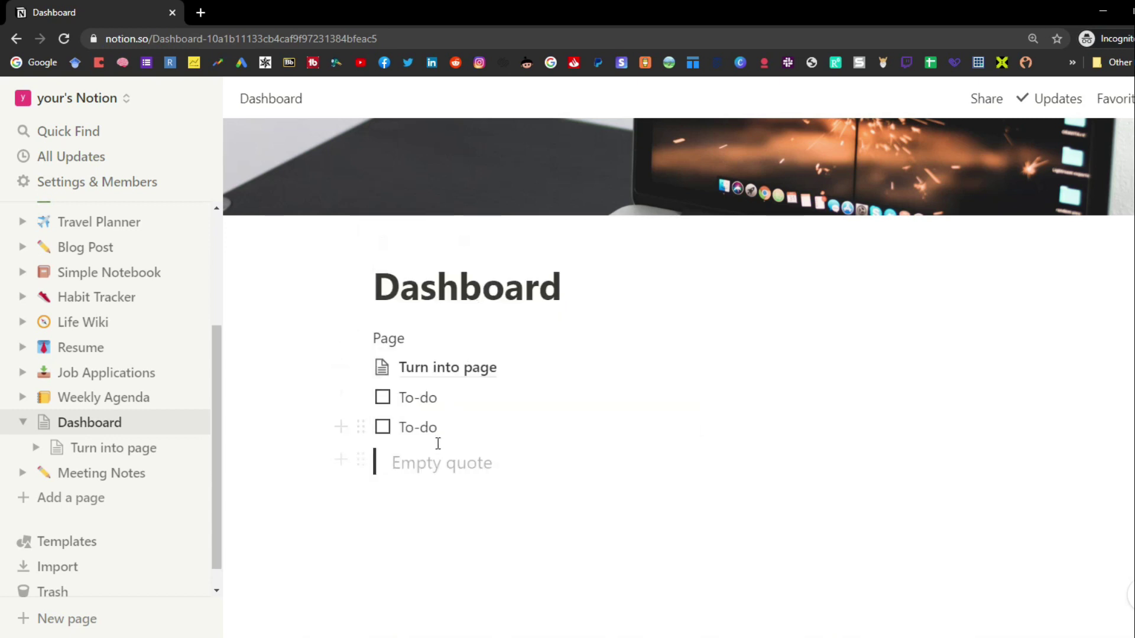
pyautogui.click(363, 461)
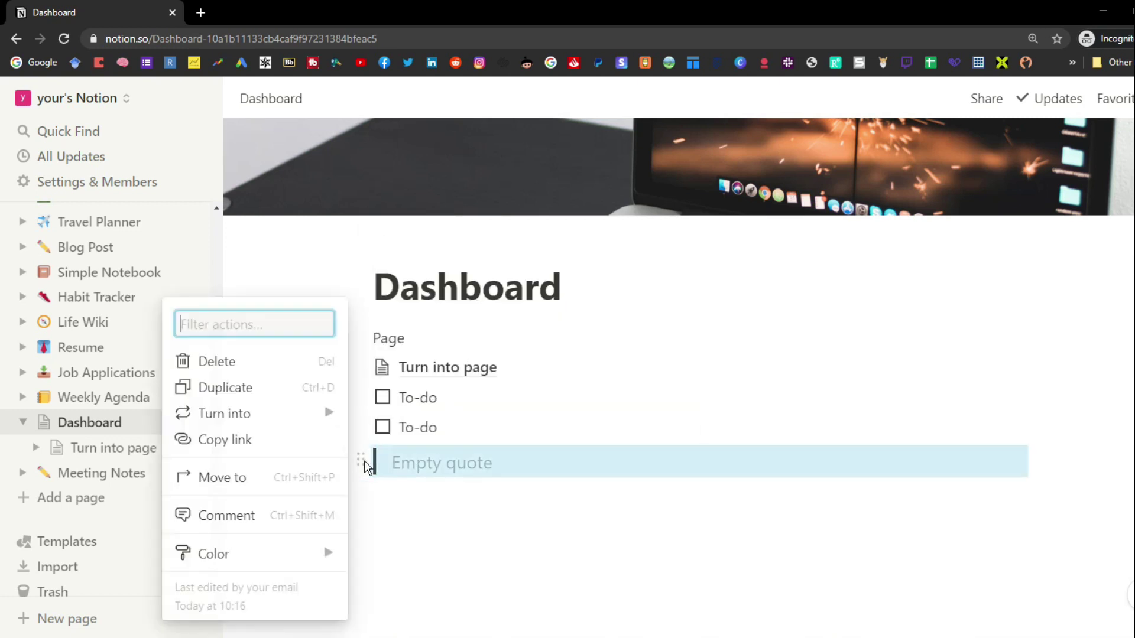
pyautogui.click(439, 465)
pyautogui.click(436, 464)
pyautogui.write('Text')
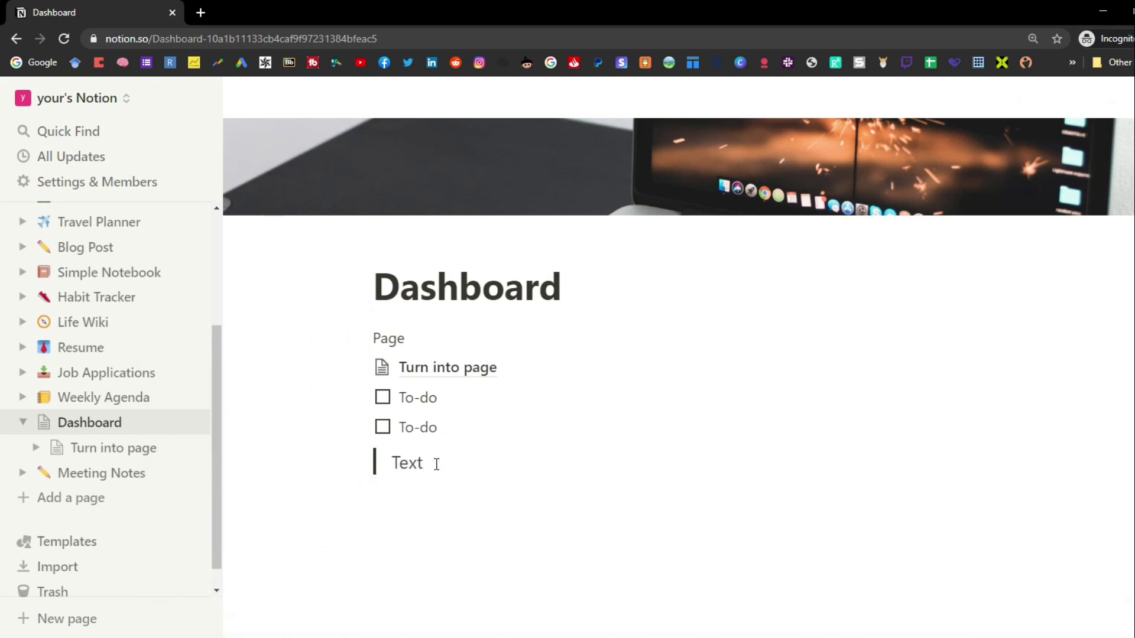
# Step: Insert a divider below the quote block and open the divider's block actions
pyautogui.press('Return')
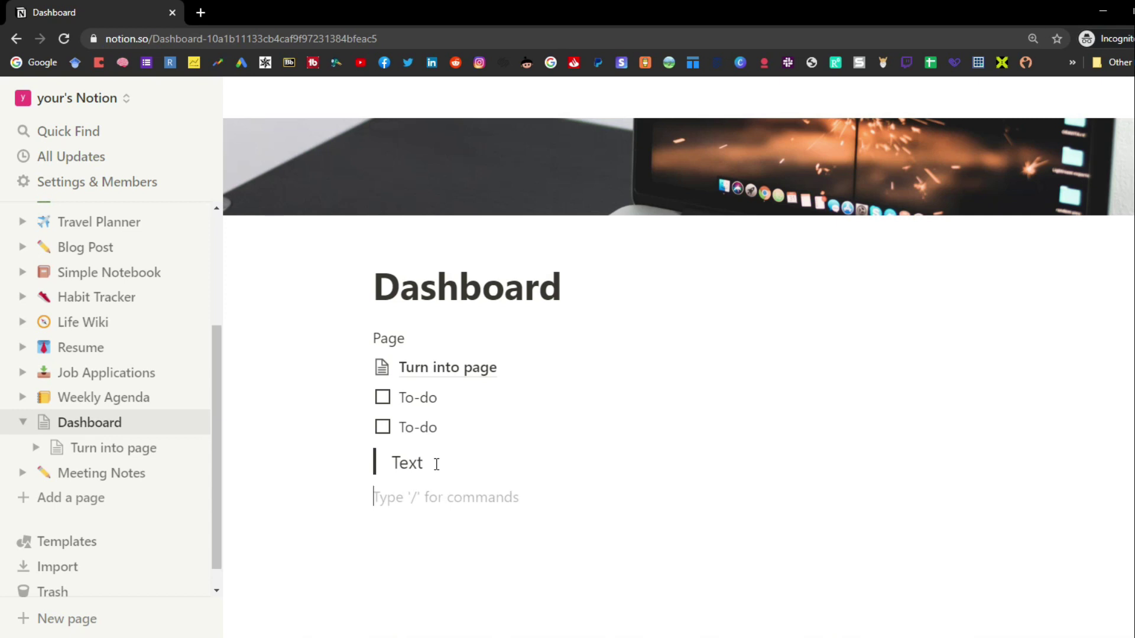
pyautogui.write('/')
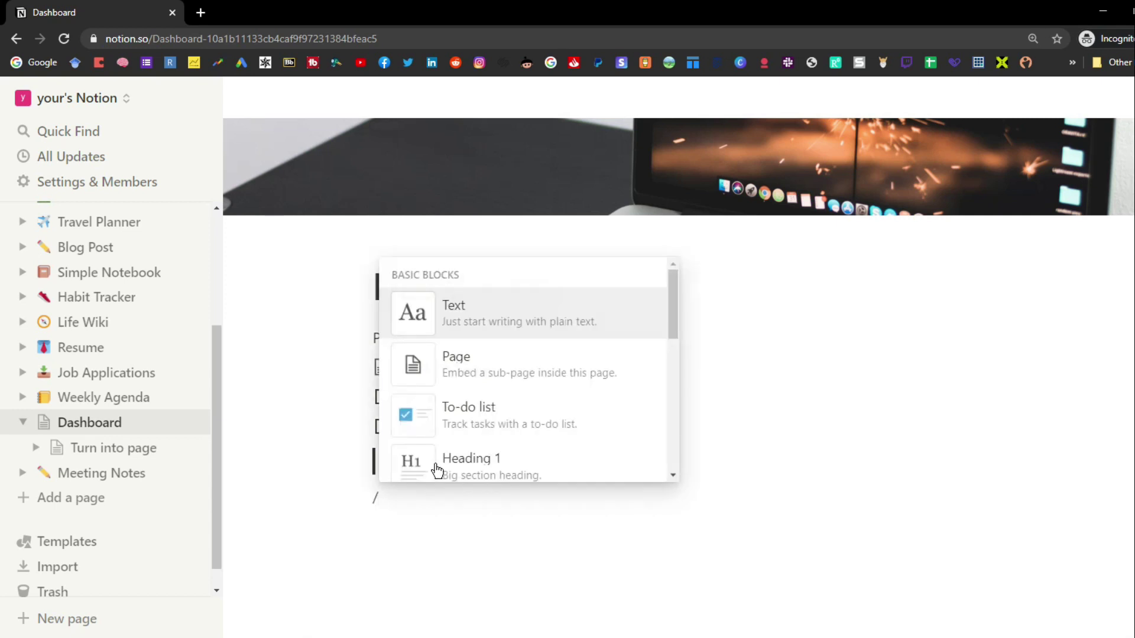
pyautogui.moveTo(669, 306); pyautogui.dragTo(669, 407)
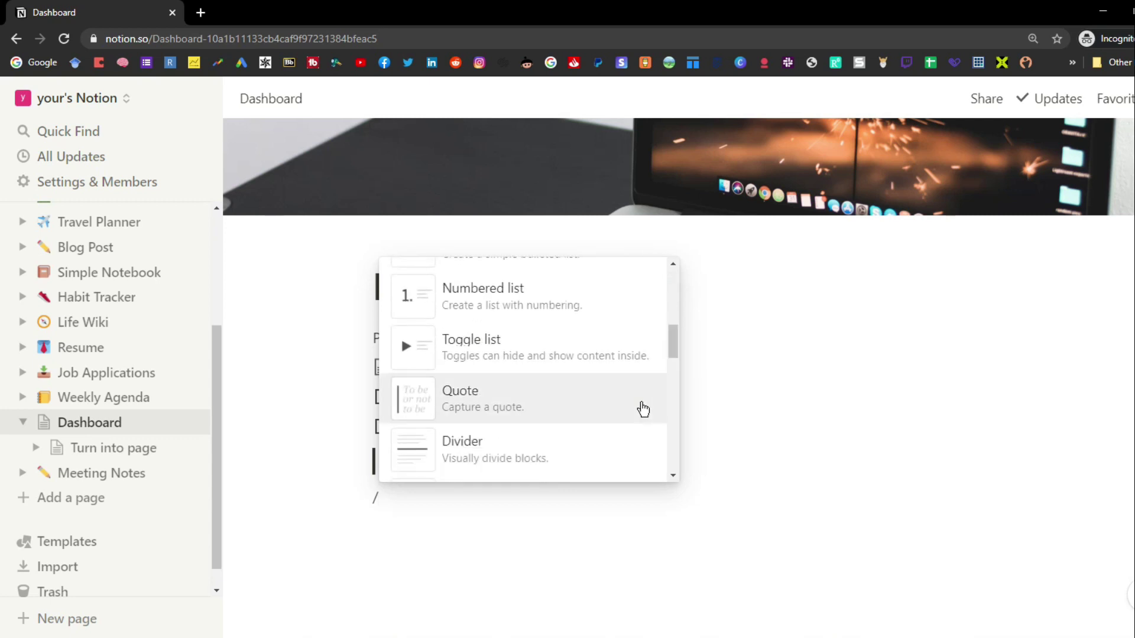
pyautogui.click(562, 459)
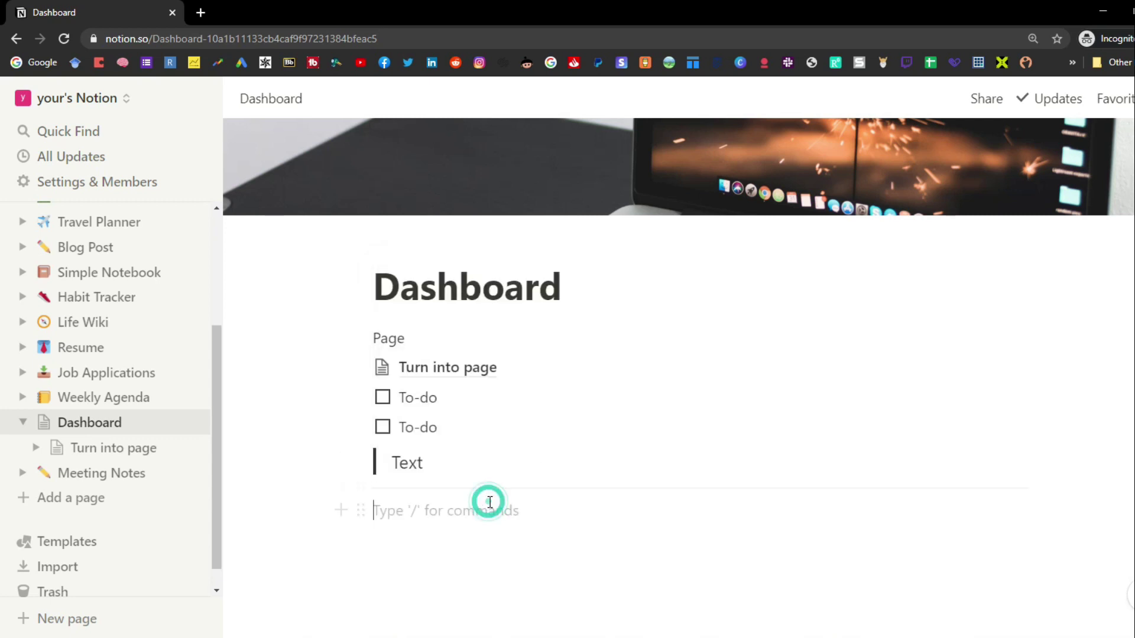
pyautogui.click(362, 489)
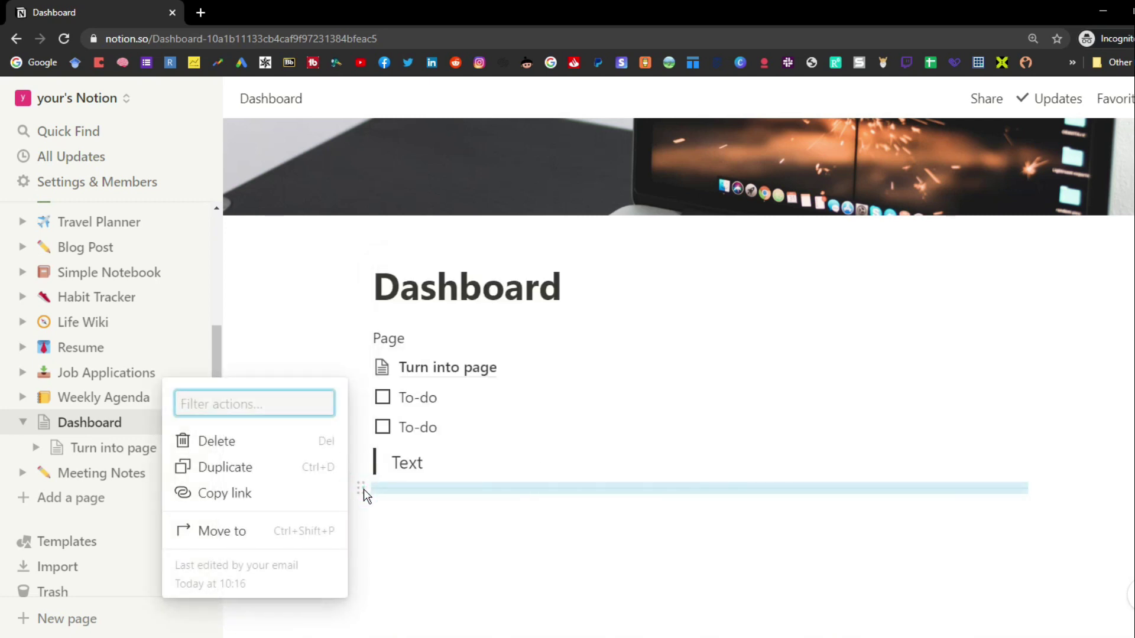
# Step: Insert a link to the existing Weekly Agenda page below the divider on the Dashboard page
pyautogui.click(385, 501)
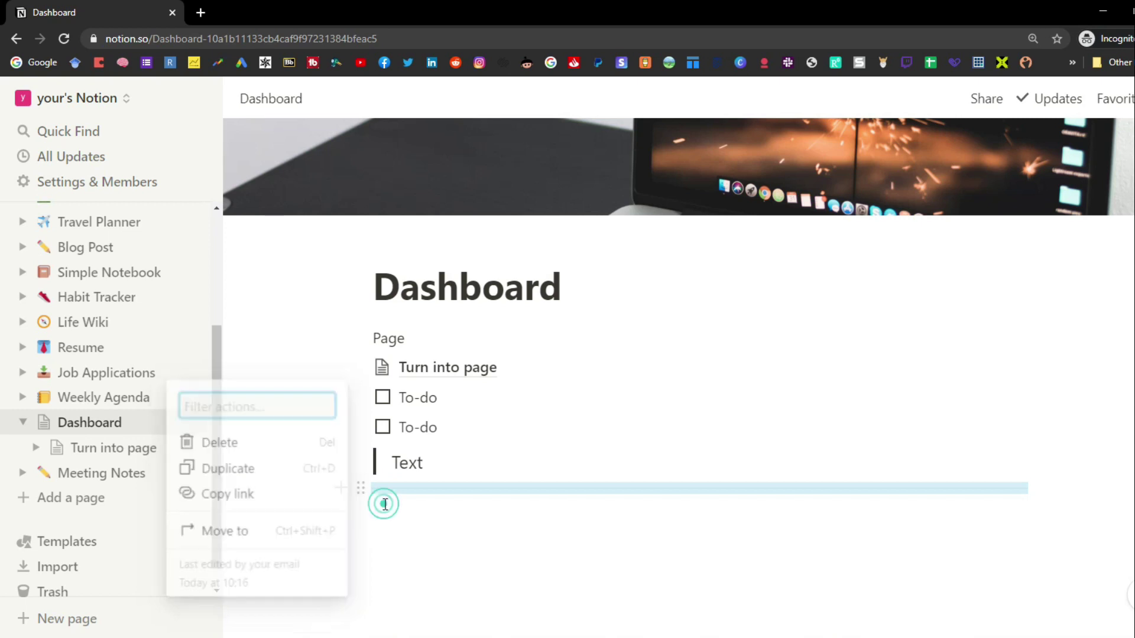
pyautogui.click(388, 514)
pyautogui.write('/')
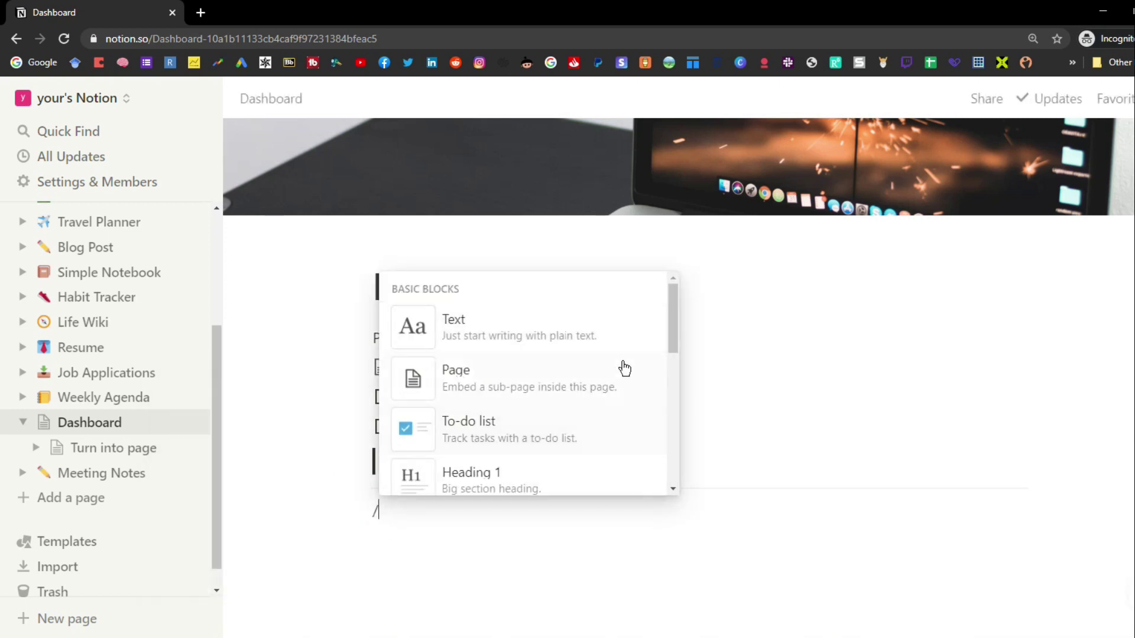
pyautogui.moveTo(669, 322); pyautogui.dragTo(674, 393)
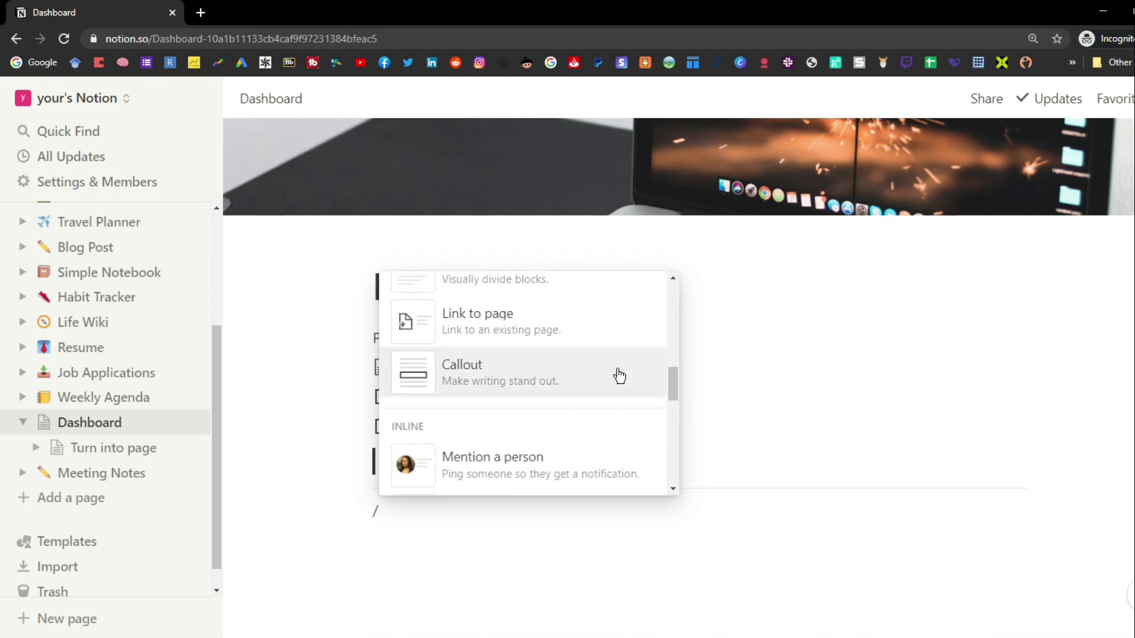
pyautogui.click(504, 342)
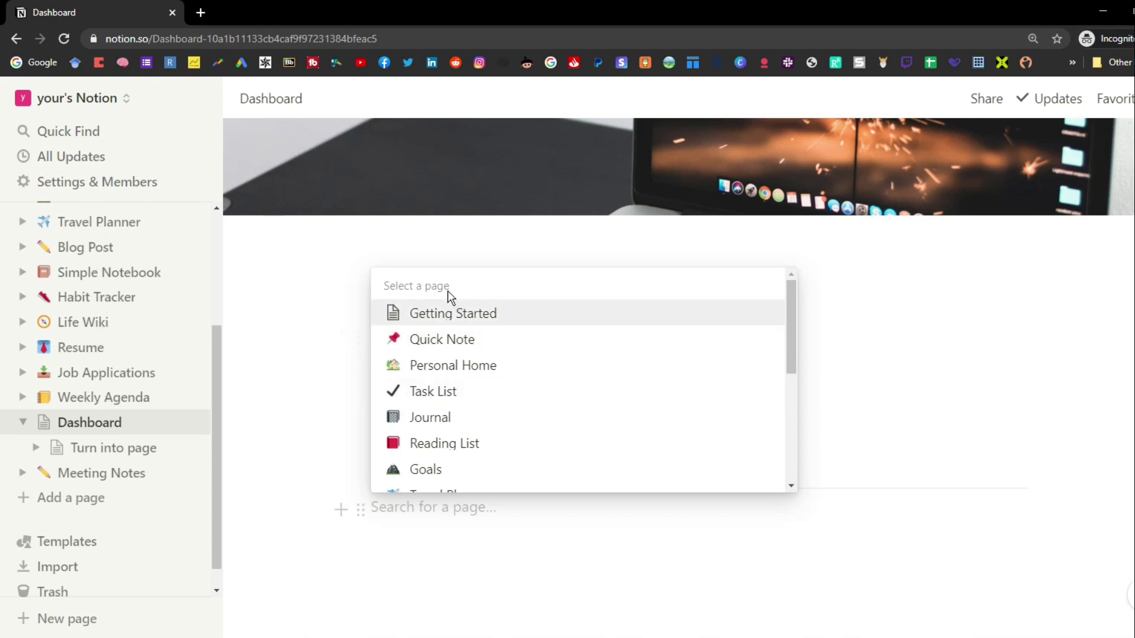
pyautogui.write('weekly')
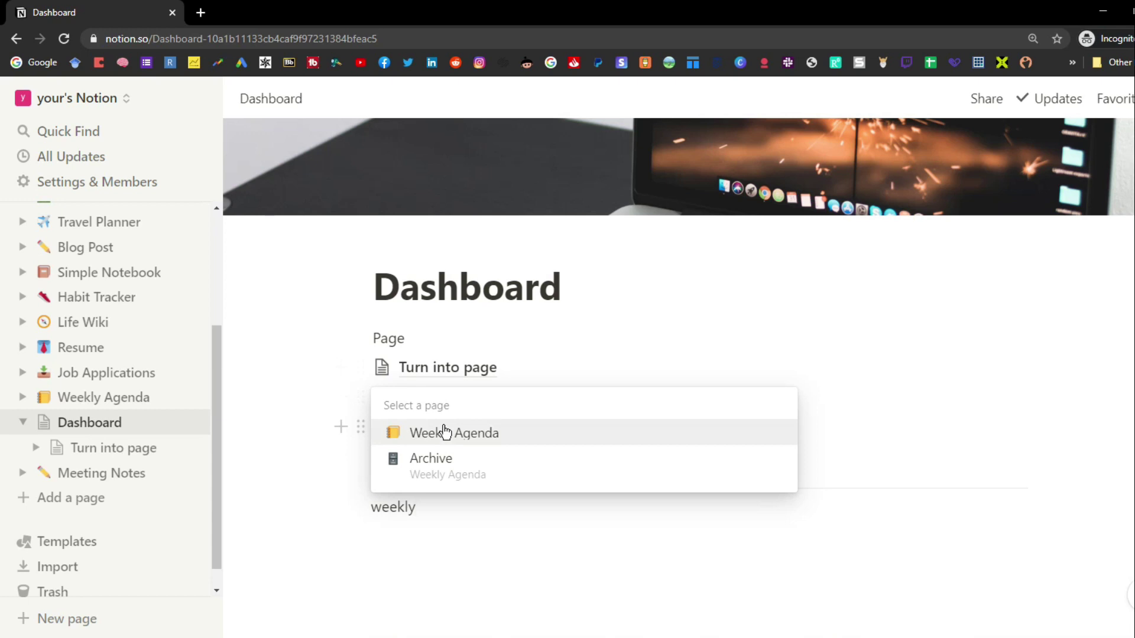
pyautogui.click(521, 436)
pyautogui.click(444, 461)
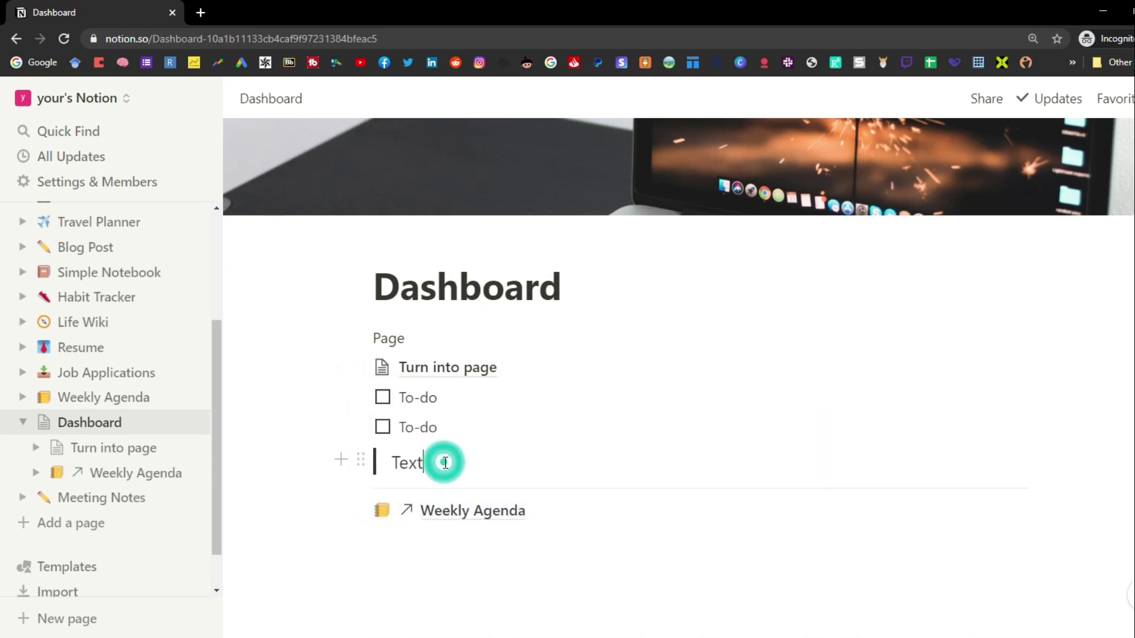
# Step: View the Weekly Agenda page directly and through its Dashboard link, returning to the Dashboard page each time
pyautogui.click(126, 406)
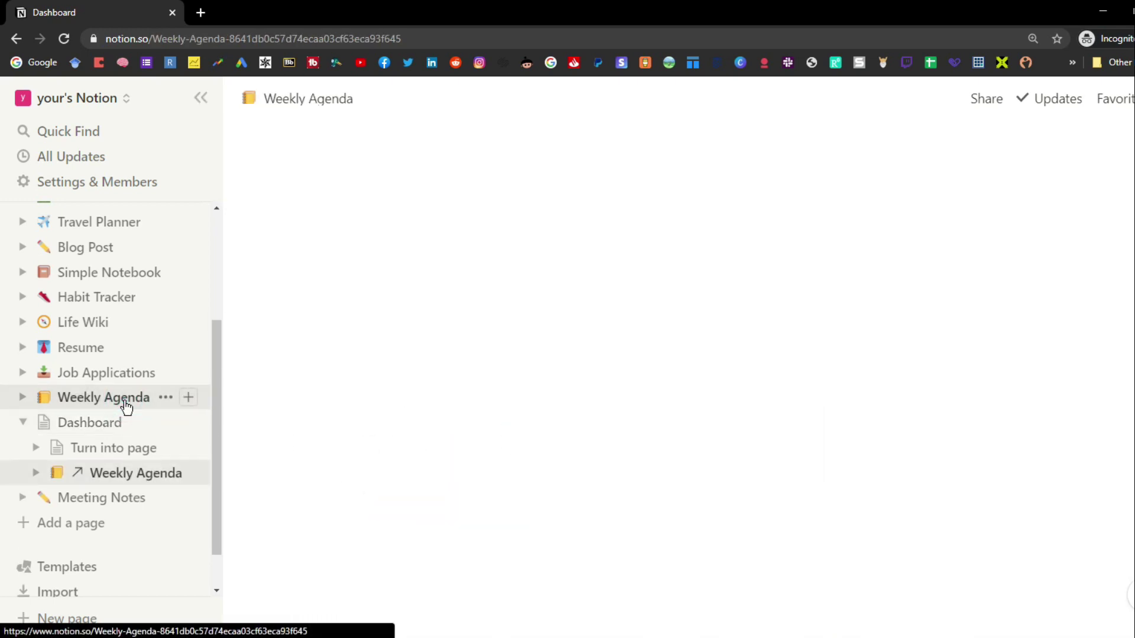
pyautogui.scroll(-2, 354, 384)
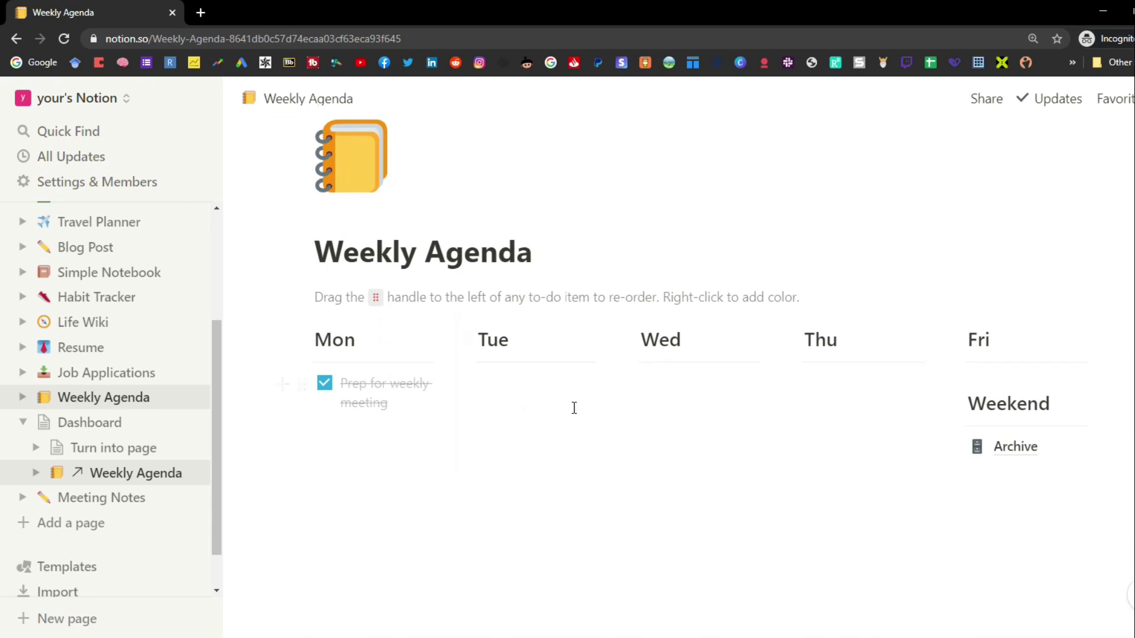
pyautogui.click(83, 423)
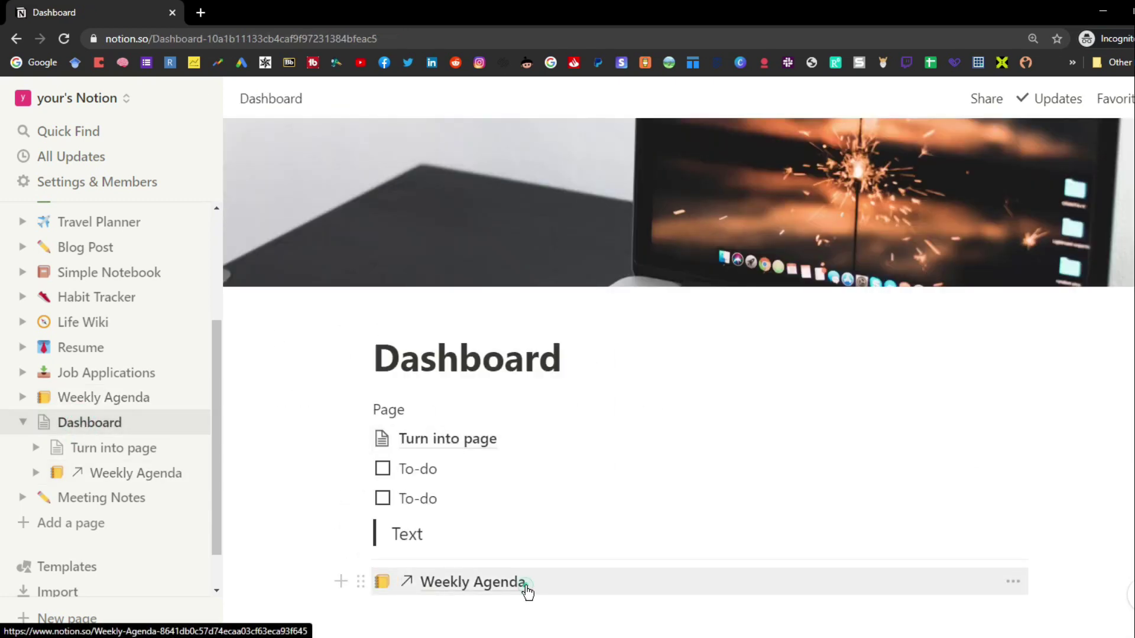
pyautogui.click(502, 583)
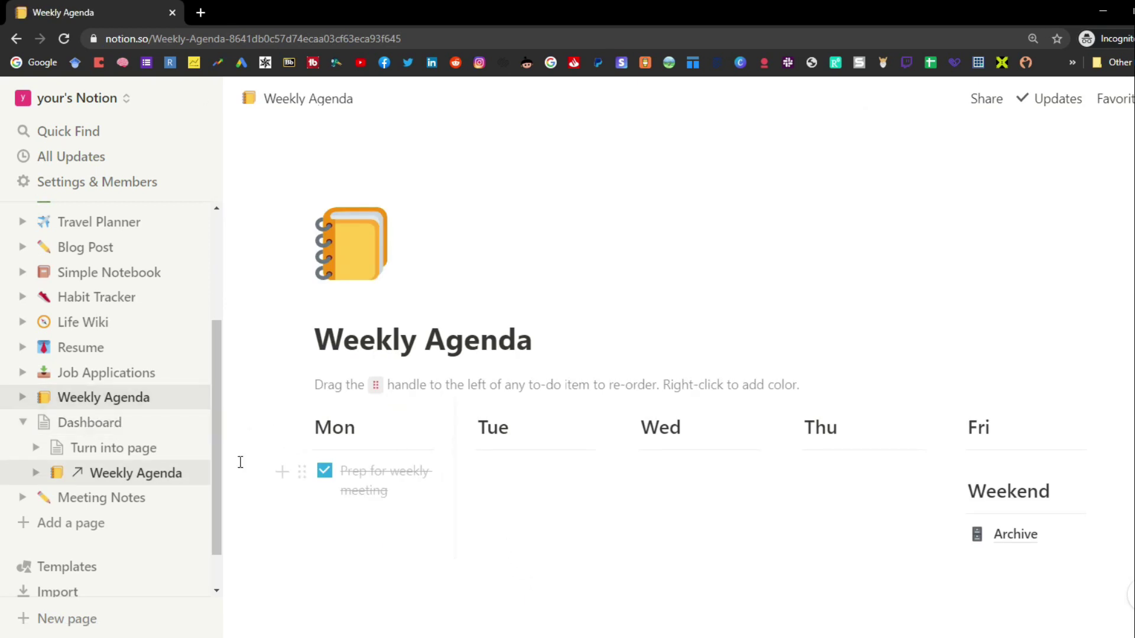
pyautogui.click(117, 430)
# Step: Insert a callout block below the Weekly Agenda link
pyautogui.scroll(-2, 526, 455)
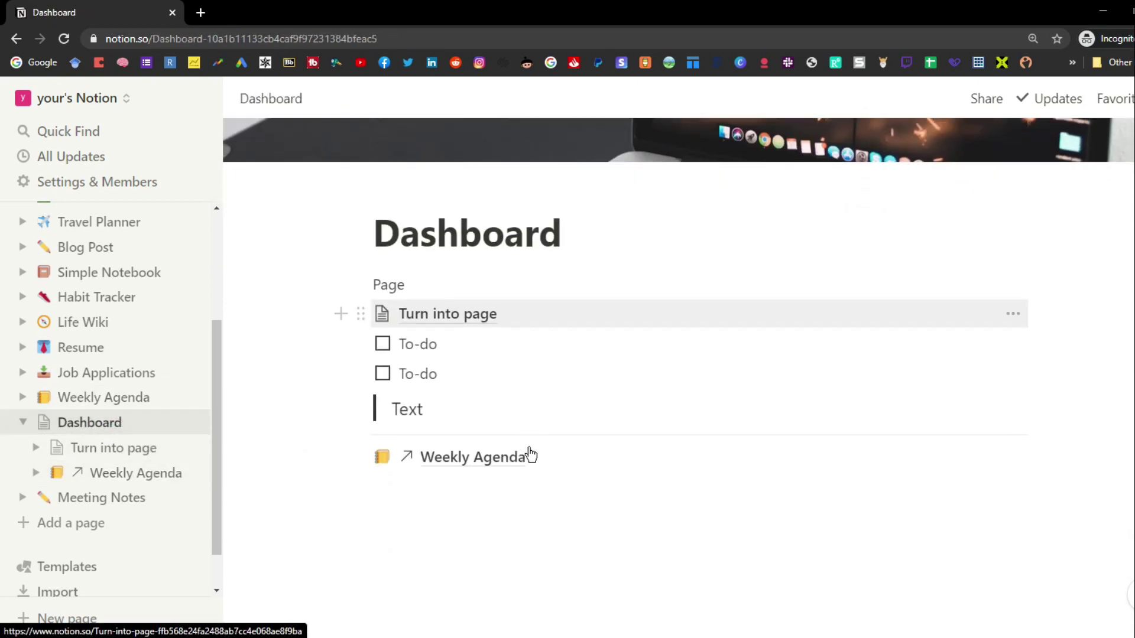
pyautogui.click(409, 485)
pyautogui.write('/')
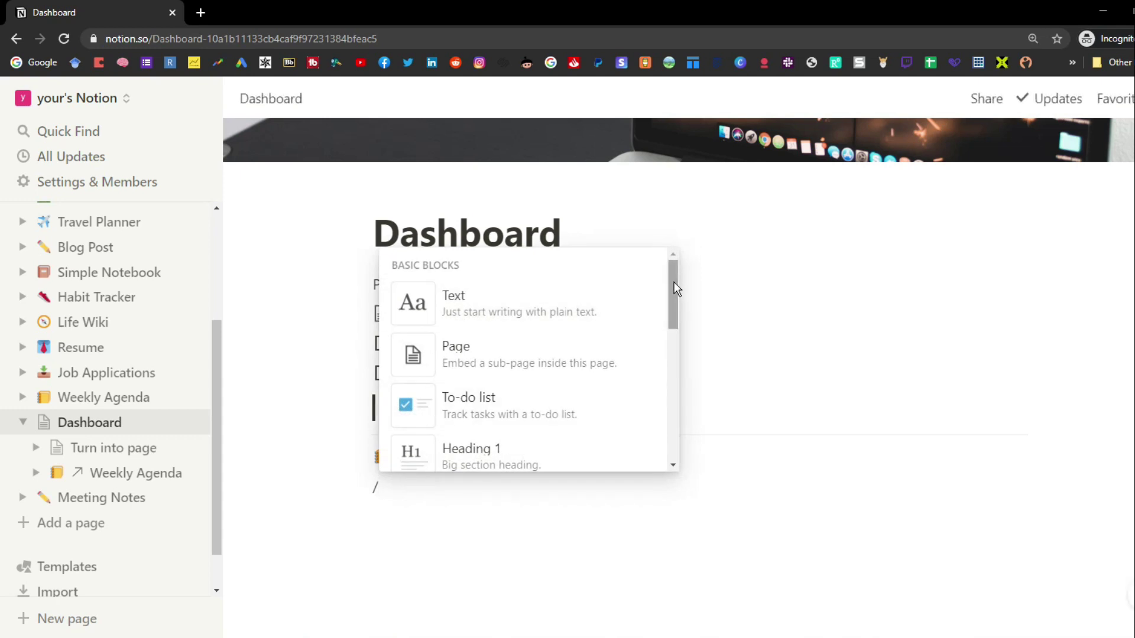
pyautogui.scroll(-8, 674, 282)
pyautogui.scroll(-1, 674, 402)
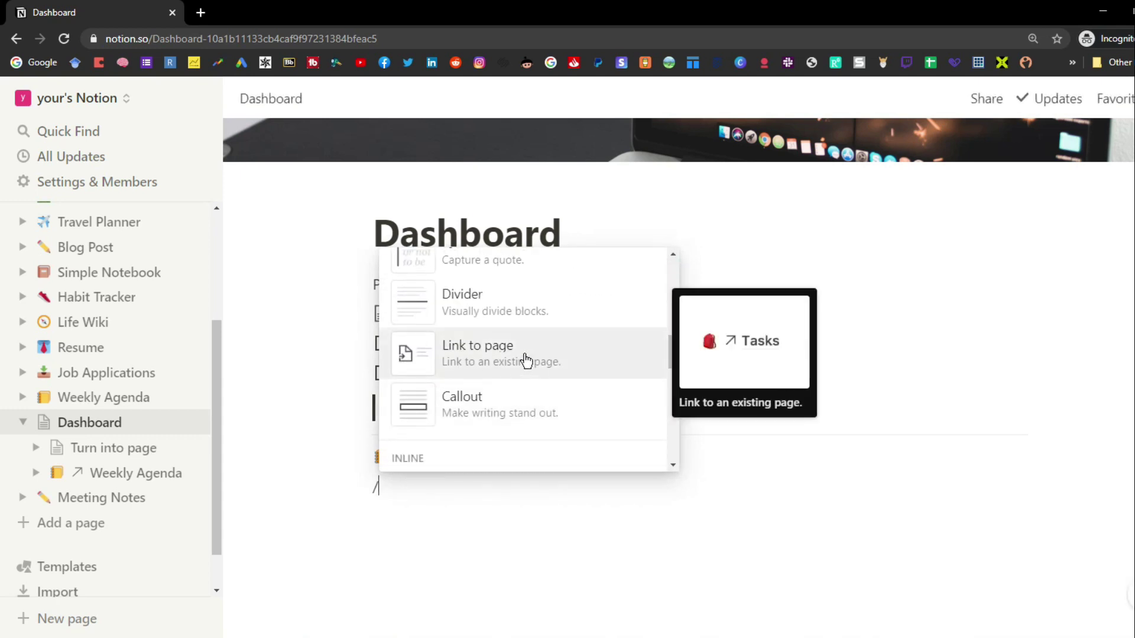
pyautogui.click(500, 416)
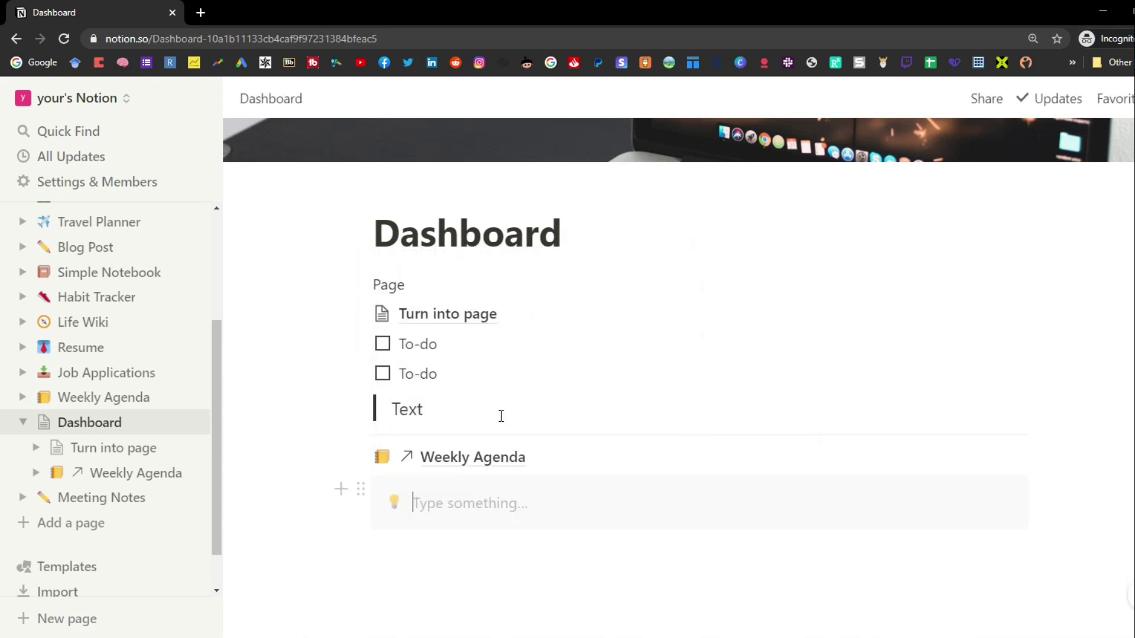
# Step: Enter "Callout something important" as the callout's text after checking the quote and callout block actions
pyautogui.click(361, 407)
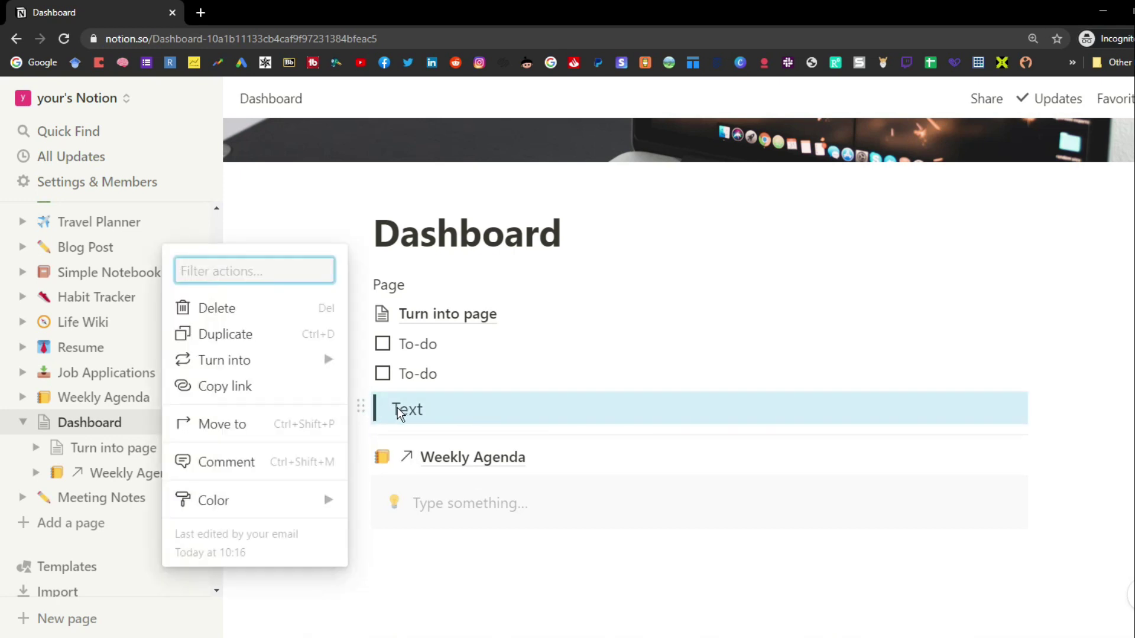
pyautogui.click(405, 486)
pyautogui.click(359, 490)
pyautogui.click(409, 500)
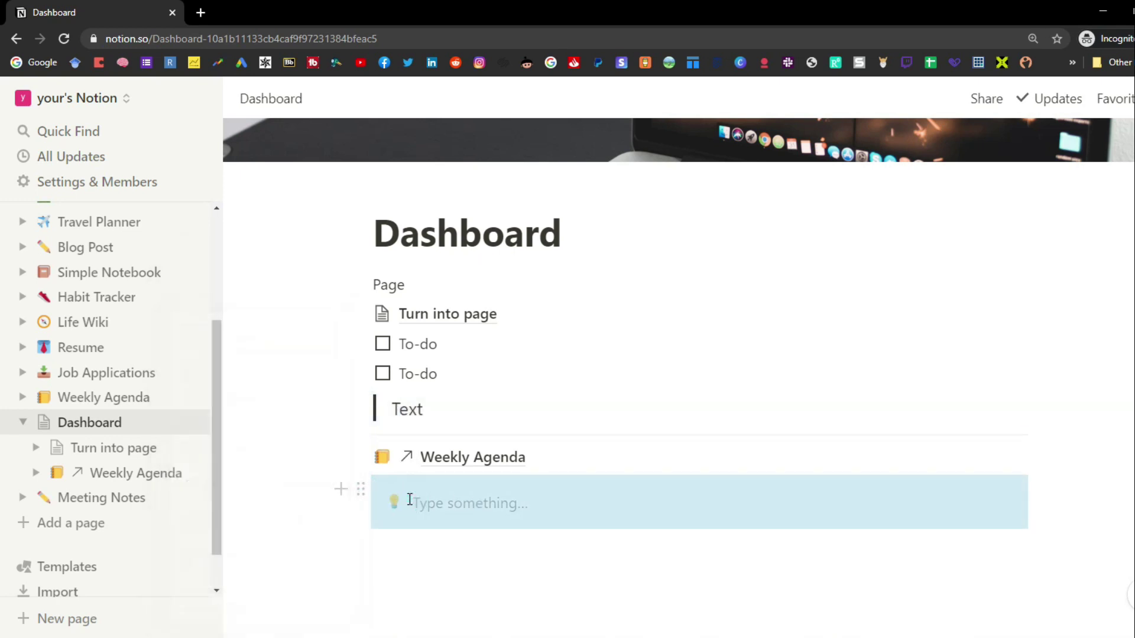
pyautogui.click(410, 499)
pyautogui.write('llout something important')
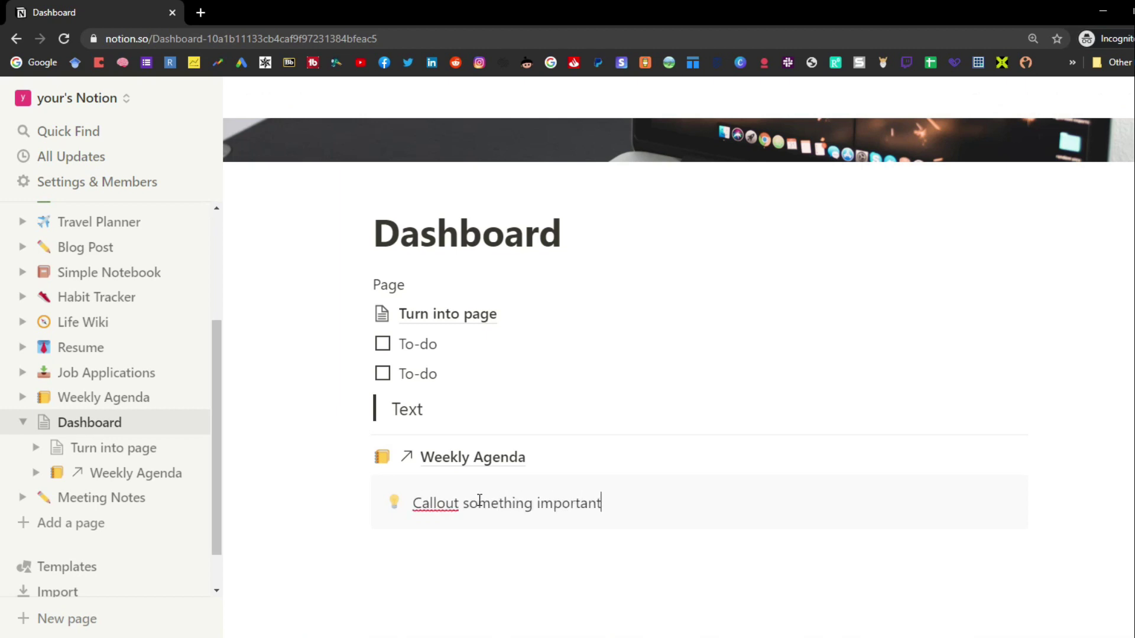
# Step: Check the callout's image and link icon options, then filter the emojis by "warn" and set the warning sign as its icon
pyautogui.click(394, 503)
pyautogui.click(306, 188)
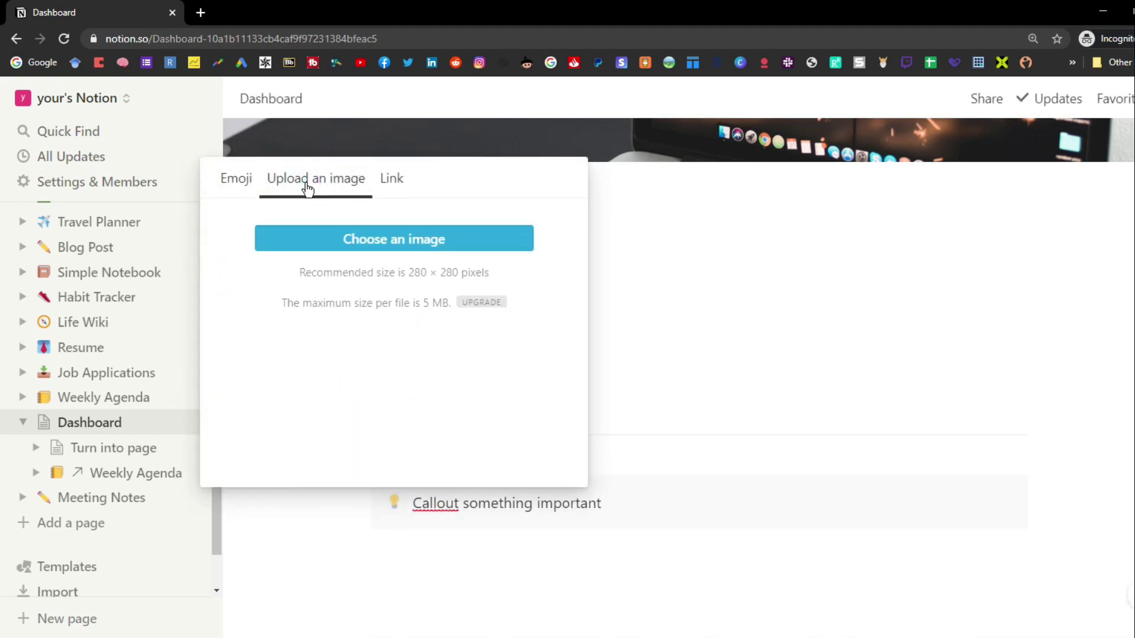
pyautogui.click(391, 178)
pyautogui.click(236, 178)
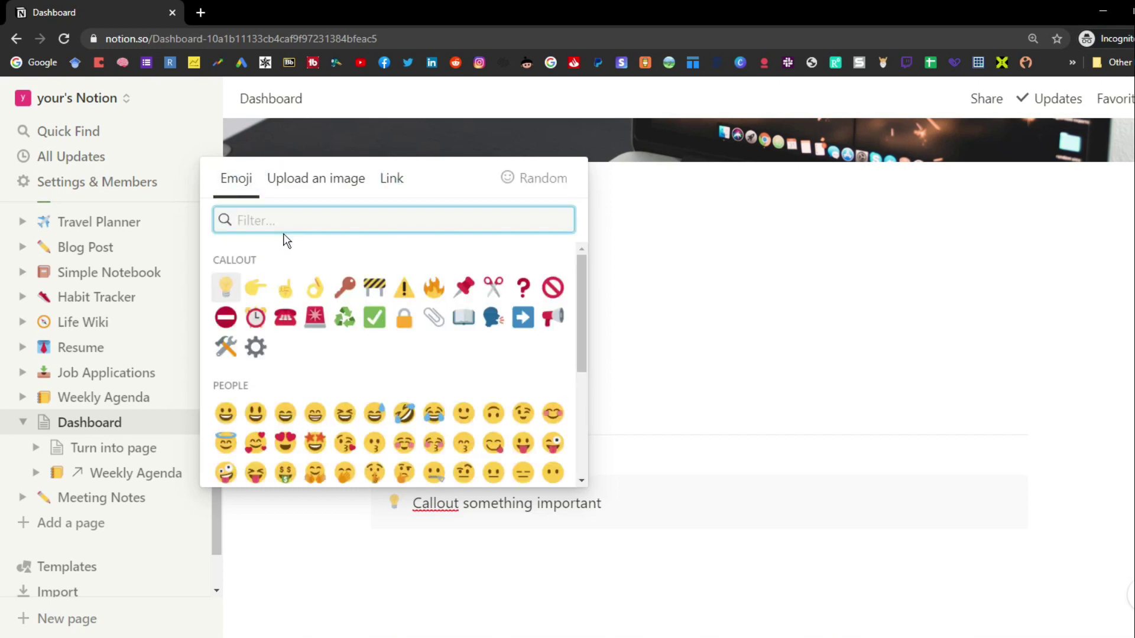
pyautogui.write('warn')
pyautogui.click(227, 260)
# Step: Set the callout block's background color to yellow
pyautogui.click(362, 489)
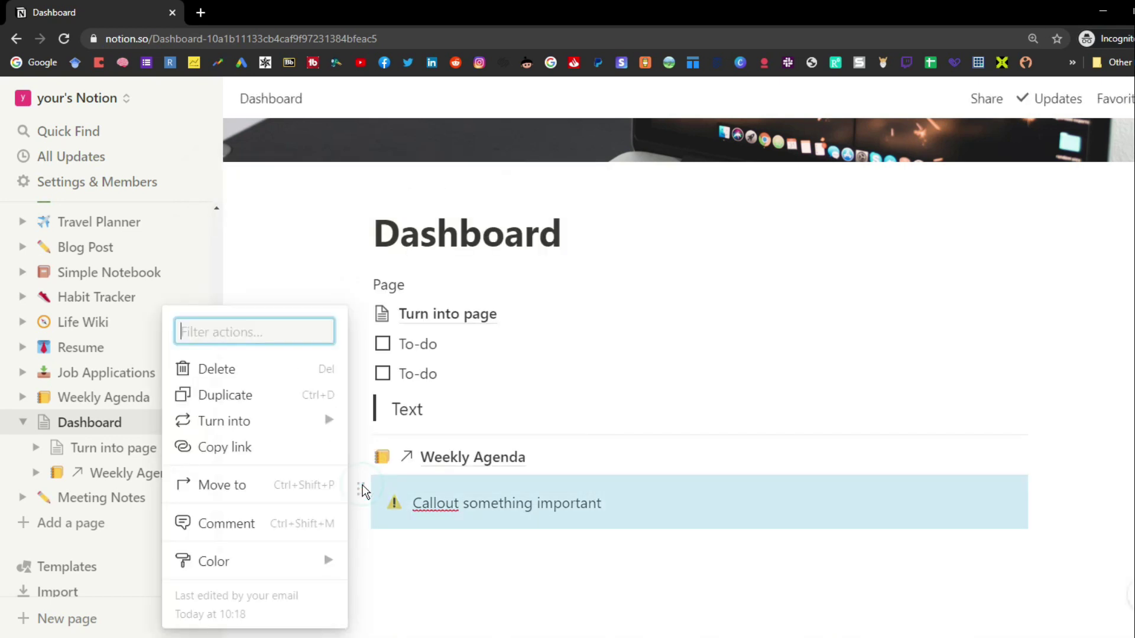
pyautogui.moveTo(284, 561)
pyautogui.scroll(-3, 414, 547)
pyautogui.scroll(-1, 424, 533)
pyautogui.click(421, 478)
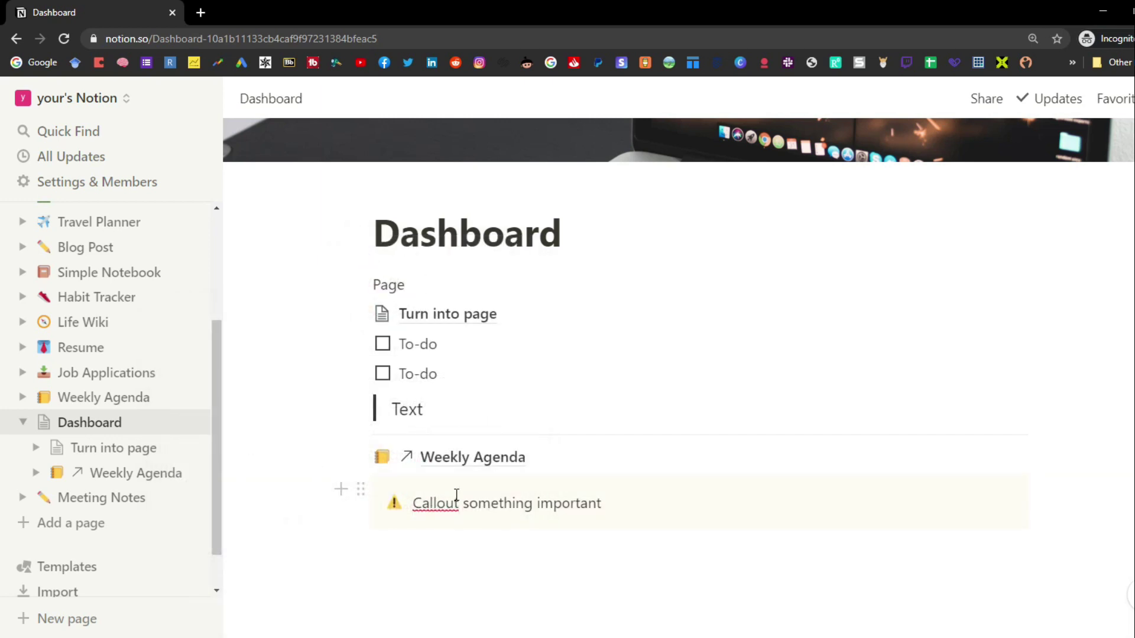
# Step: Format the callout's whole text as bold and color it red
pyautogui.moveTo(414, 503); pyautogui.dragTo(603, 503)
pyautogui.click(695, 465)
pyautogui.scroll(-2, 680, 479)
pyautogui.click(641, 486)
pyautogui.click(537, 504)
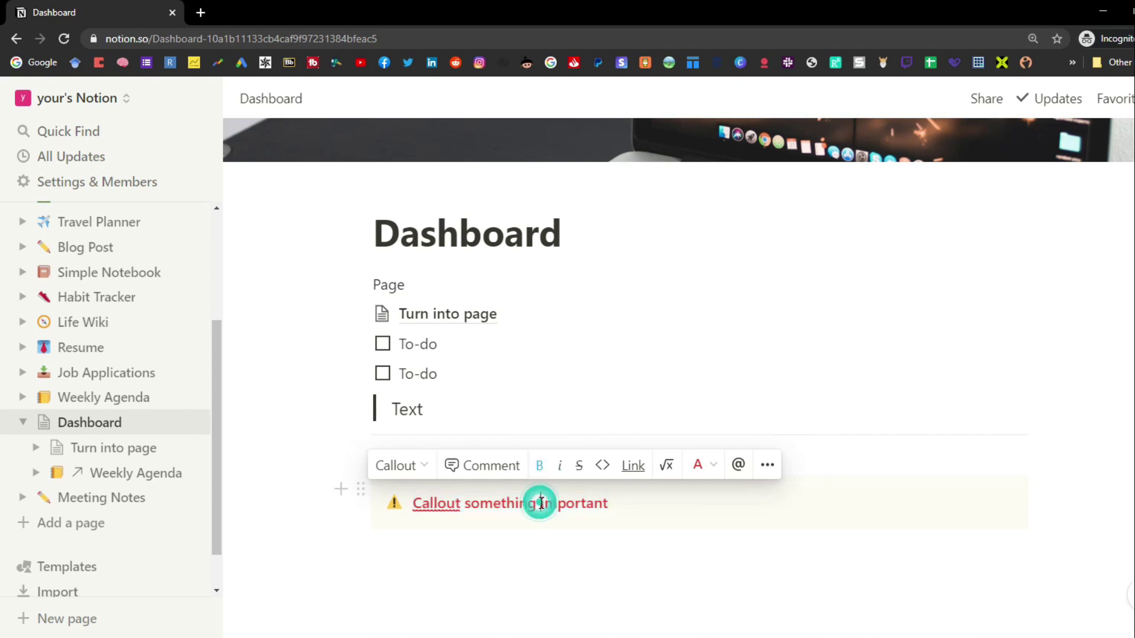
# Step: Reset the callout block's background to the plain white, outlined default
pyautogui.click(361, 489)
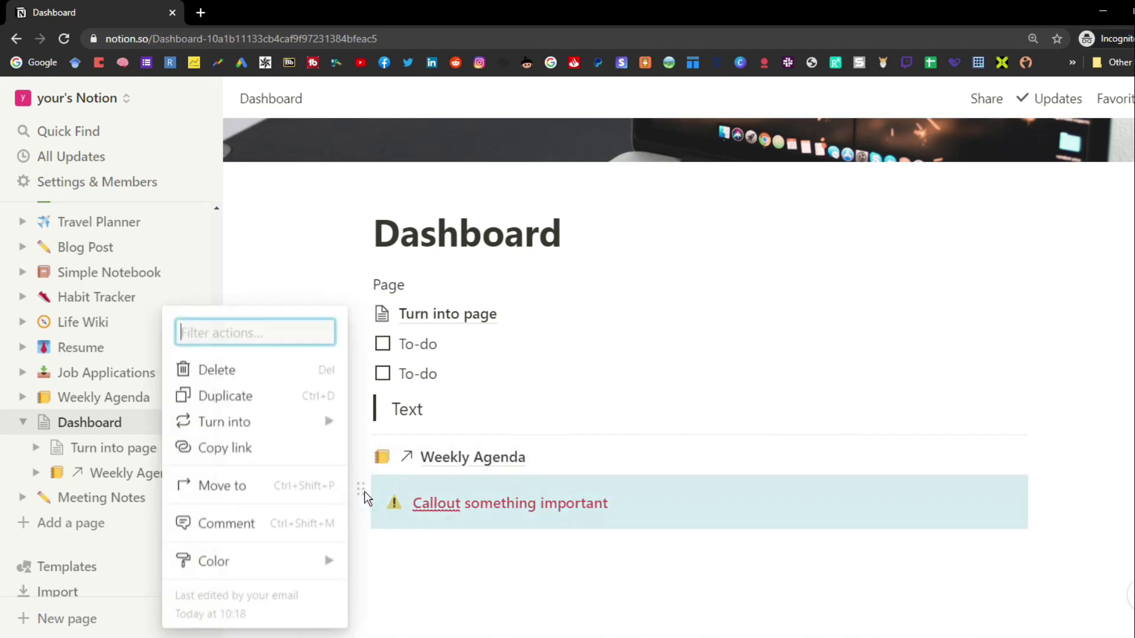
pyautogui.moveTo(213, 561)
pyautogui.scroll(-3, 437, 520)
pyautogui.click(426, 491)
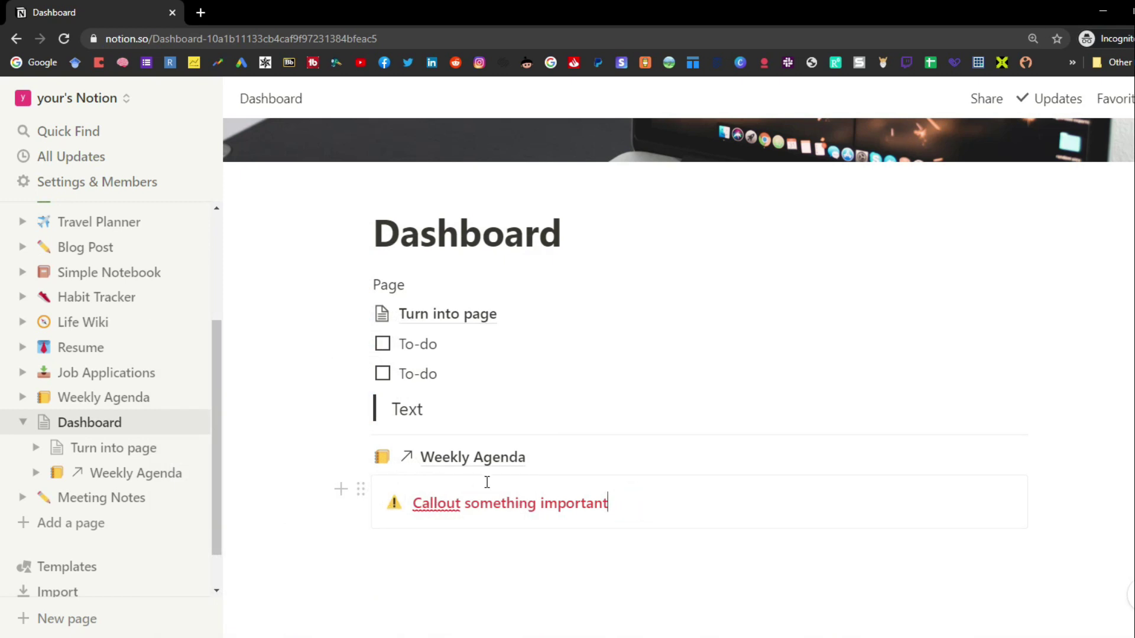
# Step: Delete all blocks from the first to-do item down to the callout, leaving the sub-page in place
pyautogui.moveTo(412, 544); pyautogui.dragTo(405, 343)
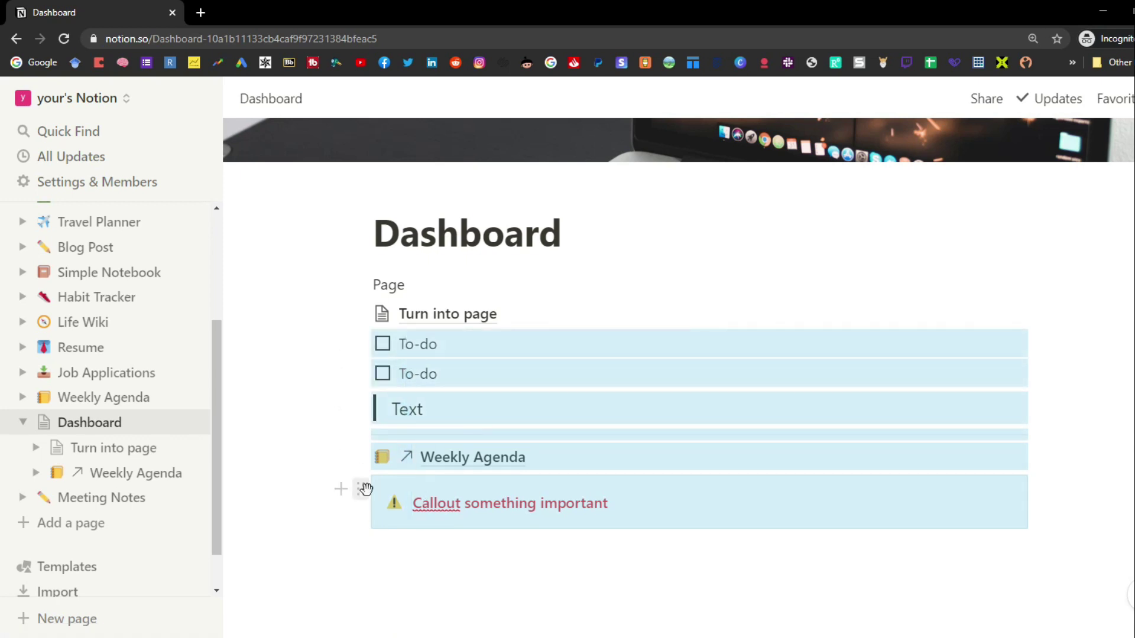
pyautogui.press('BackSpace')
pyautogui.click(398, 470)
# Step: Insert an inline mention of the Getting Started page below the sub-page, follow it, and return to the Dashboard page
pyautogui.write('/')
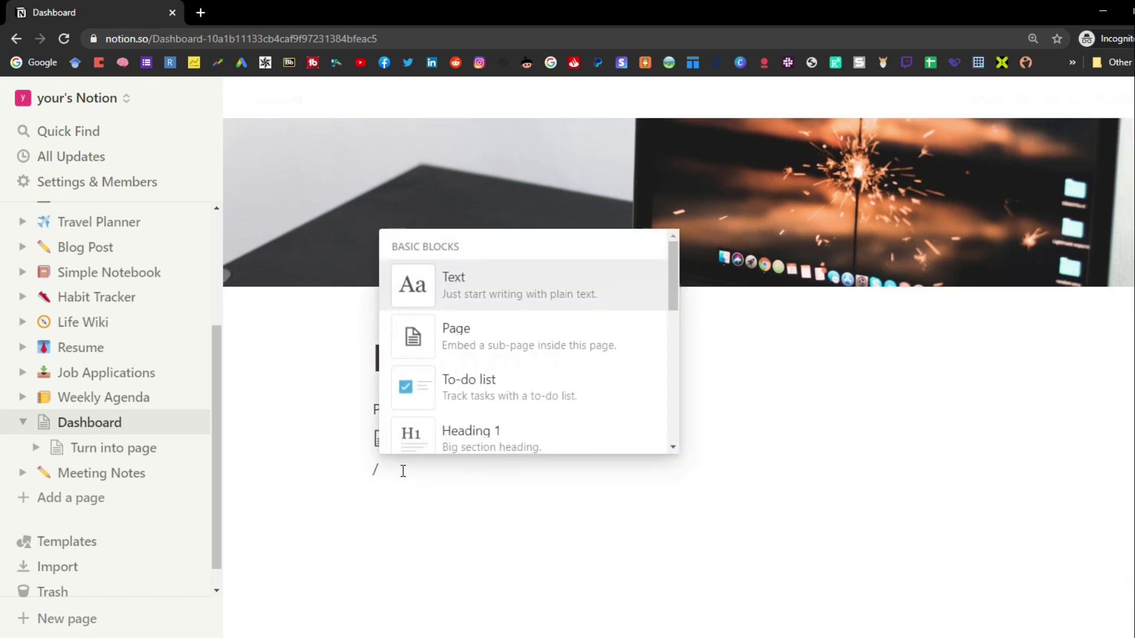
pyautogui.scroll(-4, 671, 284)
pyautogui.scroll(-7, 672, 300)
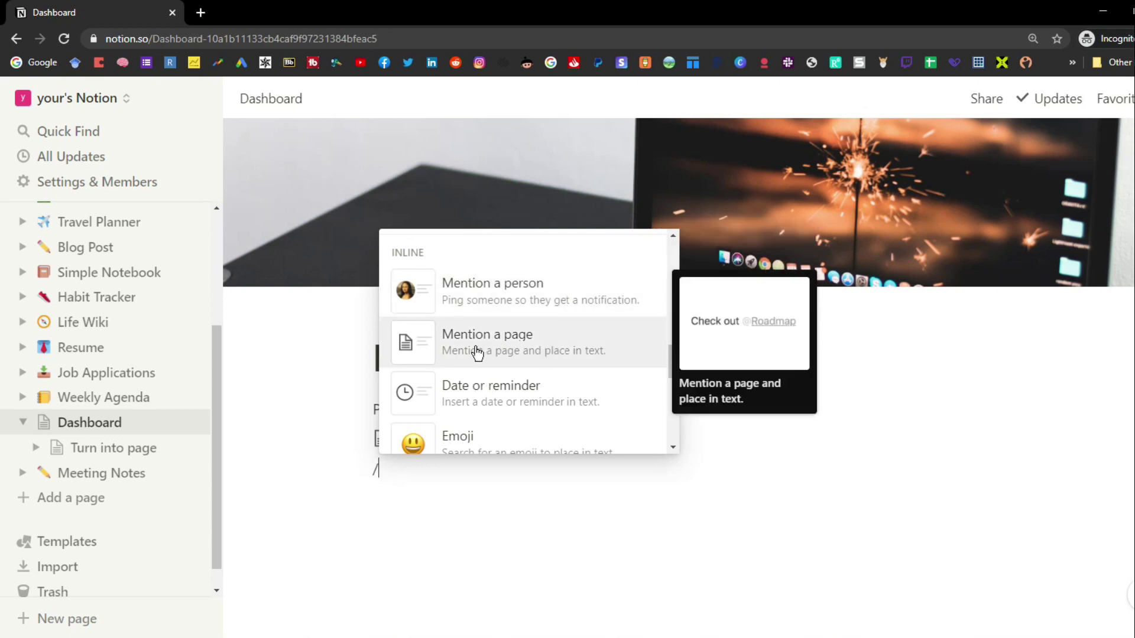
pyautogui.click(535, 349)
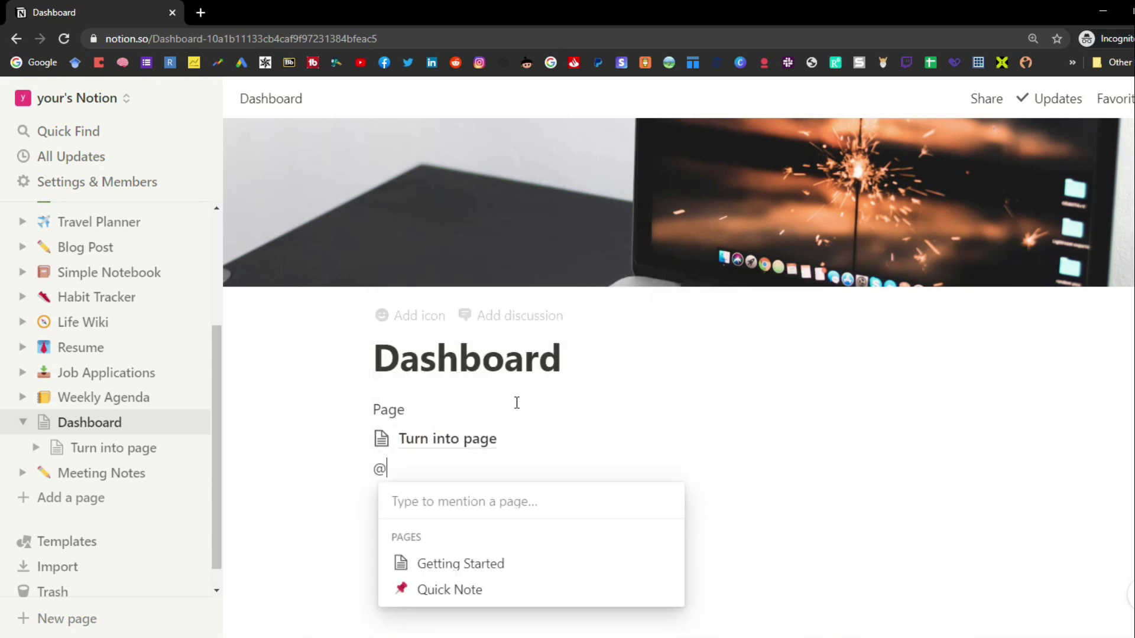
pyautogui.click(479, 563)
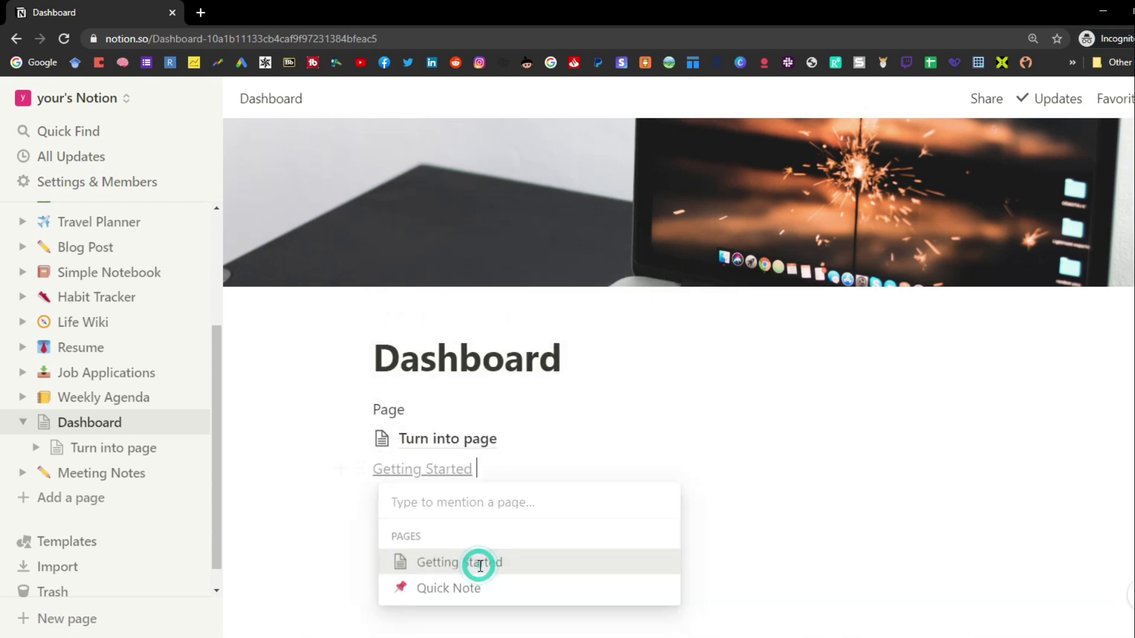
pyautogui.click(442, 476)
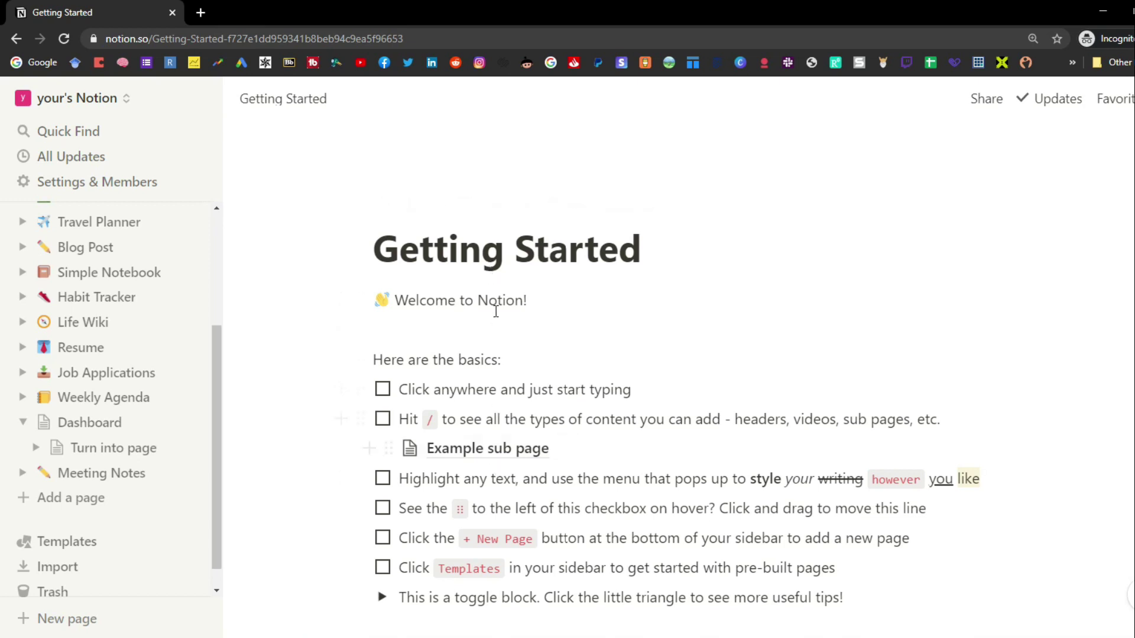
pyautogui.click(85, 426)
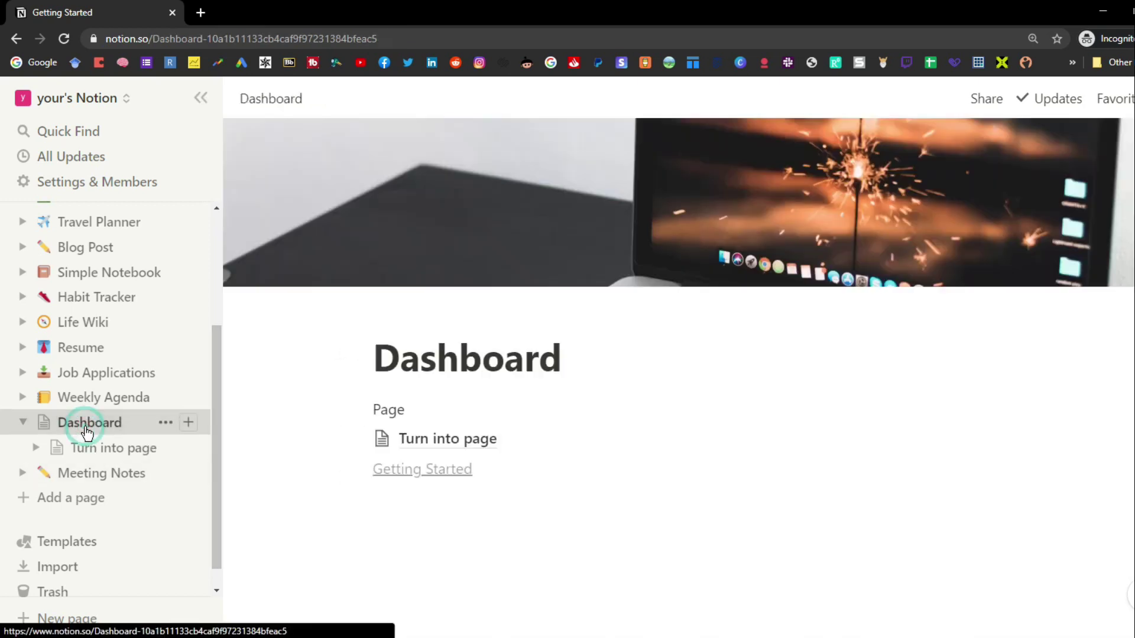
# Step: Add a link to the Getting Started page below the mention and move the mention into a column to the link's right
pyautogui.click(375, 488)
pyautogui.write('/lin')
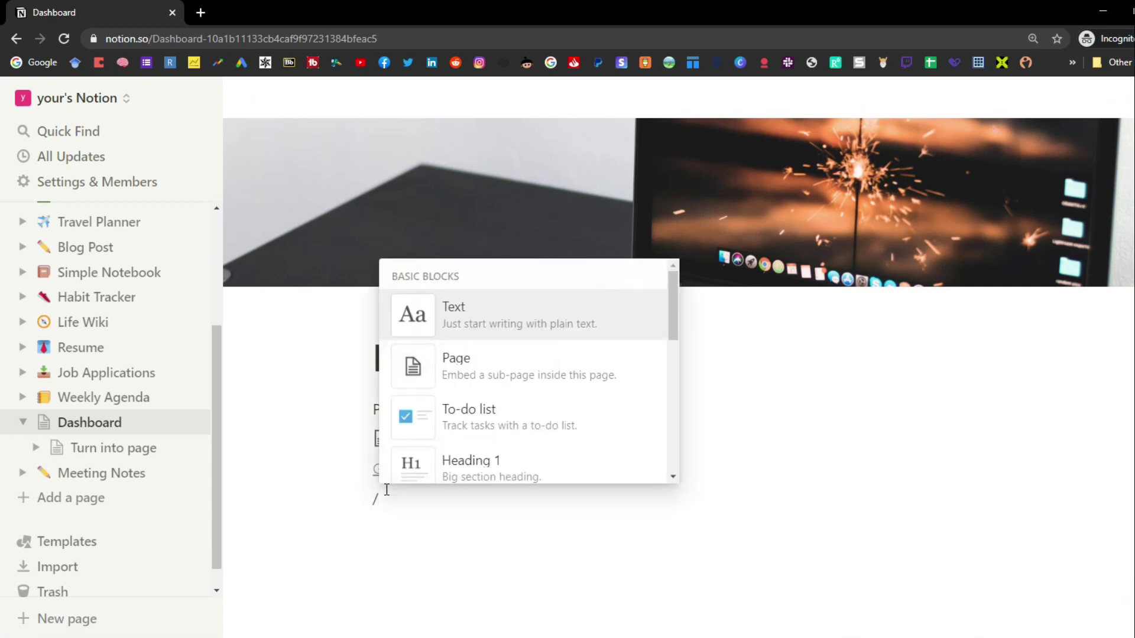
pyautogui.click(453, 332)
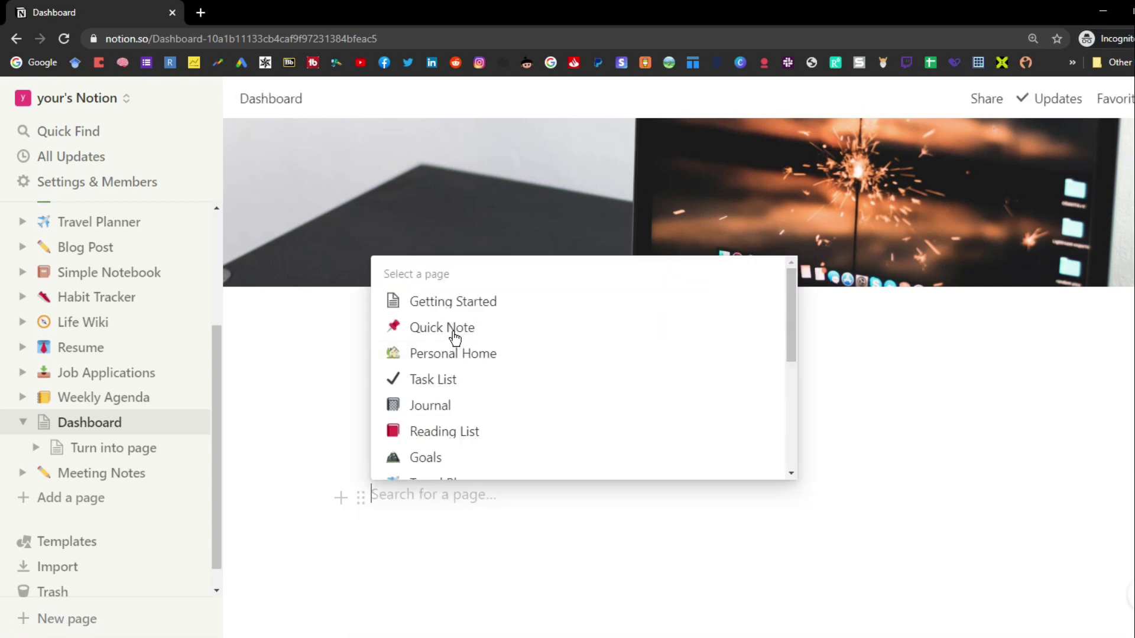
pyautogui.click(451, 303)
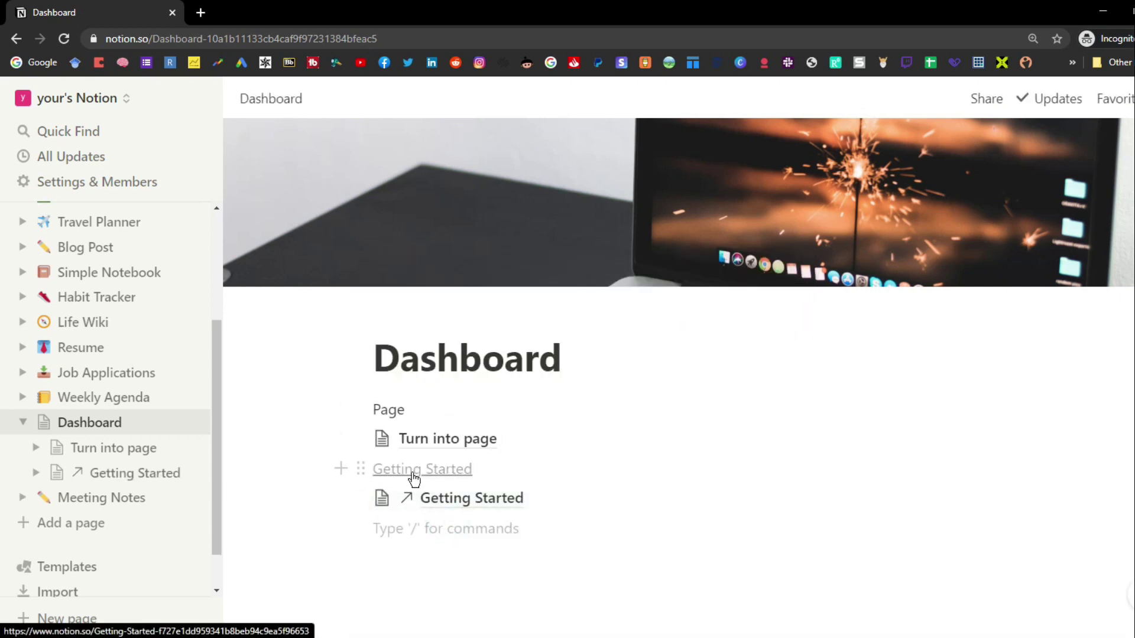
pyautogui.moveTo(360, 462); pyautogui.dragTo(1031, 493)
pyautogui.click(915, 490)
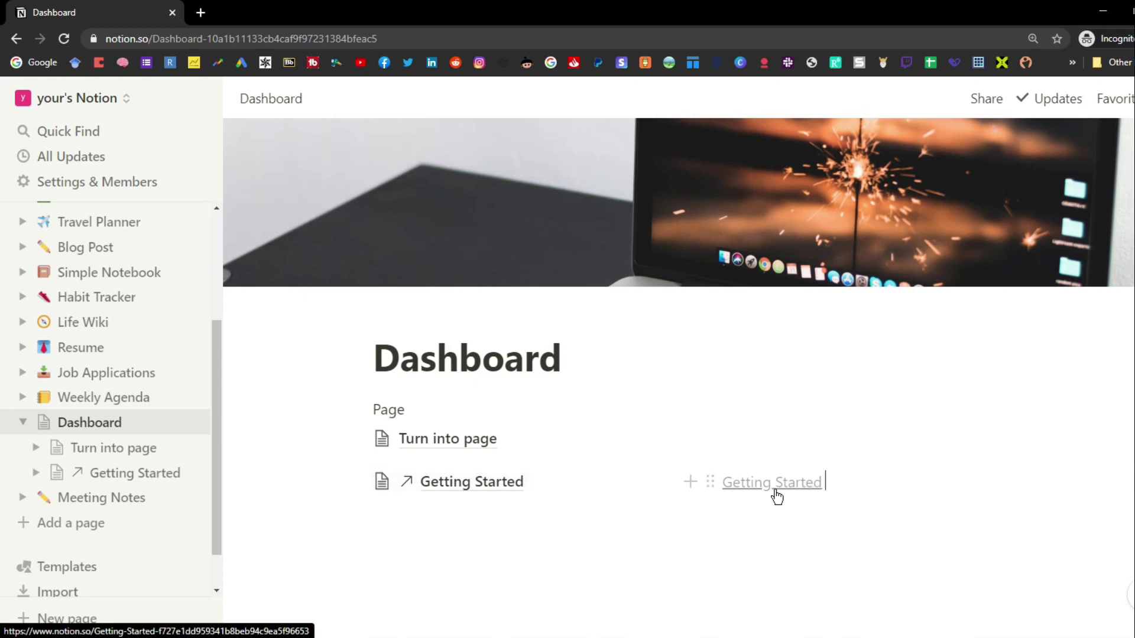
# Step: Insert an inline date mention for next Tuesday at 3pm on a new line below the columns
pyautogui.click(516, 512)
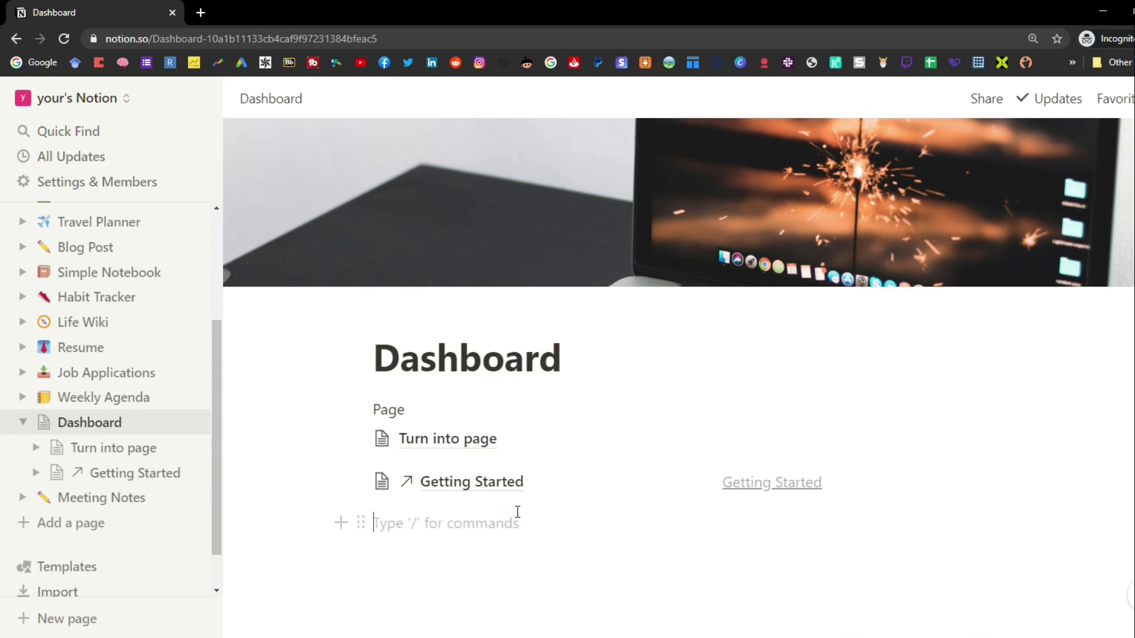
pyautogui.write('/')
pyautogui.moveTo(670, 324); pyautogui.dragTo(674, 428)
pyautogui.moveTo(672, 373); pyautogui.dragTo(672, 422)
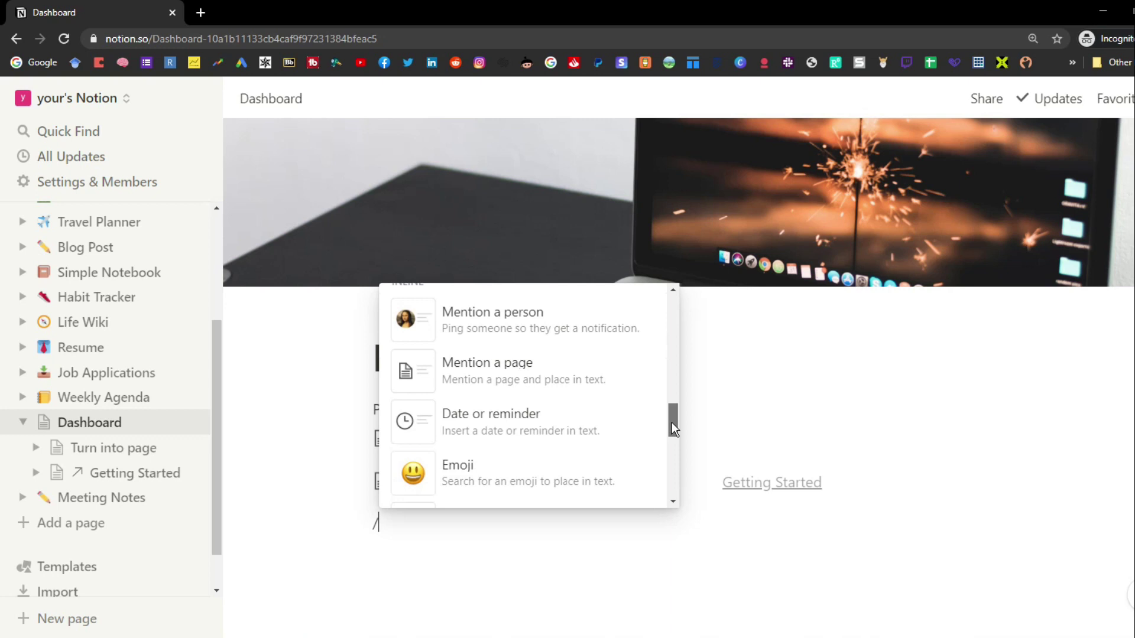
pyautogui.click(569, 434)
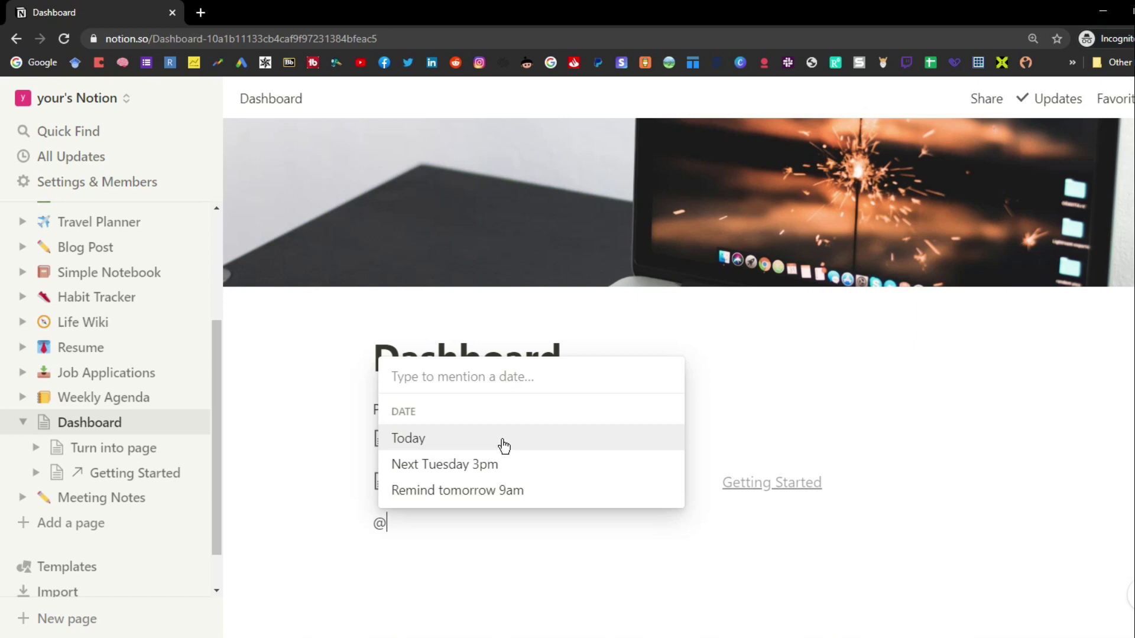
pyautogui.click(487, 467)
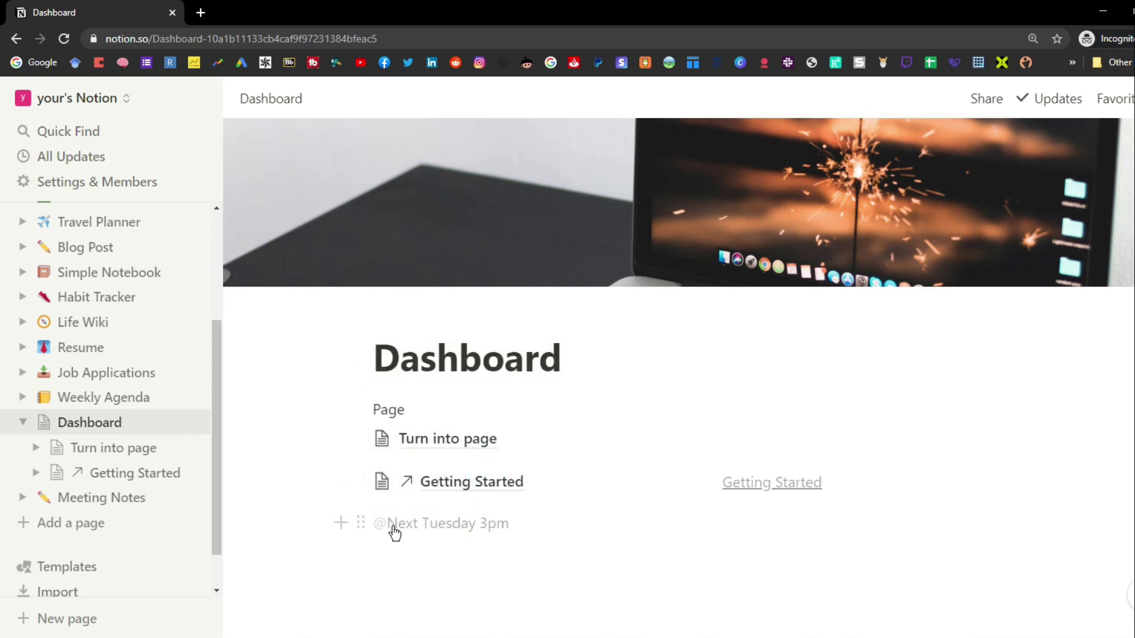
# Step: Set the date mention to run from Jun 24 to Jun 28, 2020 with time included, and view its date format and timezone options
pyautogui.click(481, 531)
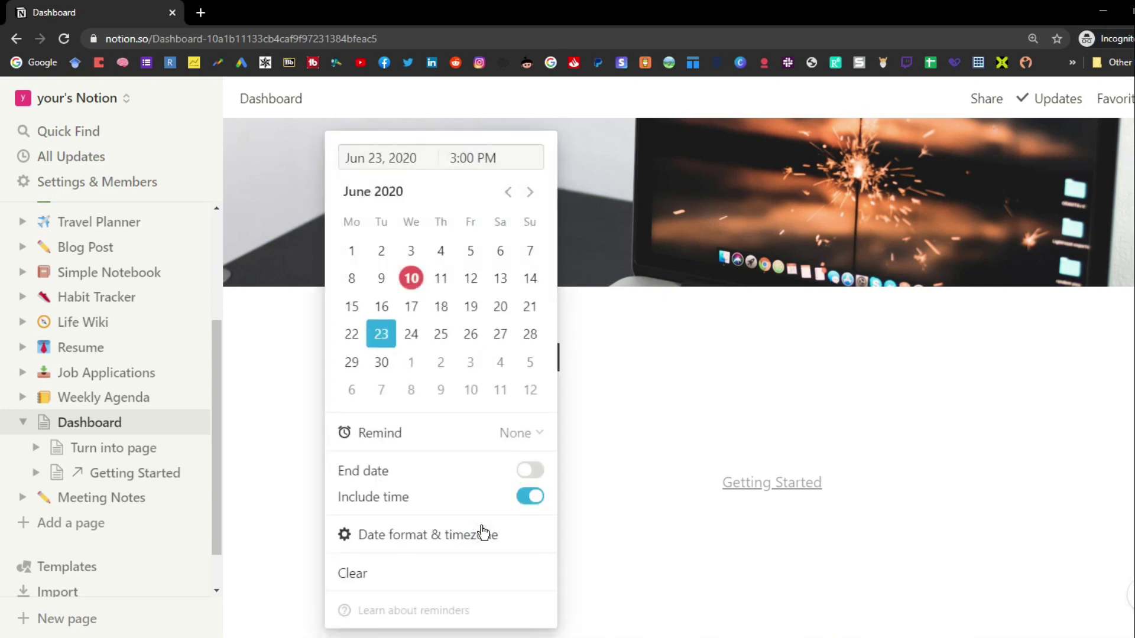
pyautogui.click(411, 332)
pyautogui.click(534, 500)
pyautogui.click(533, 500)
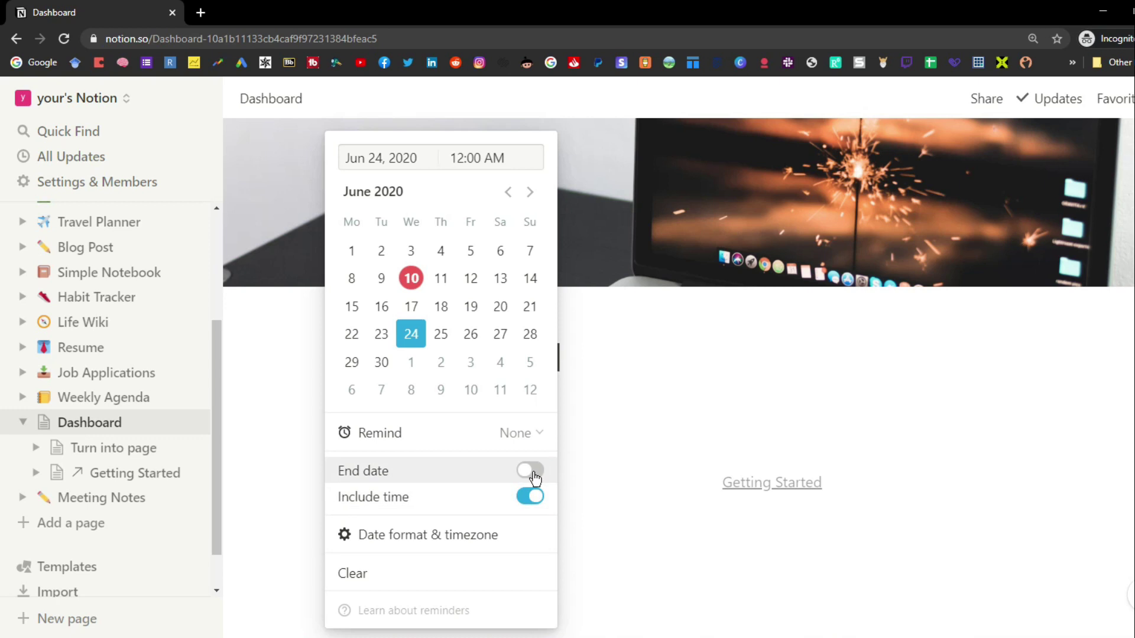
pyautogui.click(530, 471)
pyautogui.click(530, 334)
pyautogui.click(512, 536)
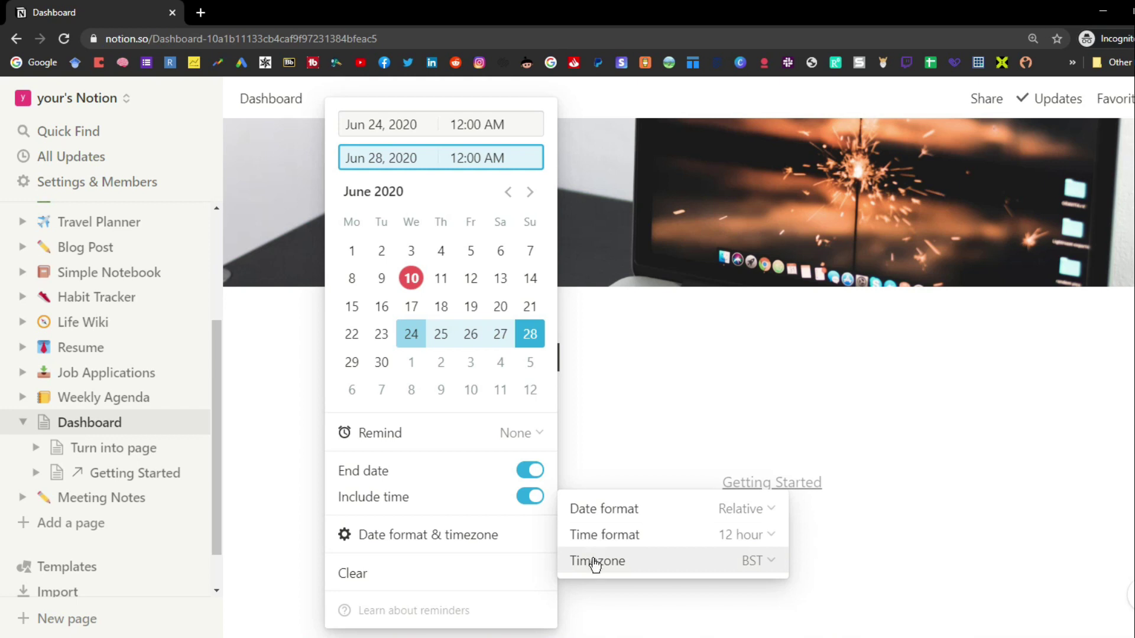
pyautogui.click(472, 531)
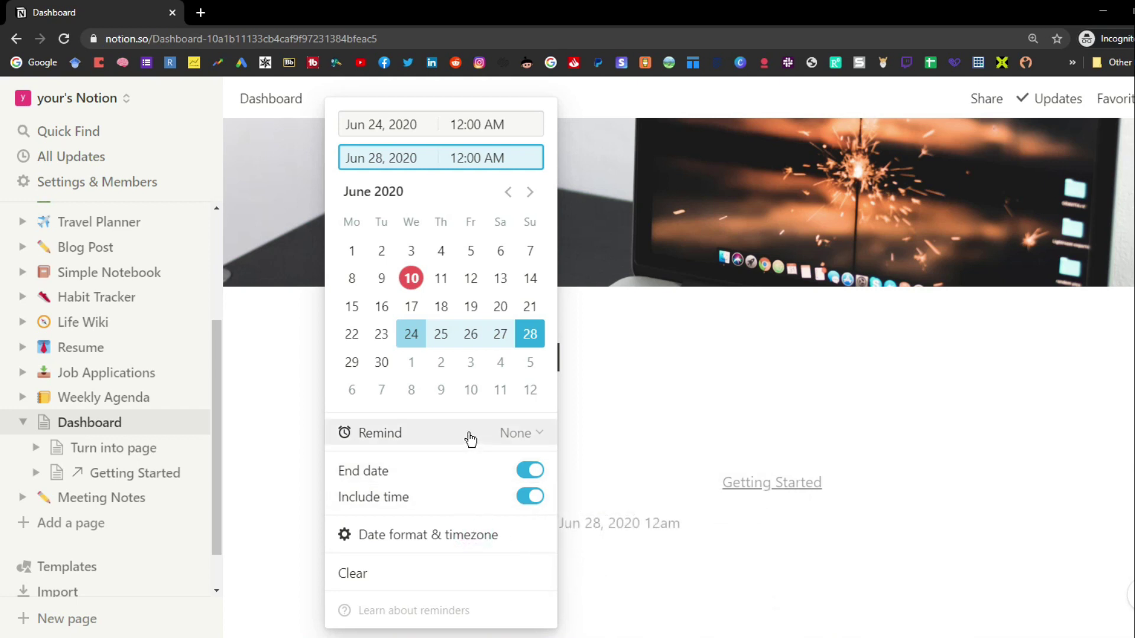
# Step: Add a reminder 15 minutes before to the date mention
pyautogui.click(527, 436)
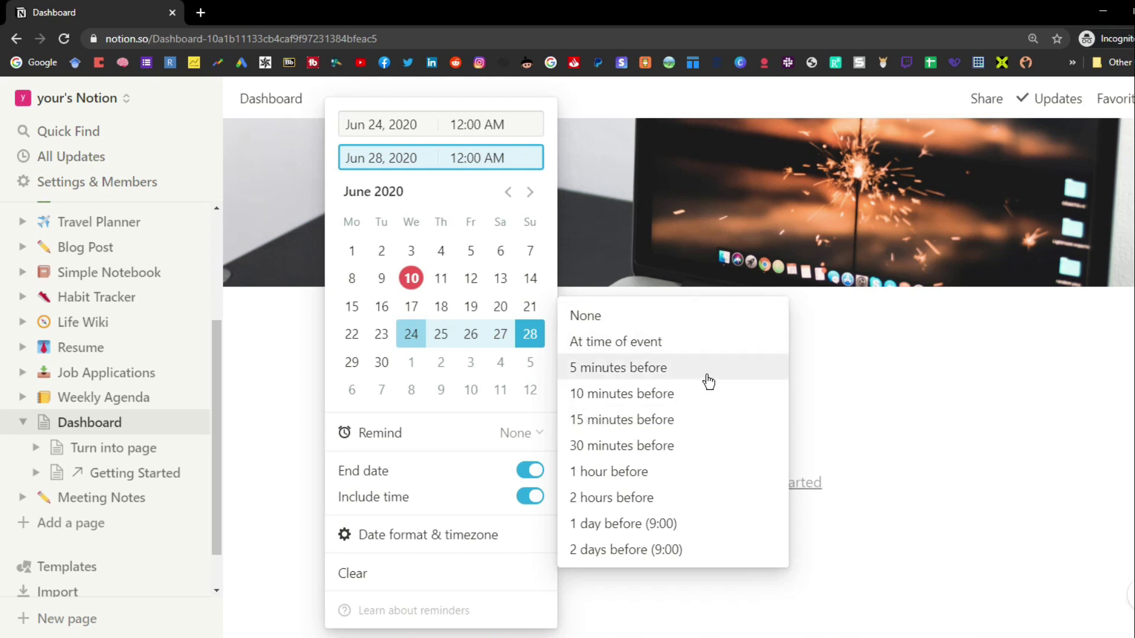
pyautogui.click(705, 420)
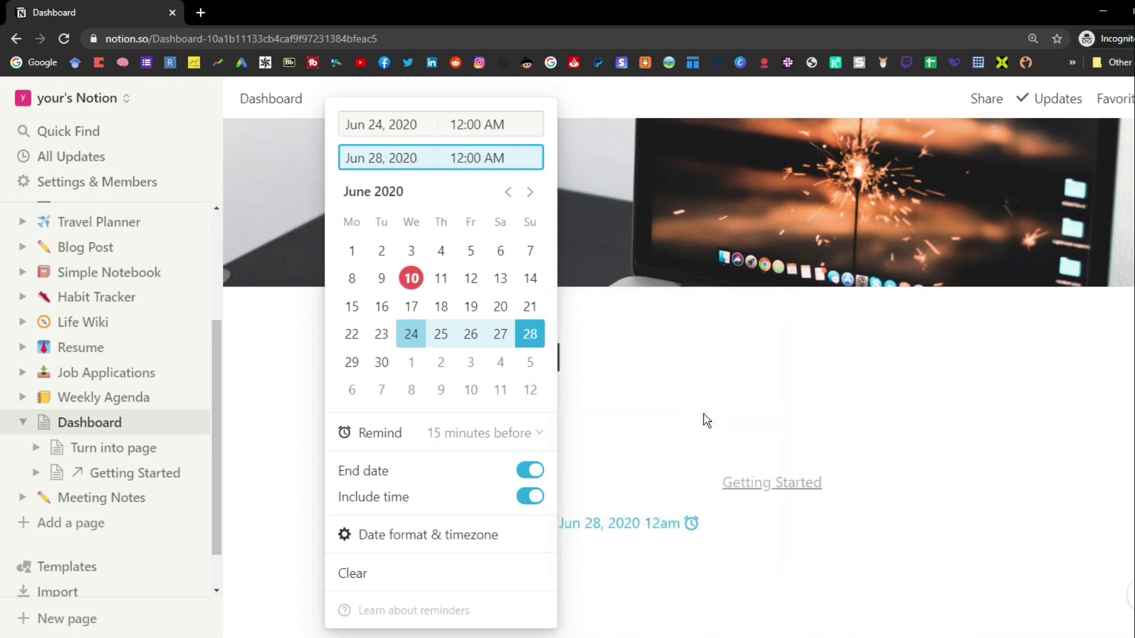
pyautogui.click(704, 421)
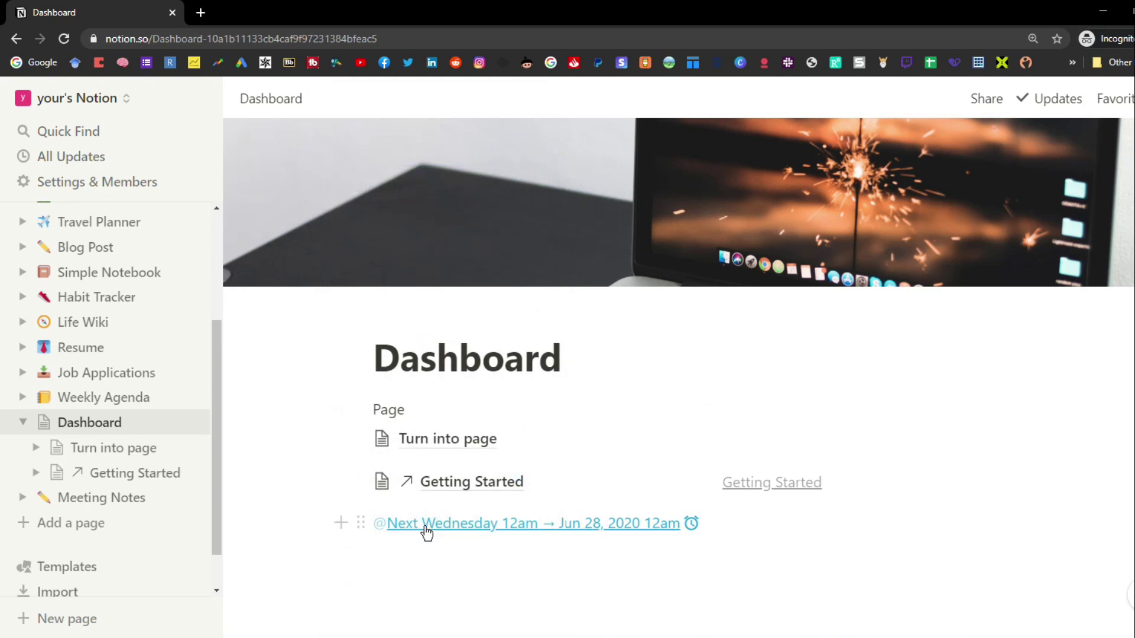
# Step: Change the date mention's start date to Jun 3, 2020
pyautogui.click(643, 529)
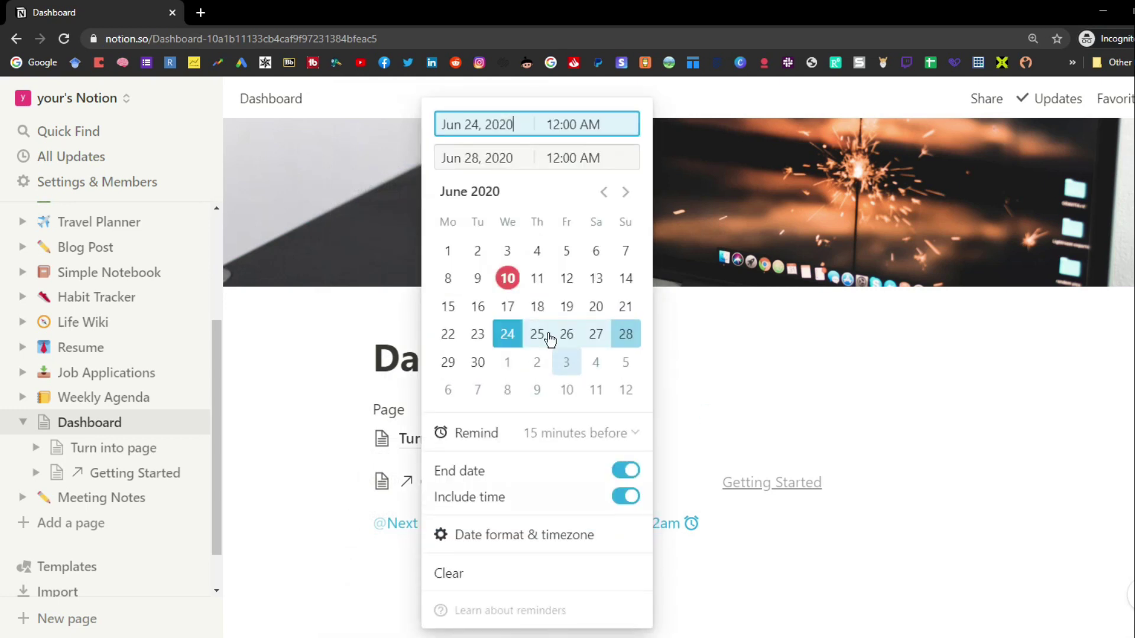
pyautogui.click(507, 251)
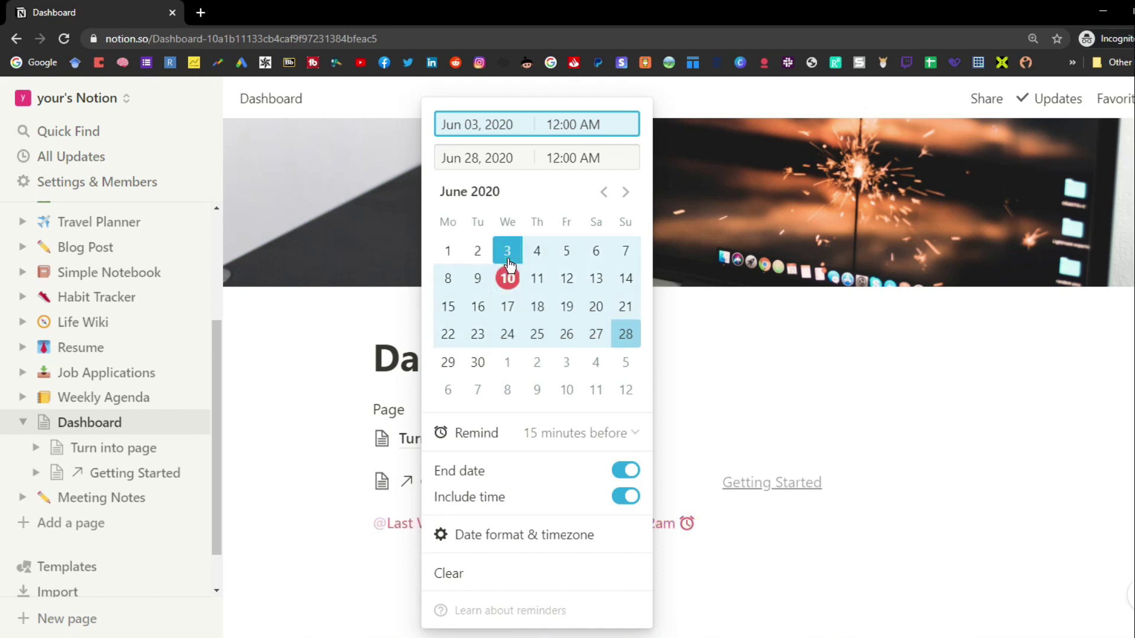
pyautogui.click(687, 389)
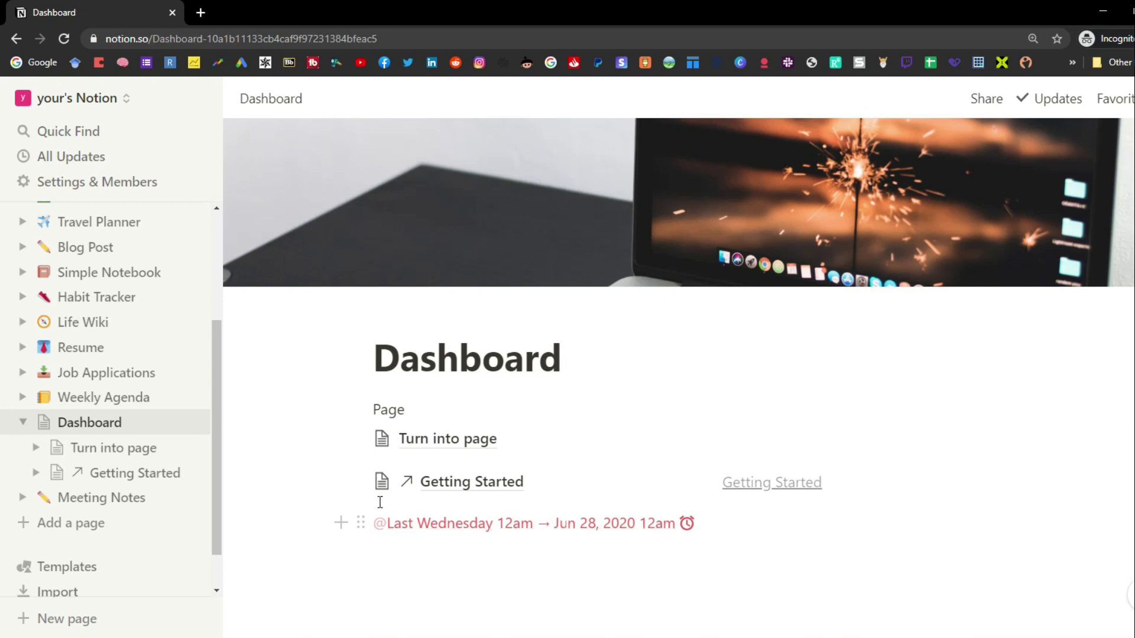
# Step: Move the date mention above the Getting Started link in the first column and remove the empty line beneath that link
pyautogui.moveTo(361, 524); pyautogui.dragTo(372, 465)
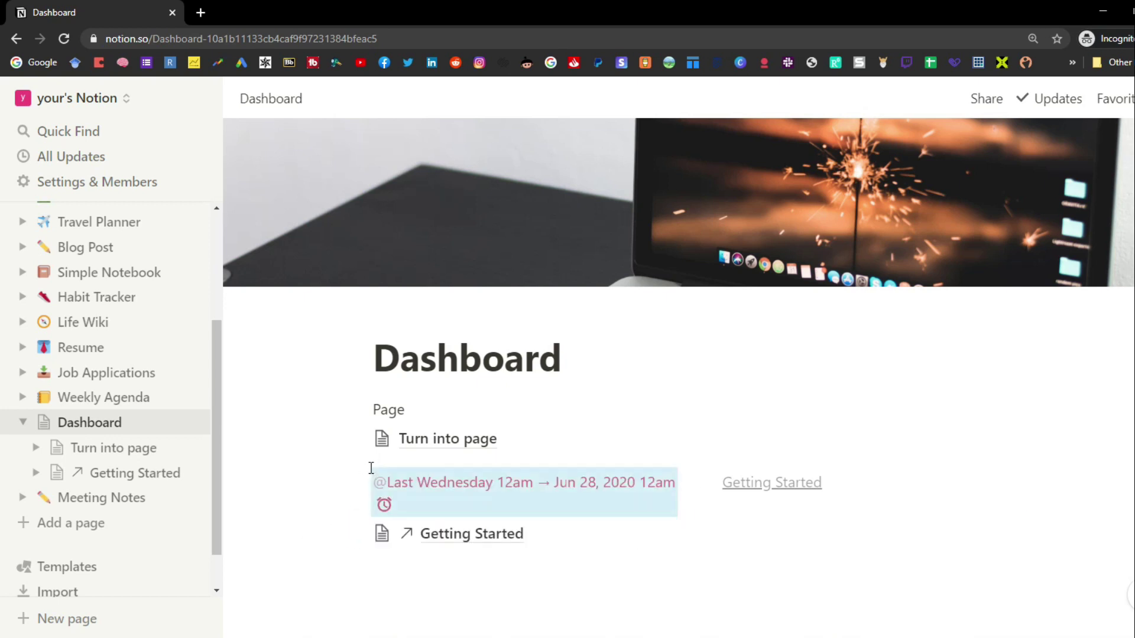
pyautogui.click(530, 562)
pyautogui.moveTo(701, 506)
pyautogui.mouseDown()
pyautogui.moveTo(660, 506)
pyautogui.moveTo(705, 505)
pyautogui.mouseUp()
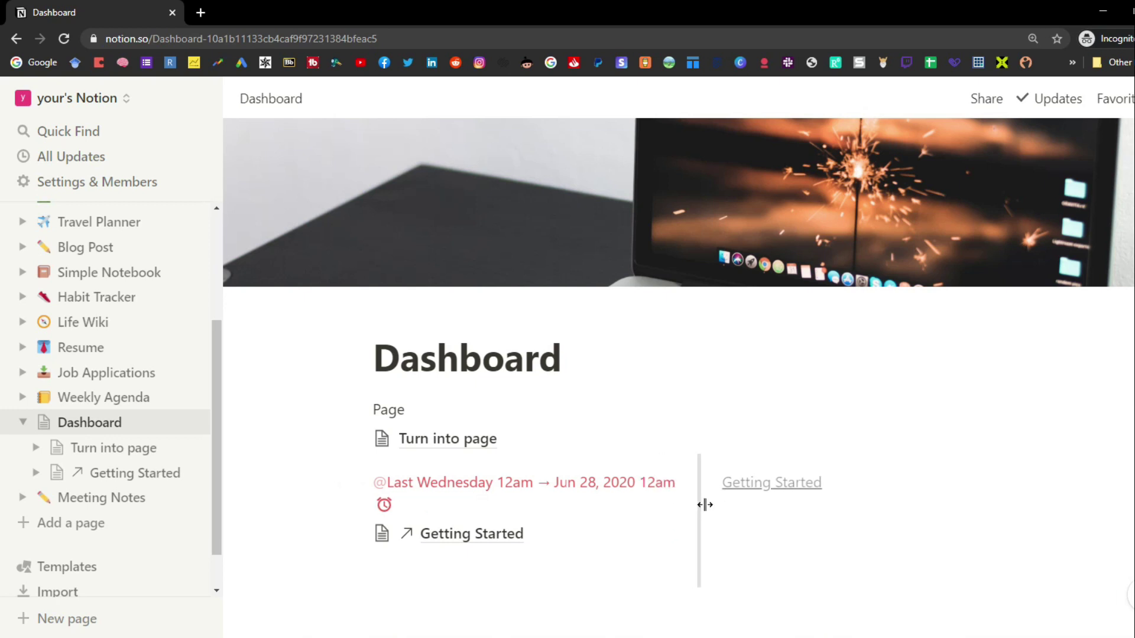
pyautogui.click(743, 505)
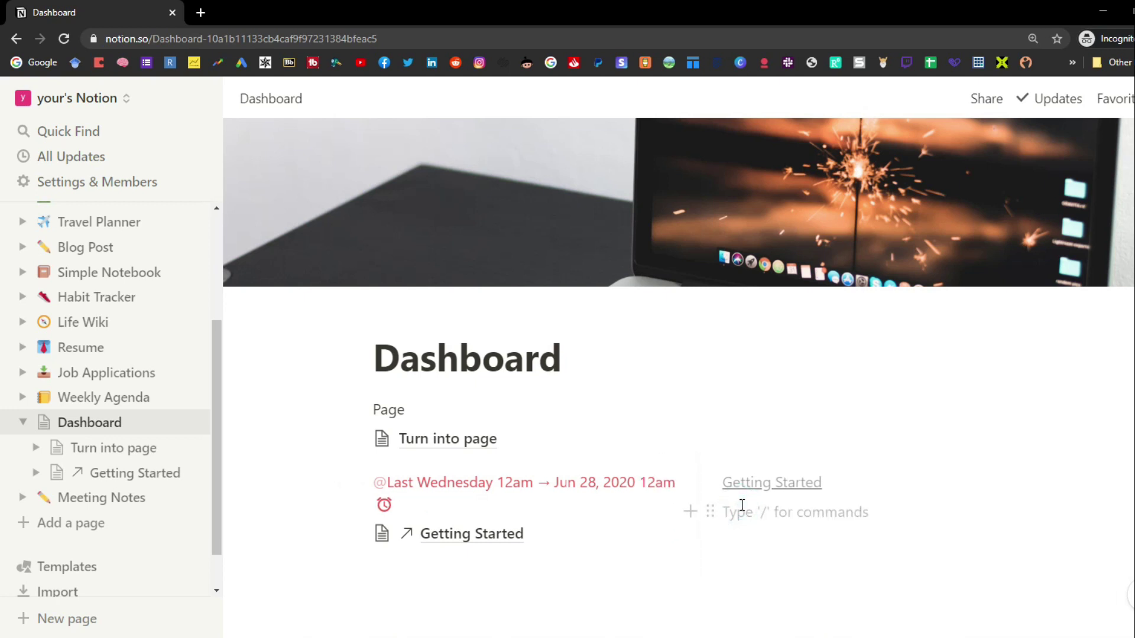
pyautogui.hotkey('ctrl', 'a')
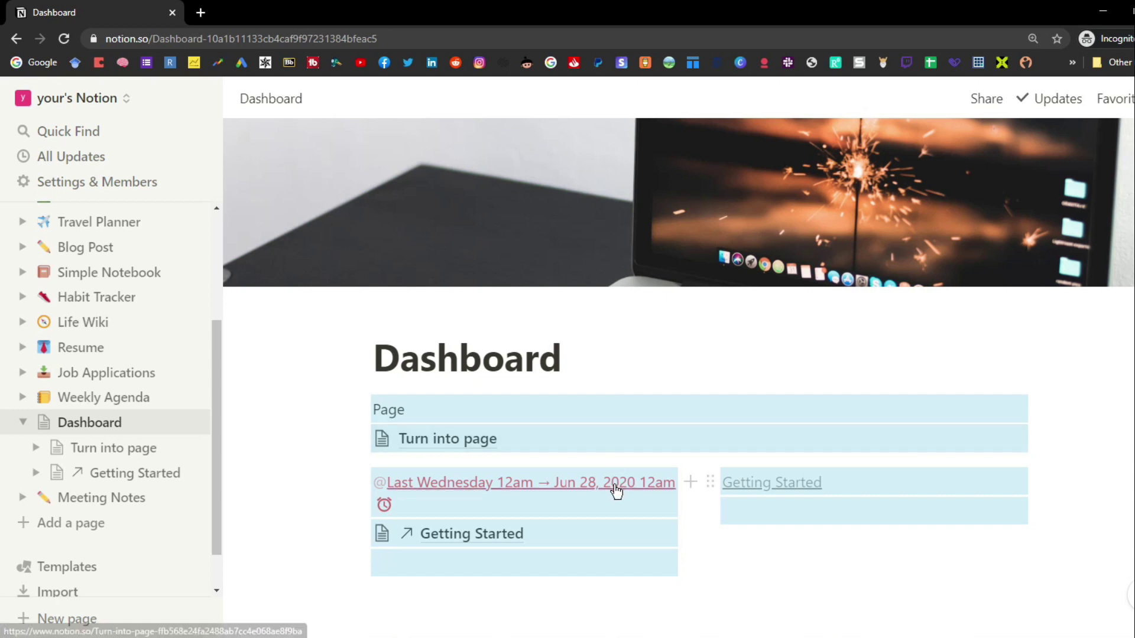
pyautogui.click(606, 563)
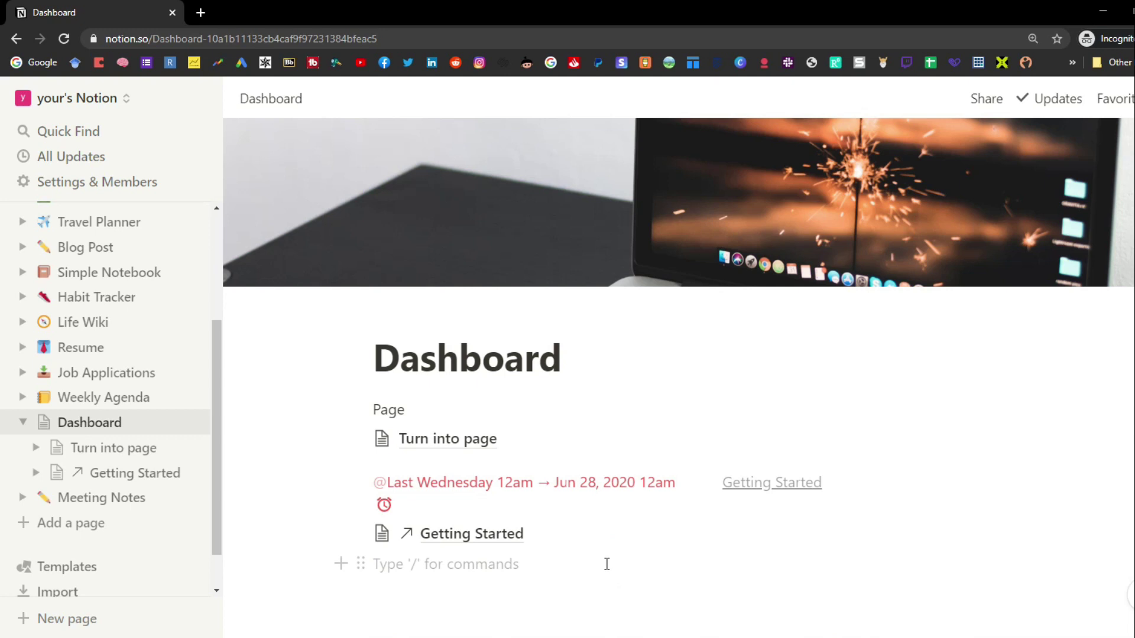
pyautogui.press('BackSpace')
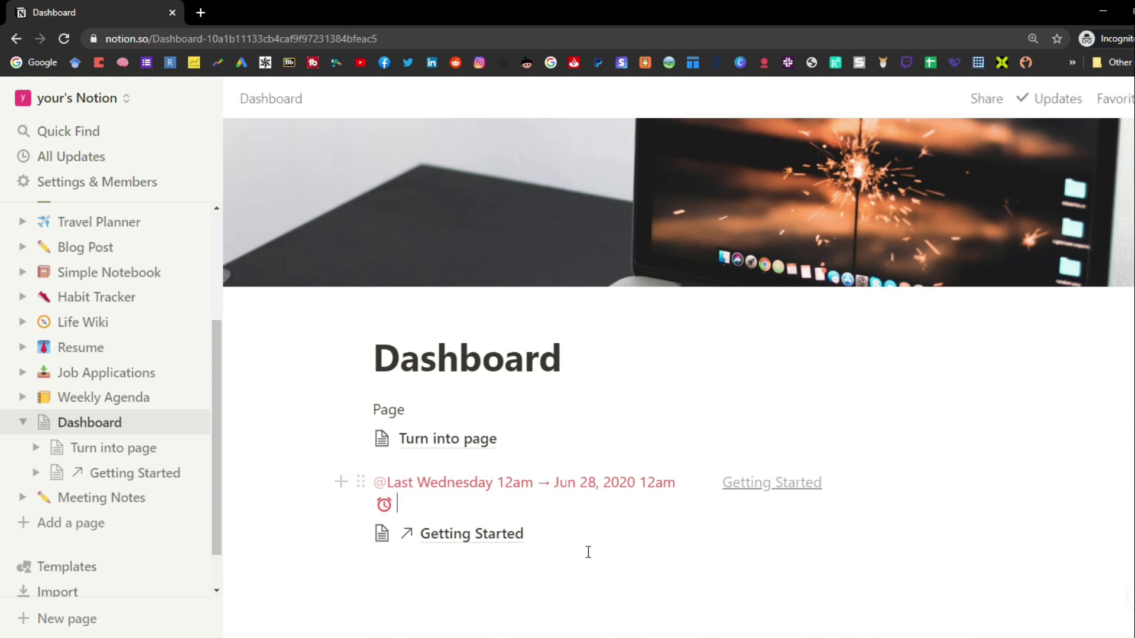
# Step: Move the date mention back out of the column to below both columns, and briefly select all blocks to view the layout
pyautogui.moveTo(362, 481); pyautogui.dragTo(367, 556)
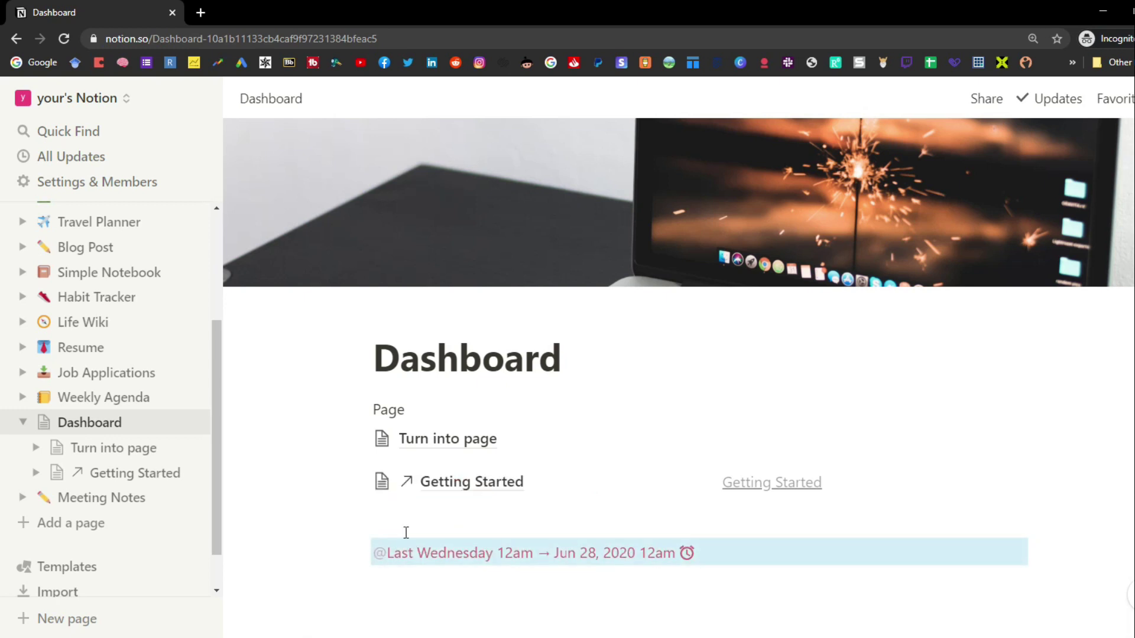
pyautogui.click(430, 510)
pyautogui.hotkey('ctrl', 'a')
pyautogui.hotkey('ctrl', 'a')
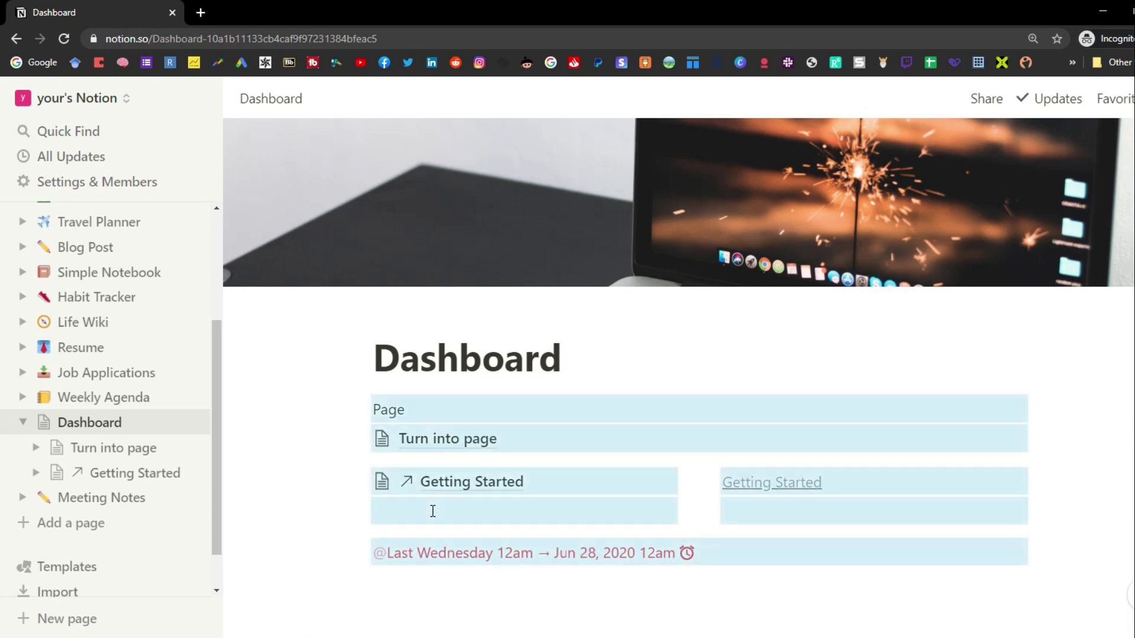
pyautogui.click(563, 515)
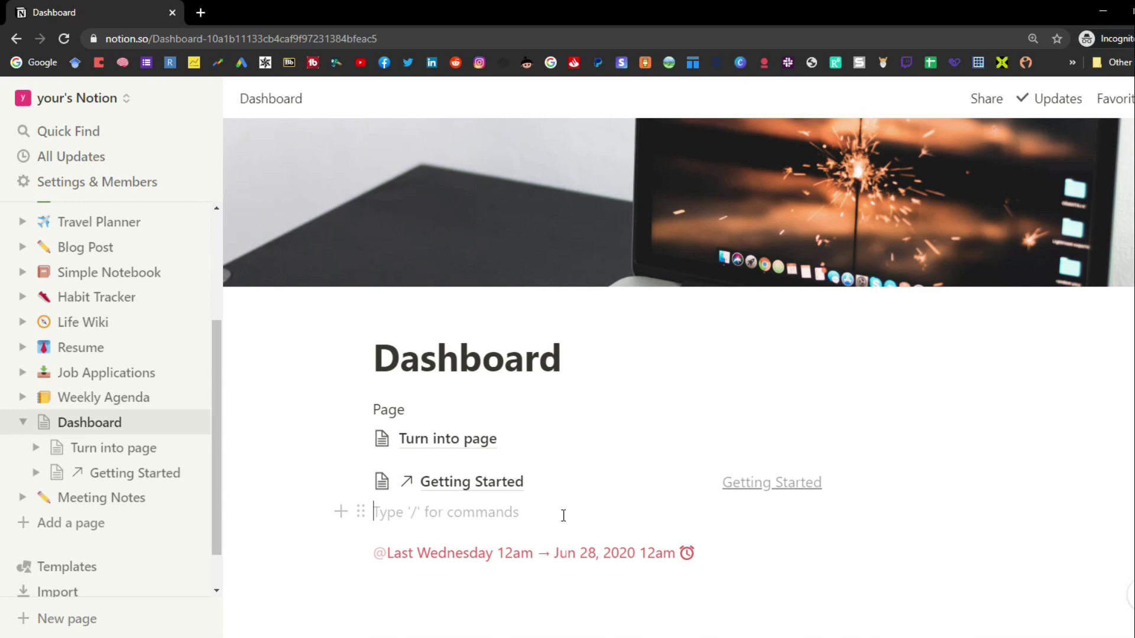
# Step: Delete the date mention and both columns with the Getting Started link and mention, leaving the sub-page in place
pyautogui.click(491, 582)
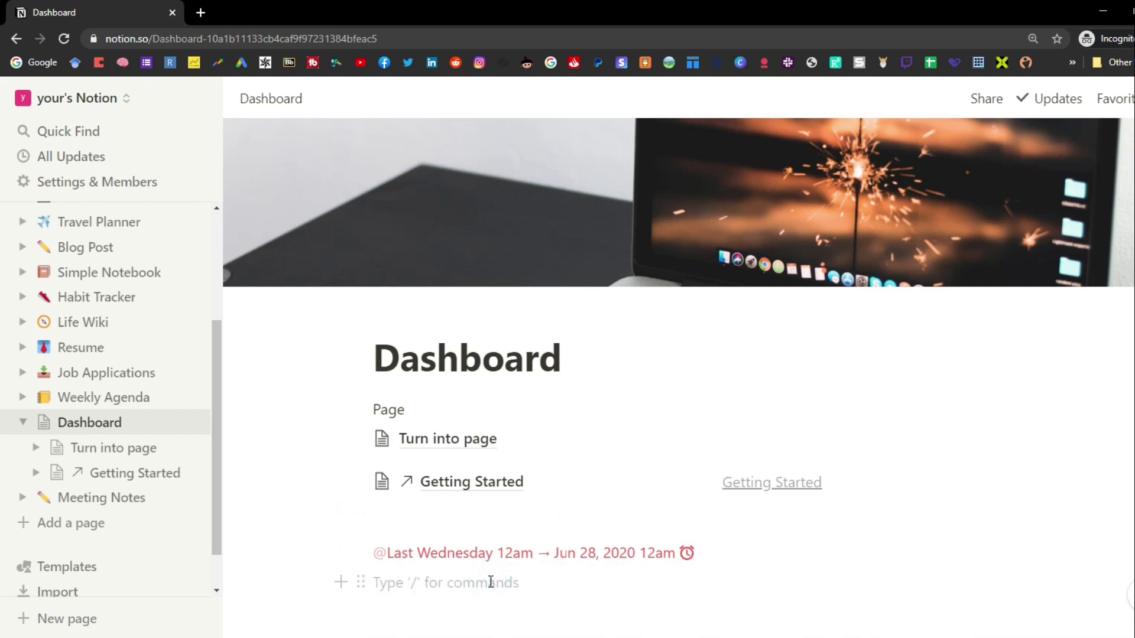
pyautogui.moveTo(490, 582); pyautogui.dragTo(788, 494)
pyautogui.press('Delete')
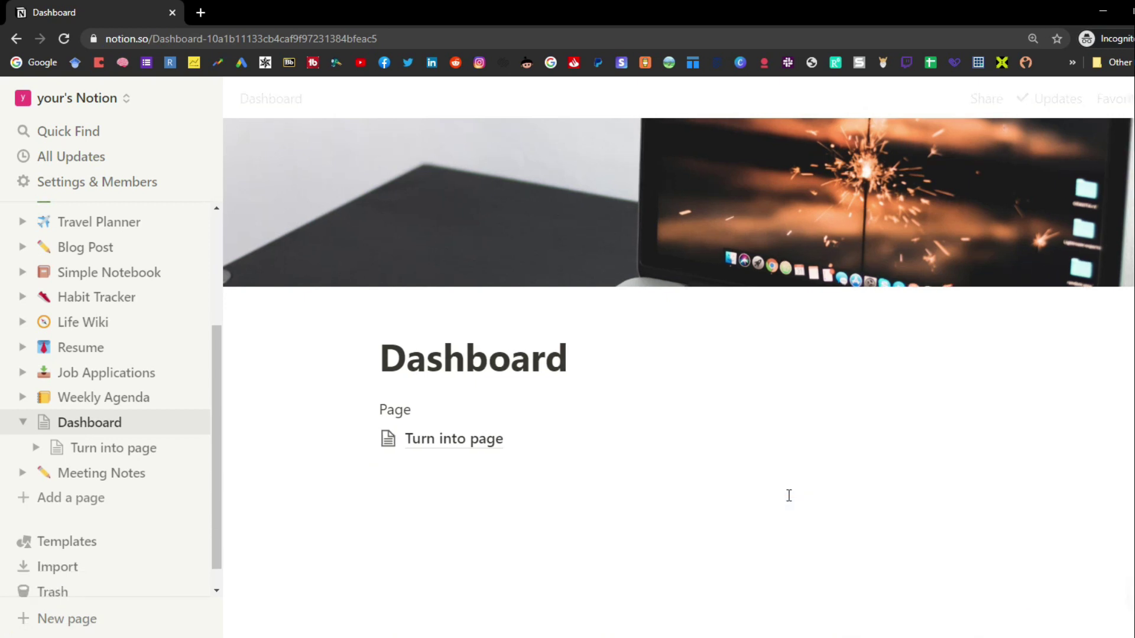
# Step: Examine the inline, database and media block types that can be inserted below the sub-page, and clear the unfinished command
pyautogui.click(482, 469)
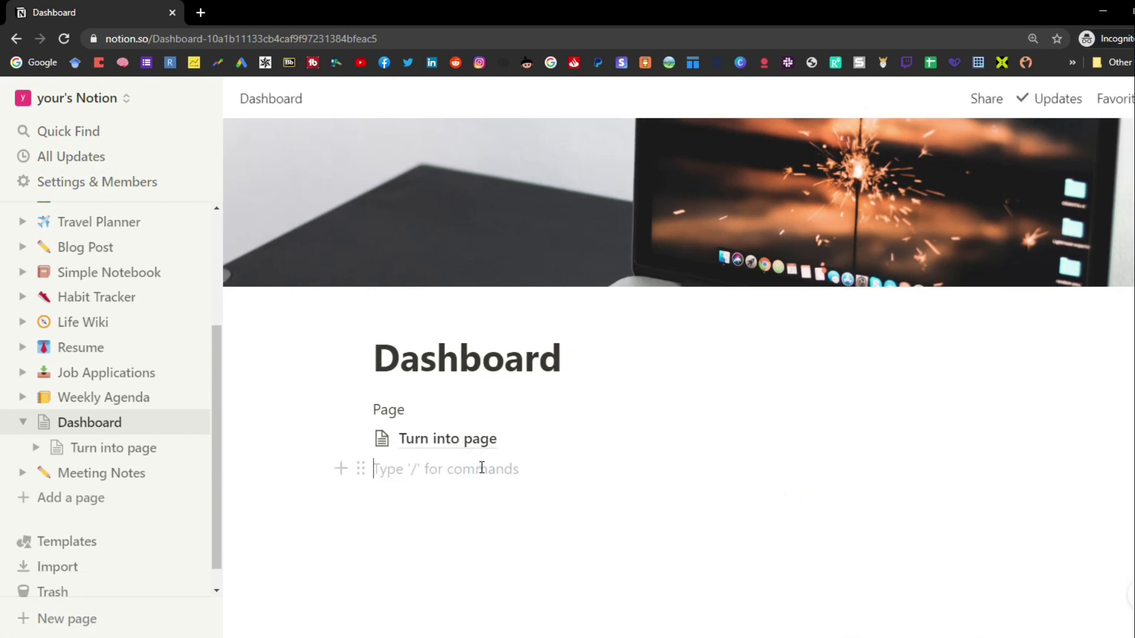
pyautogui.write('/')
pyautogui.moveTo(673, 268); pyautogui.dragTo(673, 385)
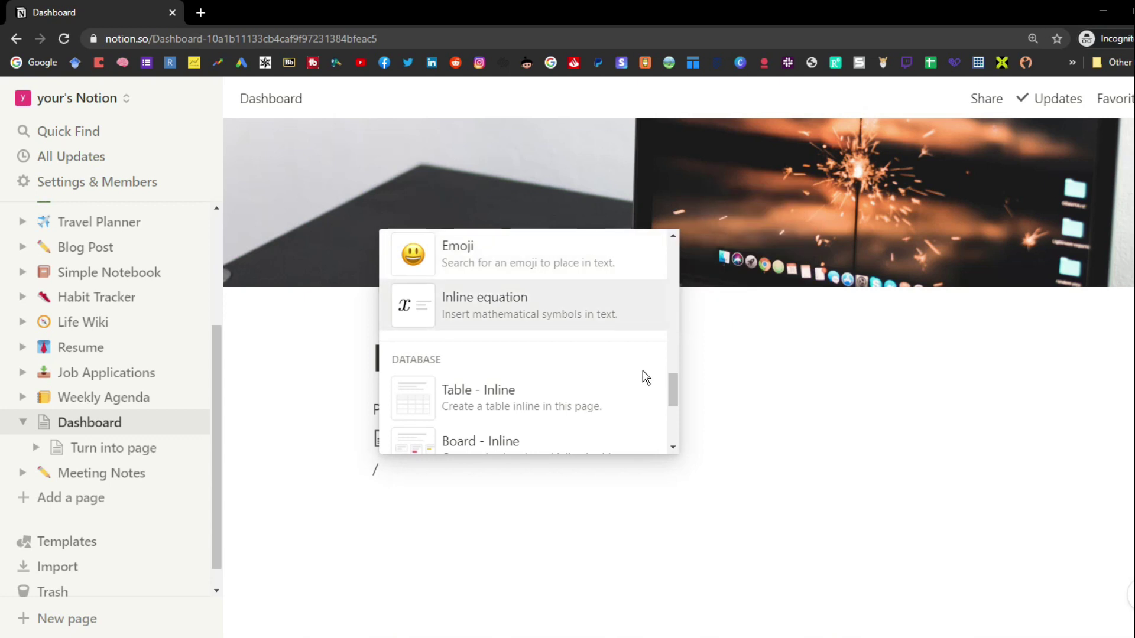
pyautogui.moveTo(674, 384); pyautogui.dragTo(678, 424)
pyautogui.scroll(-7, 675, 420)
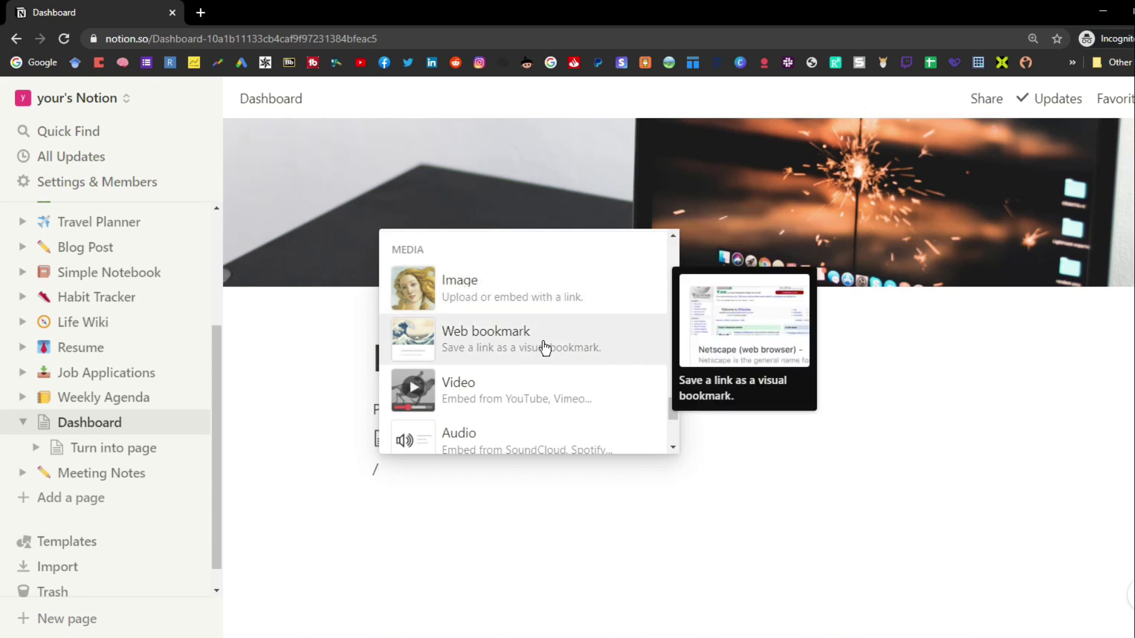
pyautogui.scroll(-3, 543, 396)
pyautogui.scroll(-3, 540, 396)
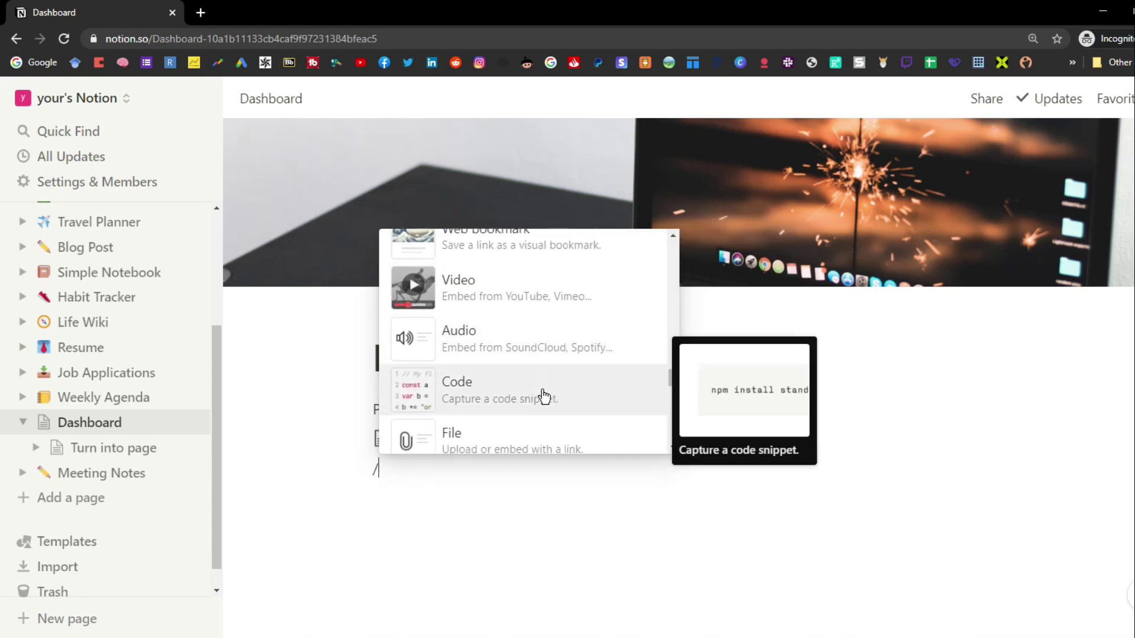
pyautogui.scroll(5, 540, 393)
pyautogui.press('Escape')
pyautogui.click(393, 466)
pyautogui.press('BackSpace')
# Step: Insert an image block below the sub-page using the Unsplash photo of three people overlooking a bay
pyautogui.write('/im')
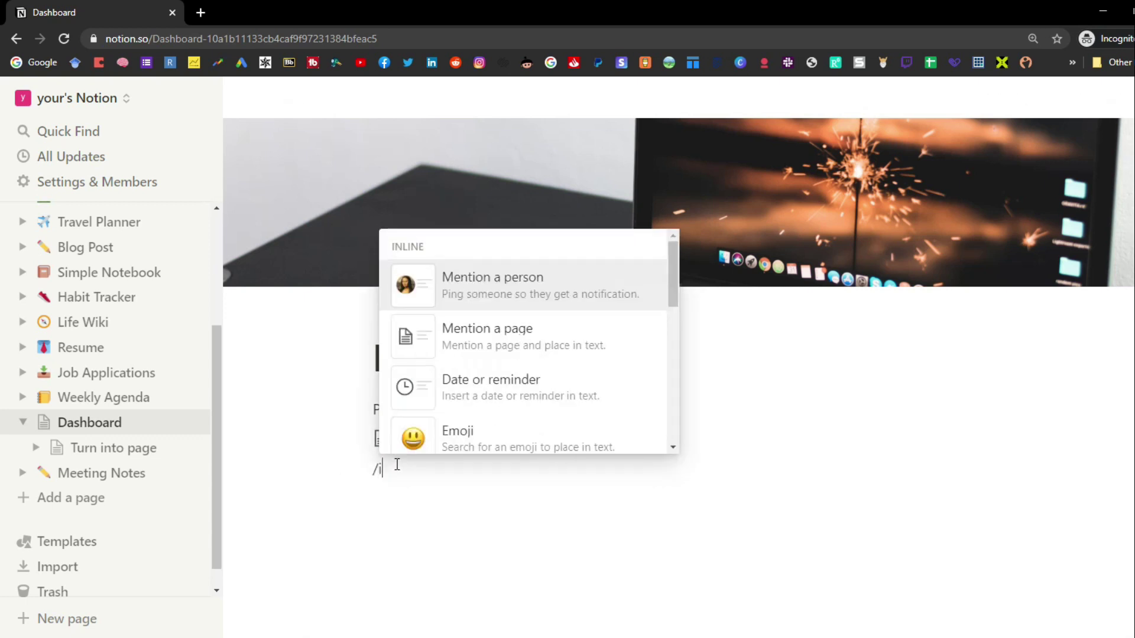
pyautogui.click(496, 292)
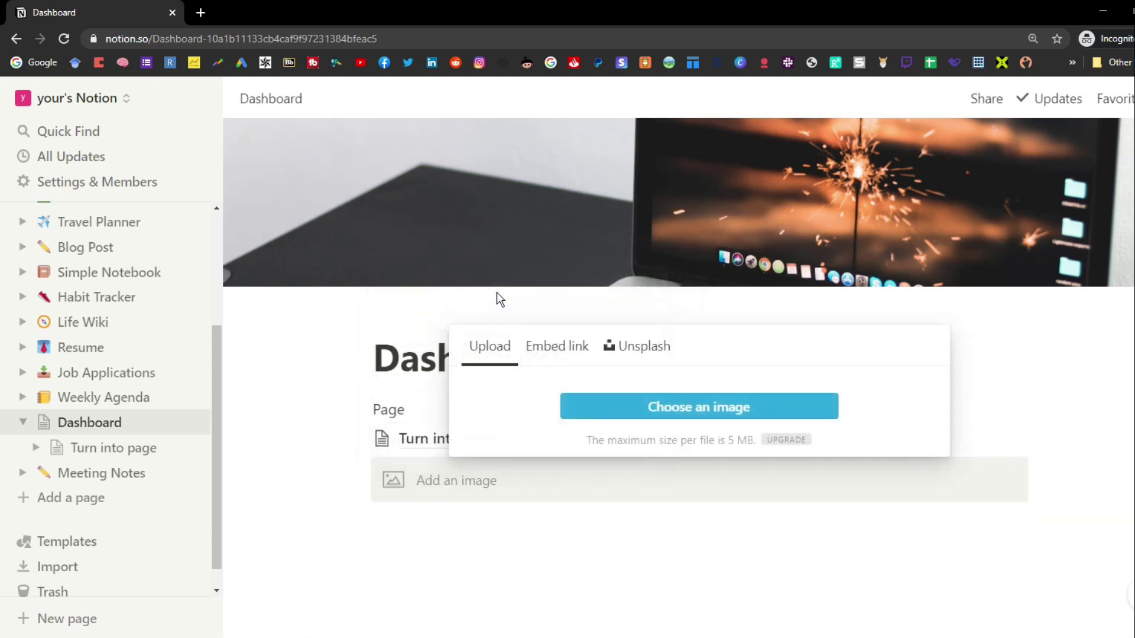
pyautogui.click(549, 348)
pyautogui.click(626, 324)
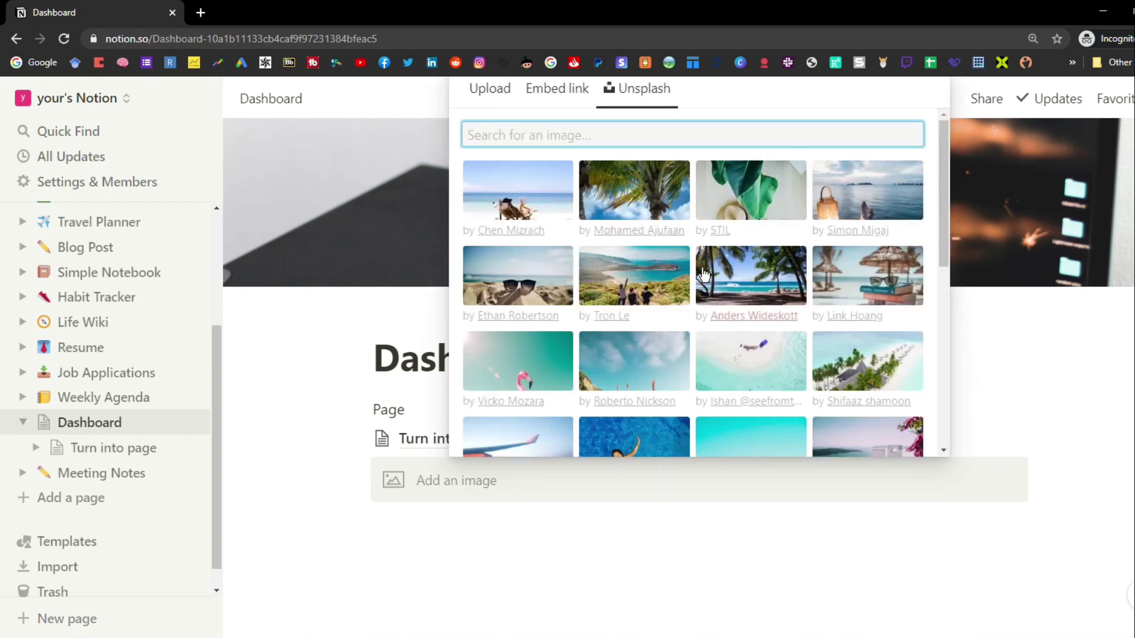
pyautogui.click(657, 275)
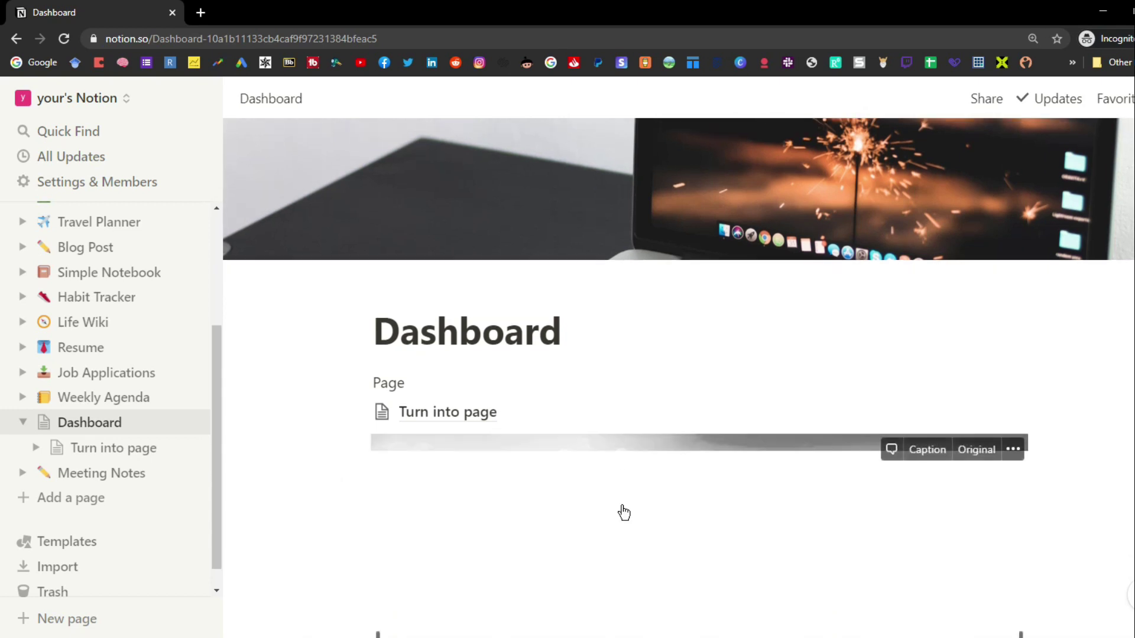
# Step: Look at the comment box for the bay image without commenting, and give the image the caption "Caption of the image"
pyautogui.scroll(-5, 623, 512)
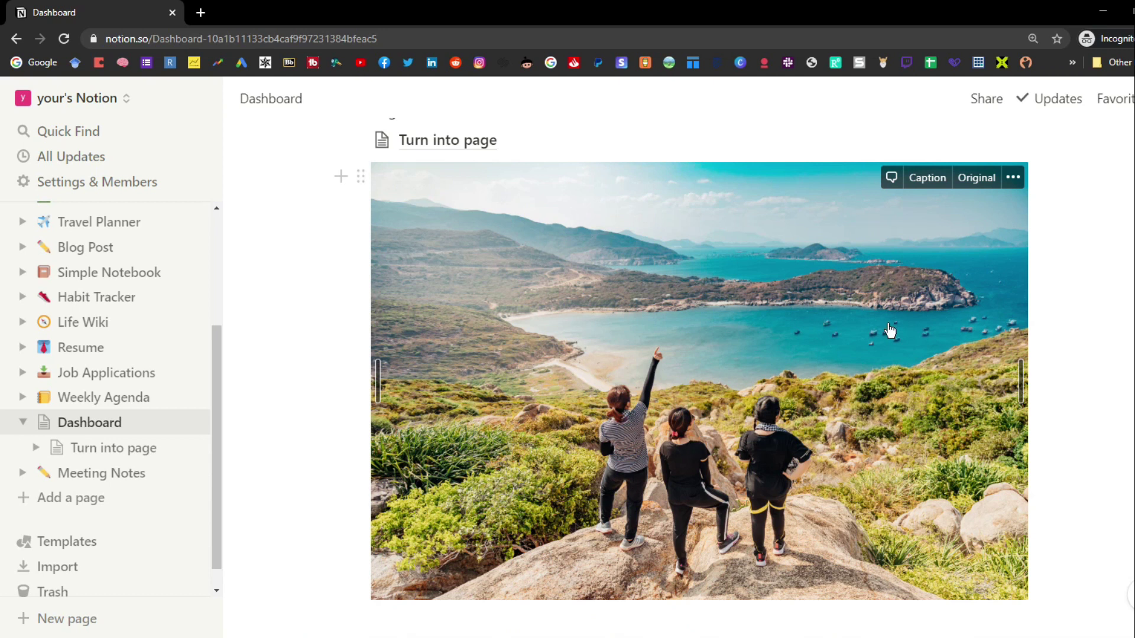
pyautogui.click(891, 177)
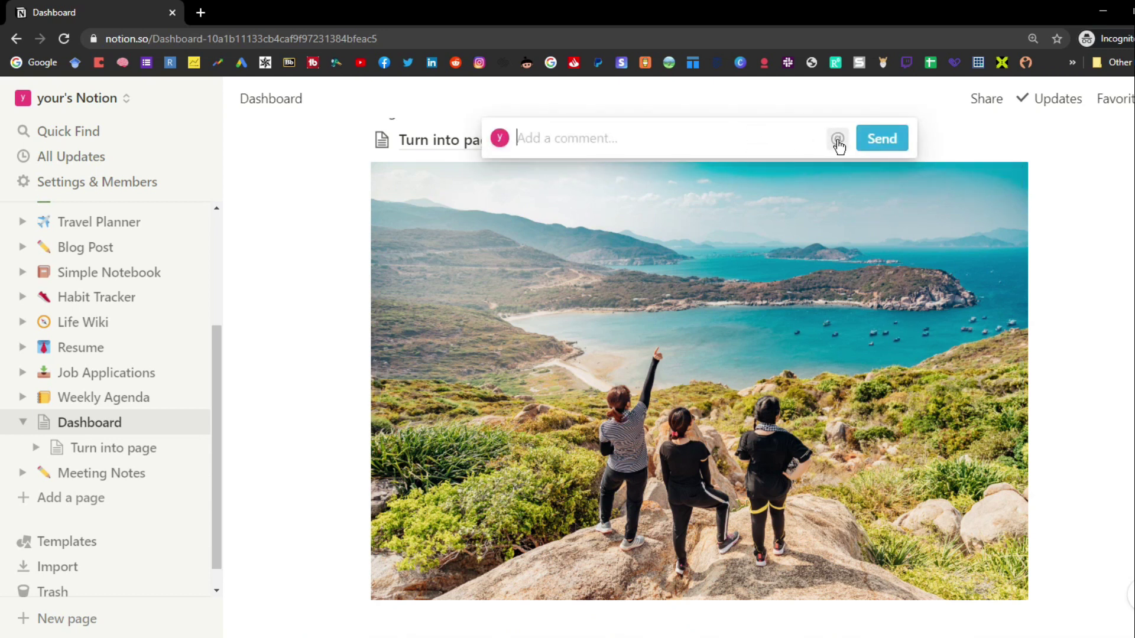
pyautogui.click(884, 189)
pyautogui.moveTo(925, 214)
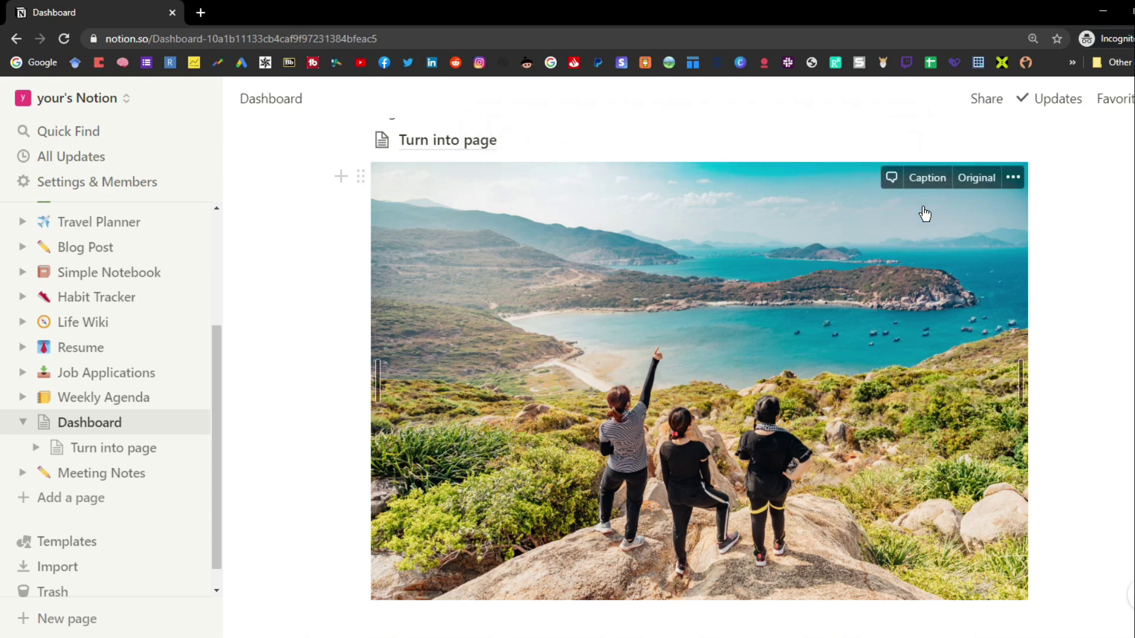
pyautogui.click(927, 179)
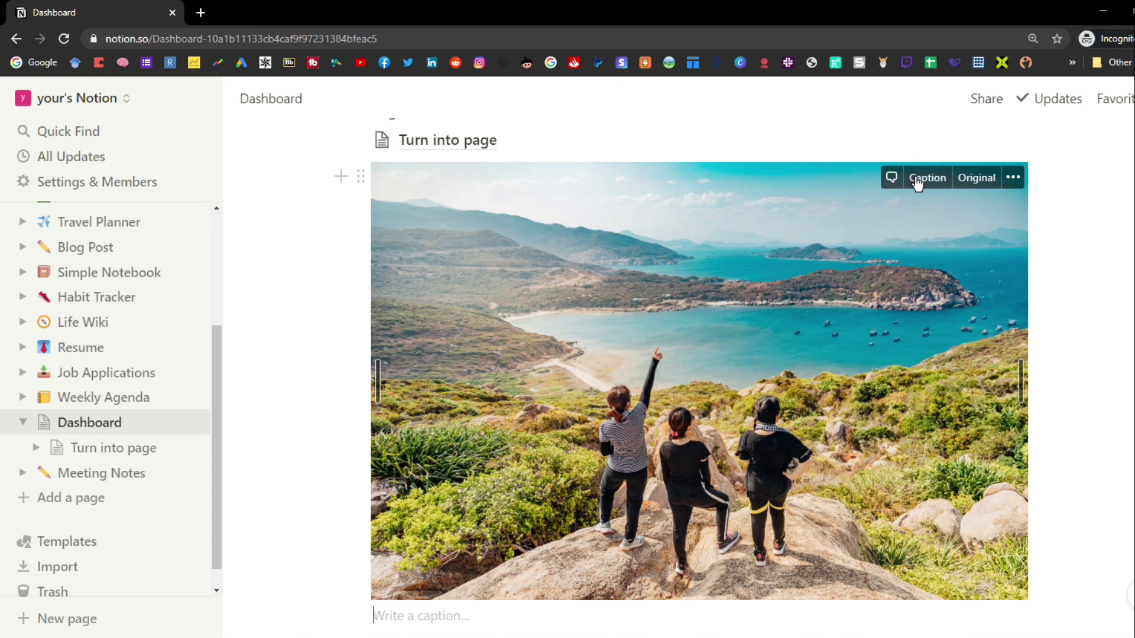
pyautogui.scroll(-3, 938, 321)
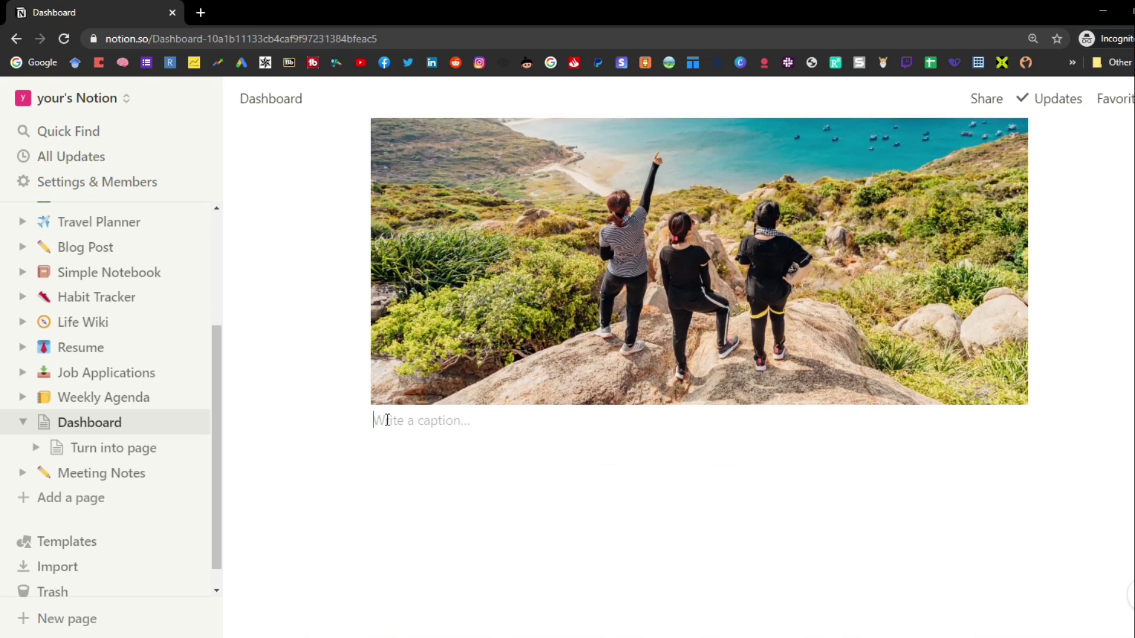
pyautogui.write('Caption of the image')
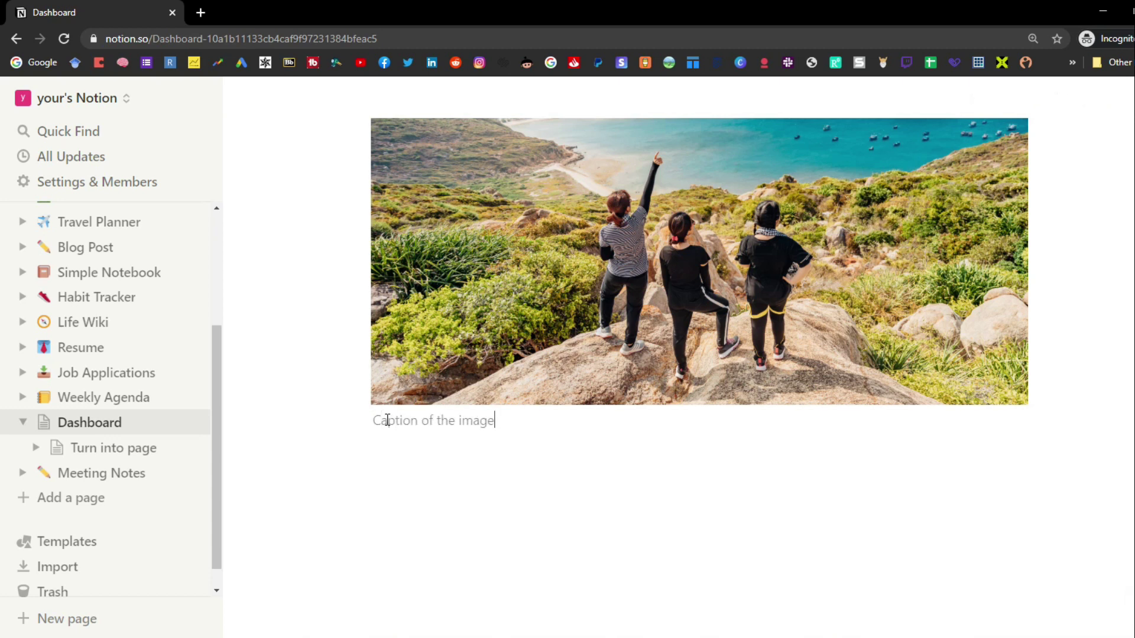
# Step: View the actions available for the image block, and enter "Caption" as a separate text block below the image
pyautogui.scroll(3, 387, 420)
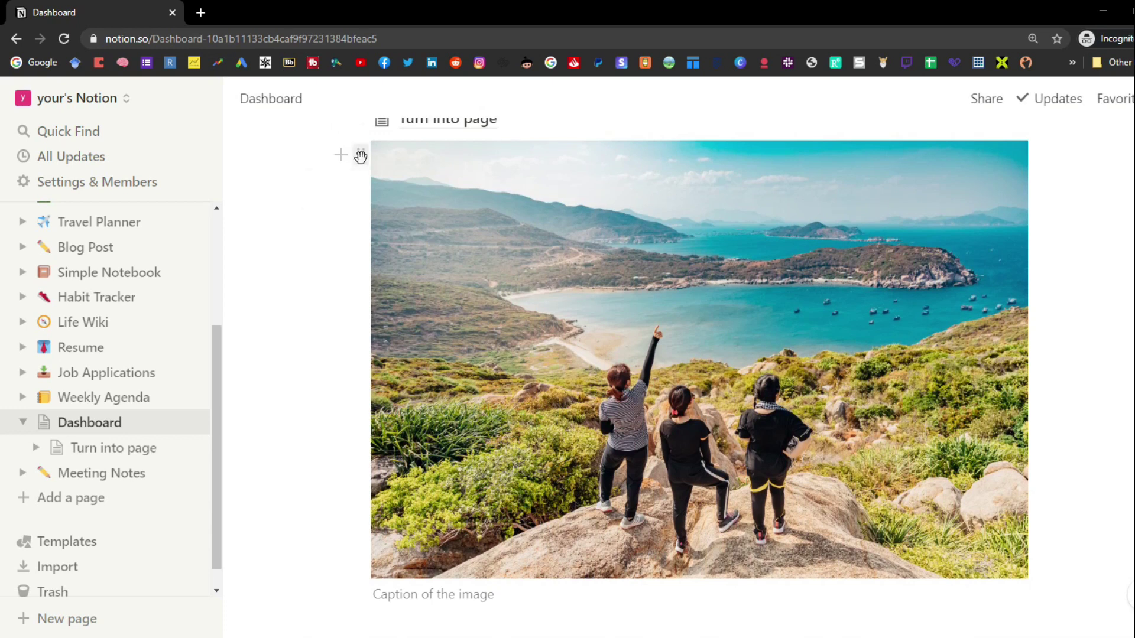
pyautogui.click(360, 155)
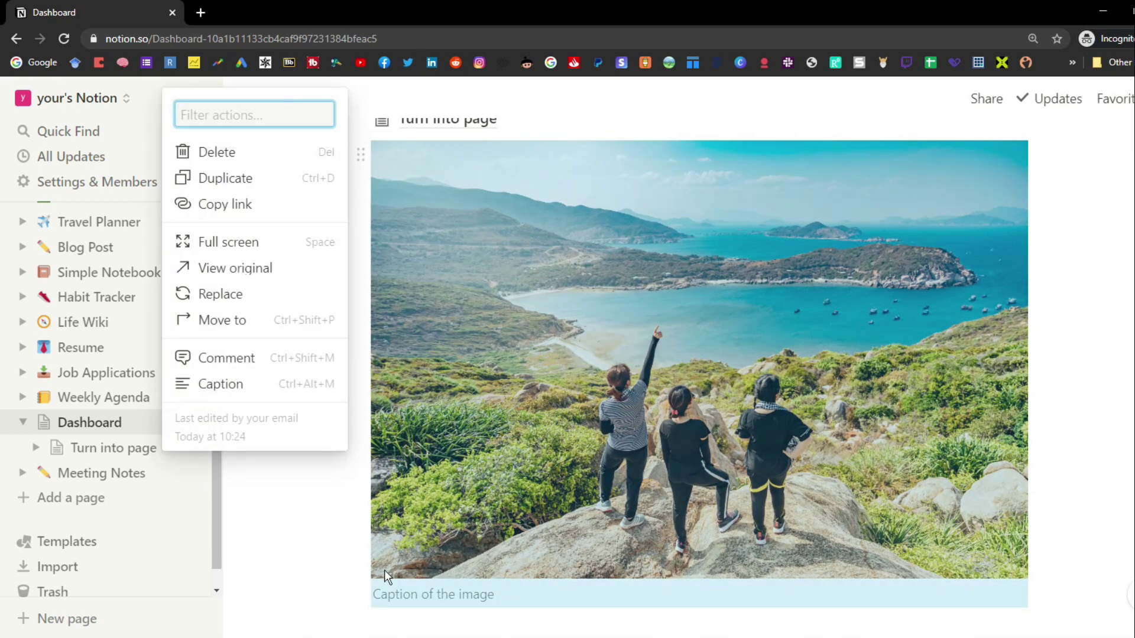
pyautogui.press('Escape')
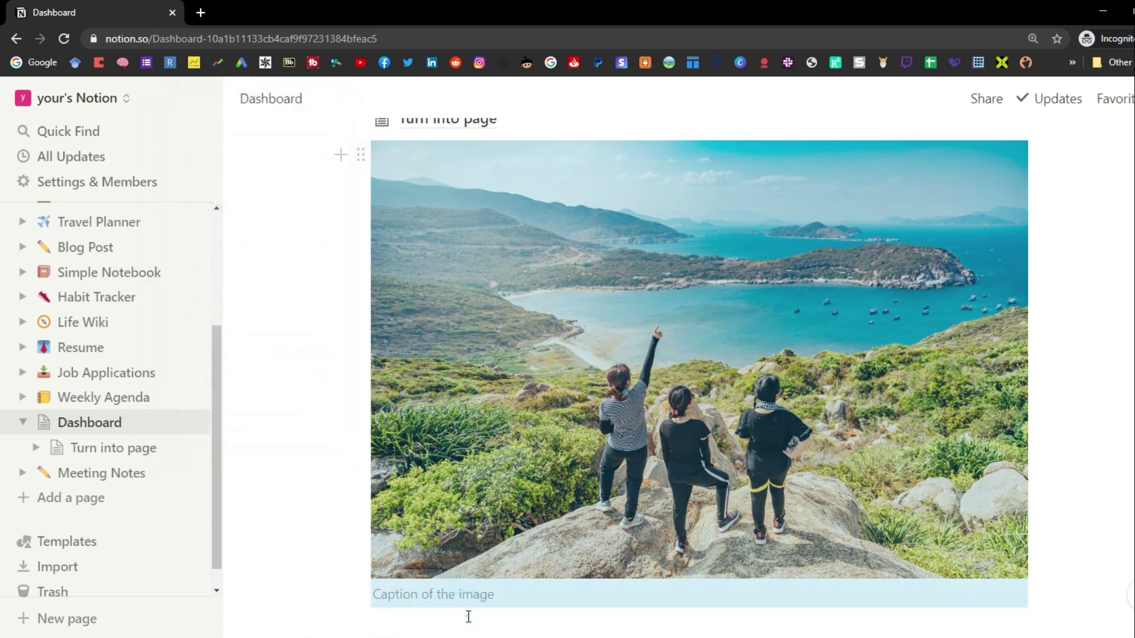
pyautogui.click(468, 615)
pyautogui.write('Caption')
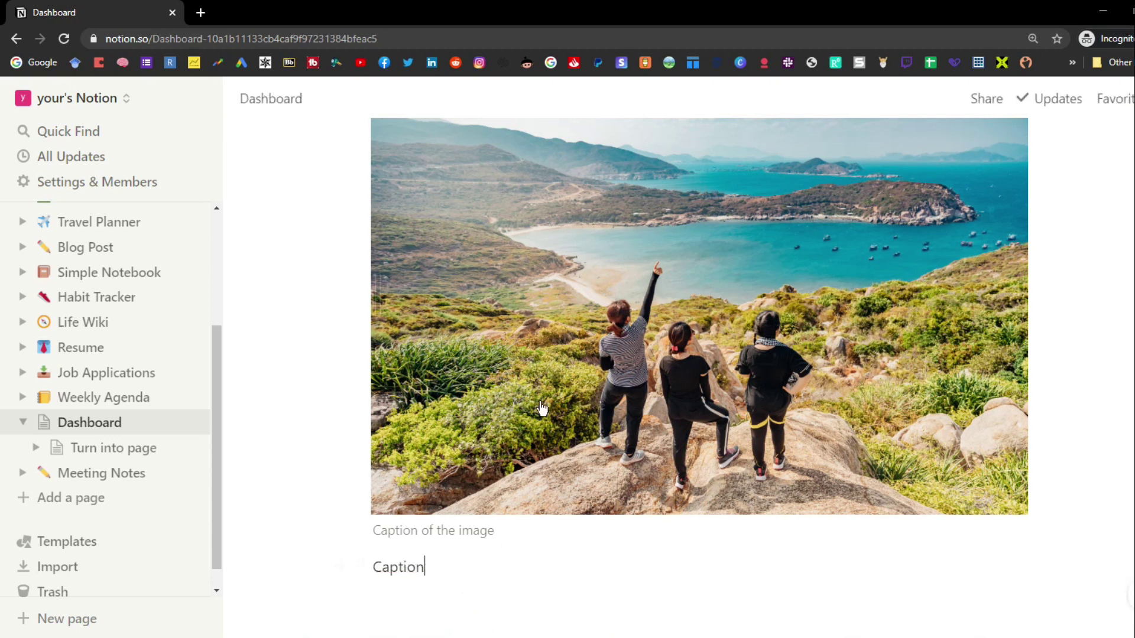
# Step: Examine the image's block actions, view its original in a separate browser tab, and preview it in full screen
pyautogui.scroll(2, 539, 406)
pyautogui.rightClick(506, 294)
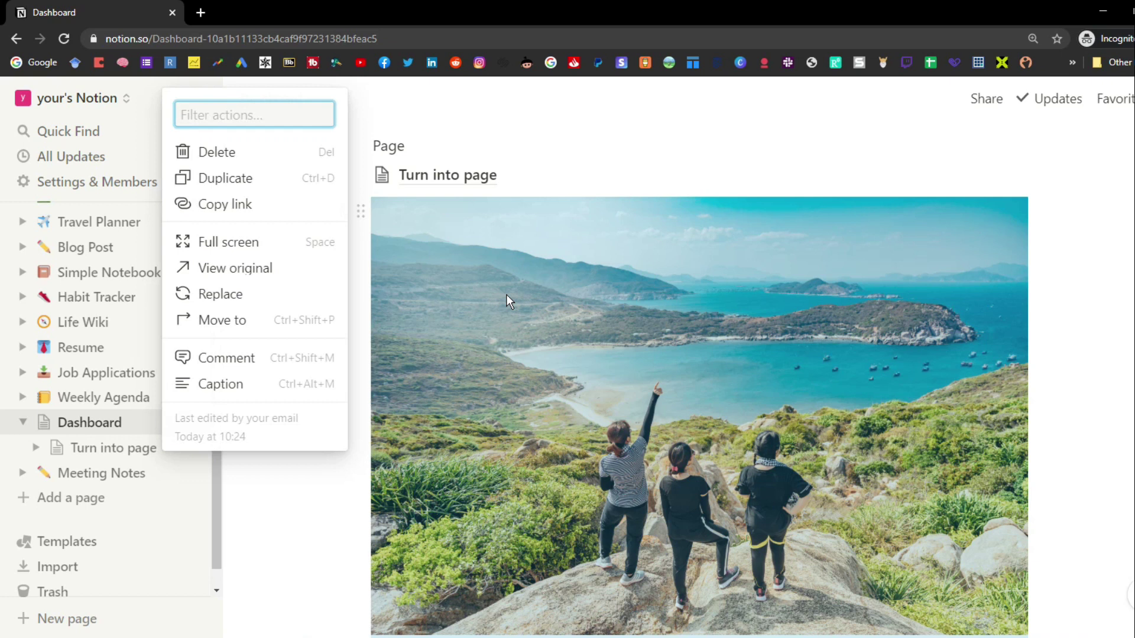
pyautogui.click(341, 514)
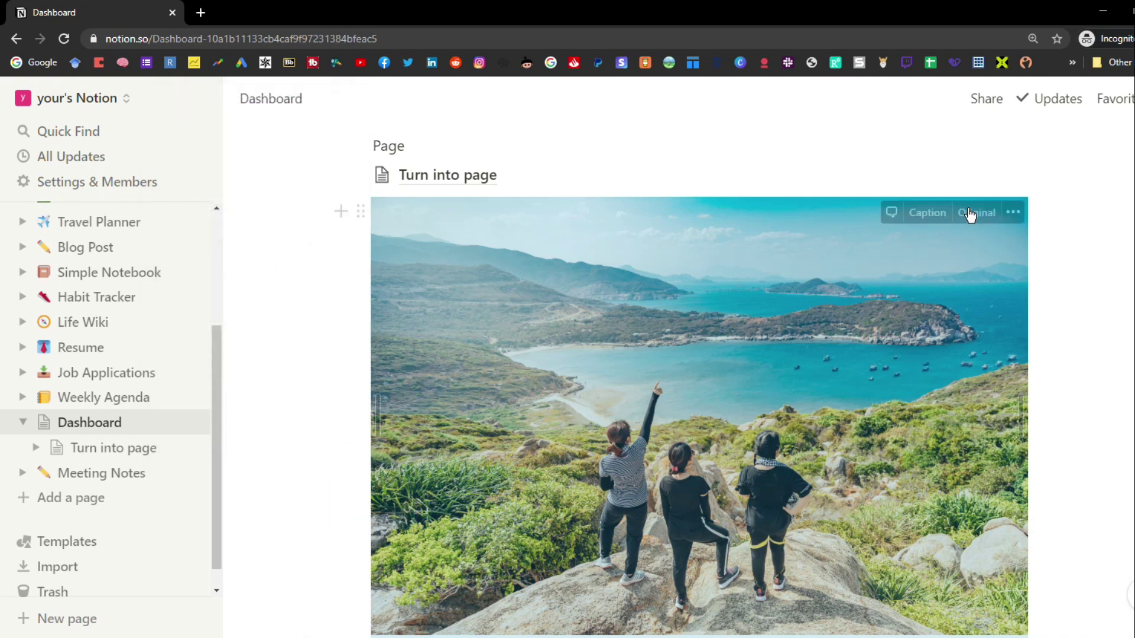
pyautogui.click(975, 221)
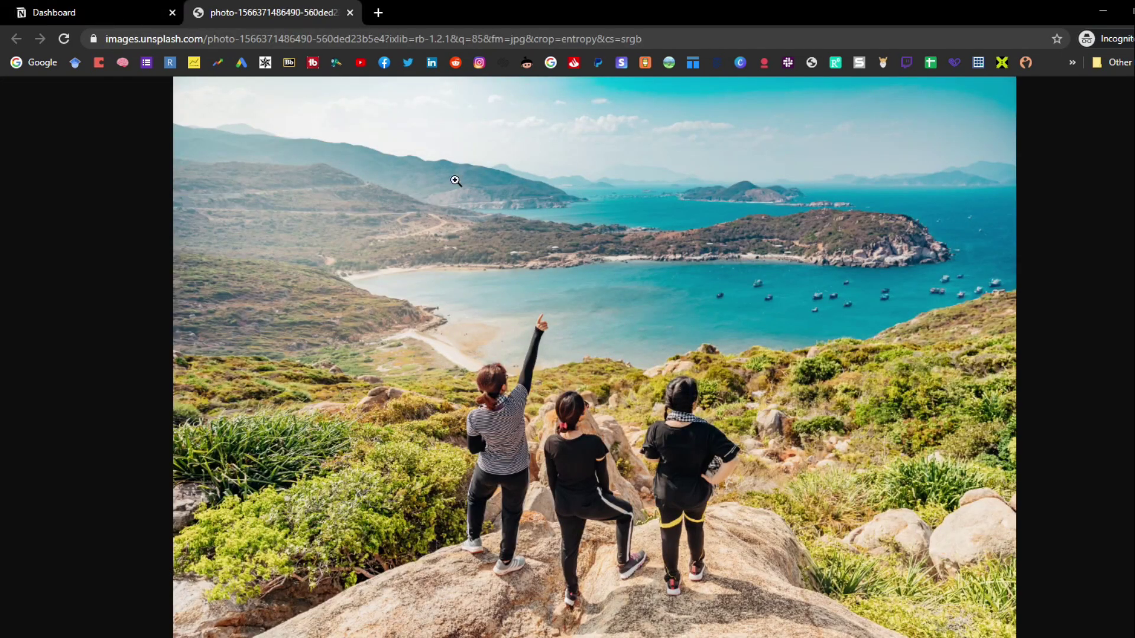
pyautogui.click(350, 13)
pyautogui.click(1013, 212)
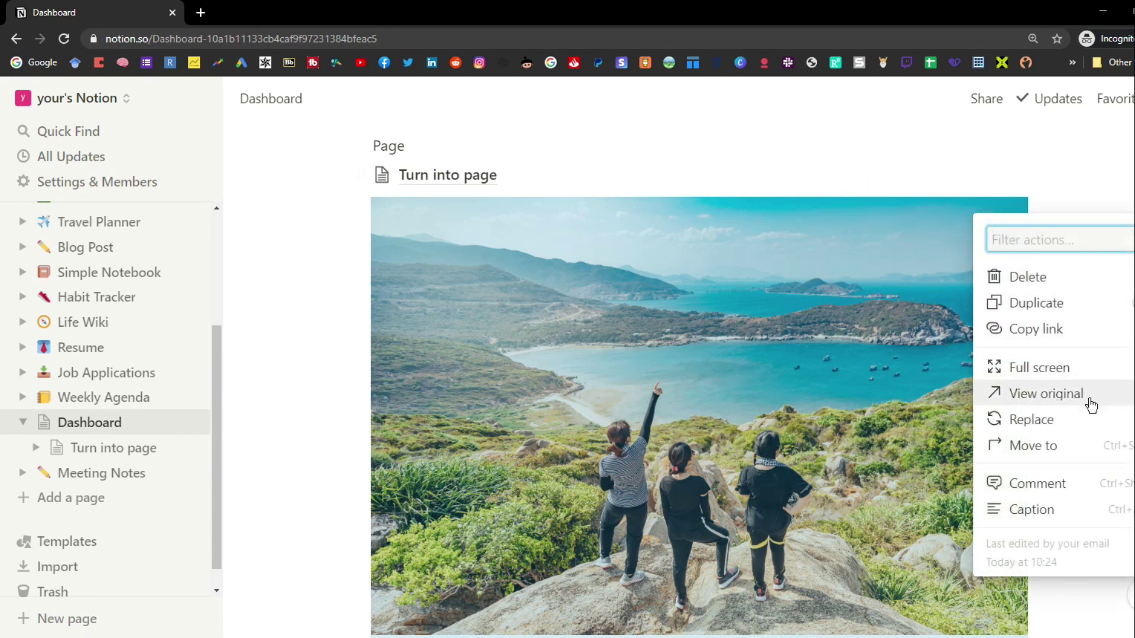
pyautogui.click(1079, 368)
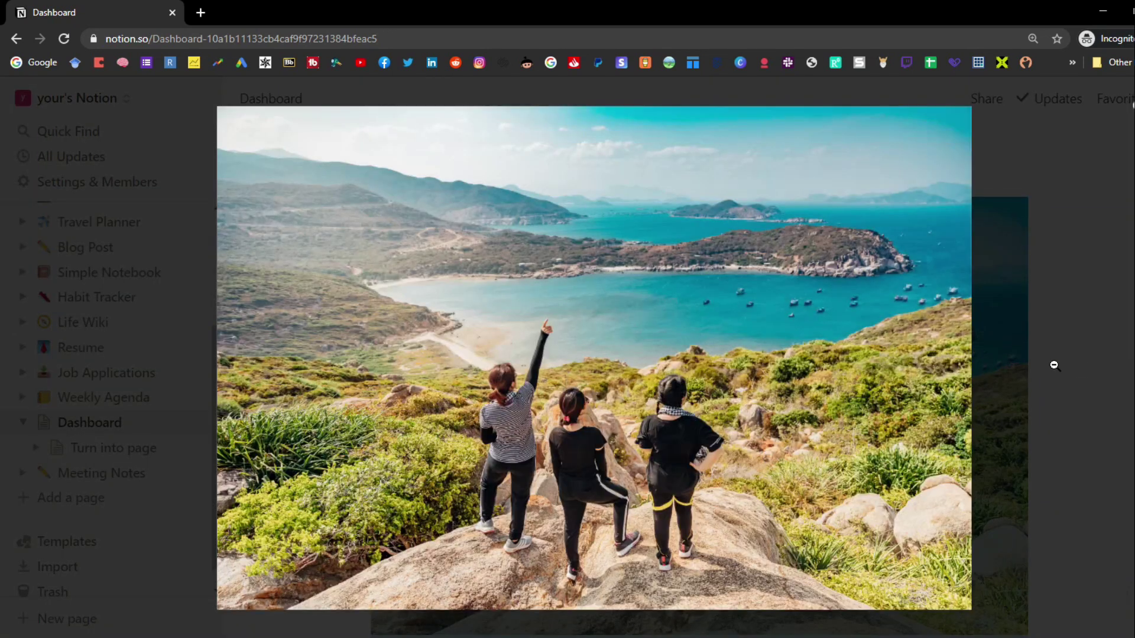
pyautogui.click(1075, 165)
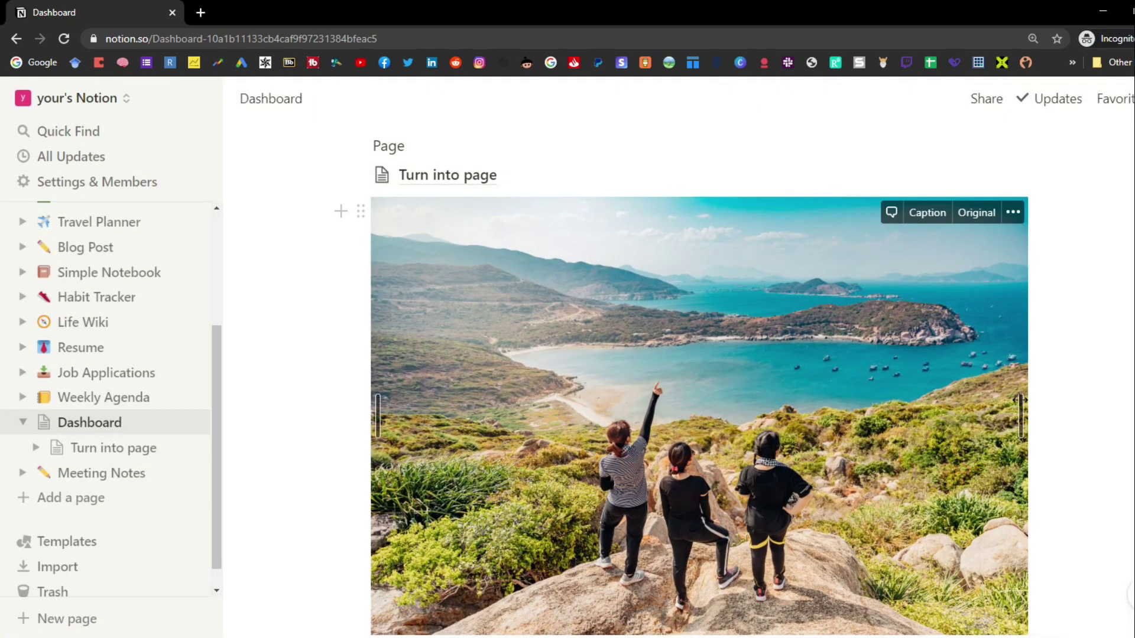
# Step: Shrink the bay image to less than half its width, and briefly check its block actions
pyautogui.moveTo(1020, 401); pyautogui.dragTo(820, 390)
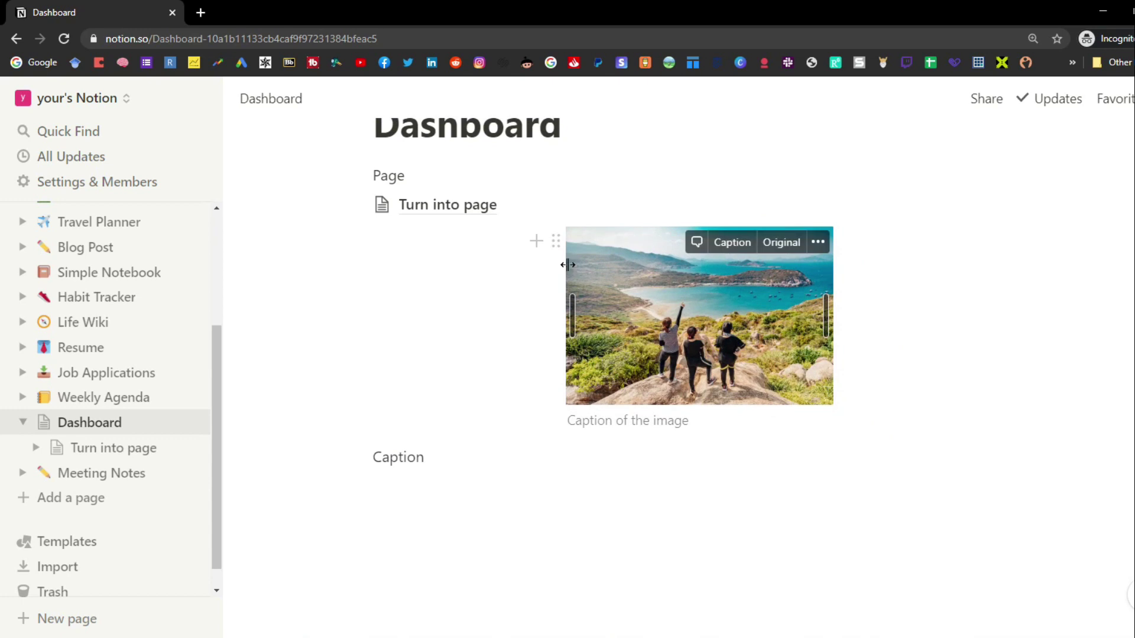
pyautogui.click(555, 240)
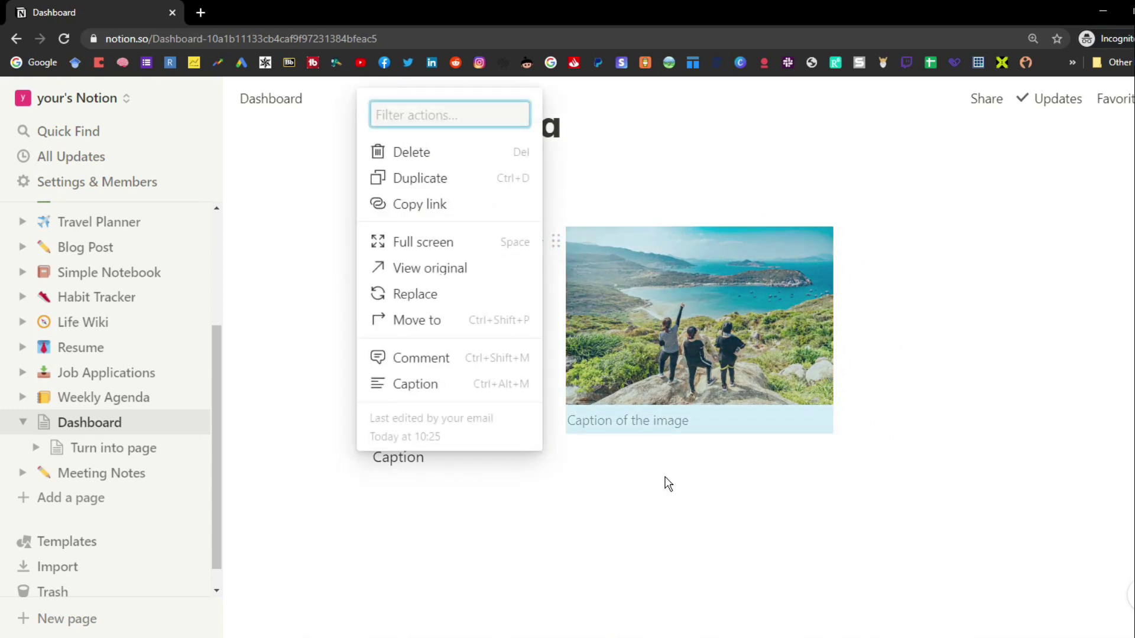
pyautogui.press('Escape')
# Step: Clear the "Caption" text below the image and move the empty block beside the image as a second column
pyautogui.doubleClick(425, 457)
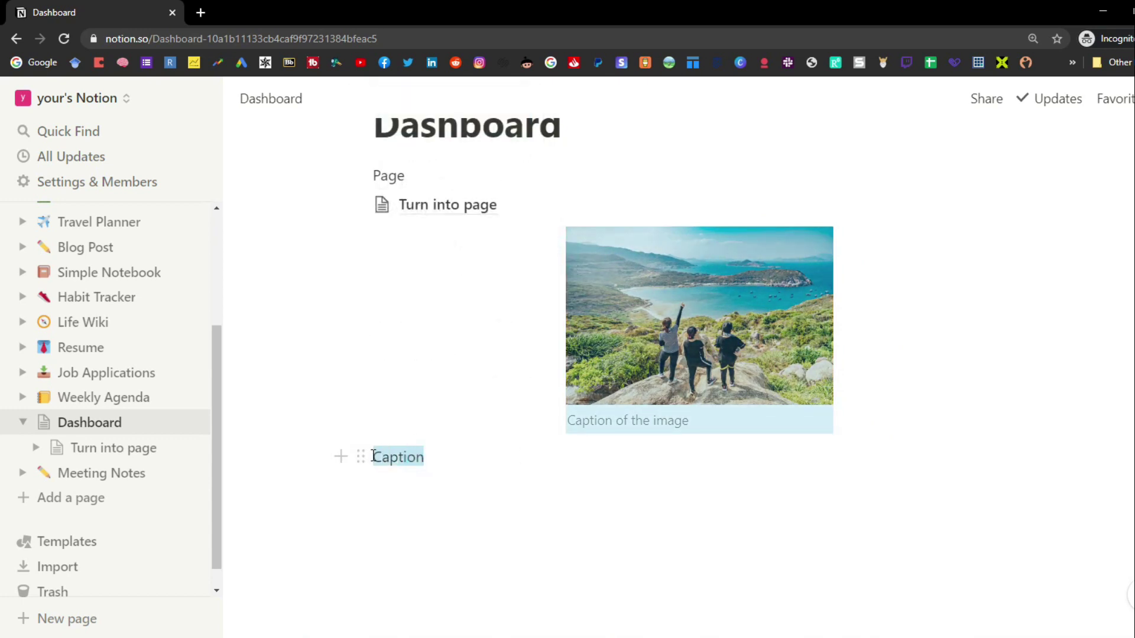
pyautogui.press('BackSpace')
pyautogui.moveTo(361, 454); pyautogui.dragTo(848, 304)
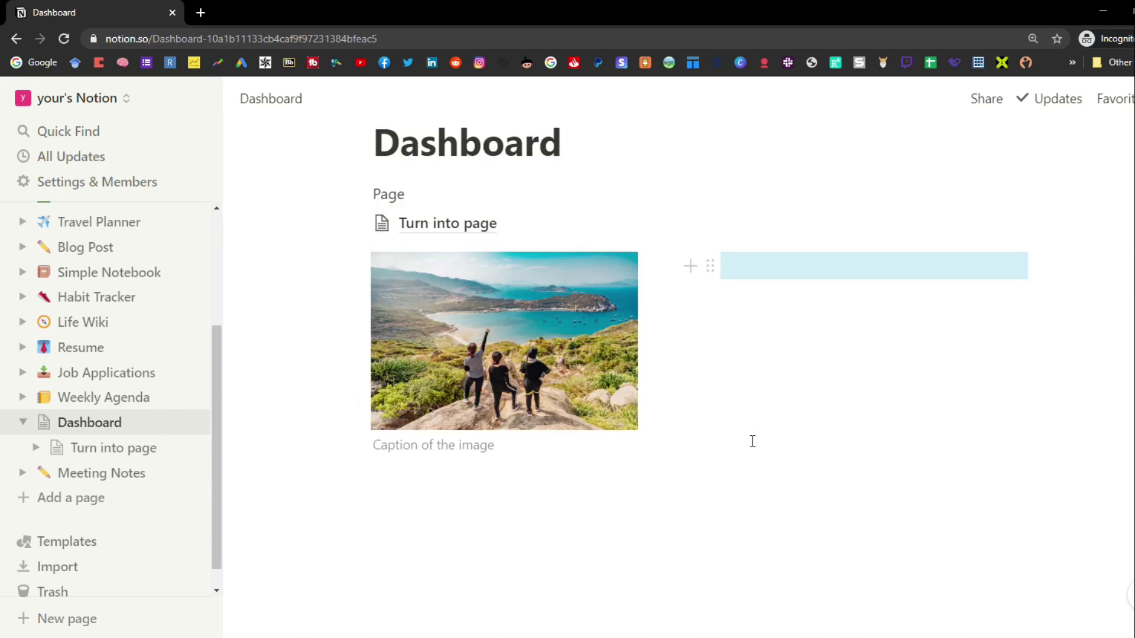
pyautogui.click(746, 275)
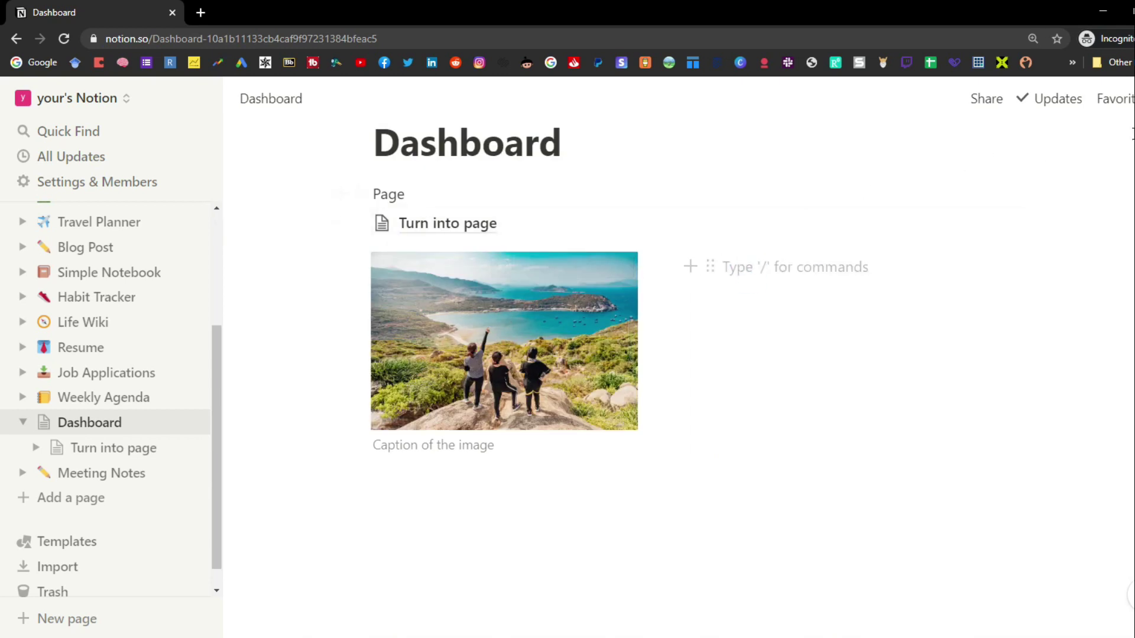
# Step: Turn on full width for the Dashboard page and close the sidebar
pyautogui.click(1122, 99)
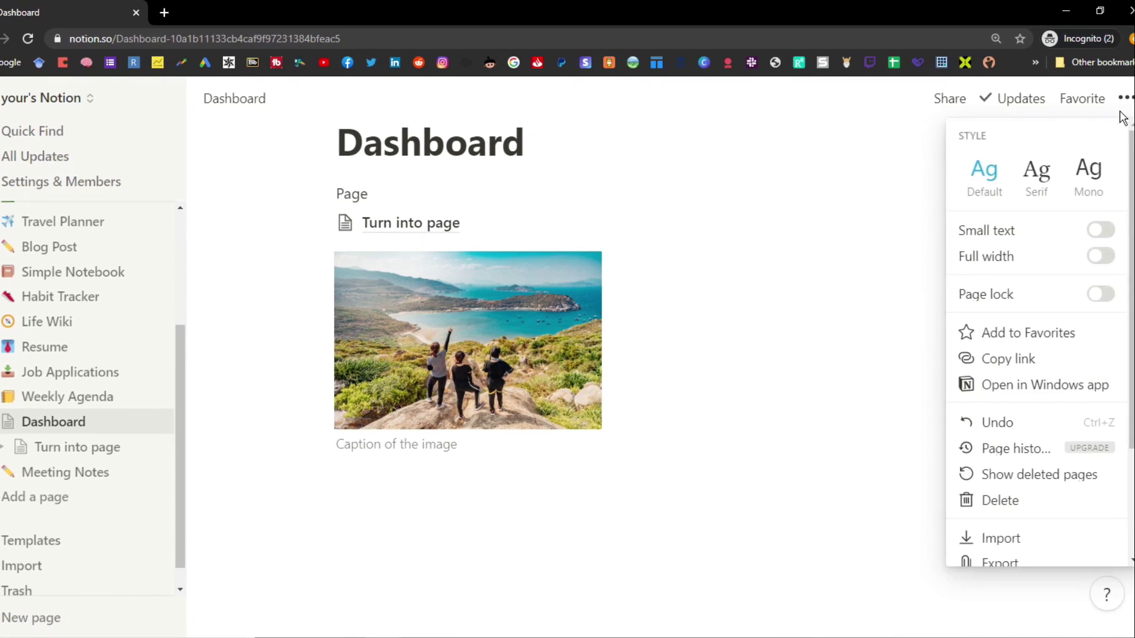
pyautogui.click(1081, 258)
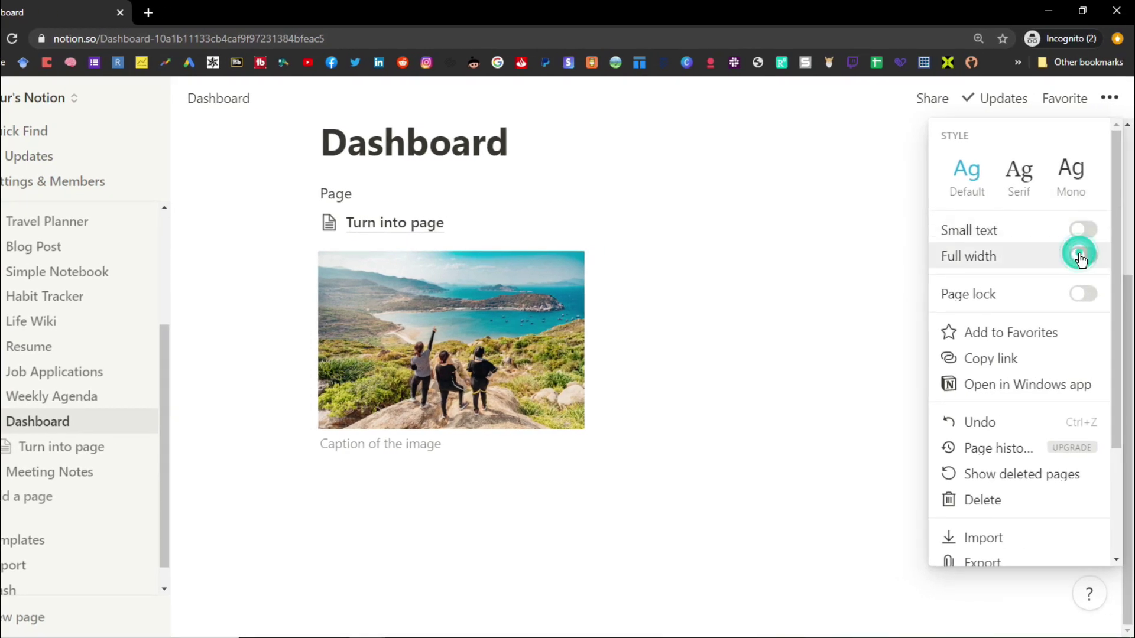
pyautogui.click(695, 351)
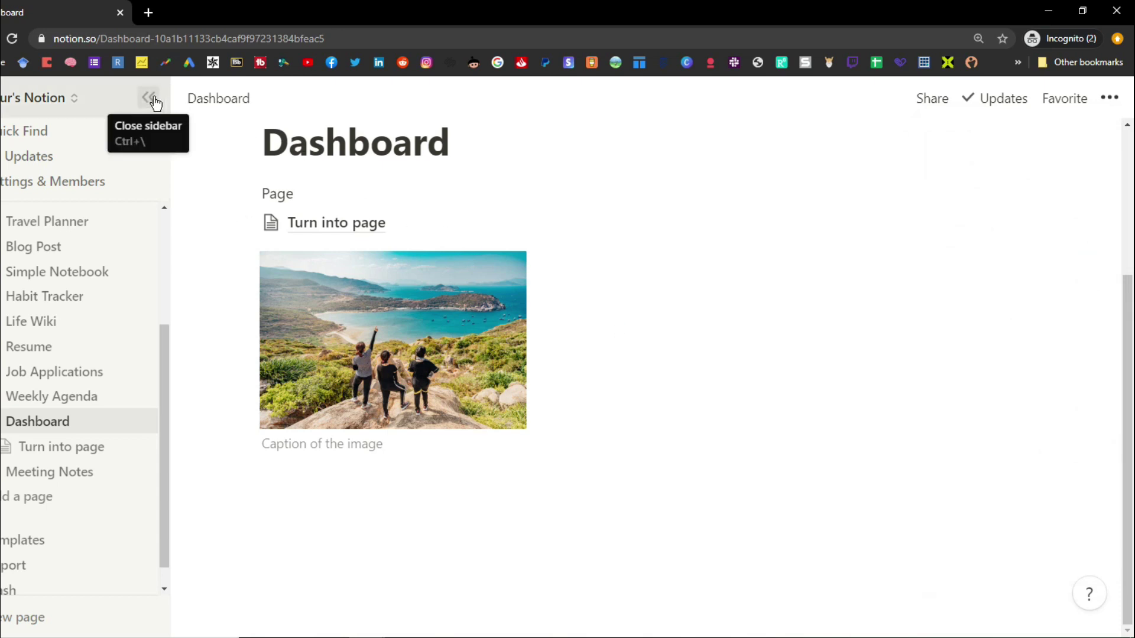
pyautogui.click(153, 98)
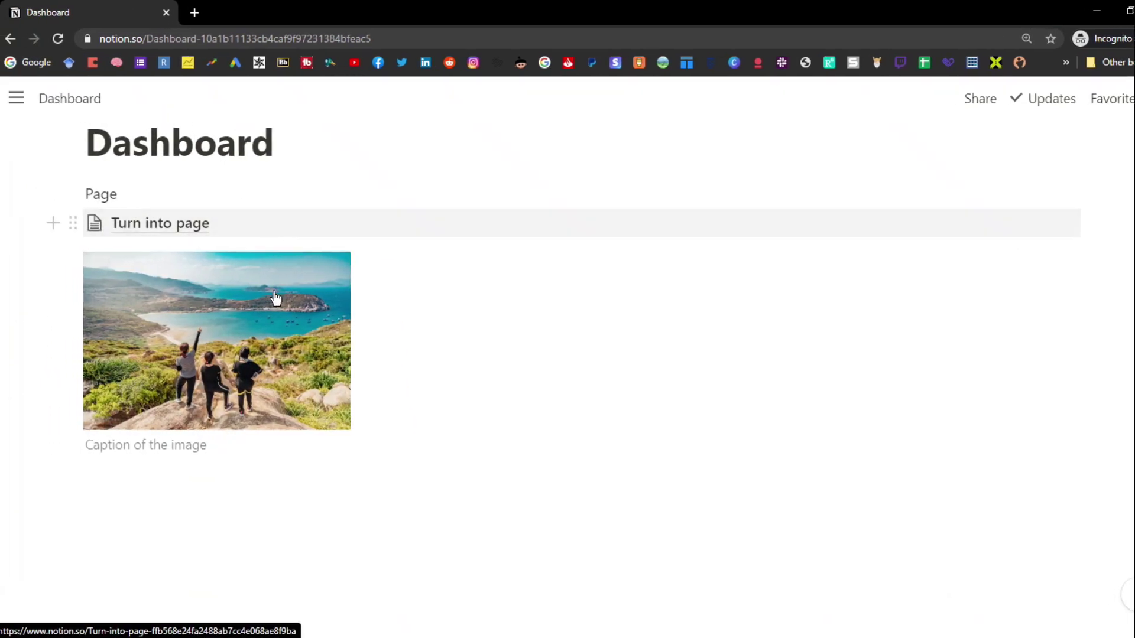
# Step: Narrow the image column so the second column sits closer to the picture, and enter "Start typing" in the second column
pyautogui.click(408, 263)
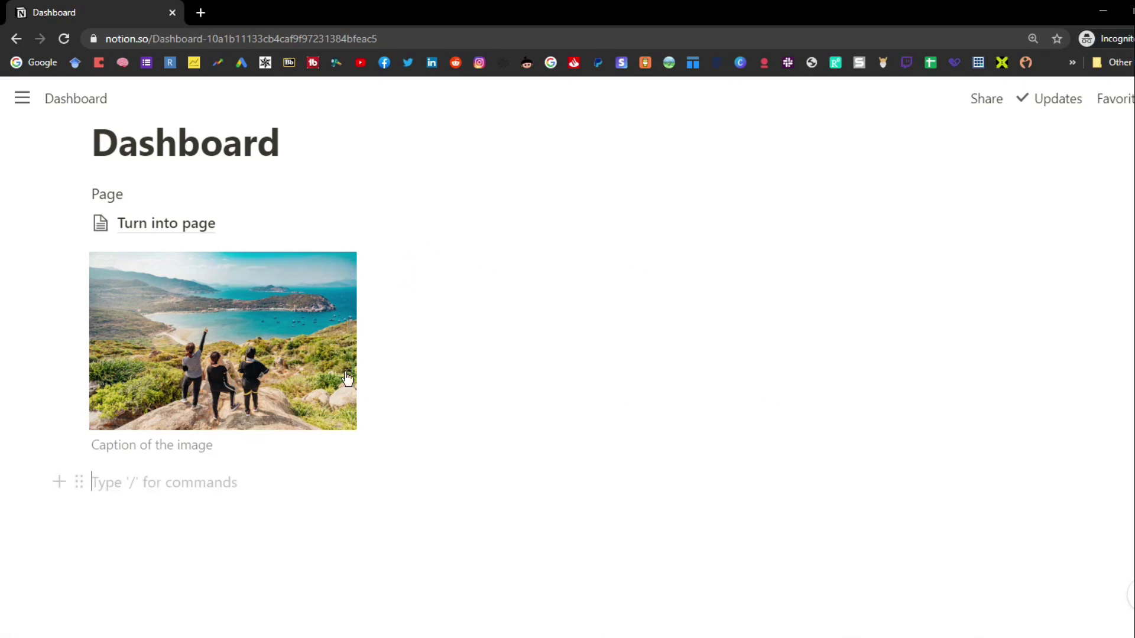
pyautogui.click(493, 273)
pyautogui.moveTo(603, 246); pyautogui.dragTo(458, 241)
pyautogui.click(469, 273)
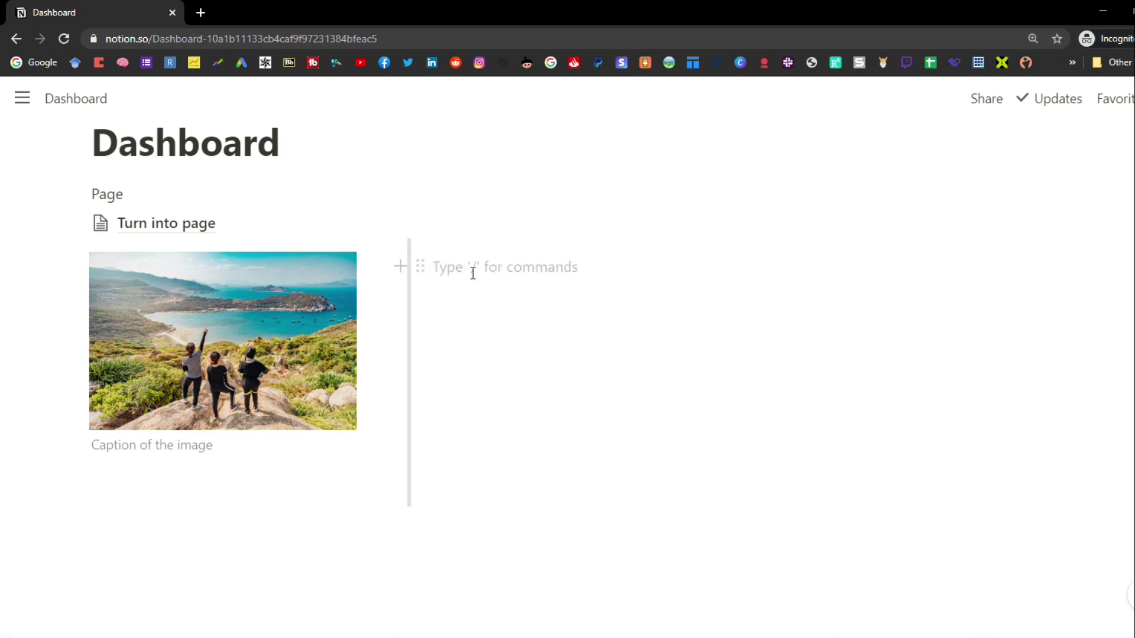
pyautogui.write('Start typing')
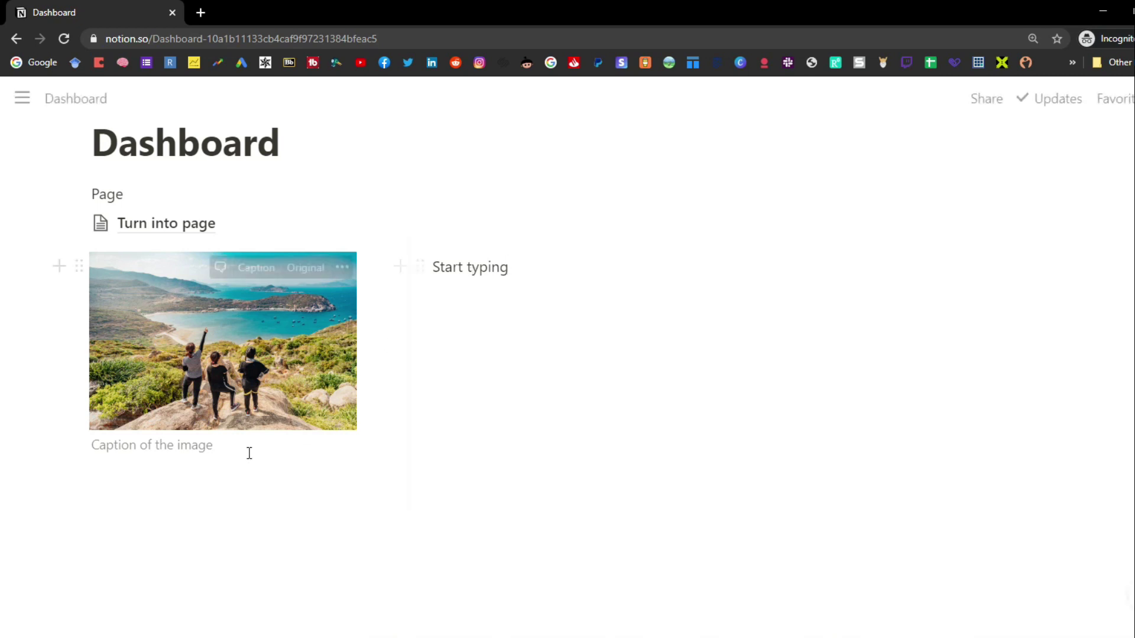
# Step: Create an empty block below the image, move it beside "Start typing" as a third column, and narrow the middle column
pyautogui.click(223, 471)
pyautogui.moveTo(76, 481); pyautogui.dragTo(743, 295)
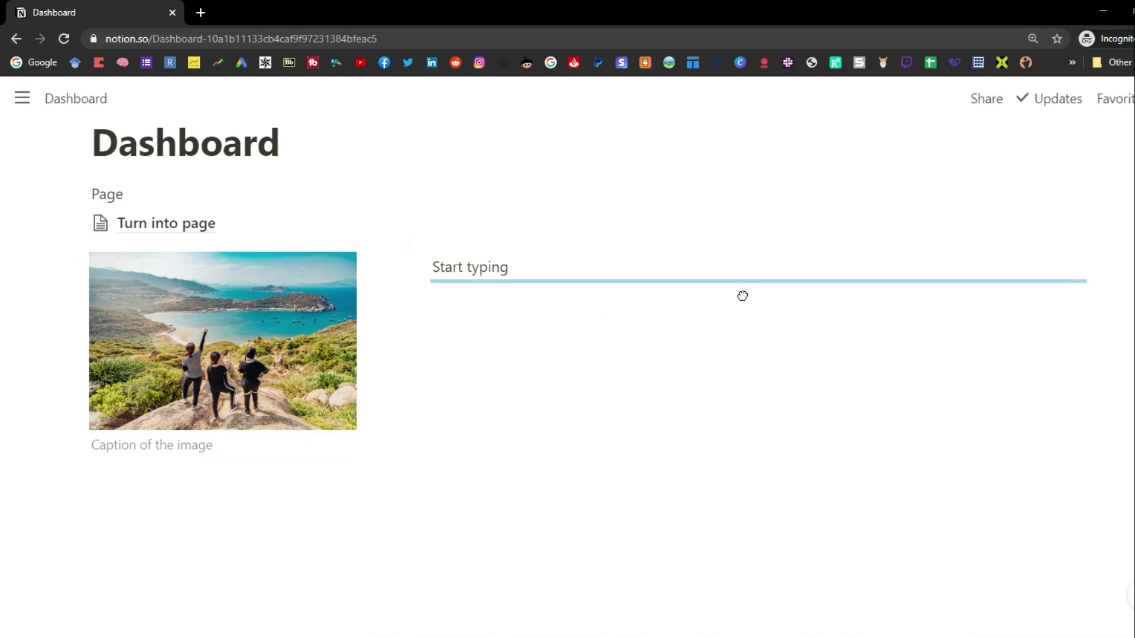
pyautogui.moveTo(1103, 268); pyautogui.dragTo(1109, 264)
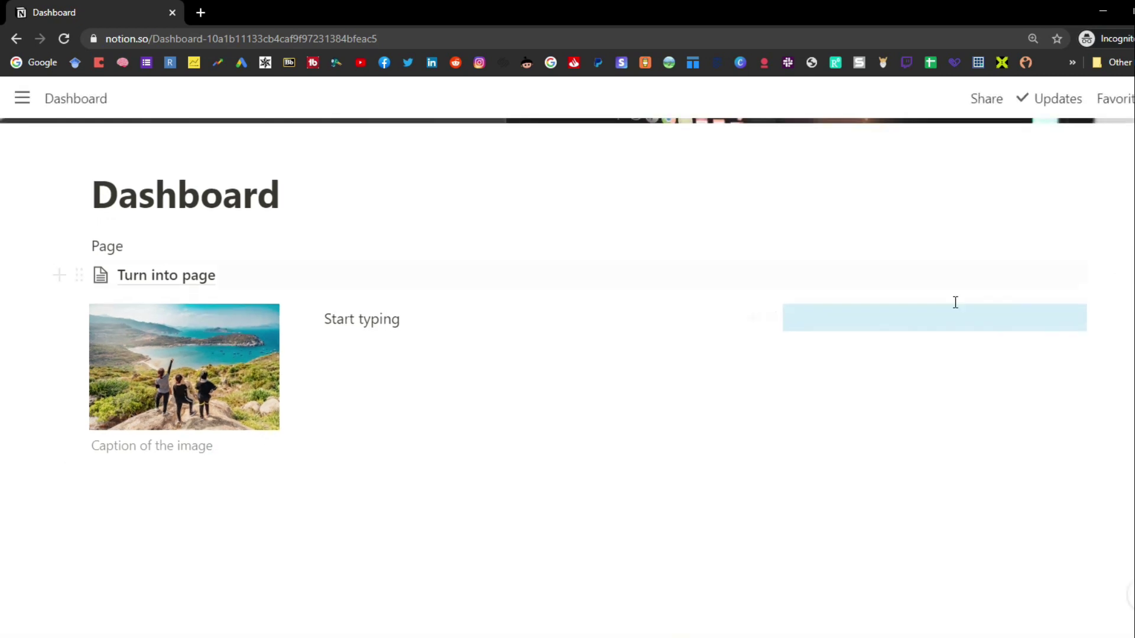
pyautogui.click(861, 320)
pyautogui.scroll(2, 692, 335)
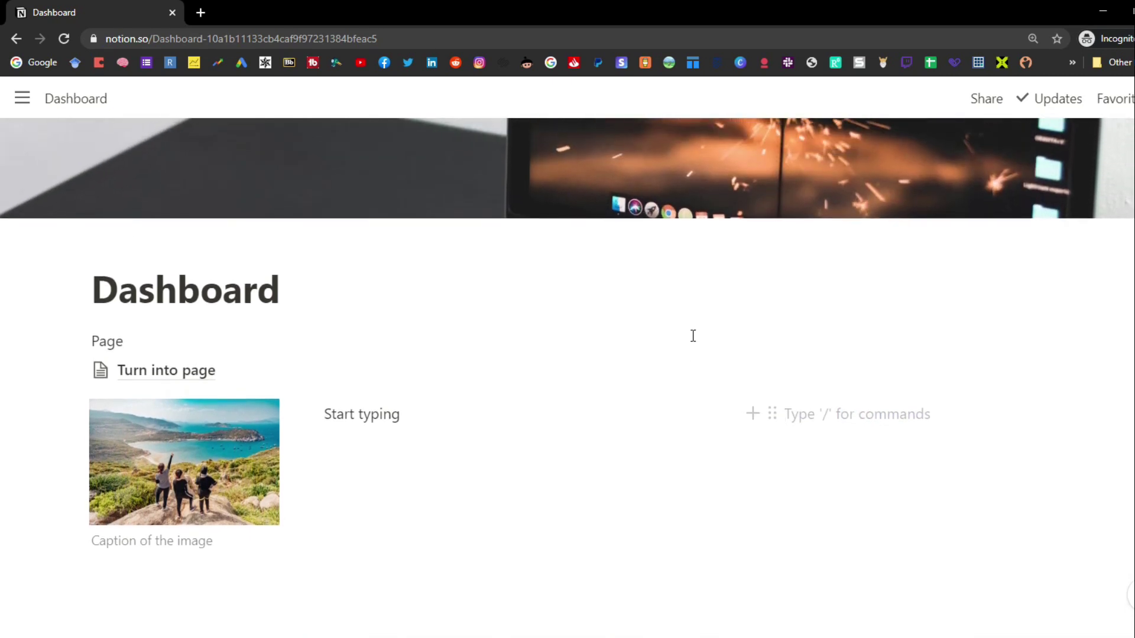
pyautogui.moveTo(764, 408); pyautogui.dragTo(630, 413)
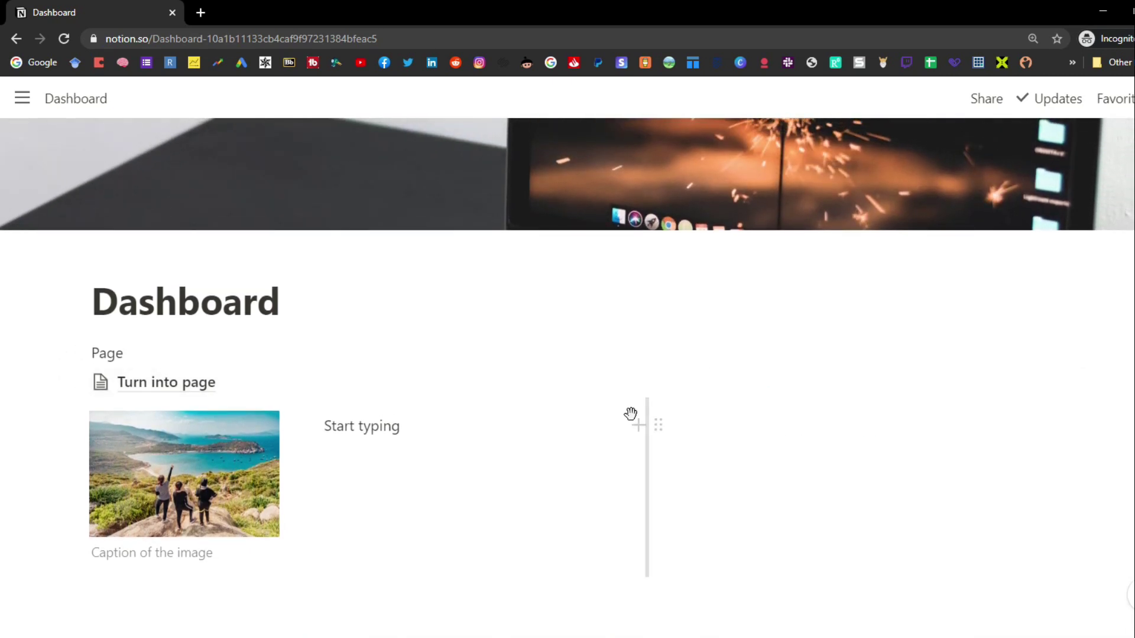
# Step: Add a blank block below "Start typing" and select all blocks on the page to view the column layout
pyautogui.tripleClick(429, 432)
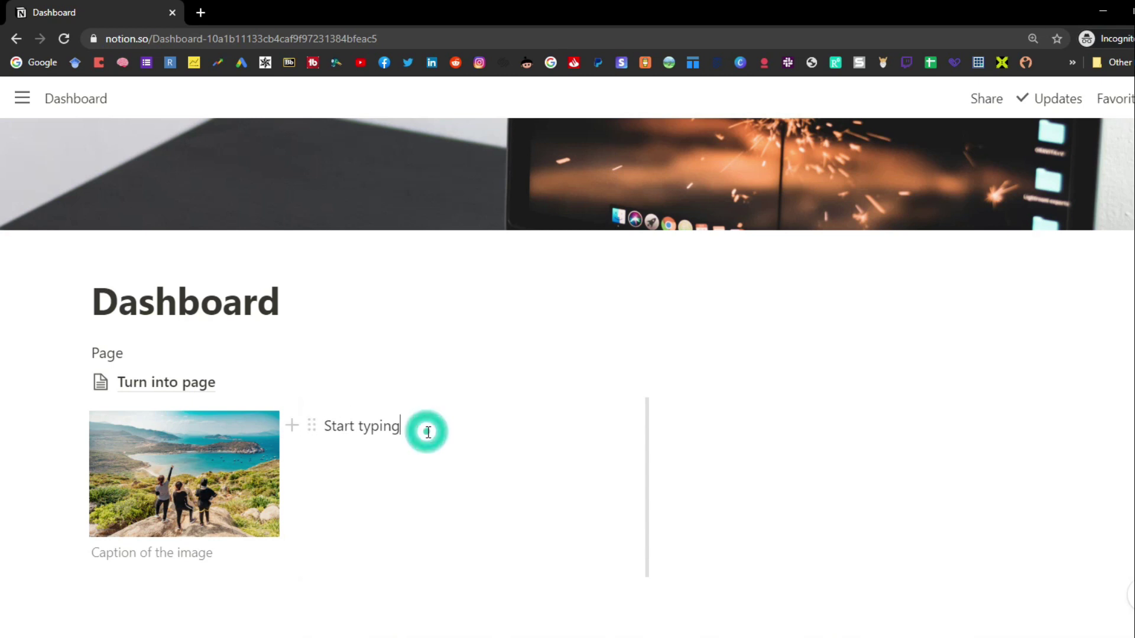
pyautogui.click(366, 465)
pyautogui.hotkey('ctrl', 'a')
pyautogui.hotkey('ctrl', 'a')
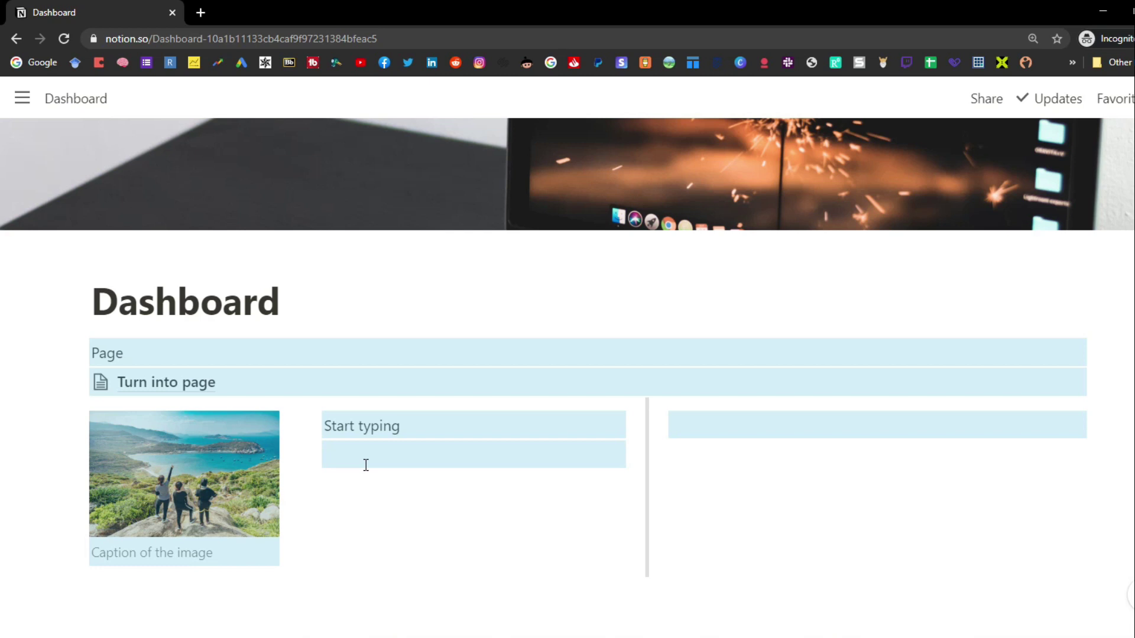
# Step: Delete the "Start typing" text and the empty blocks beside the image to remove both extra columns
pyautogui.click(366, 464)
pyautogui.moveTo(362, 409); pyautogui.dragTo(729, 456)
pyautogui.press('BackSpace')
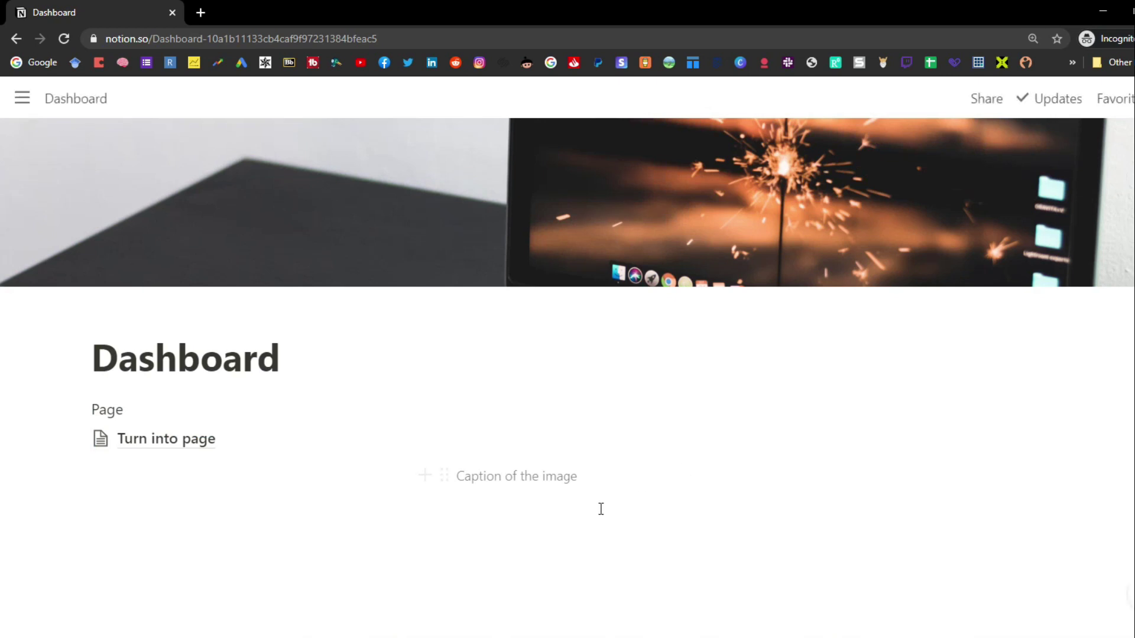
# Step: Widen the captioned image to the full page width and reduce its height to a banner-like strip
pyautogui.scroll(-3, 595, 488)
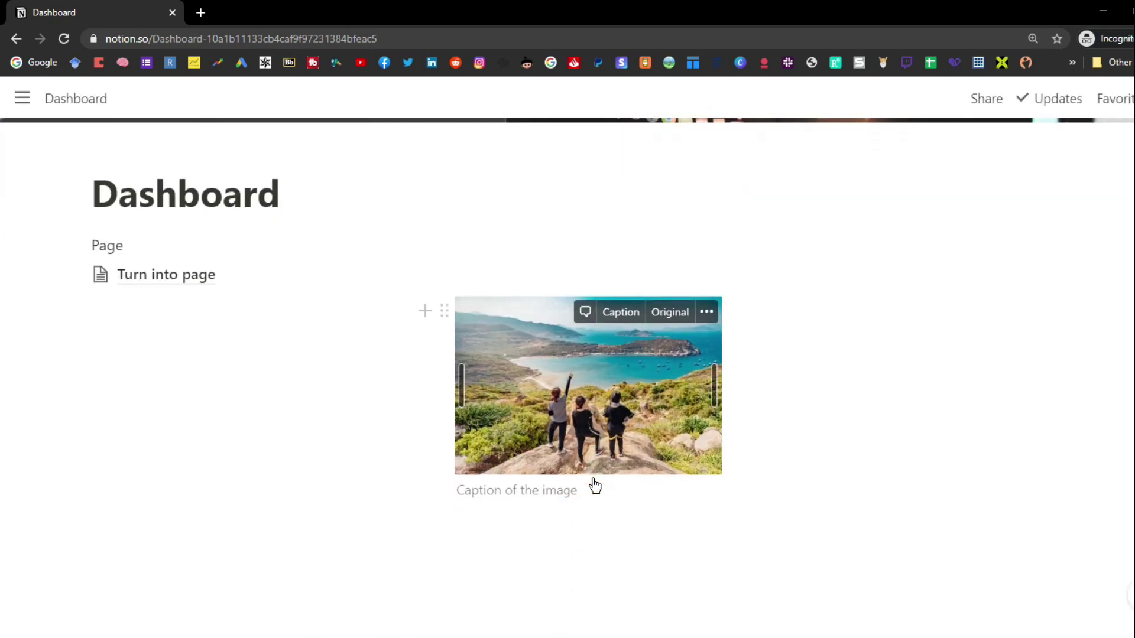
pyautogui.moveTo(709, 371); pyautogui.dragTo(1134, 443)
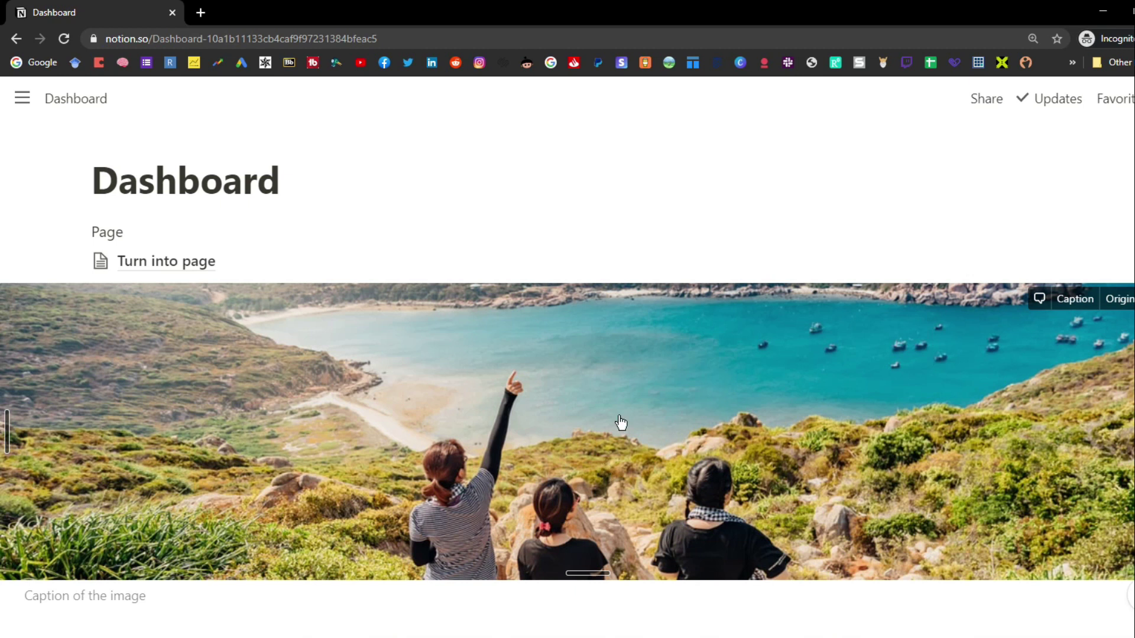
pyautogui.scroll(-2, 648, 289)
pyautogui.moveTo(577, 470); pyautogui.dragTo(579, 435)
pyautogui.moveTo(584, 377); pyautogui.dragTo(584, 355)
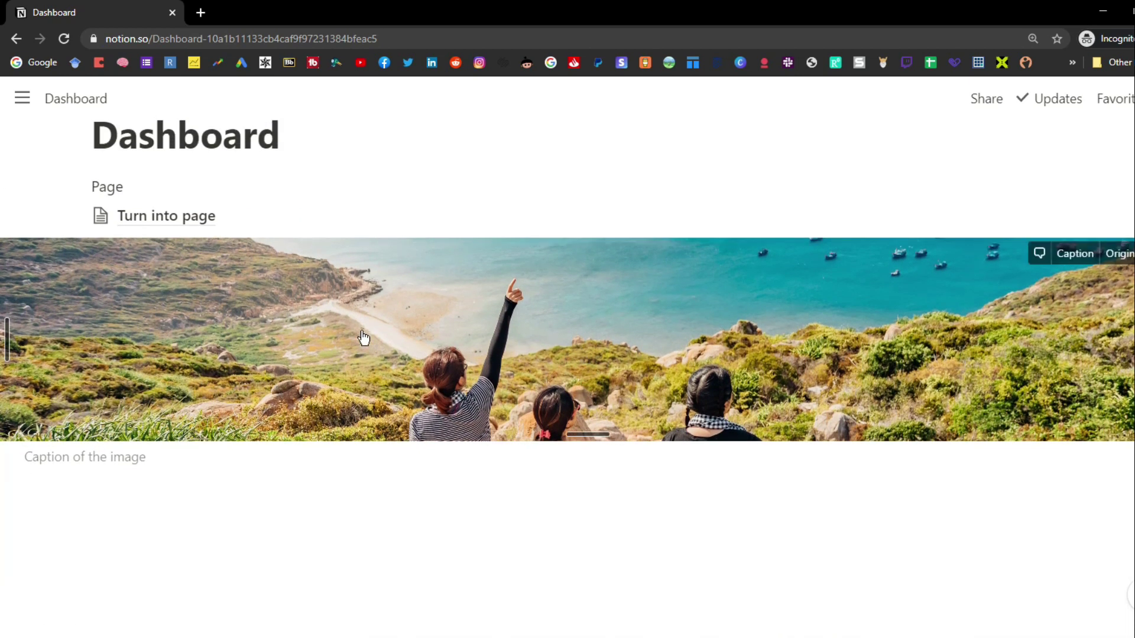
pyautogui.scroll(2, 363, 339)
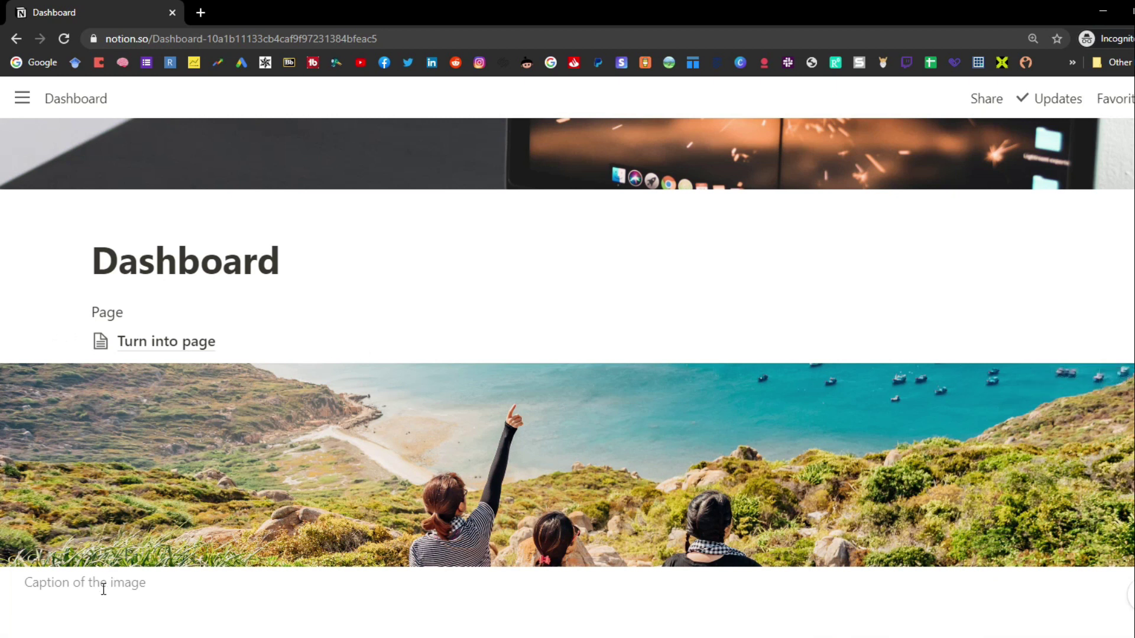
pyautogui.scroll(2, 380, 317)
pyautogui.scroll(-4, 380, 316)
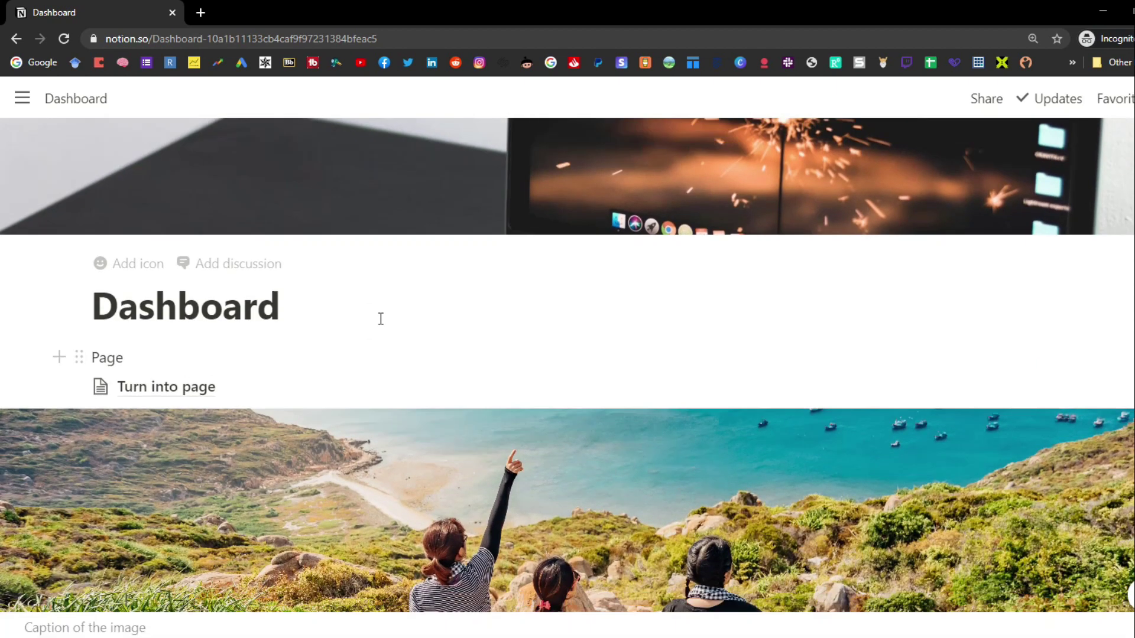
# Step: Insert a Web bookmark block in the empty line below the captioned image
pyautogui.click(241, 488)
pyautogui.write('/')
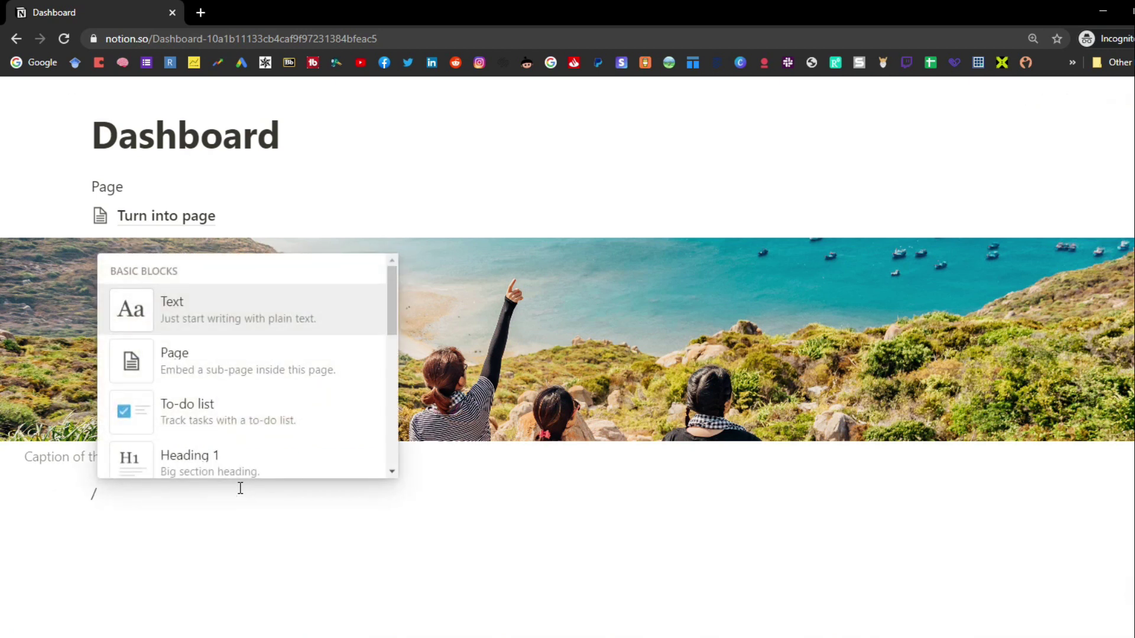
pyautogui.scroll(-10, 392, 308)
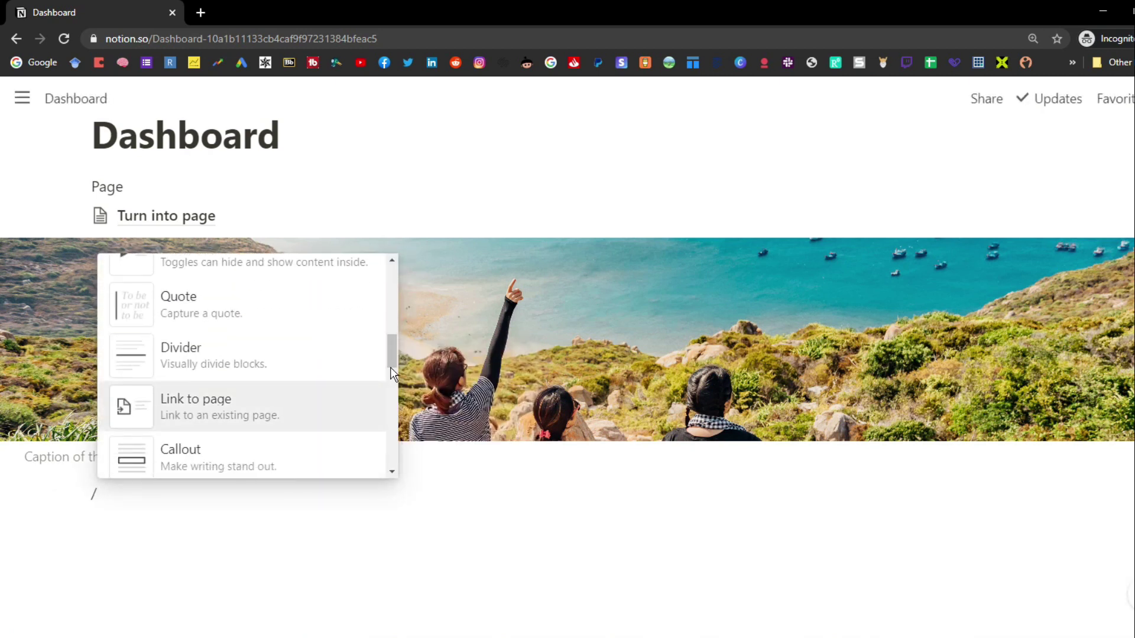
pyautogui.scroll(-10, 392, 384)
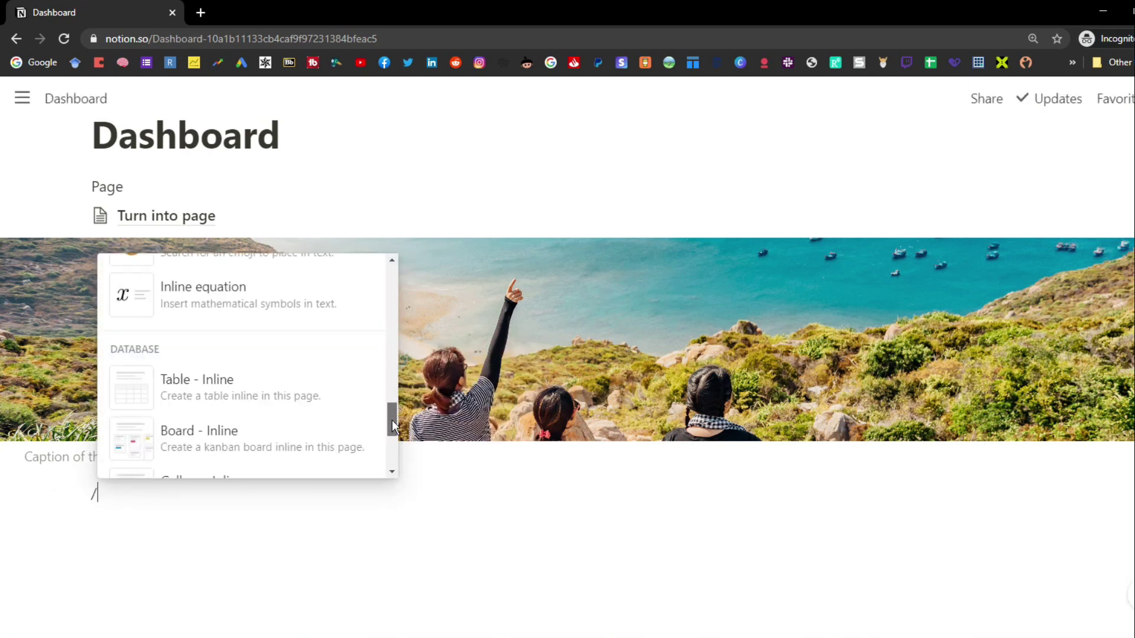
pyautogui.moveTo(392, 400); pyautogui.dragTo(392, 441)
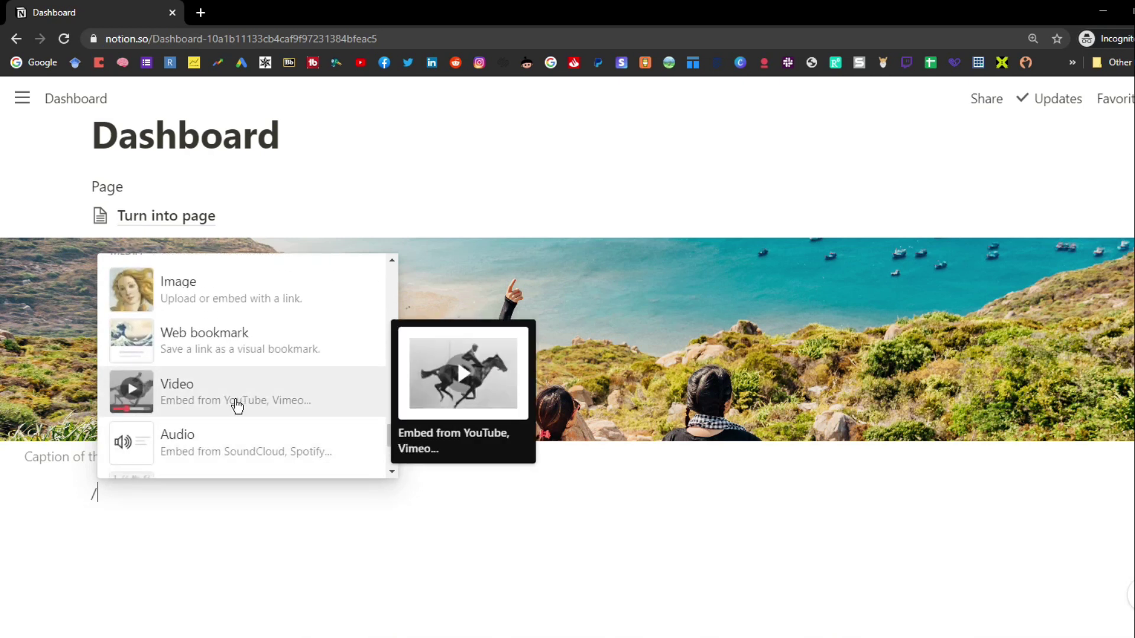
pyautogui.click(191, 347)
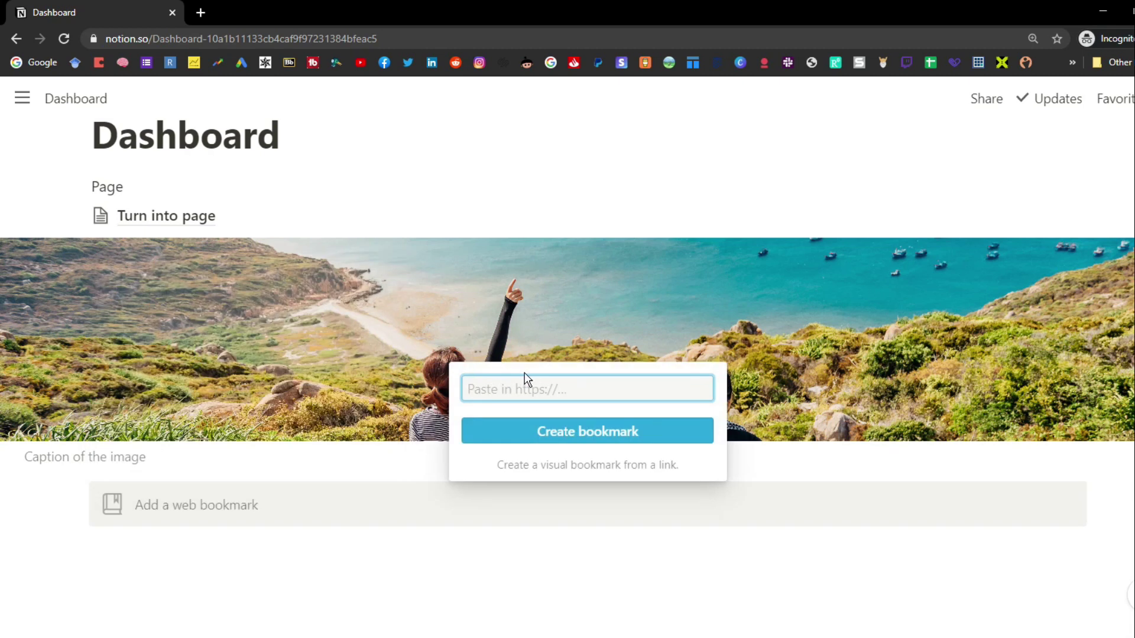
# Step: Copy the address of the Google homepage from a new browser tab and create the web bookmark from it
pyautogui.click(201, 13)
pyautogui.click(36, 62)
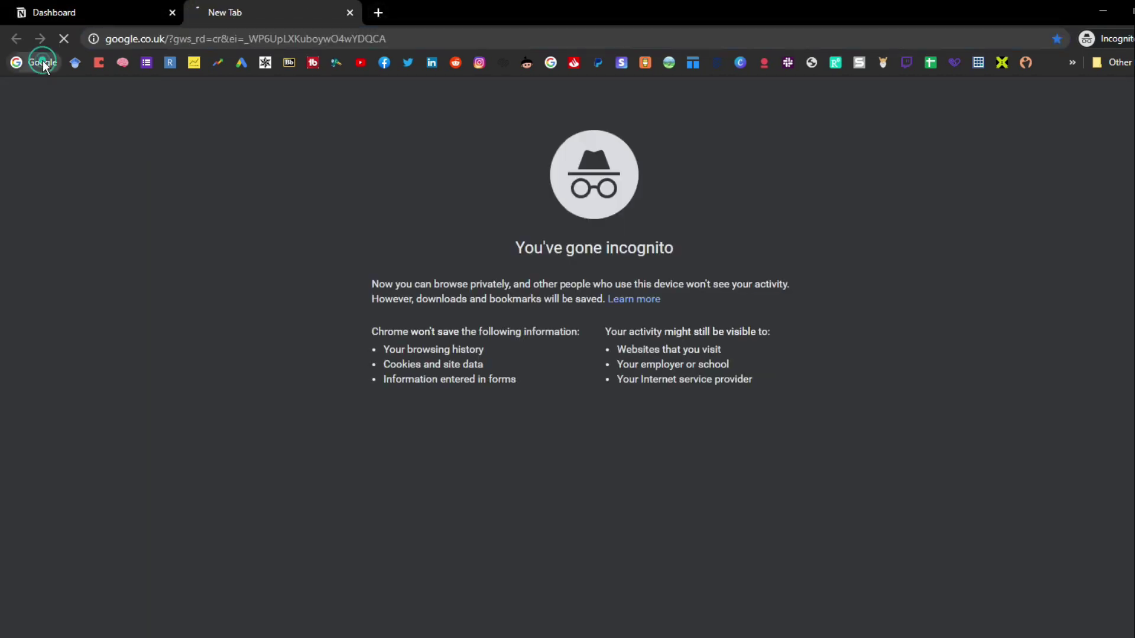
pyautogui.click(173, 39)
pyautogui.hotkey('ctrl', 'c')
pyautogui.click(95, 13)
pyautogui.click(510, 386)
pyautogui.hotkey('ctrl', 'v')
pyautogui.click(543, 438)
pyautogui.scroll(-1, 454, 475)
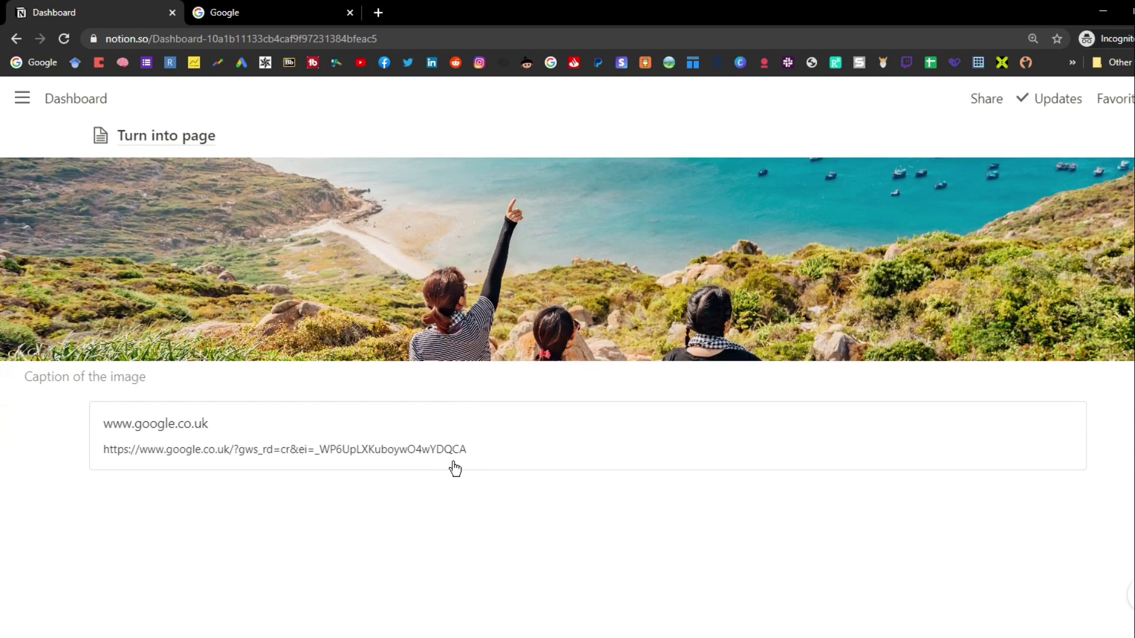
# Step: Open the Google bookmark to test its link, and close the extra Google browser tabs
pyautogui.click(856, 464)
pyautogui.click(527, 12)
pyautogui.click(350, 12)
# Step: Paste the copied Google link into a new block below the bookmark
pyautogui.click(79, 416)
pyautogui.click(426, 524)
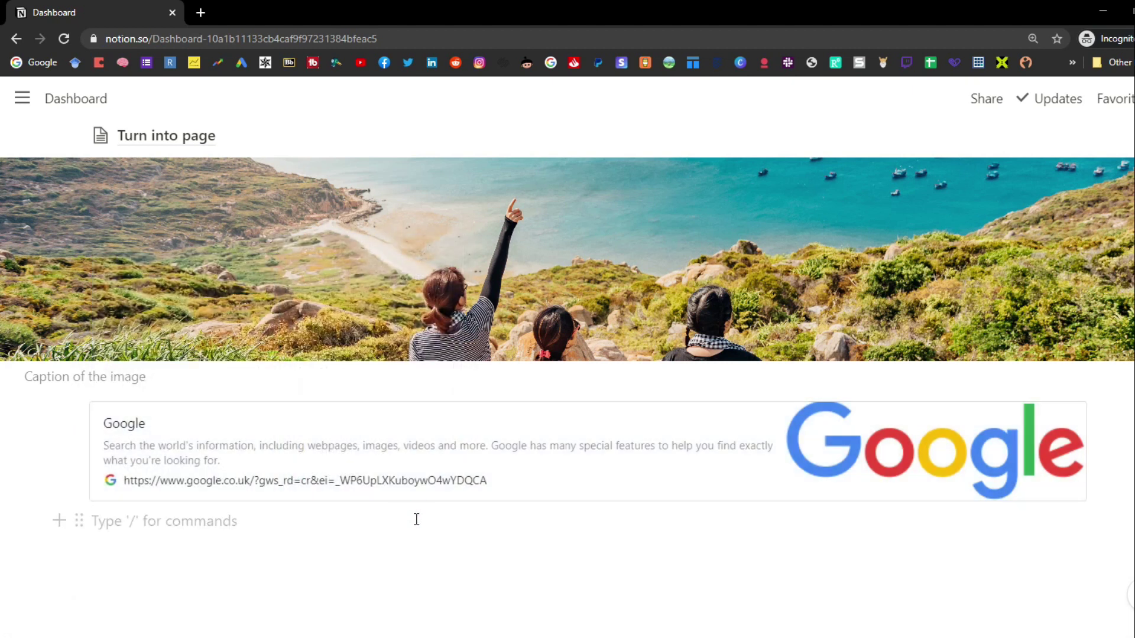
pyautogui.hotkey('ctrl', 'v')
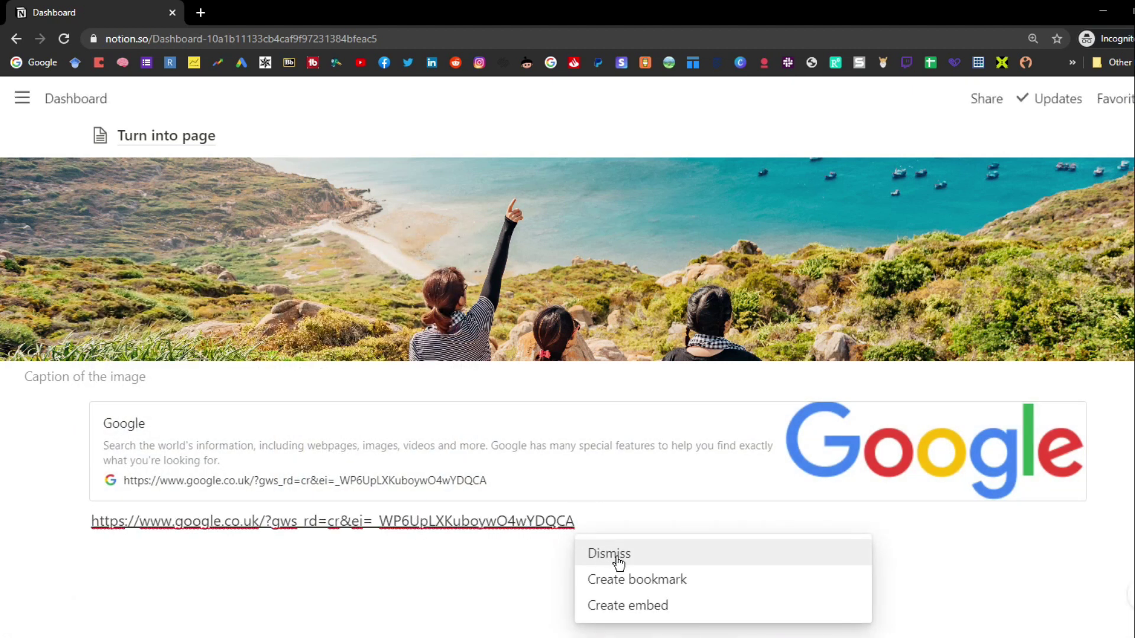
# Step: Create a web bookmark from the pasted Google link, open it to check the page, and return to the Dashboard
pyautogui.click(633, 612)
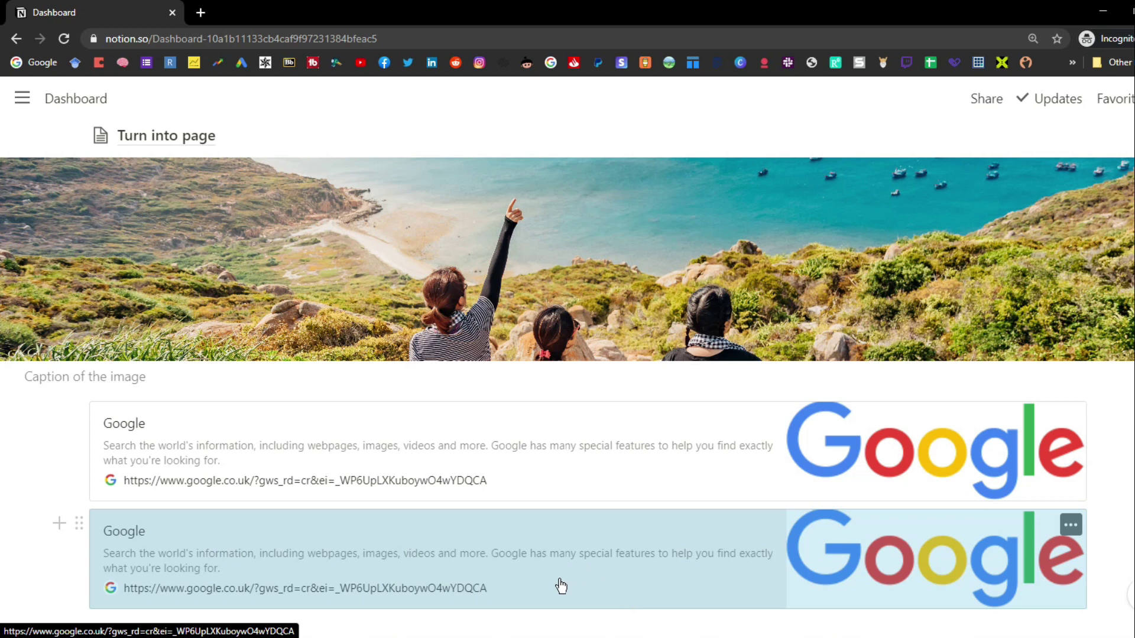
pyautogui.click(574, 574)
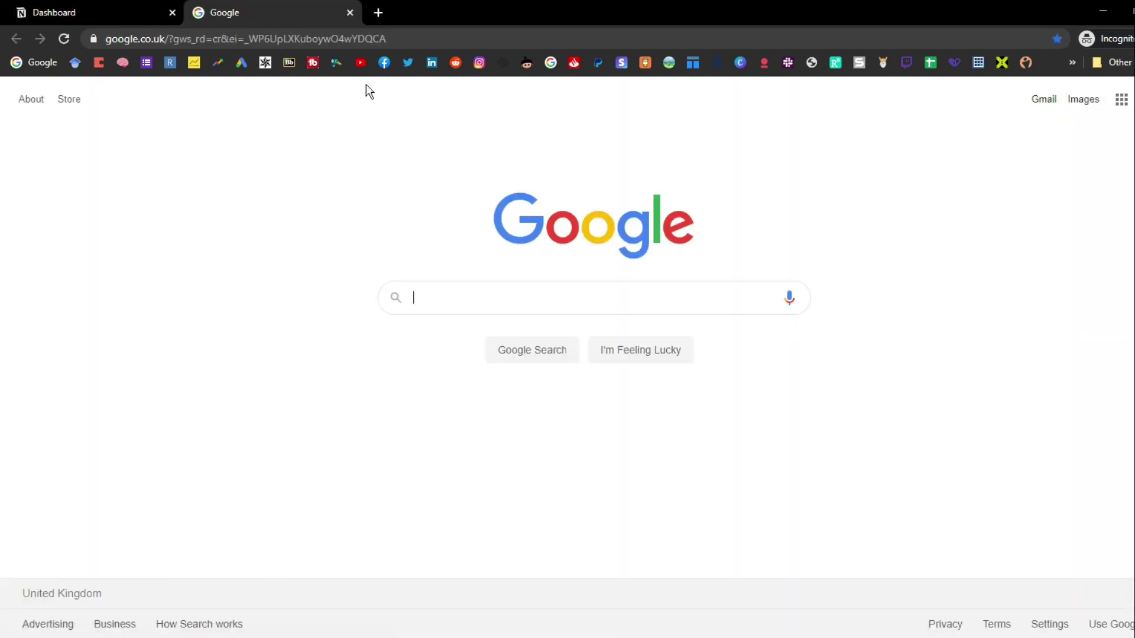
pyautogui.click(353, 16)
# Step: Delete both Google bookmarks and the captioned landscape image from the Dashboard page
pyautogui.click(83, 410)
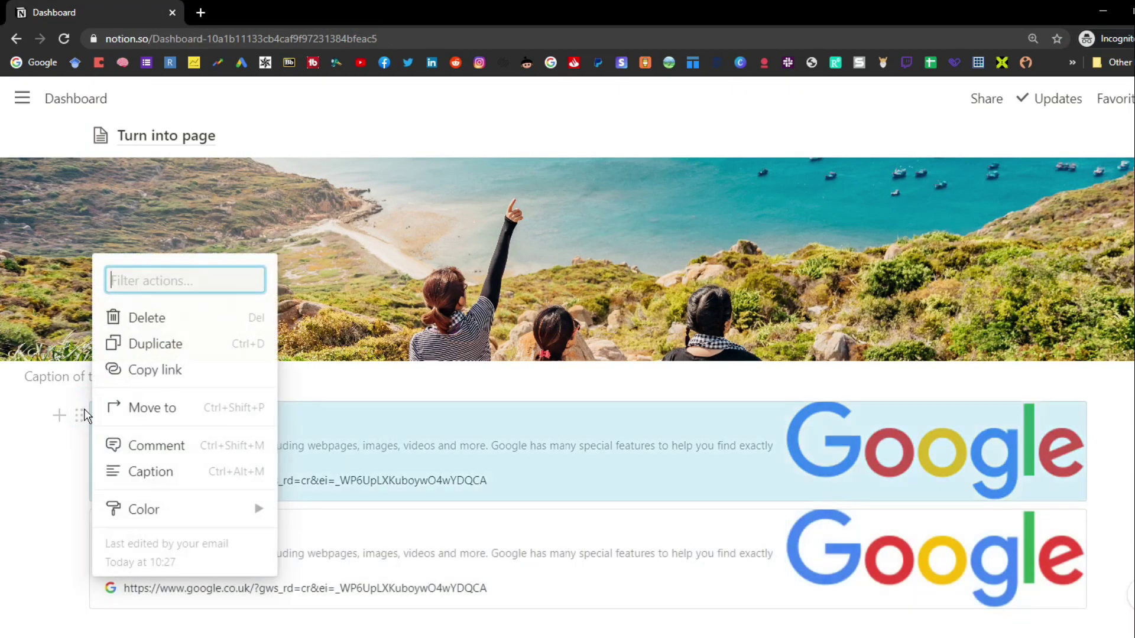
pyautogui.press('Delete')
pyautogui.moveTo(157, 527); pyautogui.dragTo(154, 464)
pyautogui.press('Delete')
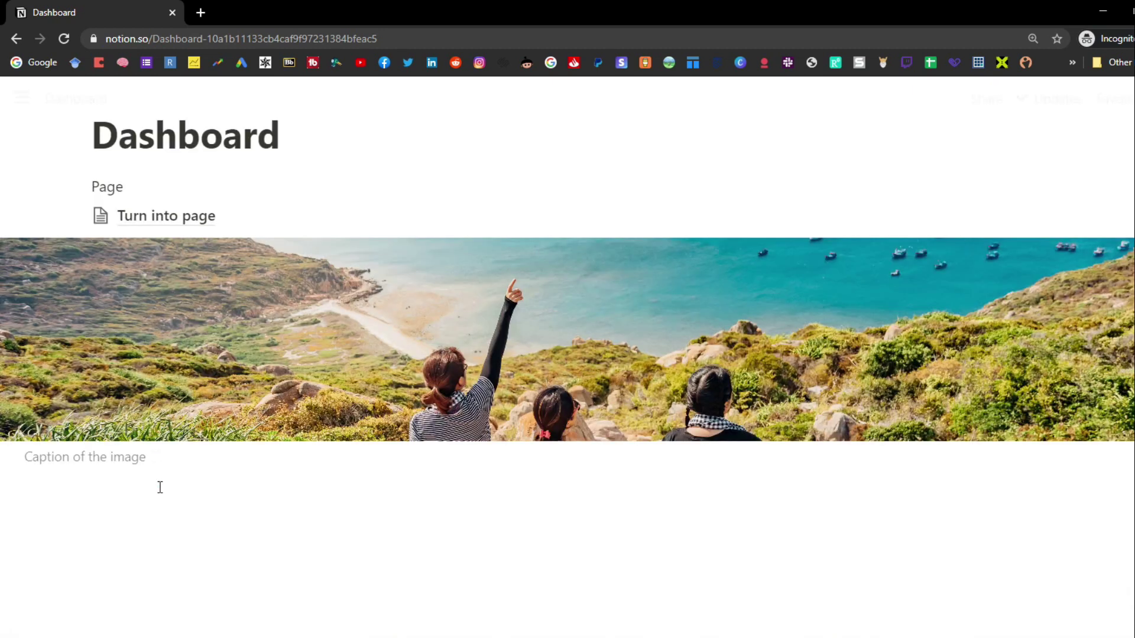
pyautogui.press('Delete')
# Step: Examine the media and embed block types available for a new block below the Turn into page link
pyautogui.click(152, 469)
pyautogui.write('/')
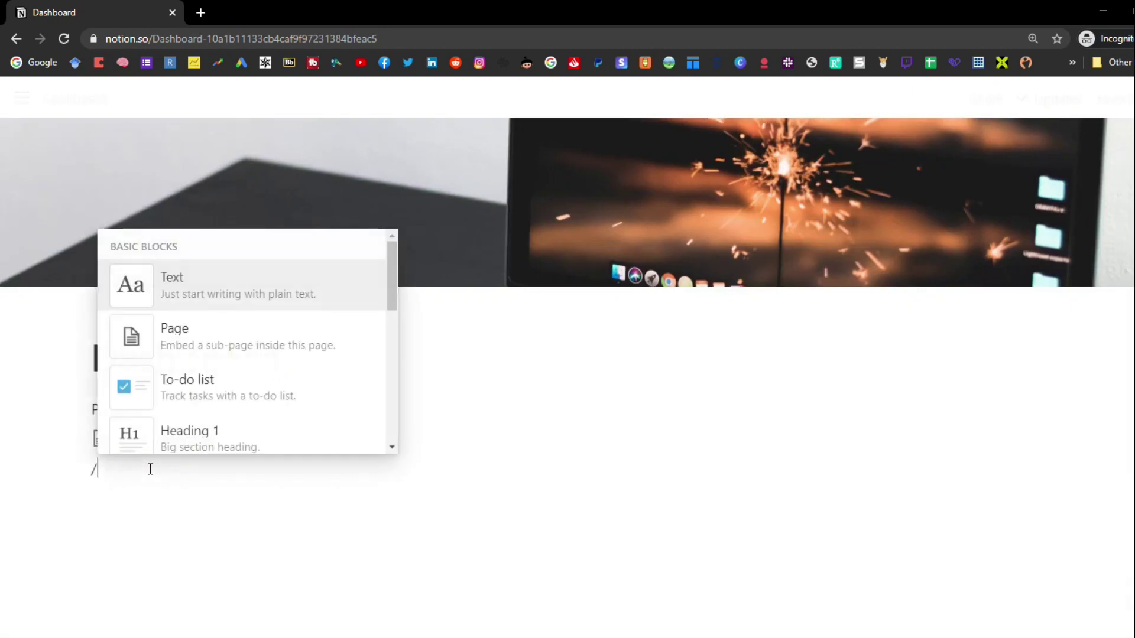
pyautogui.moveTo(389, 272); pyautogui.dragTo(391, 387)
pyautogui.scroll(-10, 392, 421)
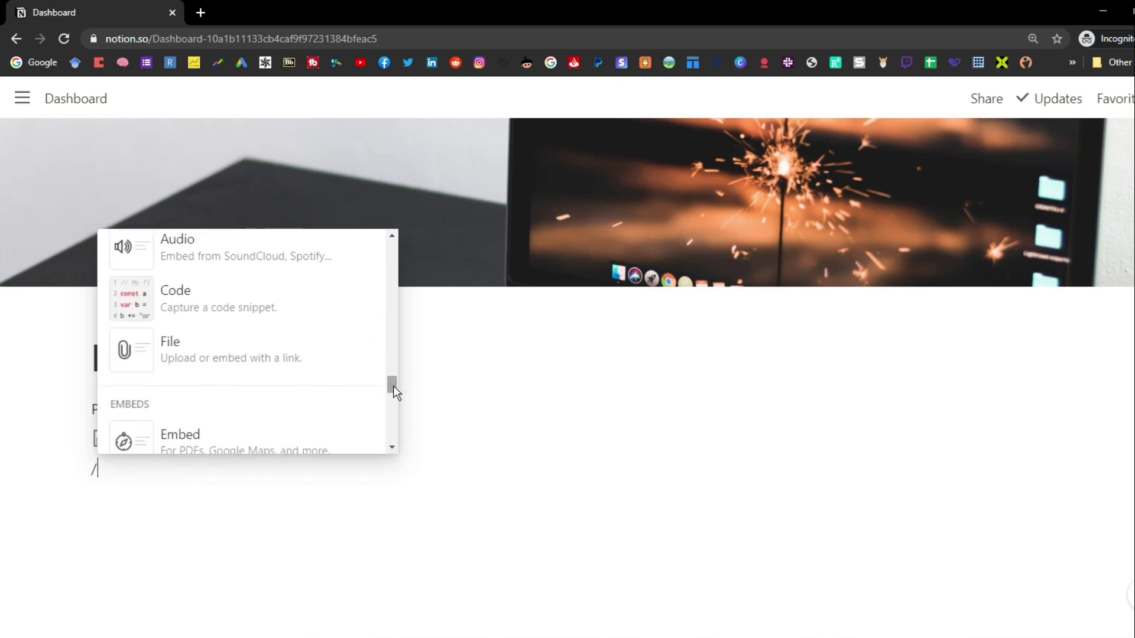
pyautogui.scroll(-12, 394, 393)
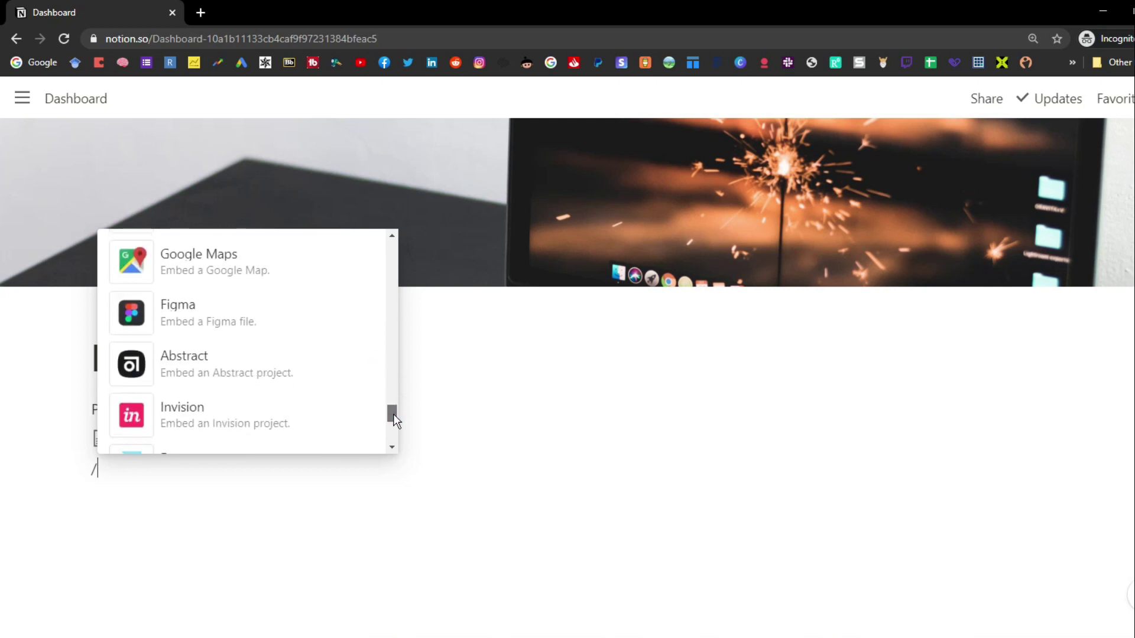
pyautogui.scroll(10, 395, 438)
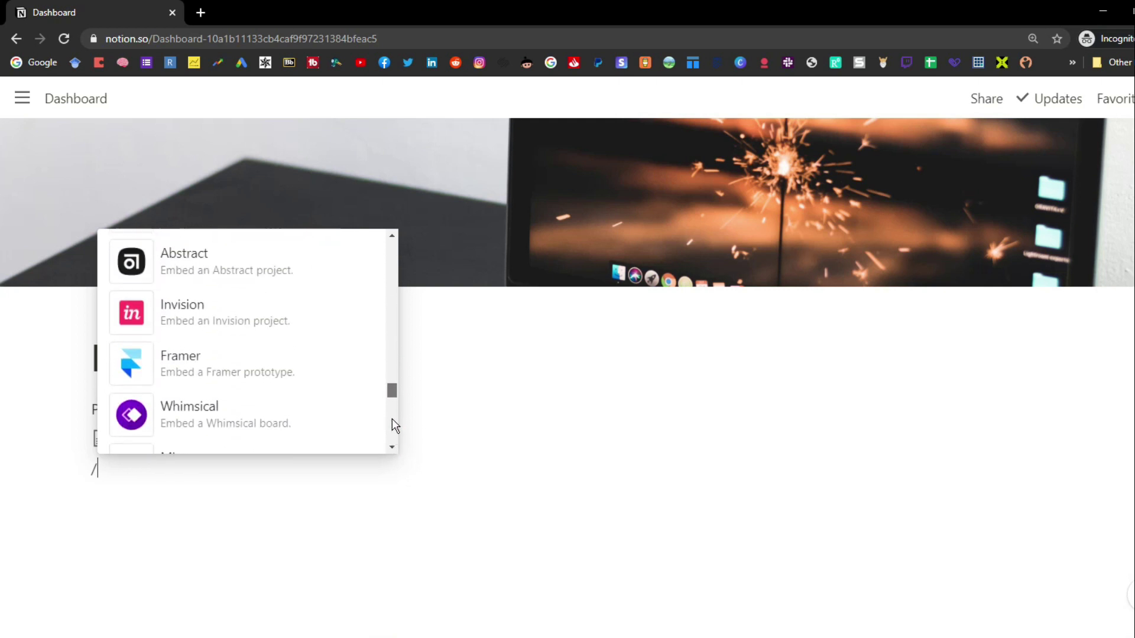
pyautogui.scroll(3, 392, 392)
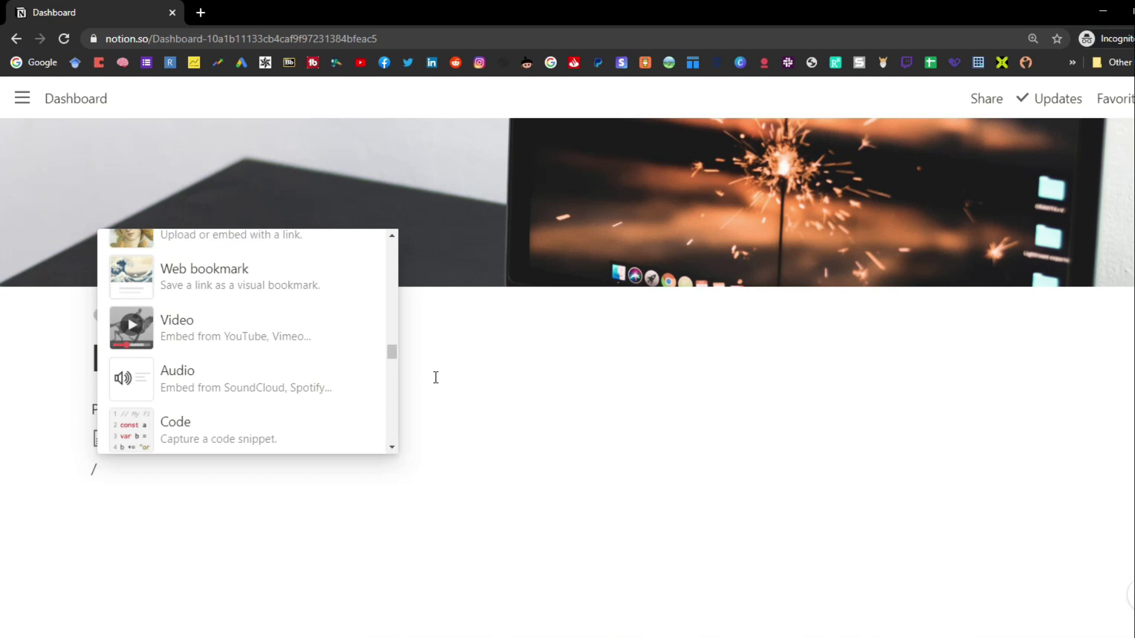
pyautogui.click(183, 466)
pyautogui.press('BackSpace')
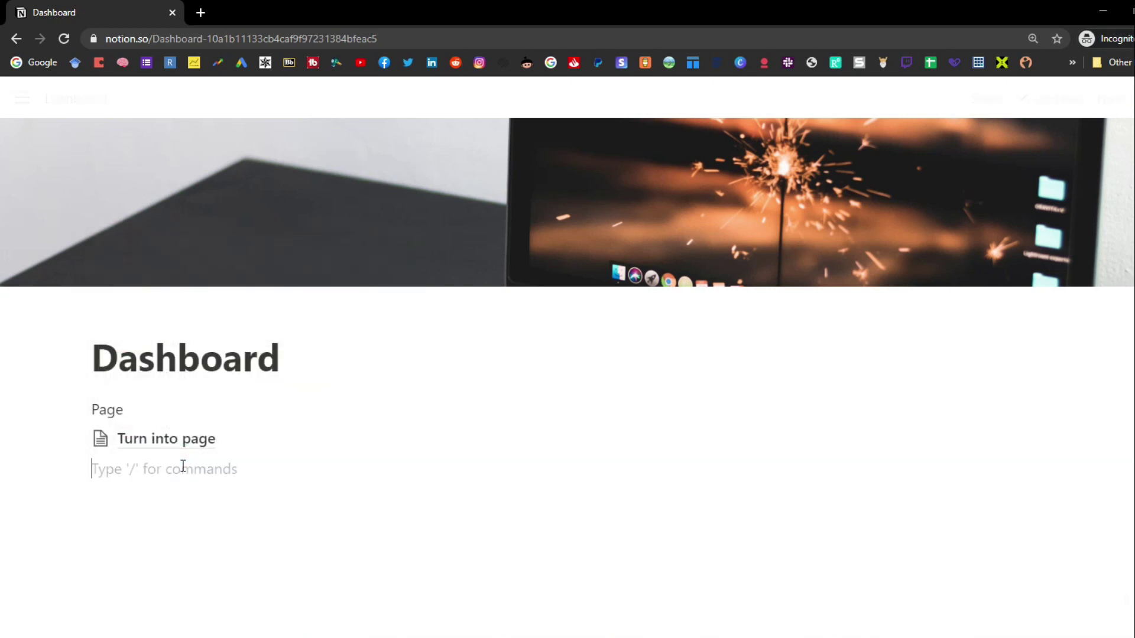
# Step: Insert a full-page table below the Turn into page link and title it Database
pyautogui.write('/ta')
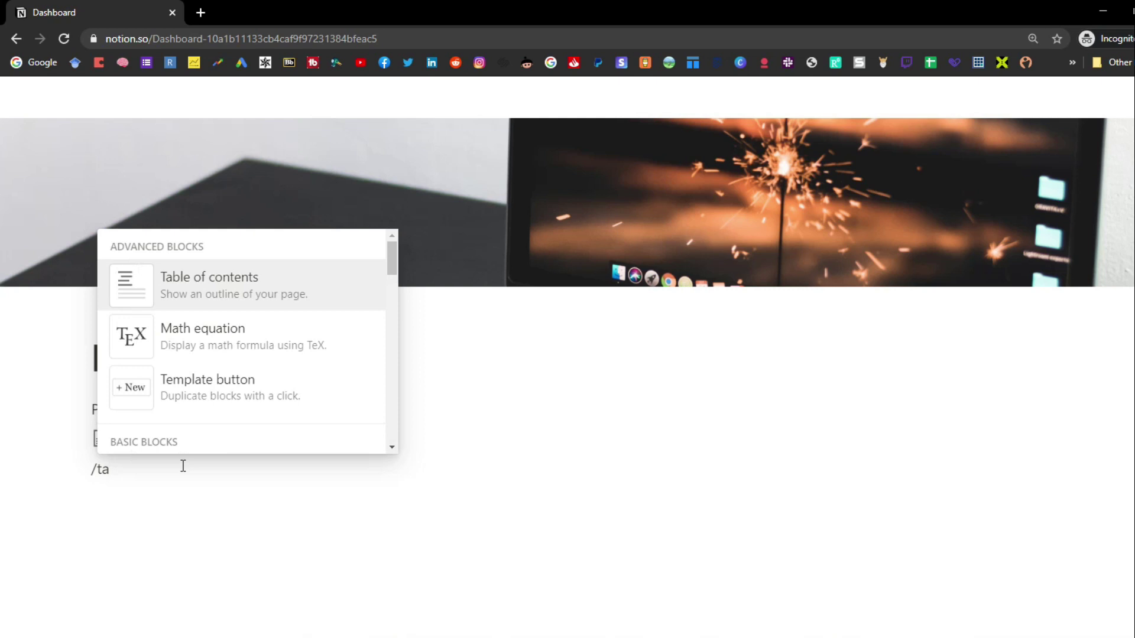
pyautogui.write('ble')
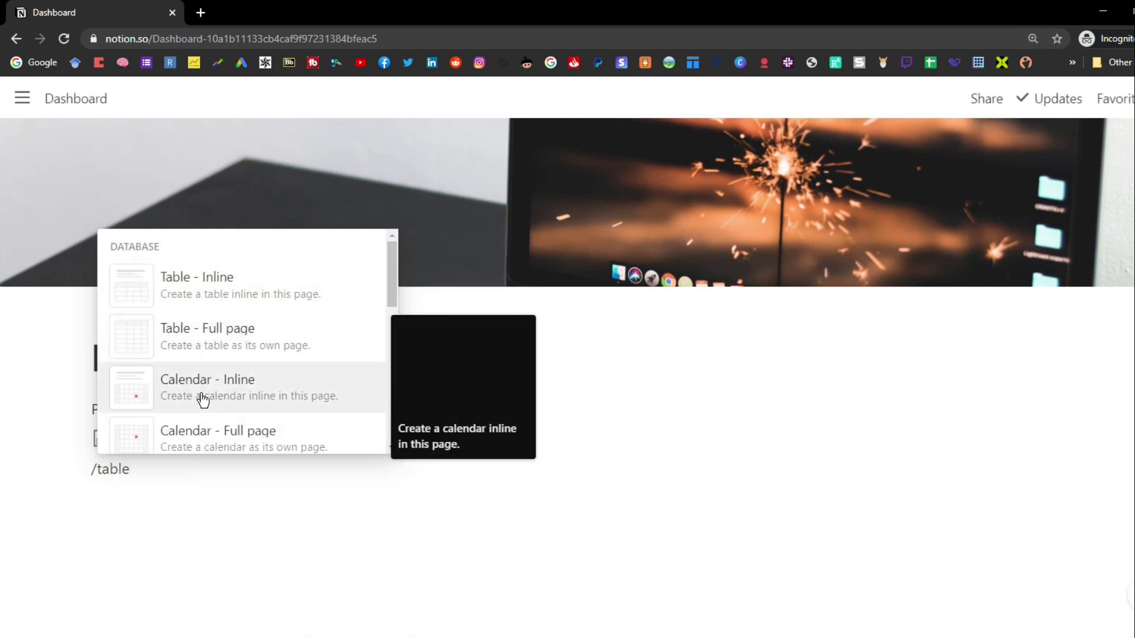
pyautogui.click(211, 346)
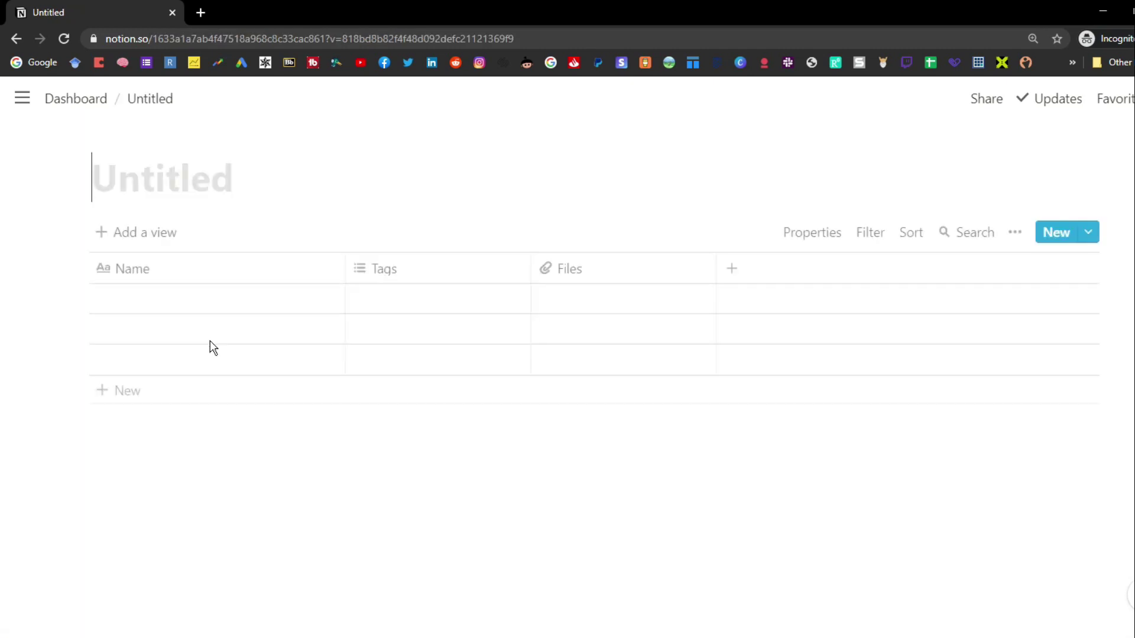
pyautogui.click(176, 503)
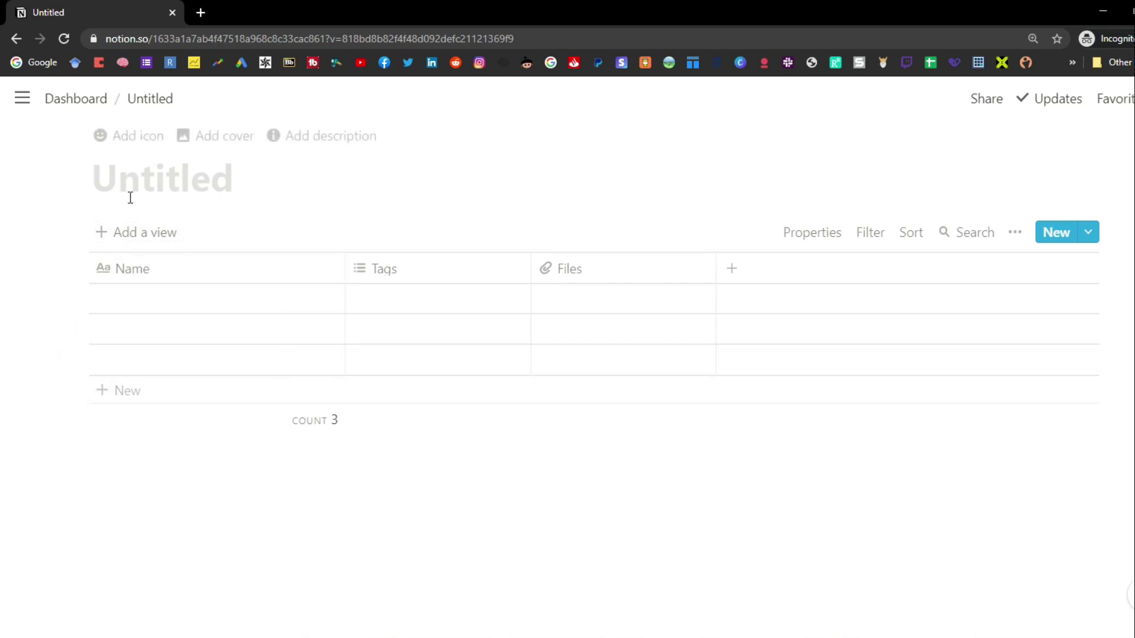
pyautogui.write('Database')
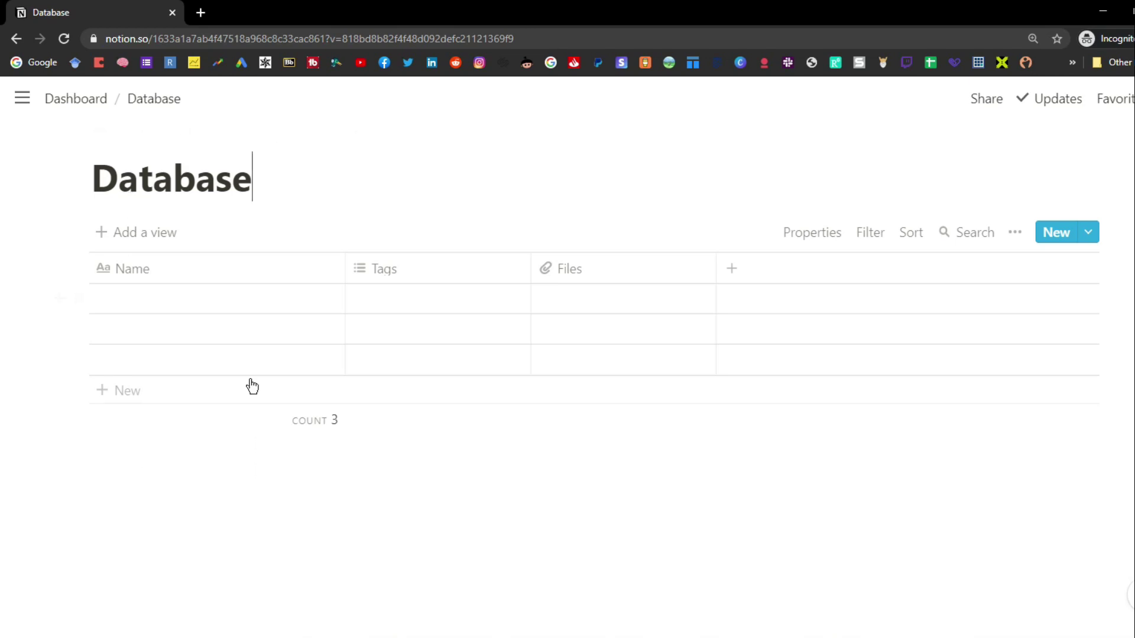
pyautogui.click(221, 306)
pyautogui.press('Escape')
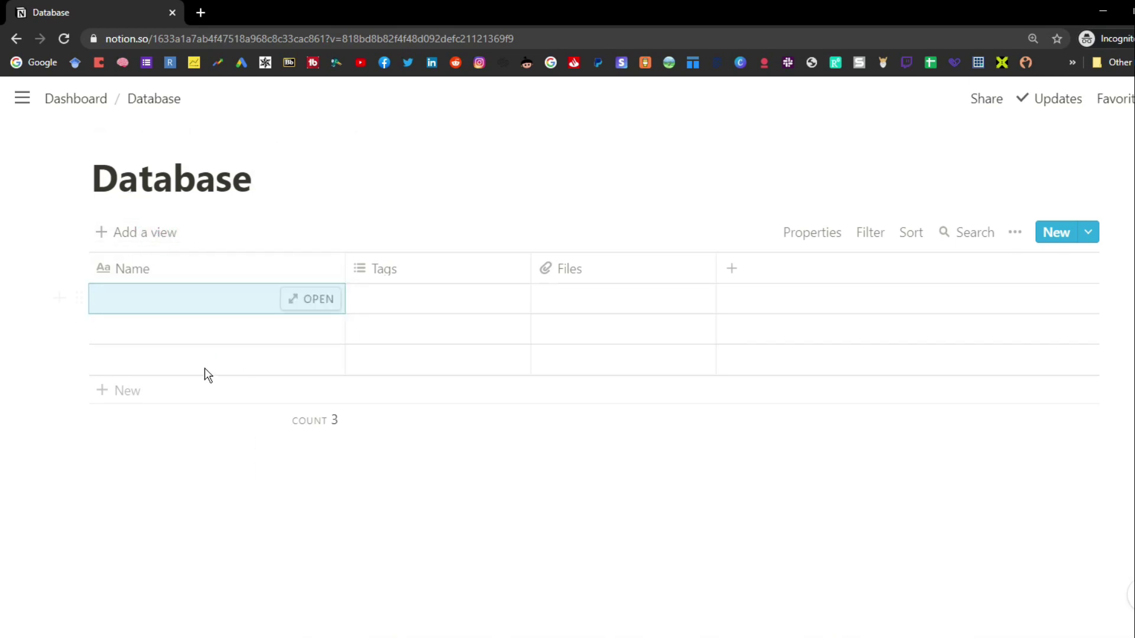
# Step: Add a table view named Table to the database
pyautogui.click(141, 233)
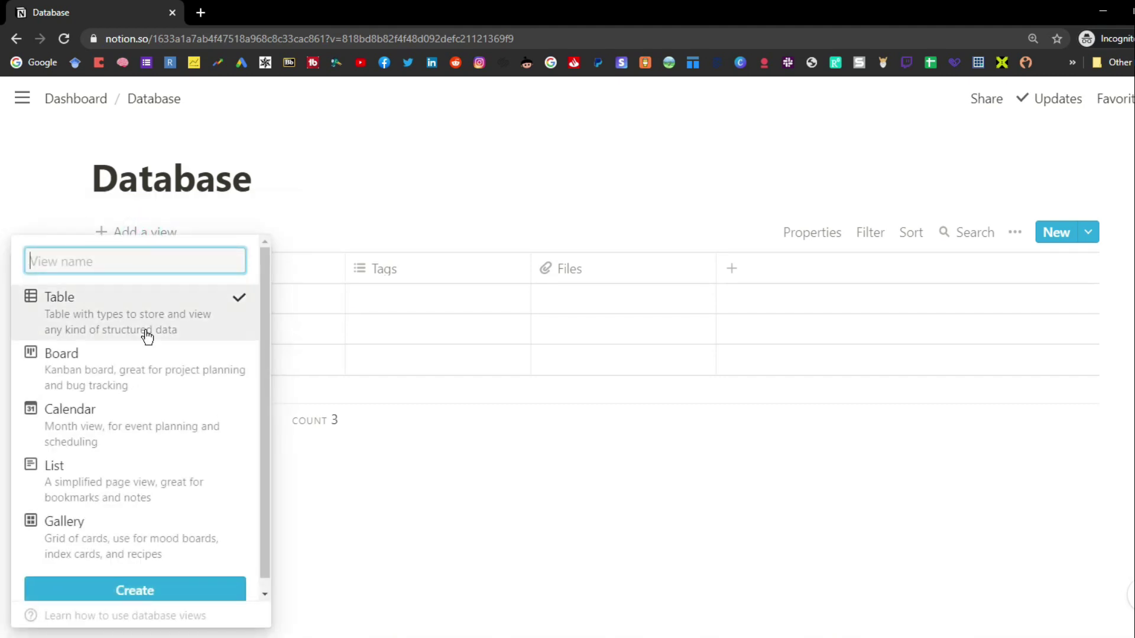
pyautogui.write('Table')
pyautogui.press('Return')
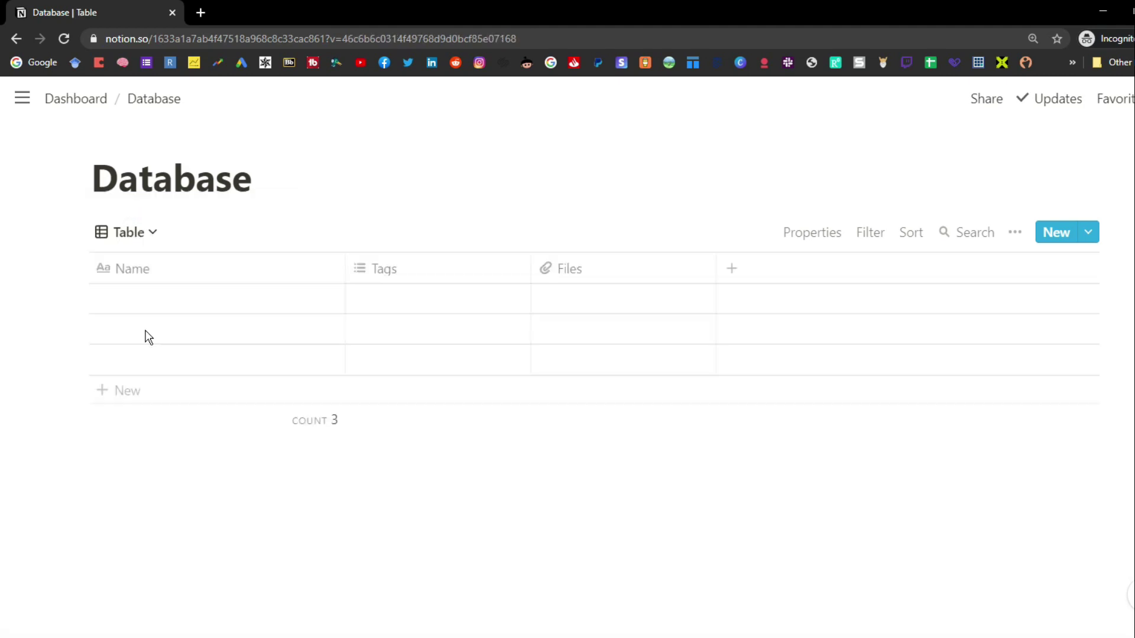
# Step: Rename the default view to Calendar, change its layout to Calendar, and display it to look through the months
pyautogui.click(155, 235)
pyautogui.click(309, 301)
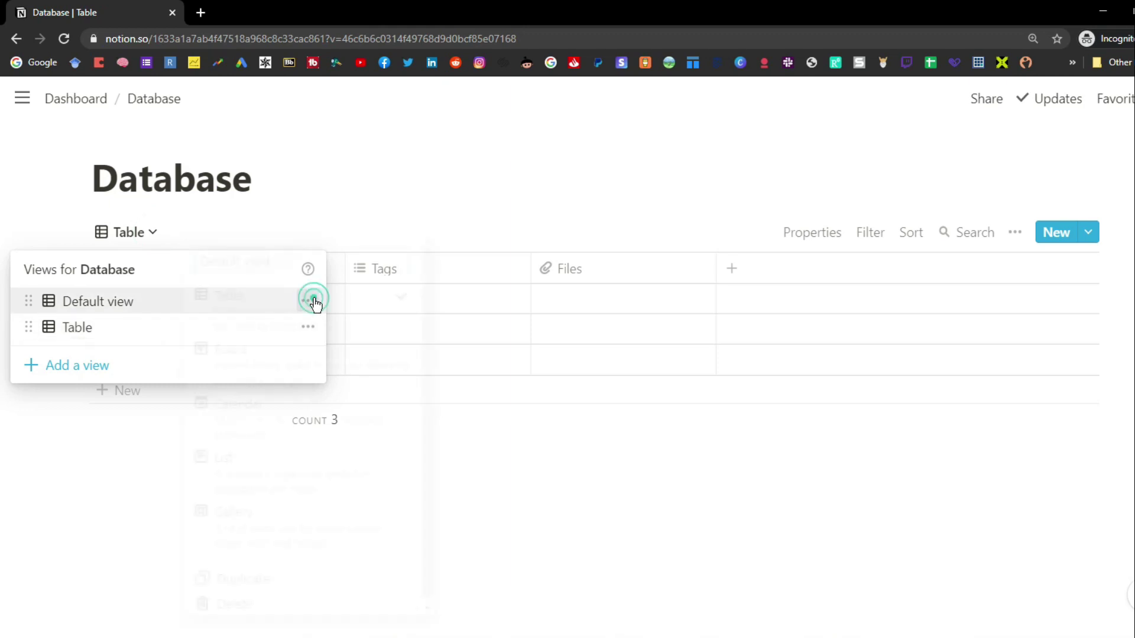
pyautogui.moveTo(278, 264); pyautogui.dragTo(195, 260)
pyautogui.write('C')
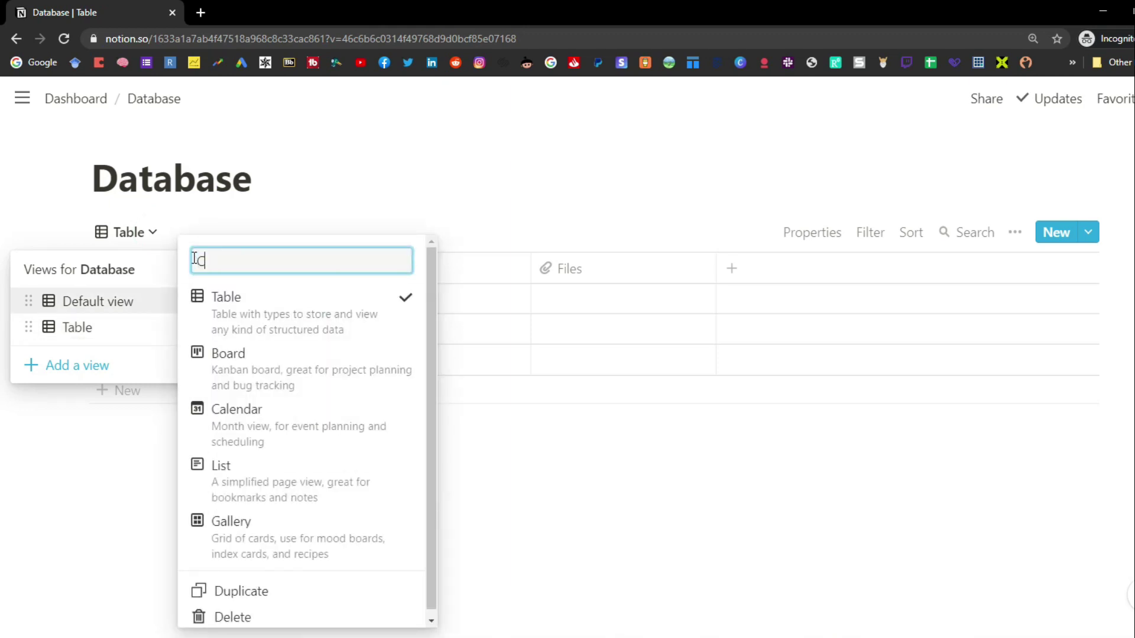
pyautogui.click(260, 423)
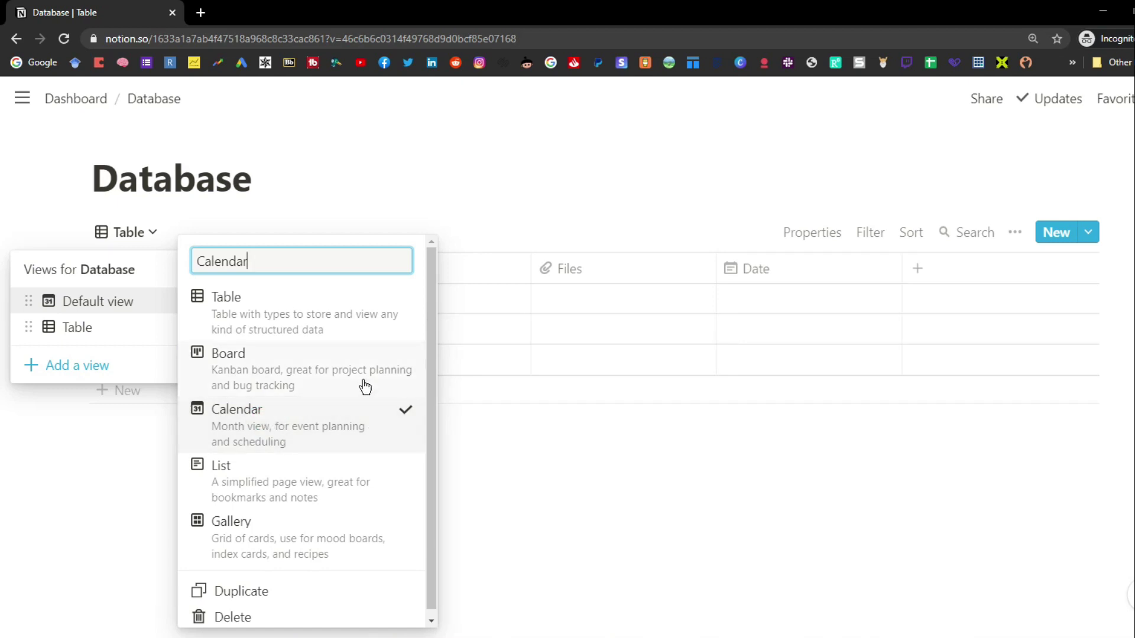
pyautogui.click(466, 341)
pyautogui.click(241, 305)
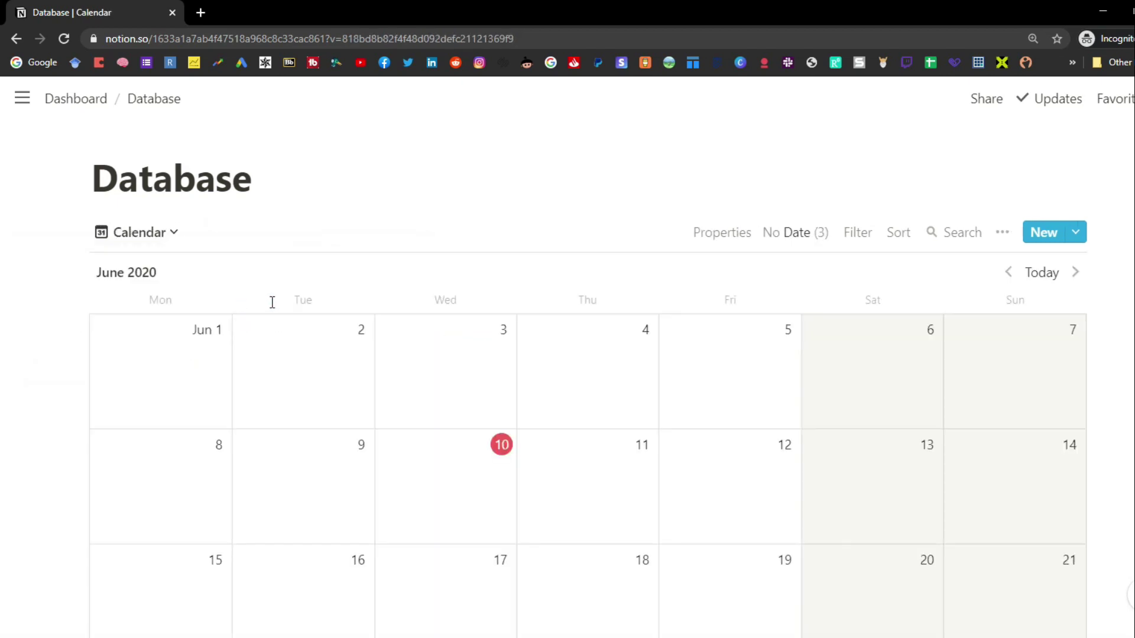
pyautogui.scroll(-15, 585, 353)
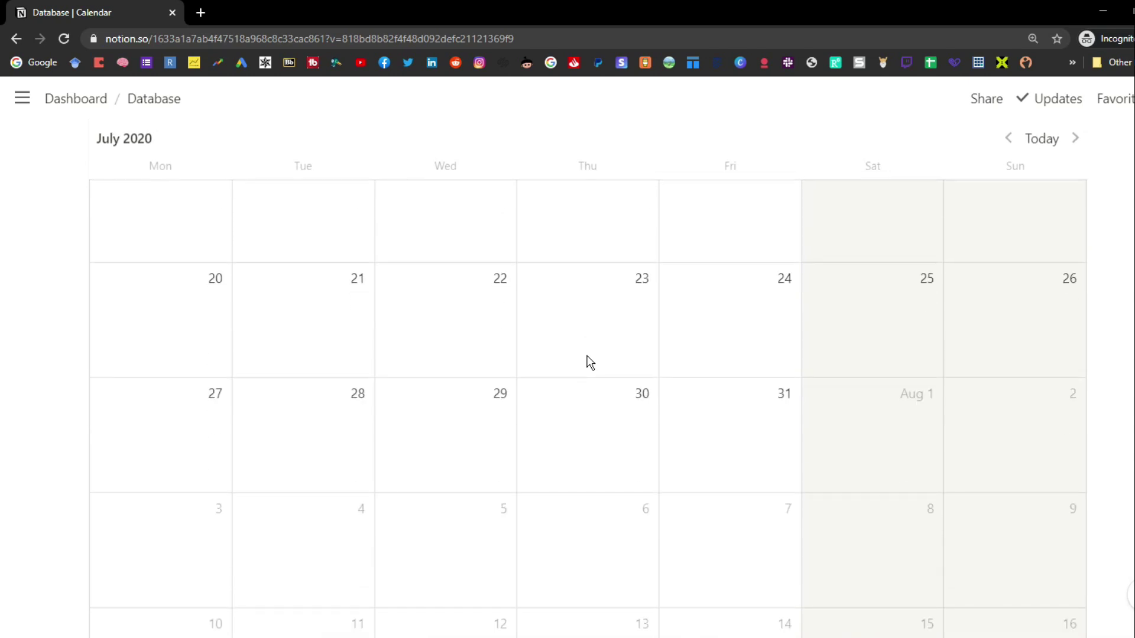
pyautogui.scroll(15, 589, 361)
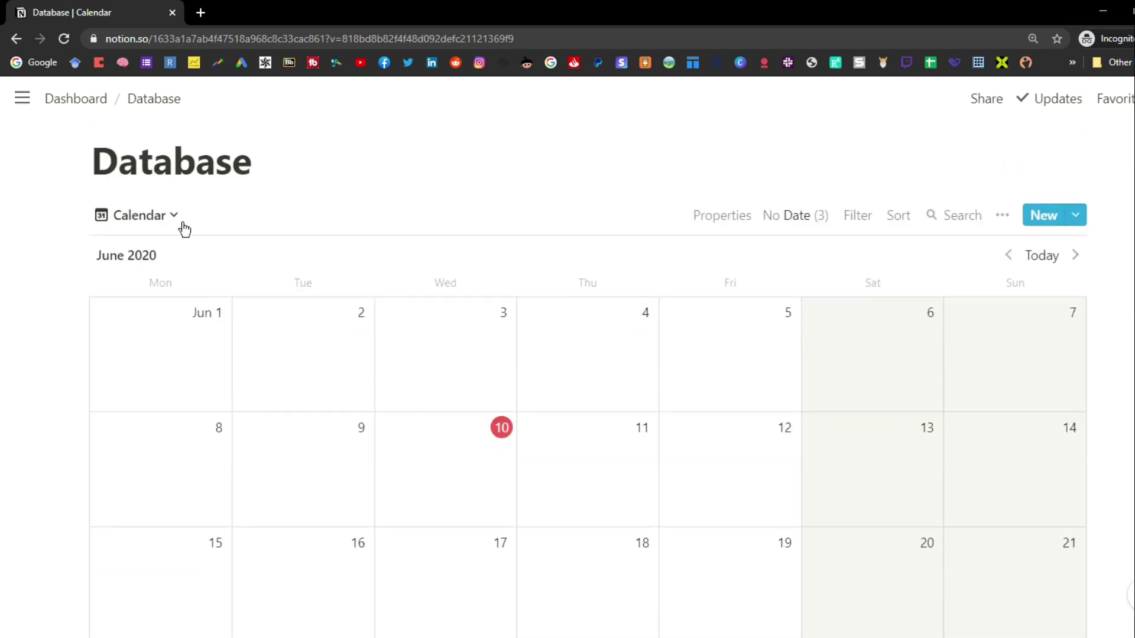
# Step: Add a board view to the database, keeping the default view name
pyautogui.click(185, 229)
pyautogui.click(155, 347)
pyautogui.click(437, 275)
pyautogui.click(459, 504)
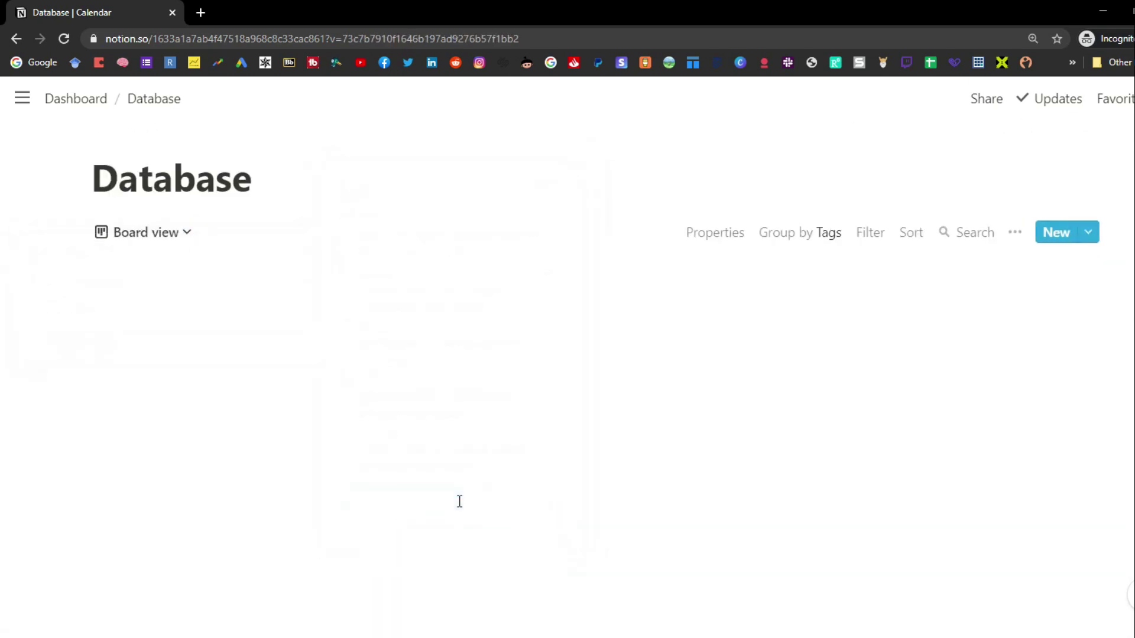
# Step: Add a group named "to do" to the board and move two of the untitled cards into it
pyautogui.click(387, 274)
pyautogui.click(386, 278)
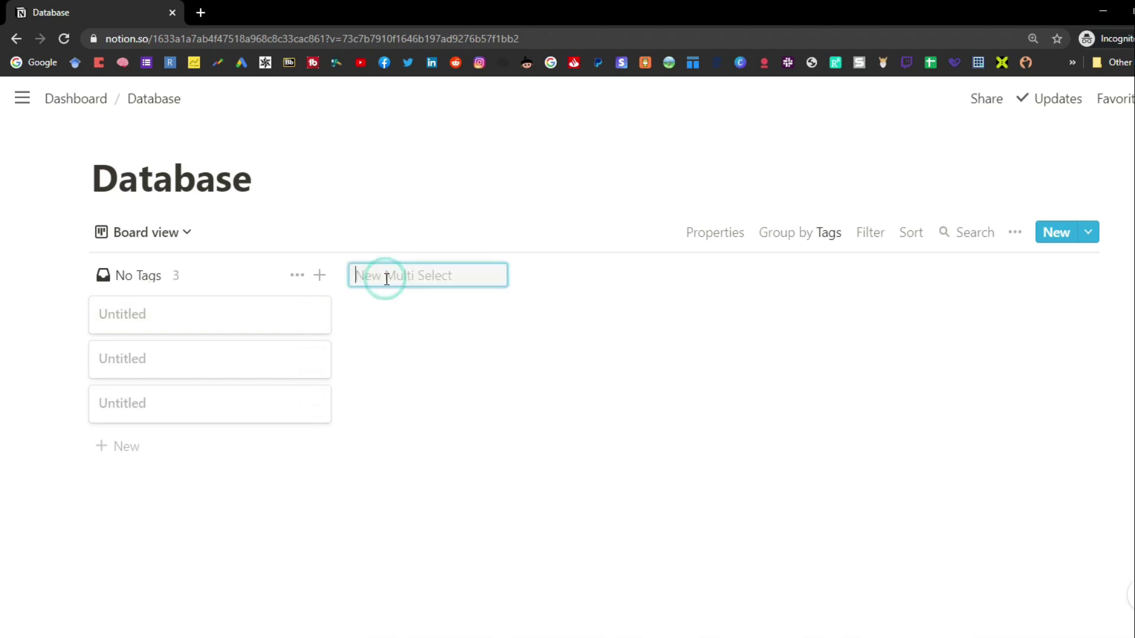
pyautogui.press('Return')
pyautogui.moveTo(190, 324); pyautogui.dragTo(402, 314)
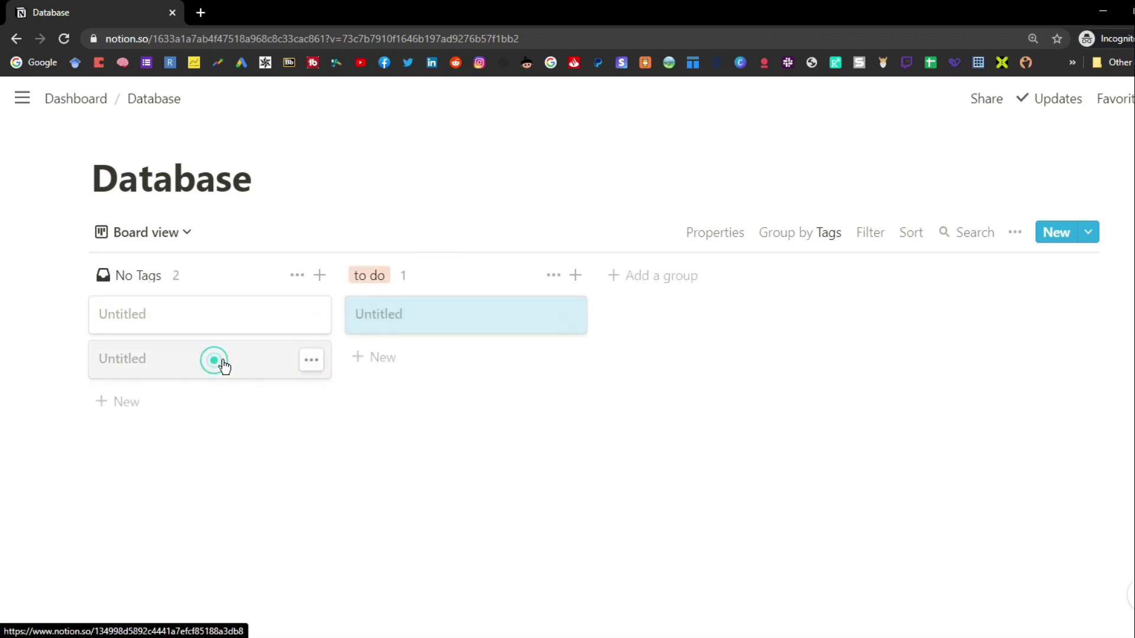
pyautogui.moveTo(218, 365); pyautogui.dragTo(433, 352)
# Step: Add a list view to the database, keeping the default view name
pyautogui.click(185, 232)
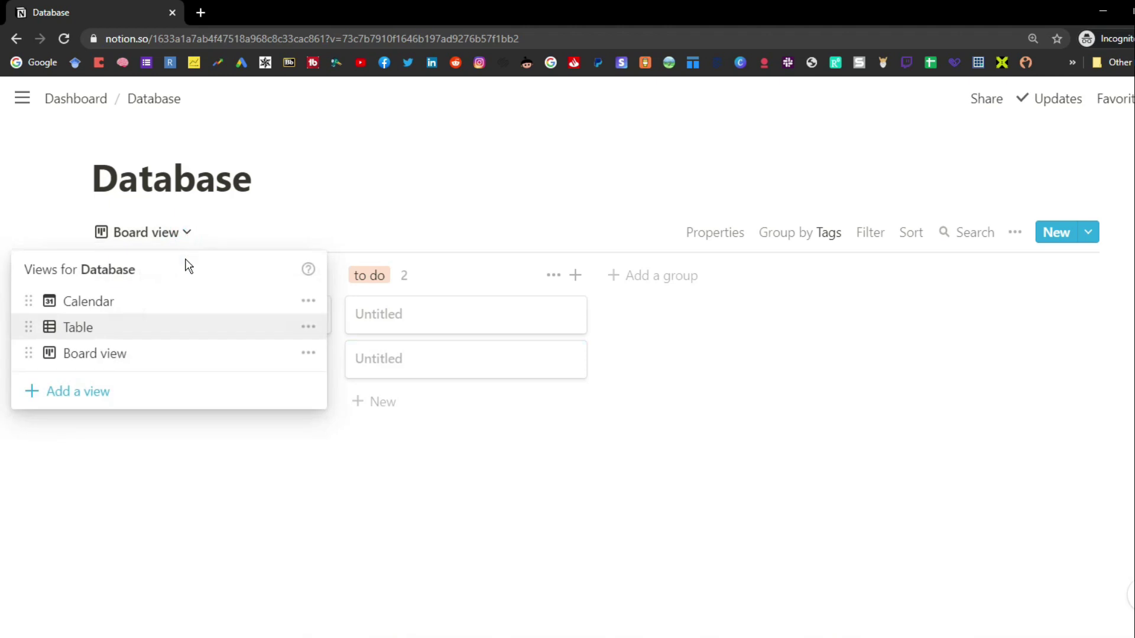
pyautogui.click(176, 395)
pyautogui.click(406, 444)
pyautogui.click(427, 550)
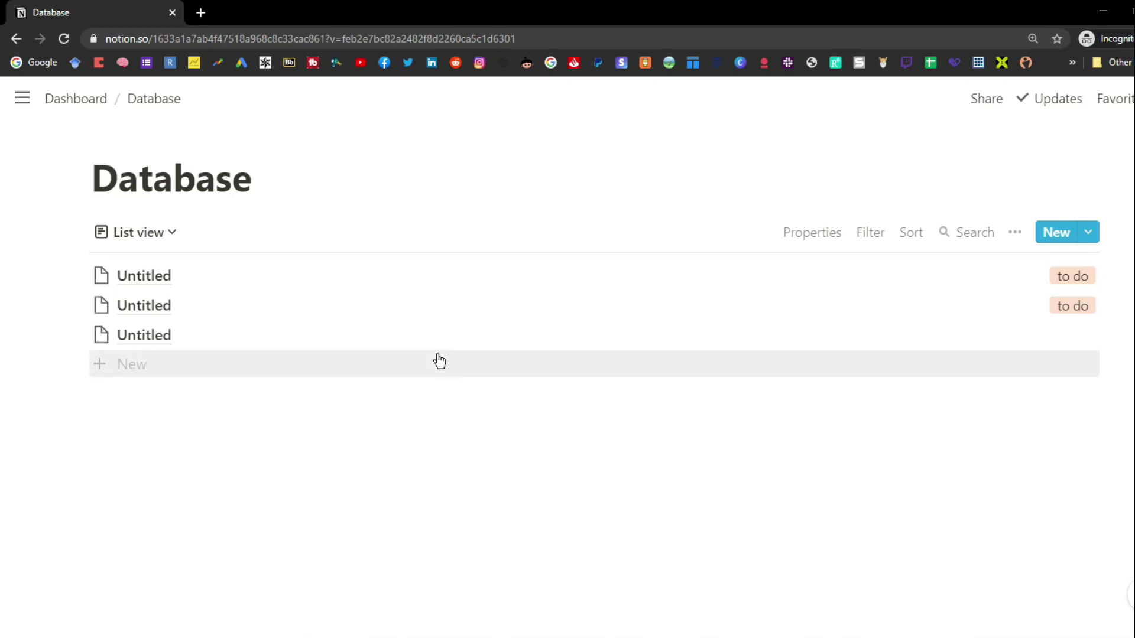
# Step: Add a gallery view to the database, keeping the default view name
pyautogui.click(173, 232)
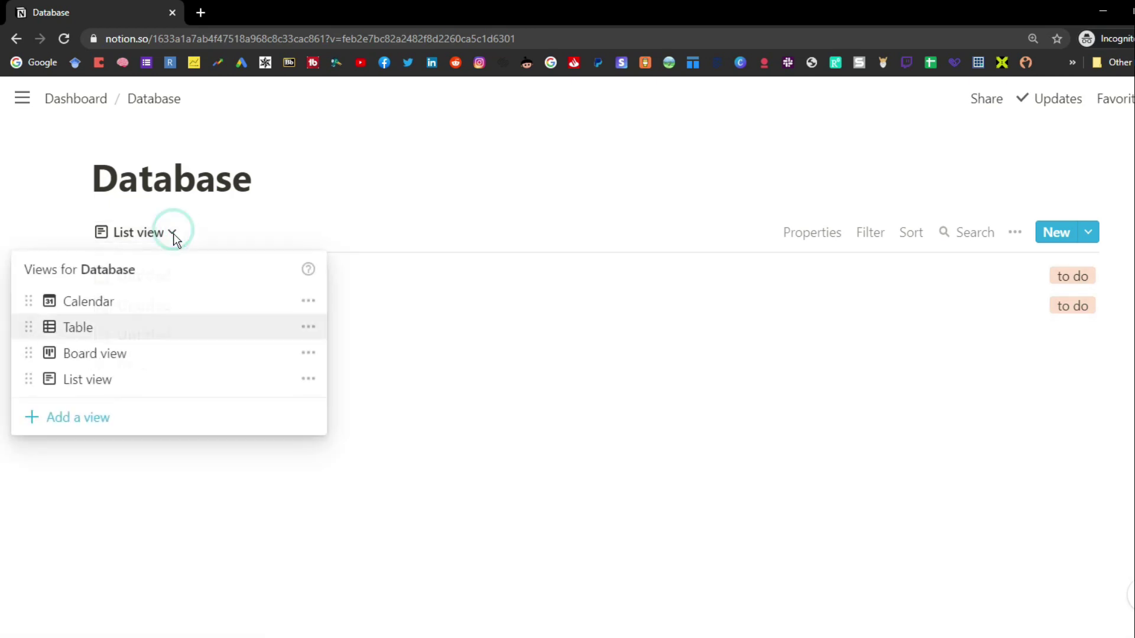
pyautogui.click(150, 419)
pyautogui.click(388, 541)
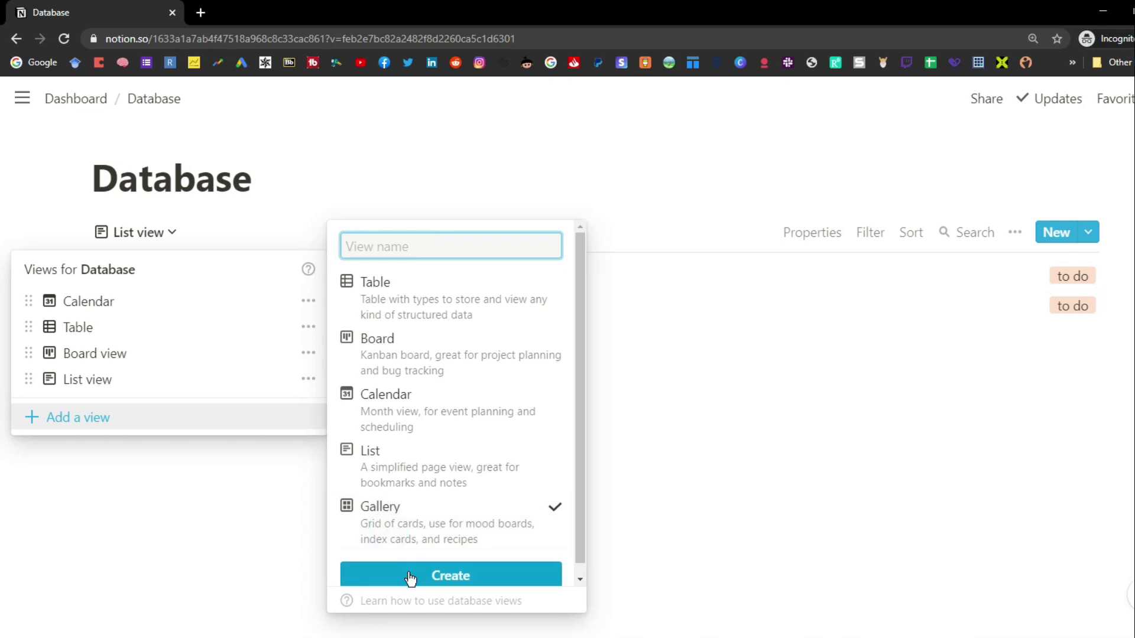
pyautogui.click(409, 575)
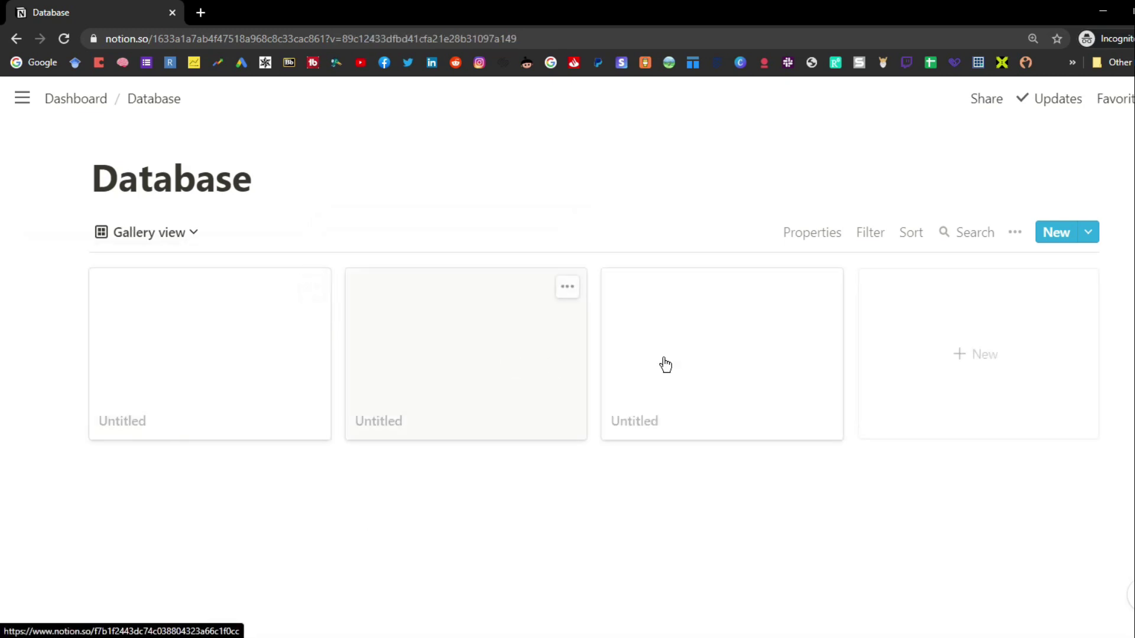
# Step: On the Dashboard page, insert a linked database below the Database page link, using Database as its source
pyautogui.click(97, 108)
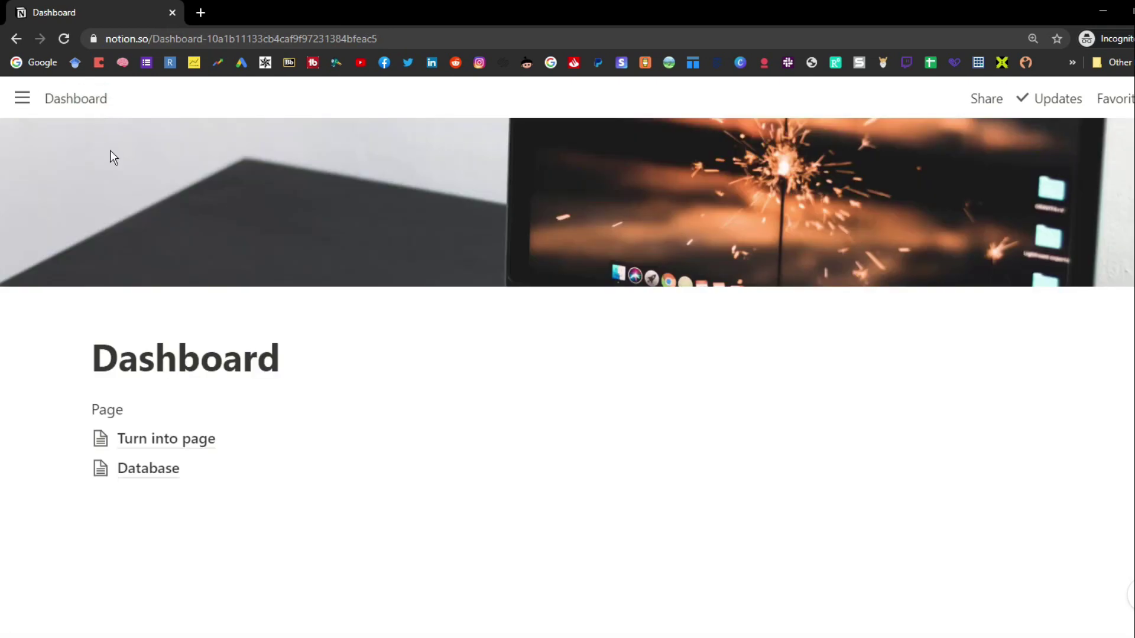
pyautogui.click(149, 495)
pyautogui.write('/link')
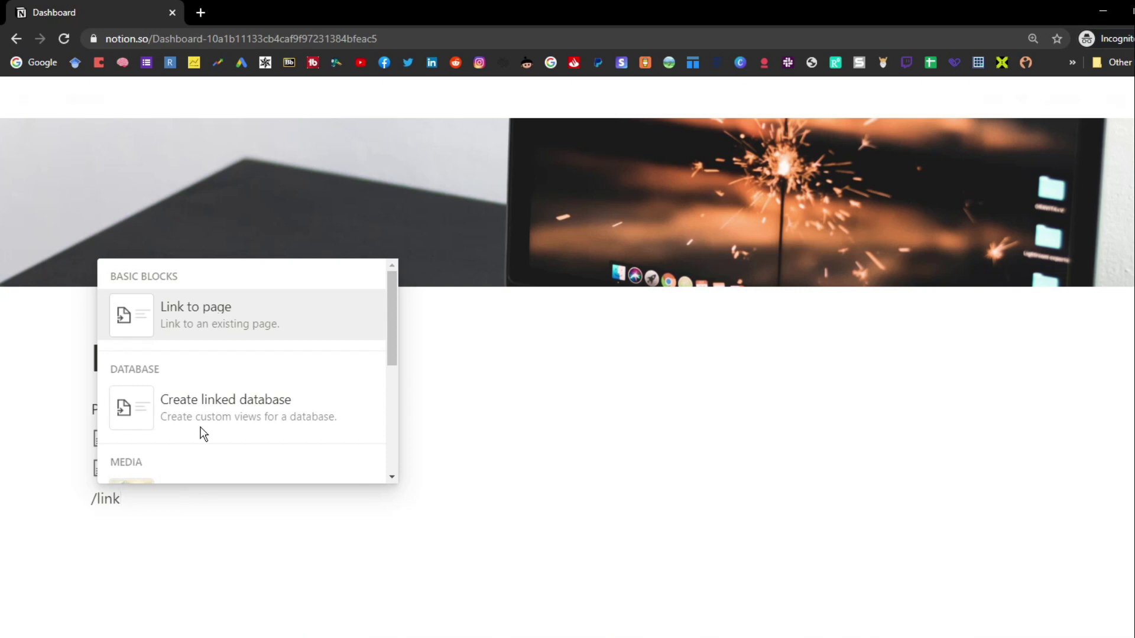
pyautogui.click(242, 416)
pyautogui.write('data')
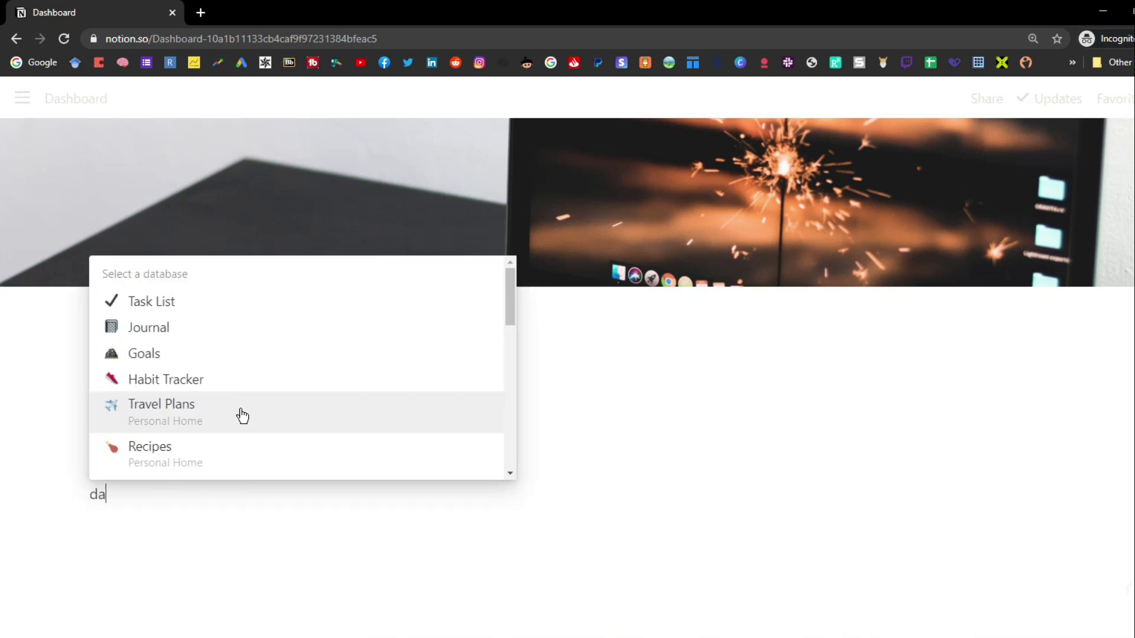
pyautogui.click(221, 466)
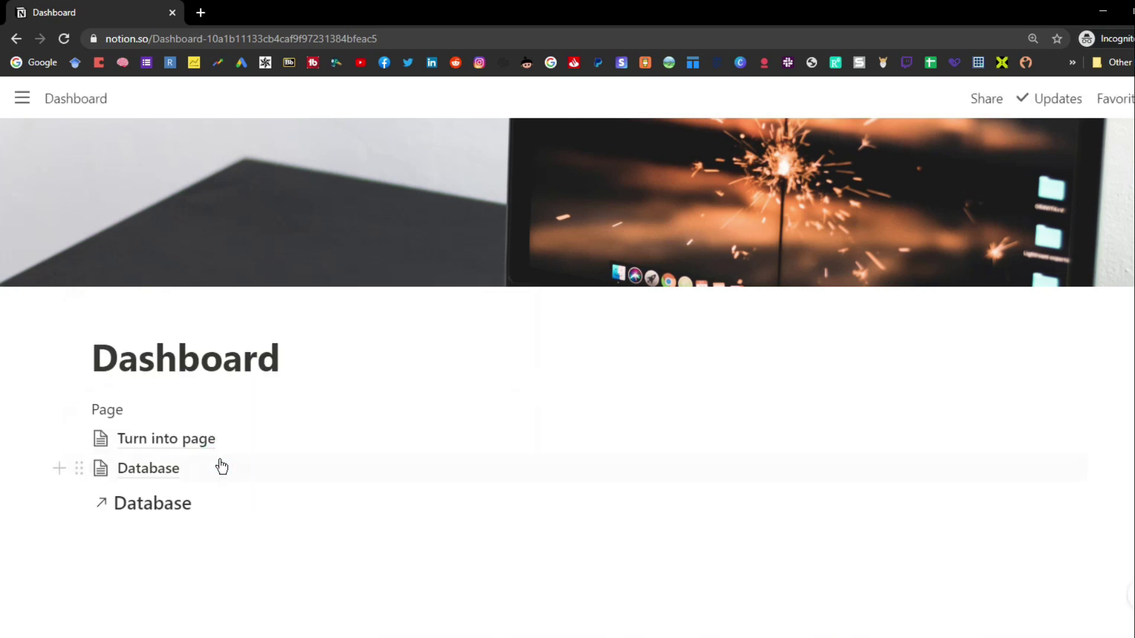
# Step: Name the first row of the linked table on Dashboard "Testing"
pyautogui.scroll(-4, 221, 469)
pyautogui.click(267, 517)
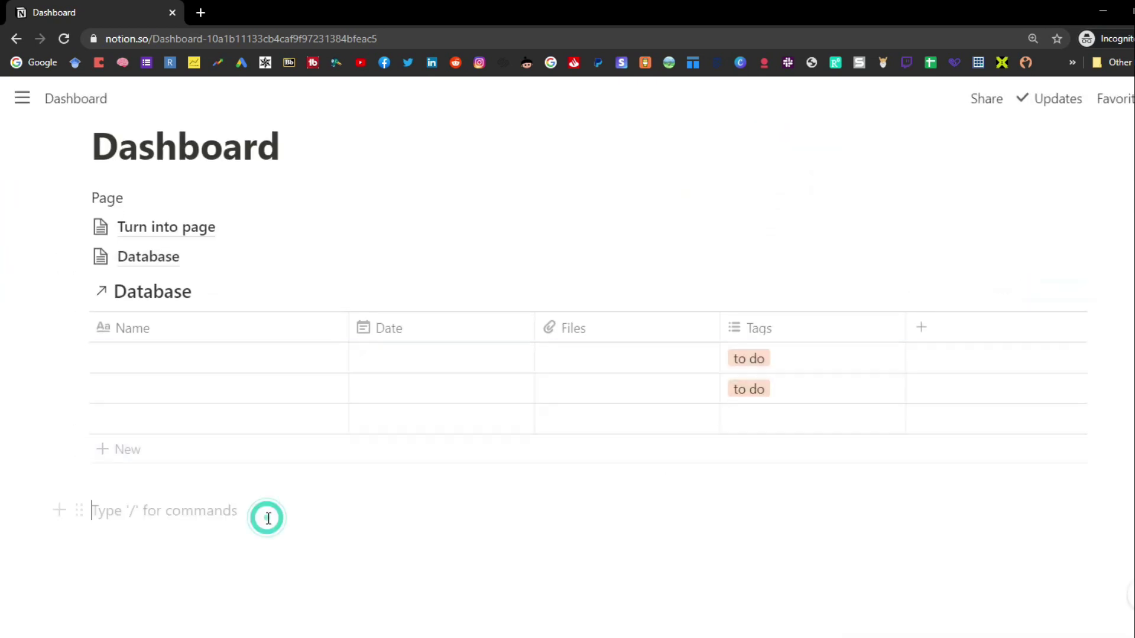
pyautogui.click(180, 360)
pyautogui.write('Testing')
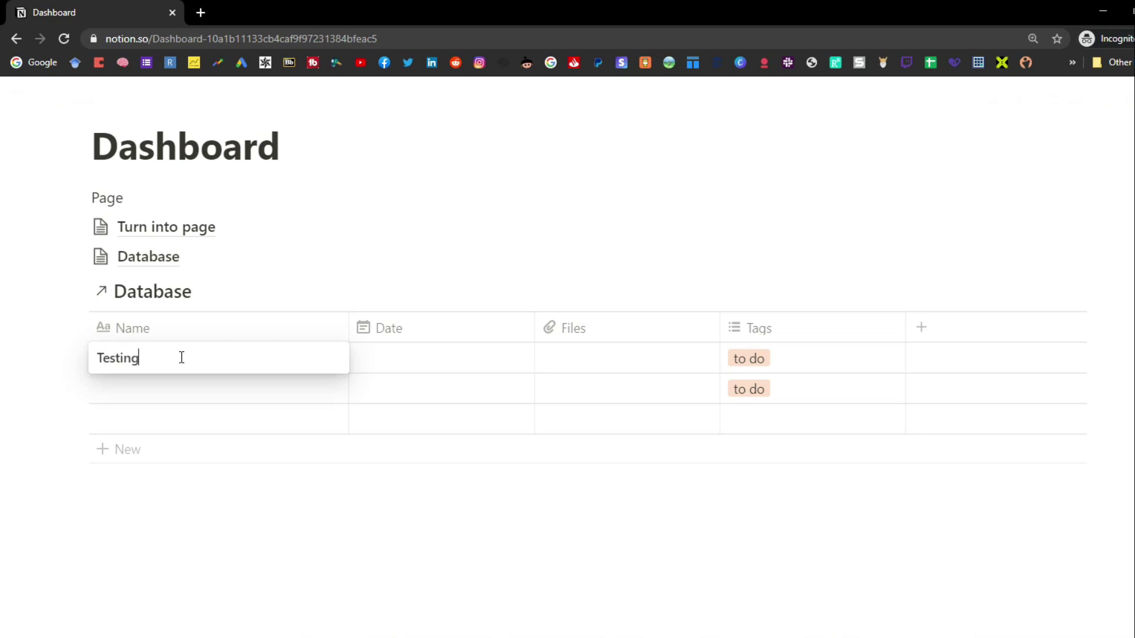
pyautogui.click(179, 389)
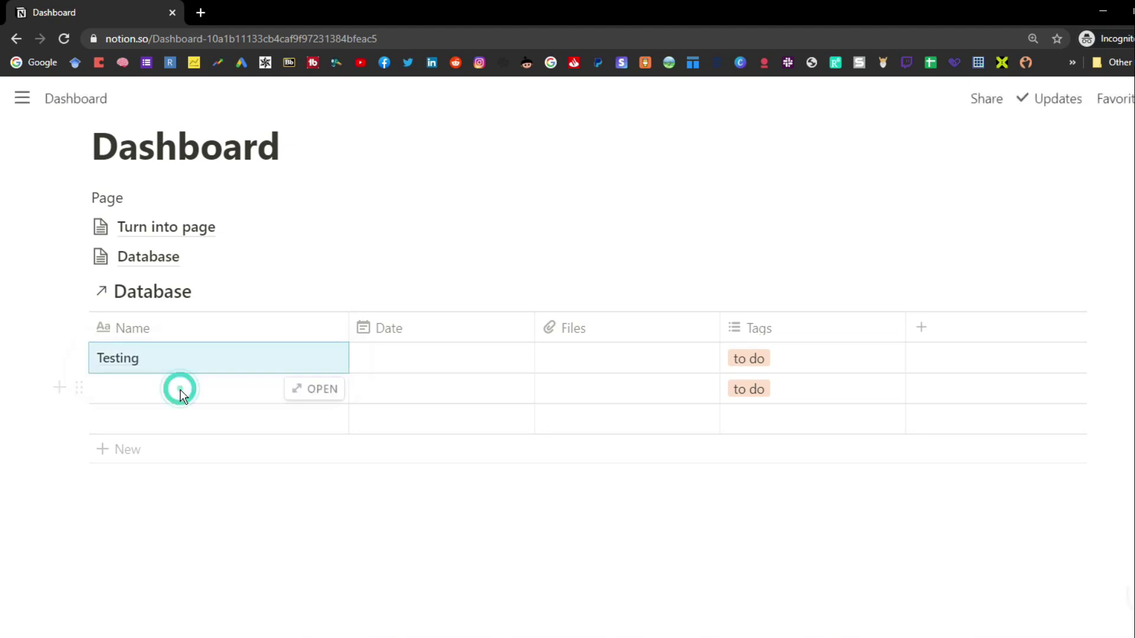
# Step: Check the entries on the original Database page, in its gallery view and in its Table view
pyautogui.click(146, 261)
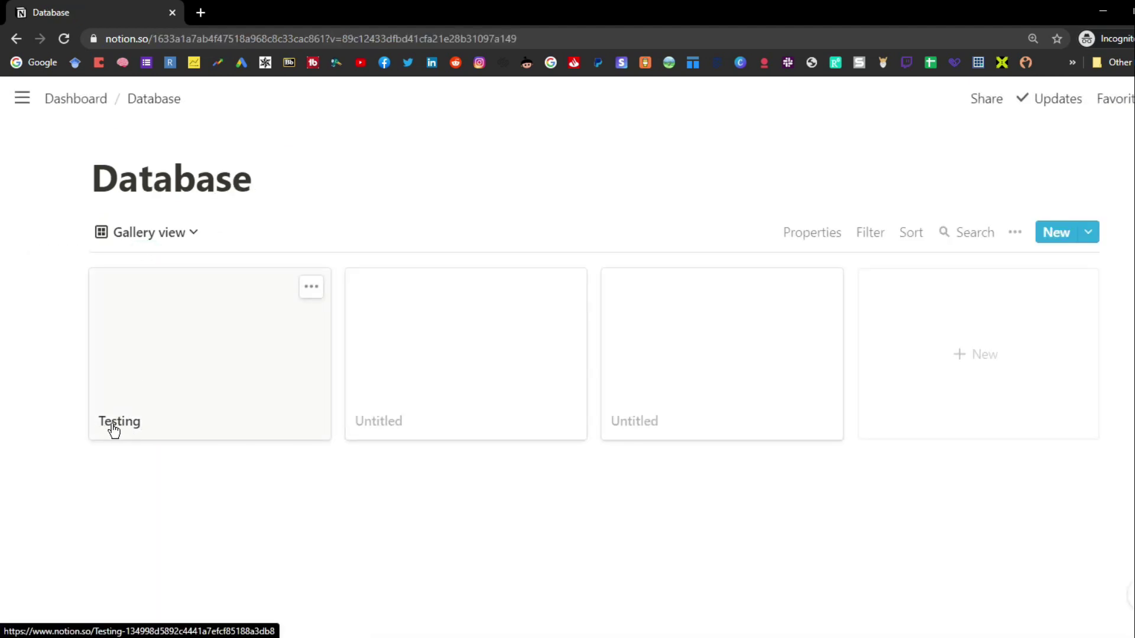
pyautogui.click(196, 232)
pyautogui.click(149, 327)
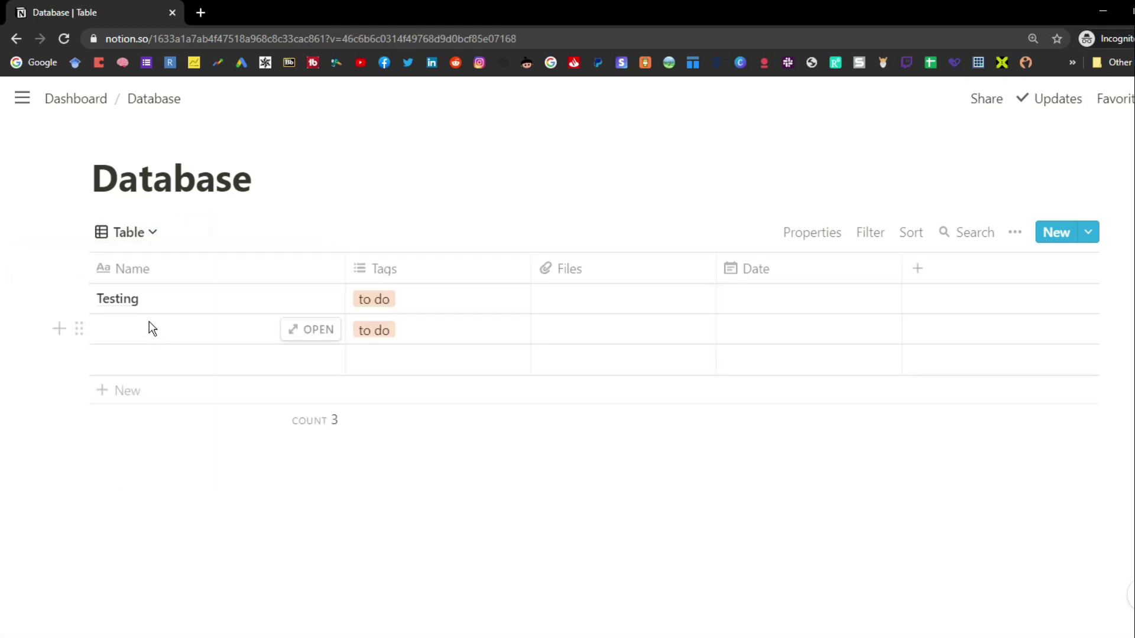
# Step: Return to the Dashboard page and narrow the Name column of its linked Database table
pyautogui.click(93, 100)
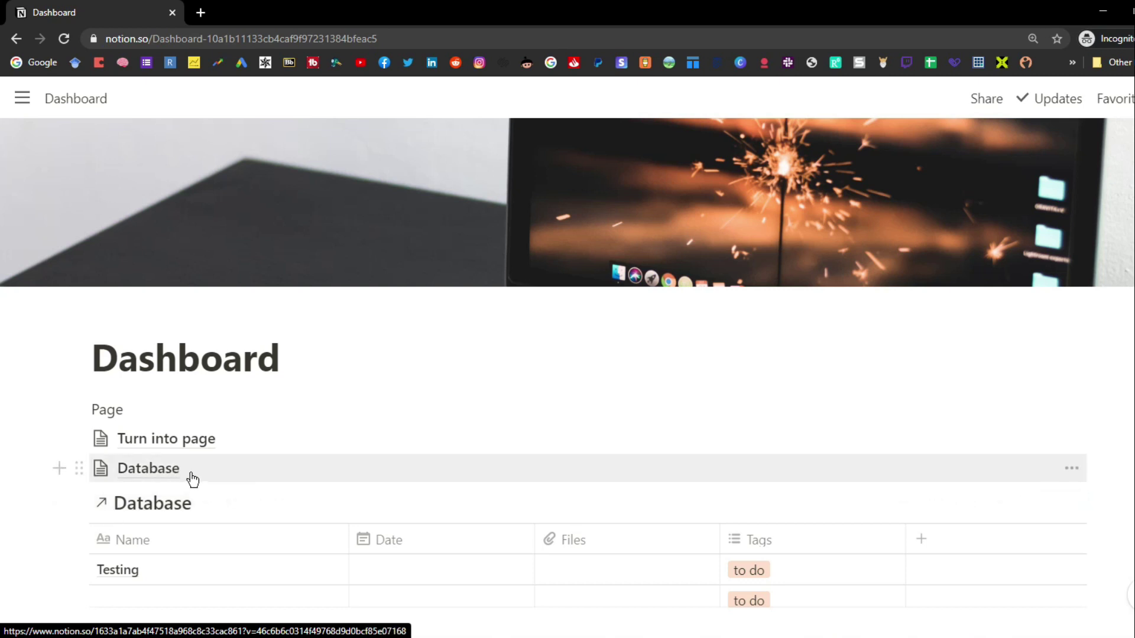
pyautogui.scroll(-2, 271, 481)
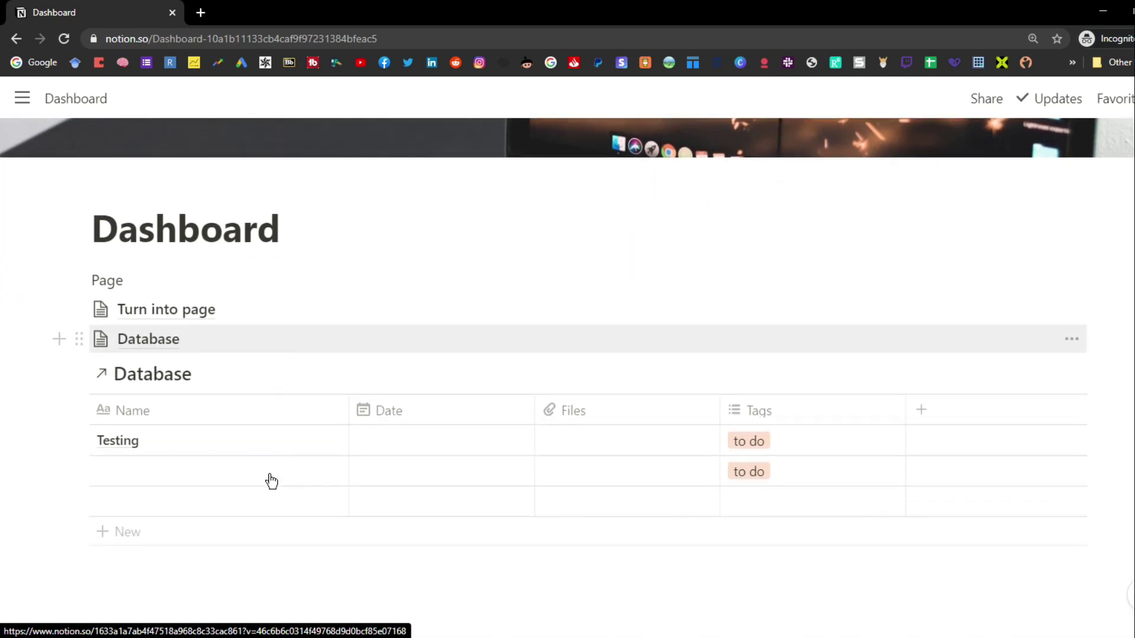
pyautogui.moveTo(346, 417); pyautogui.dragTo(188, 405)
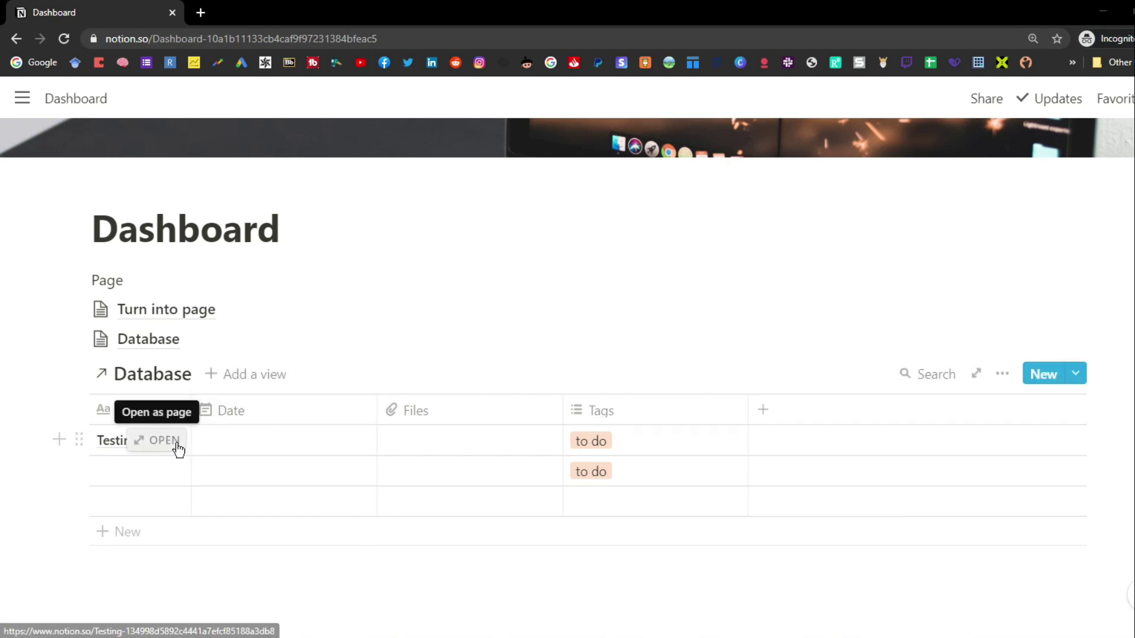
# Step: Open the Testing entry from the linked table and add a text block to its page body
pyautogui.click(176, 442)
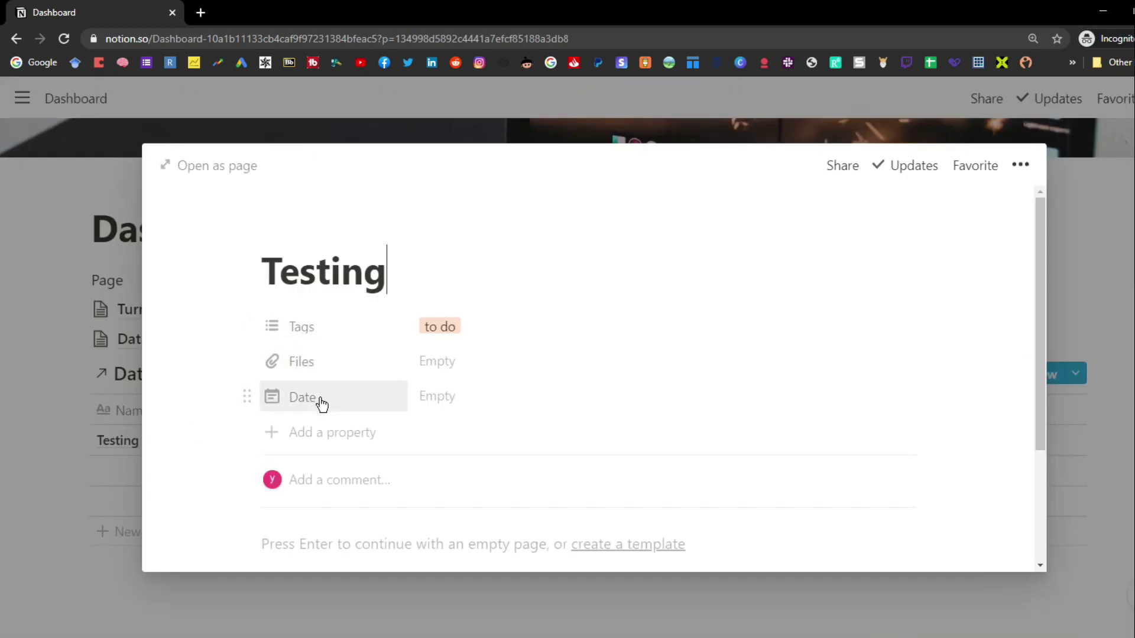
pyautogui.scroll(-3, 319, 400)
pyautogui.click(269, 396)
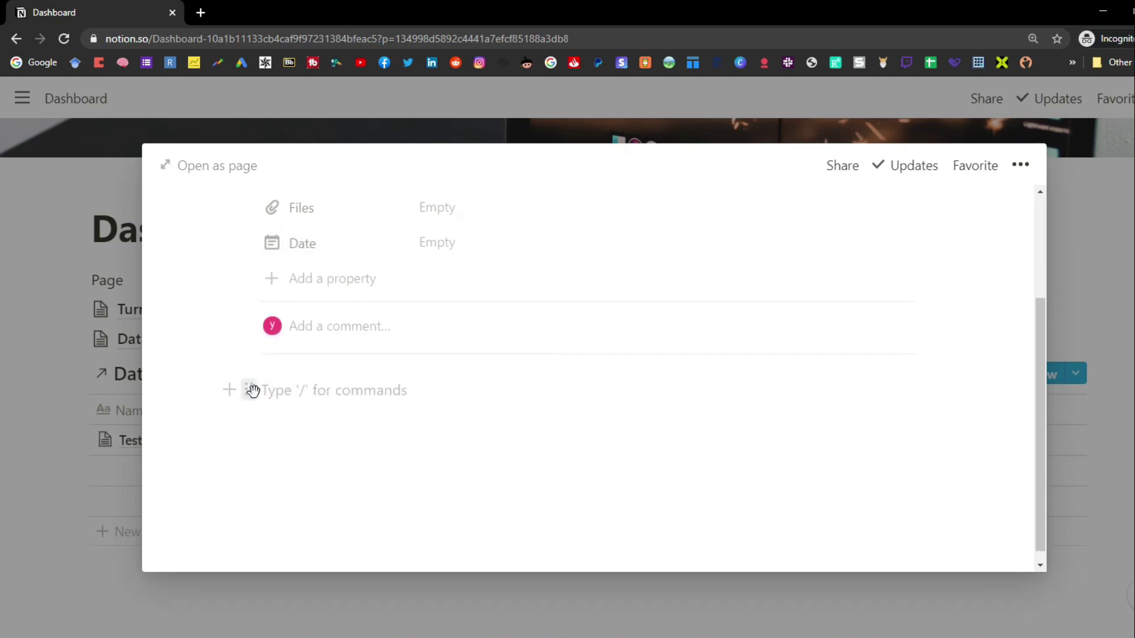
pyautogui.click(249, 391)
pyautogui.click(371, 403)
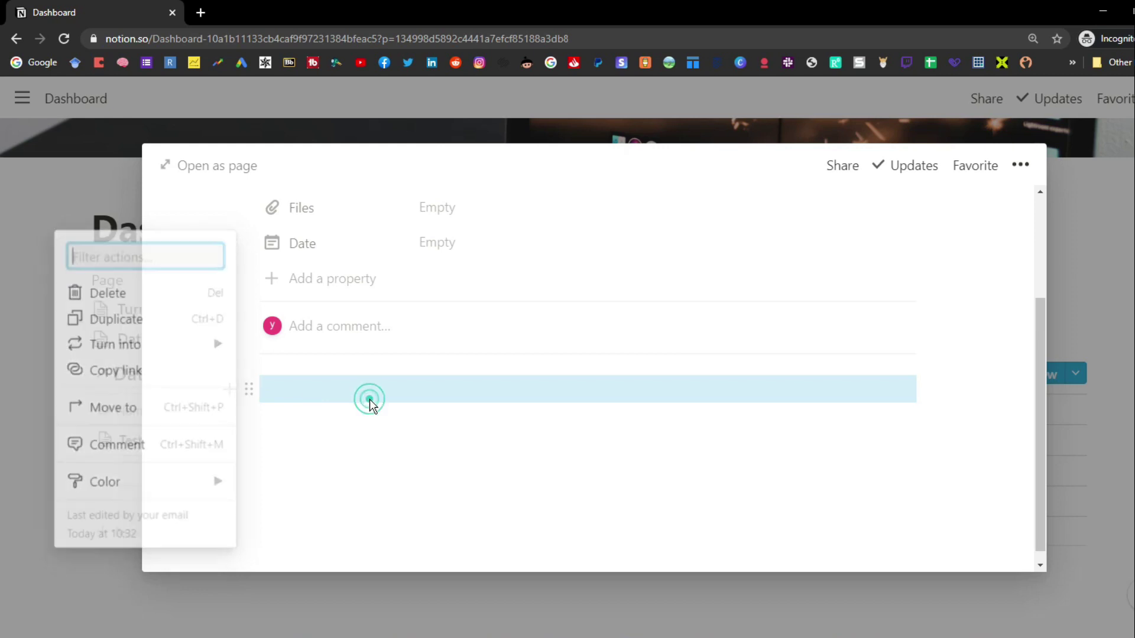
# Step: View the Testing entry as a full page and return to Dashboard
pyautogui.click(202, 171)
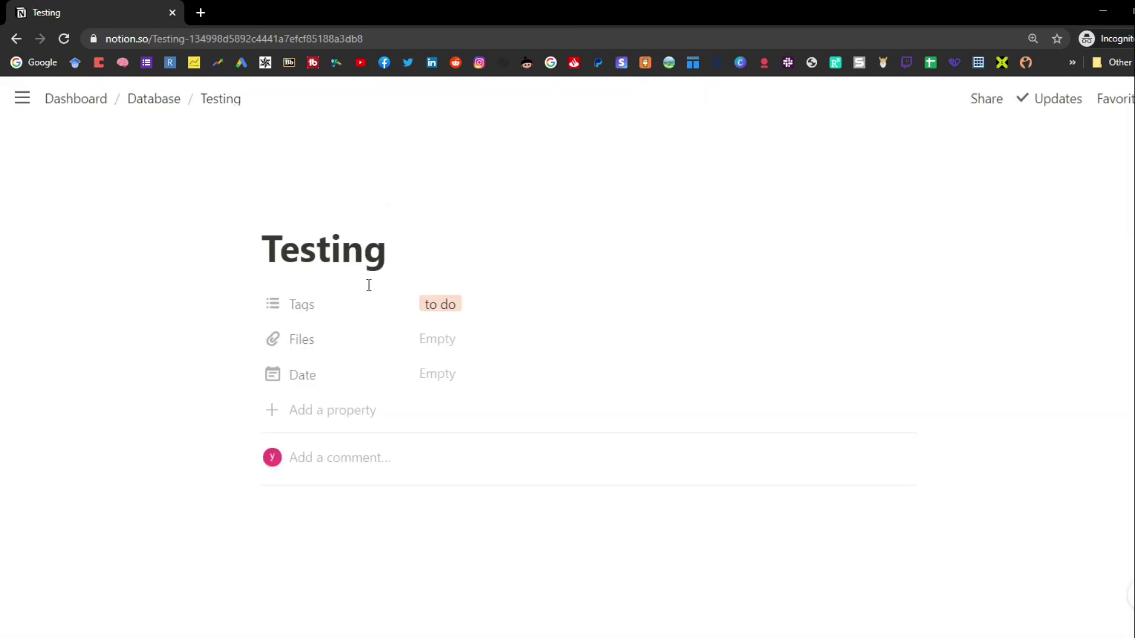
pyautogui.scroll(-1, 368, 284)
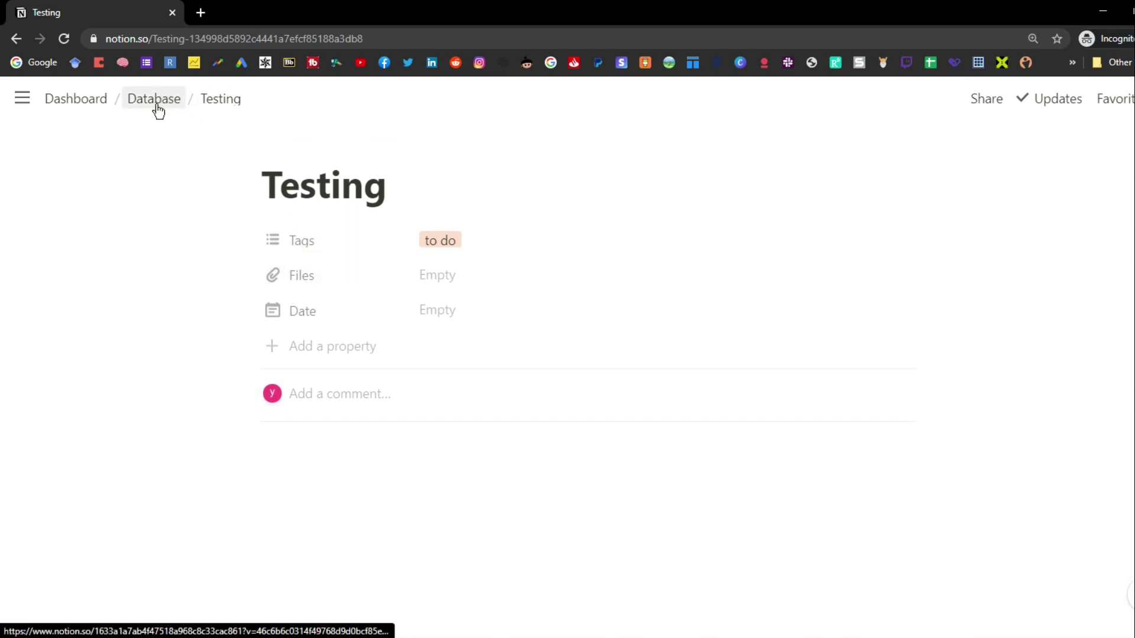
pyautogui.click(97, 101)
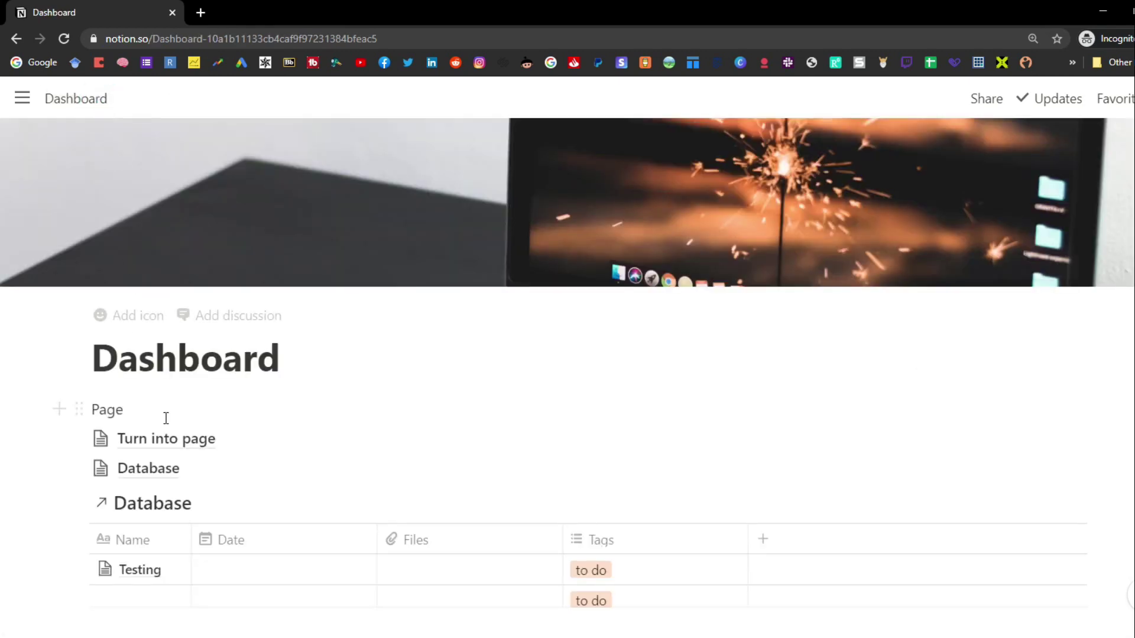
# Step: Open the Testing entry from the linked table, add an icon to it, and close the entry
pyautogui.scroll(-2, 165, 417)
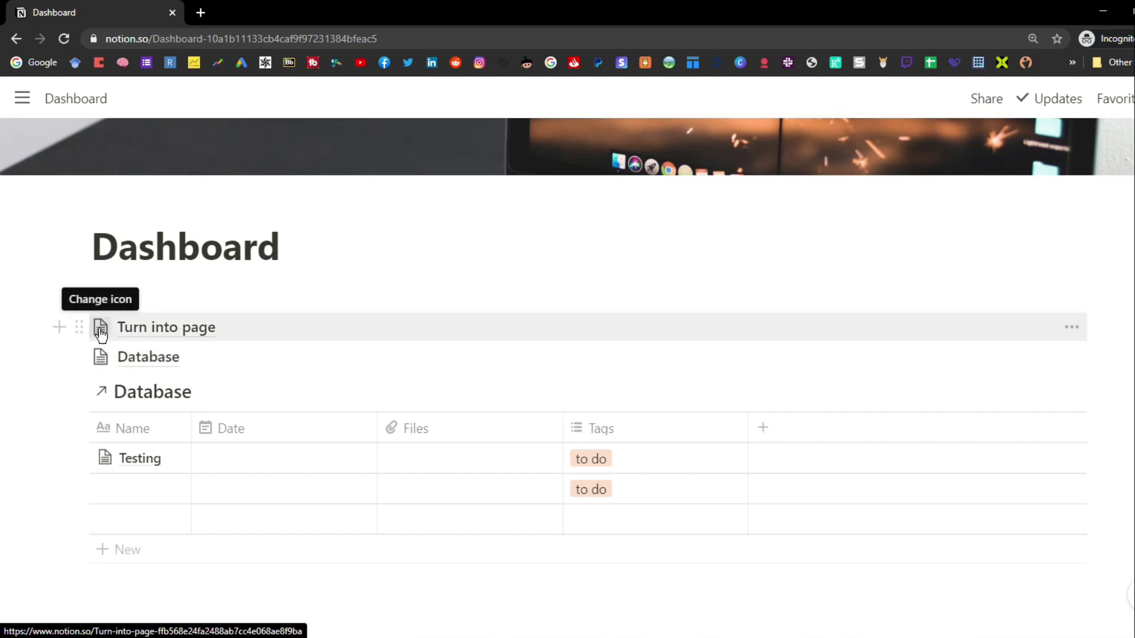
pyautogui.click(146, 464)
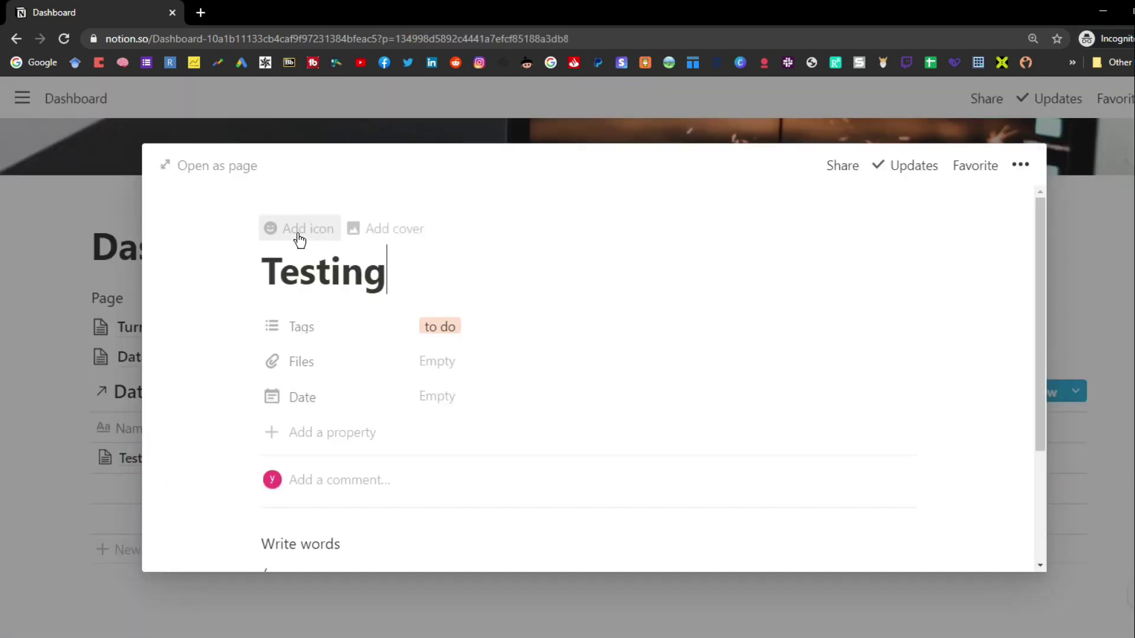
pyautogui.click(296, 231)
pyautogui.click(120, 363)
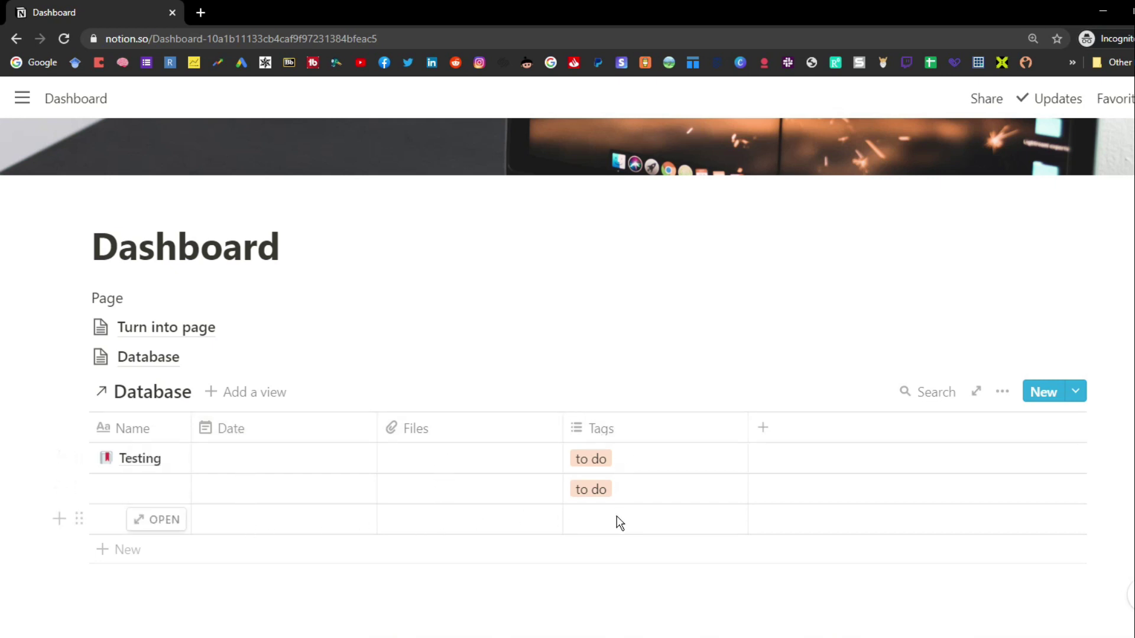
# Step: Set the Testing entry's date to Jun 09, 2020 from its page preview and close the preview
pyautogui.click(165, 460)
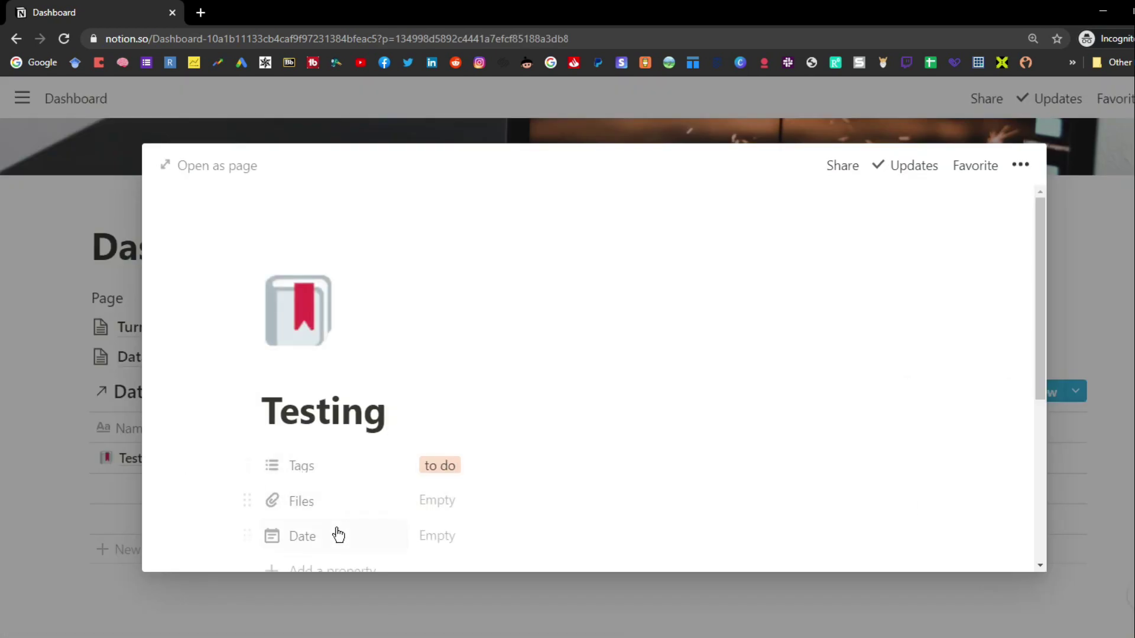
pyautogui.click(471, 543)
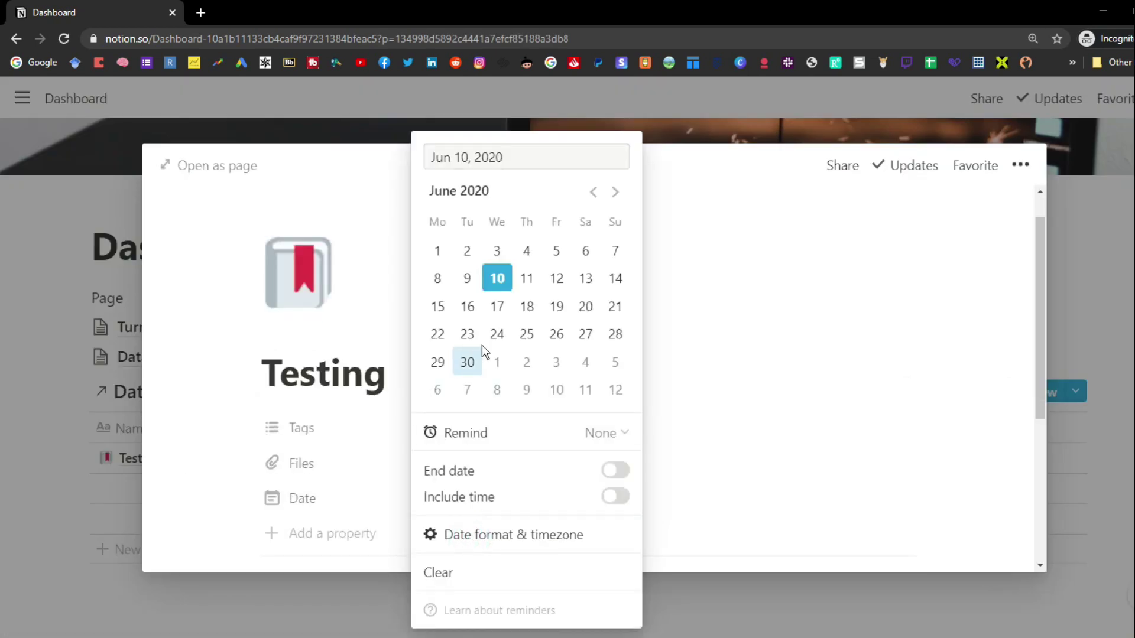
pyautogui.click(474, 288)
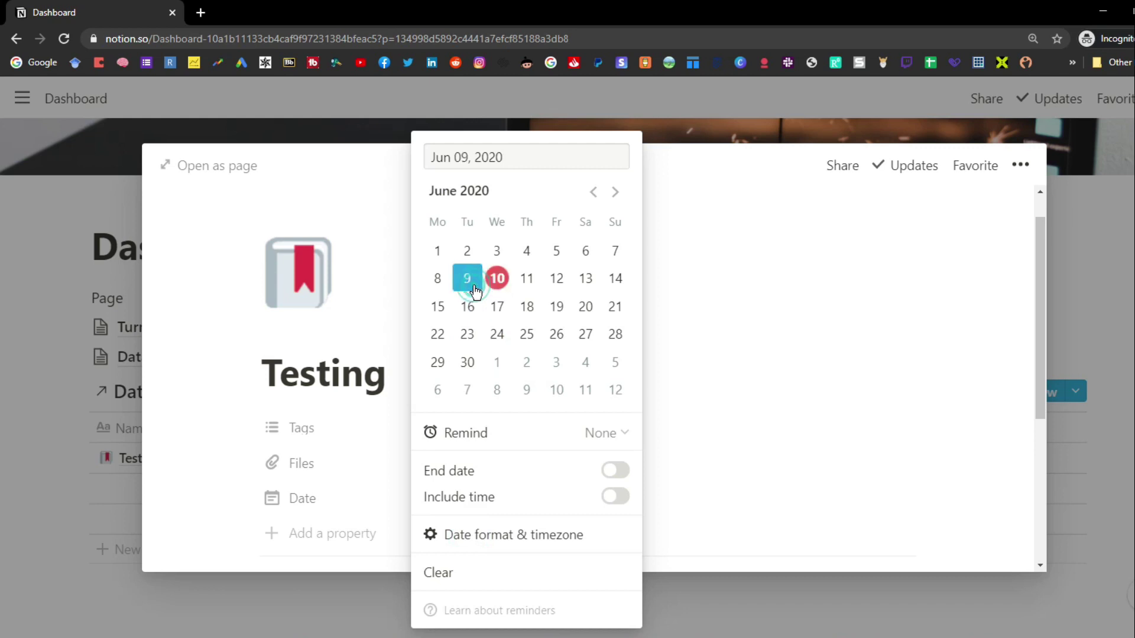
pyautogui.click(371, 389)
pyautogui.click(126, 453)
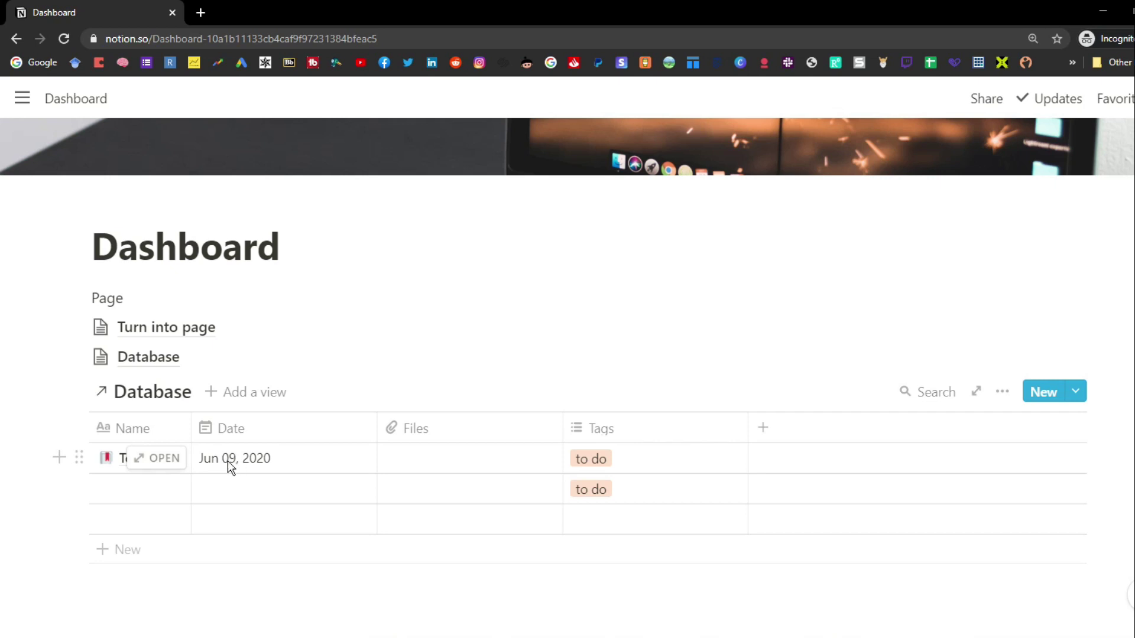
# Step: Name the two remaining untitled rows of the linked table "Test 2" and "Test 3"
pyautogui.click(121, 492)
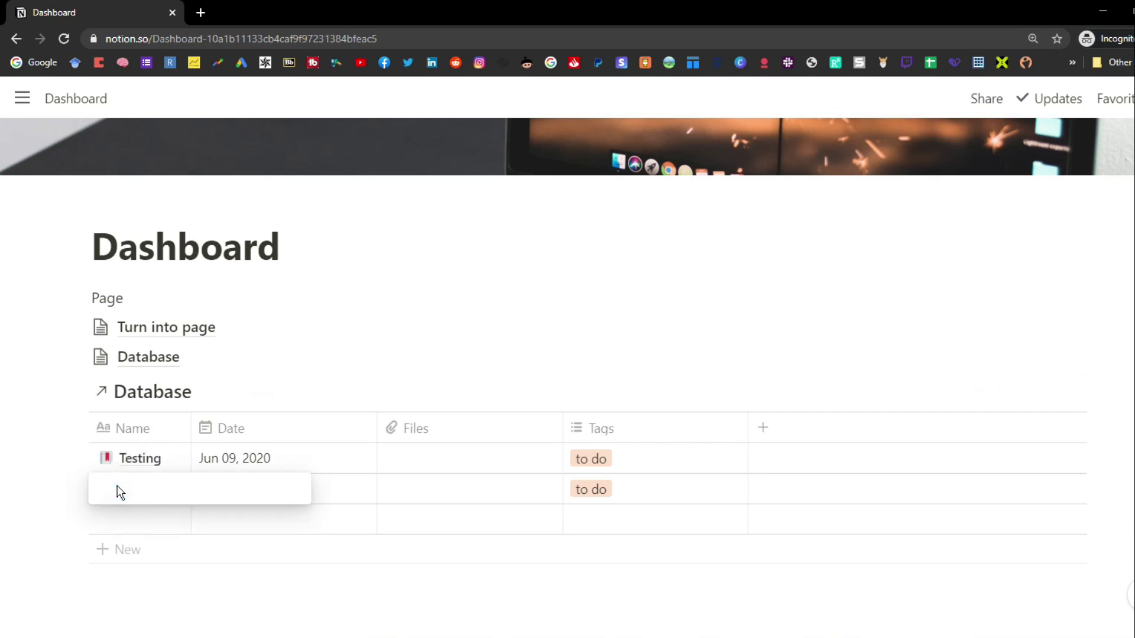
pyautogui.write('Test 2')
pyautogui.press('Return')
pyautogui.write('Test 3')
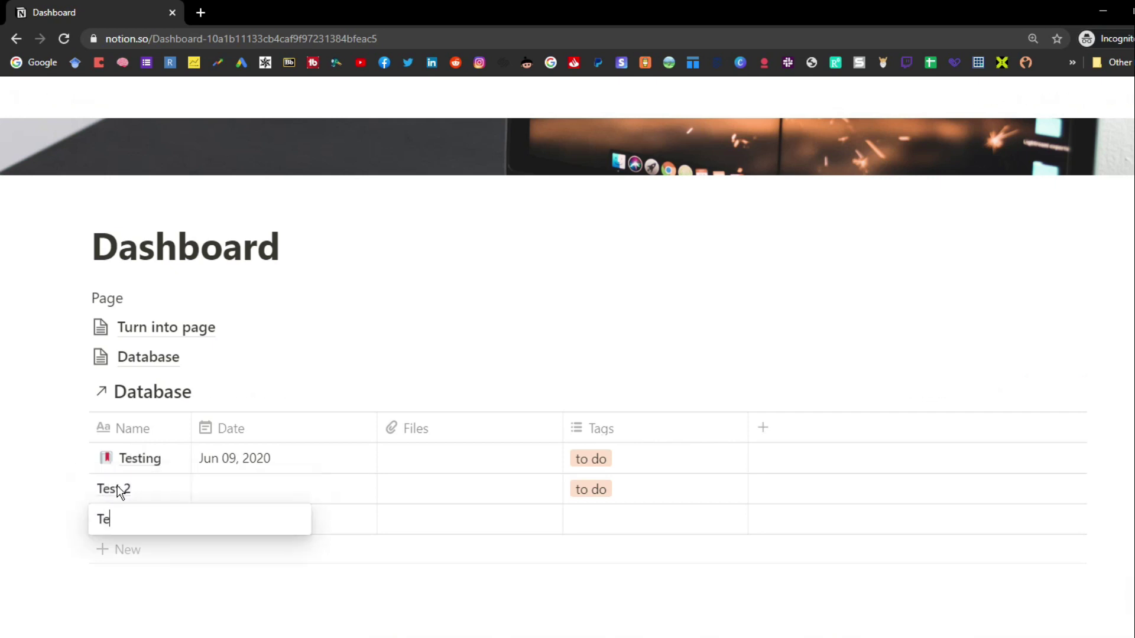
pyautogui.press('Return')
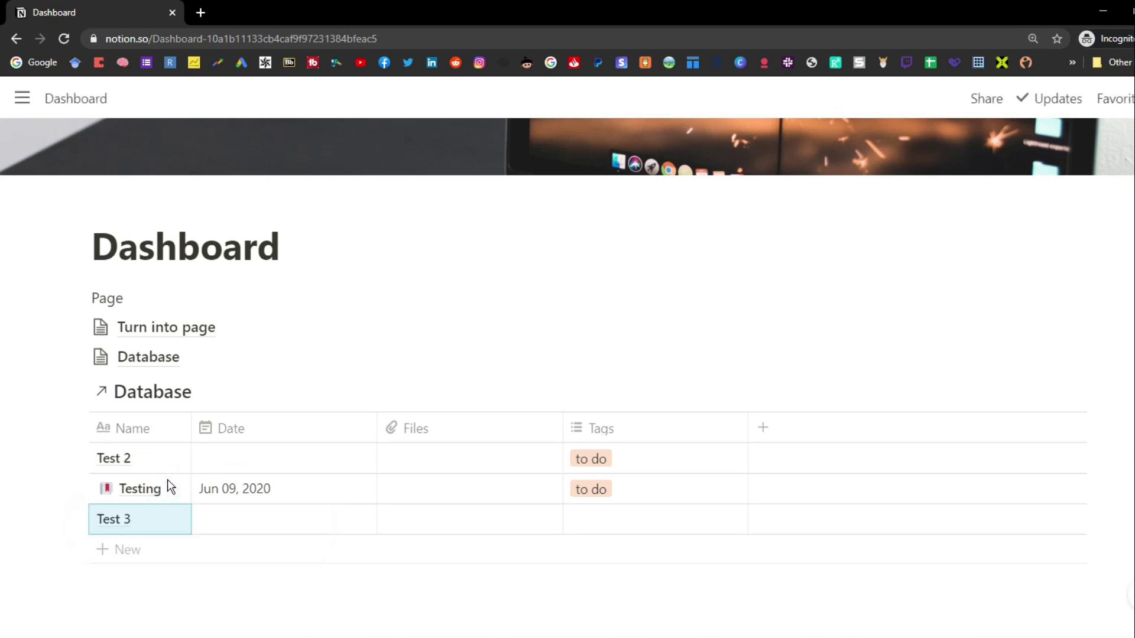
# Step: Set the date of the Test 2 row to Jun 24, 2020
pyautogui.click(260, 463)
pyautogui.click(282, 340)
pyautogui.click(261, 524)
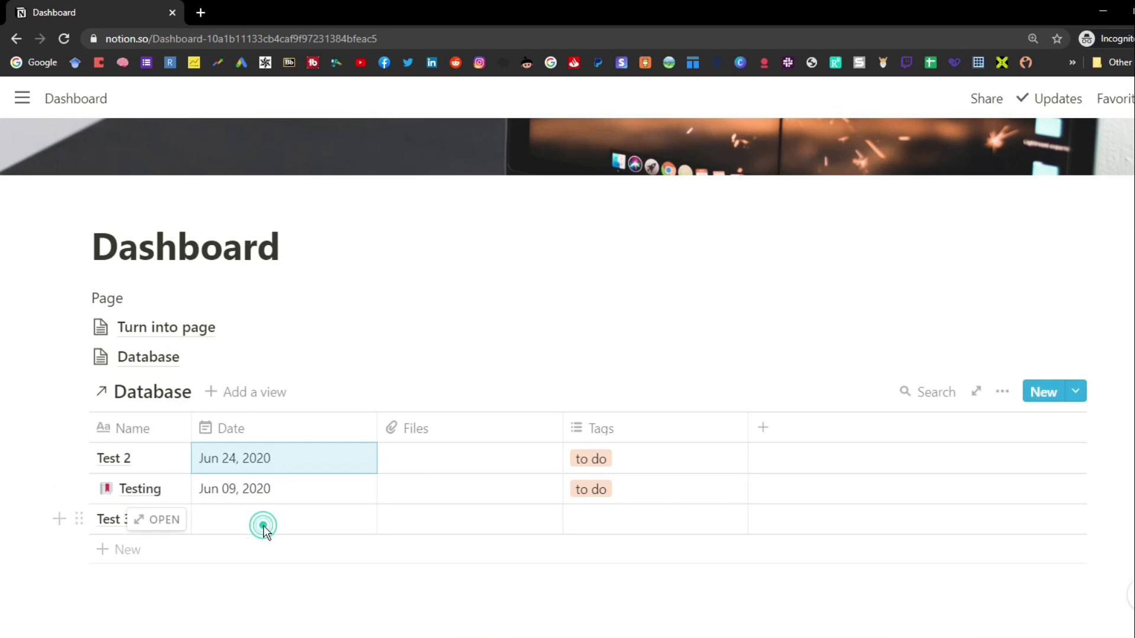
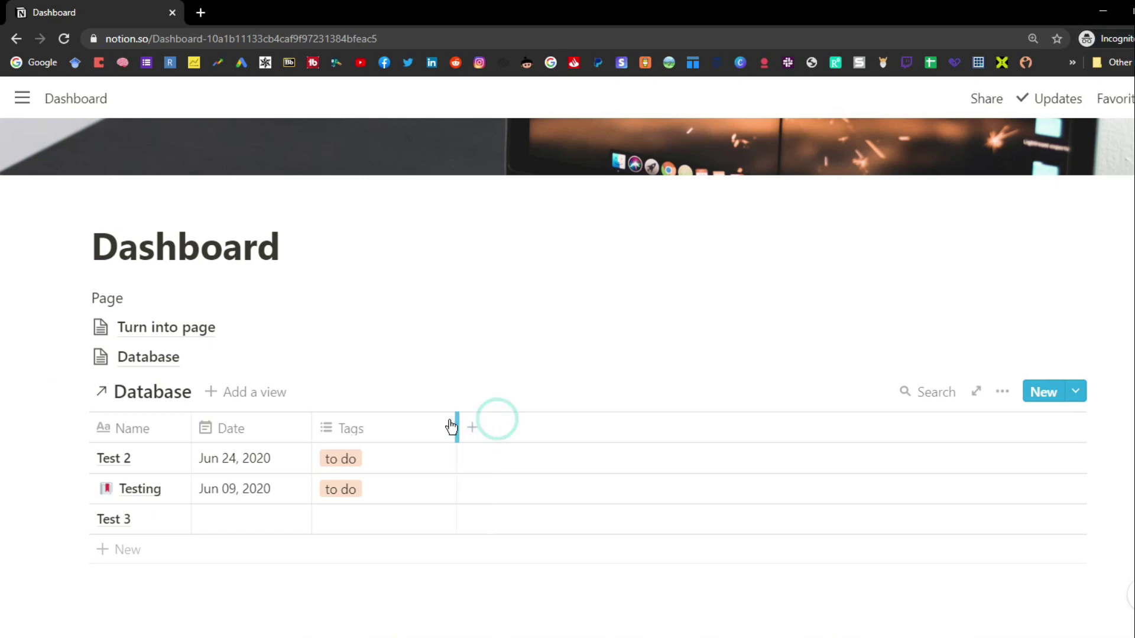
# Step: Change the Tags property's type to Text in the linked table
pyautogui.click(360, 431)
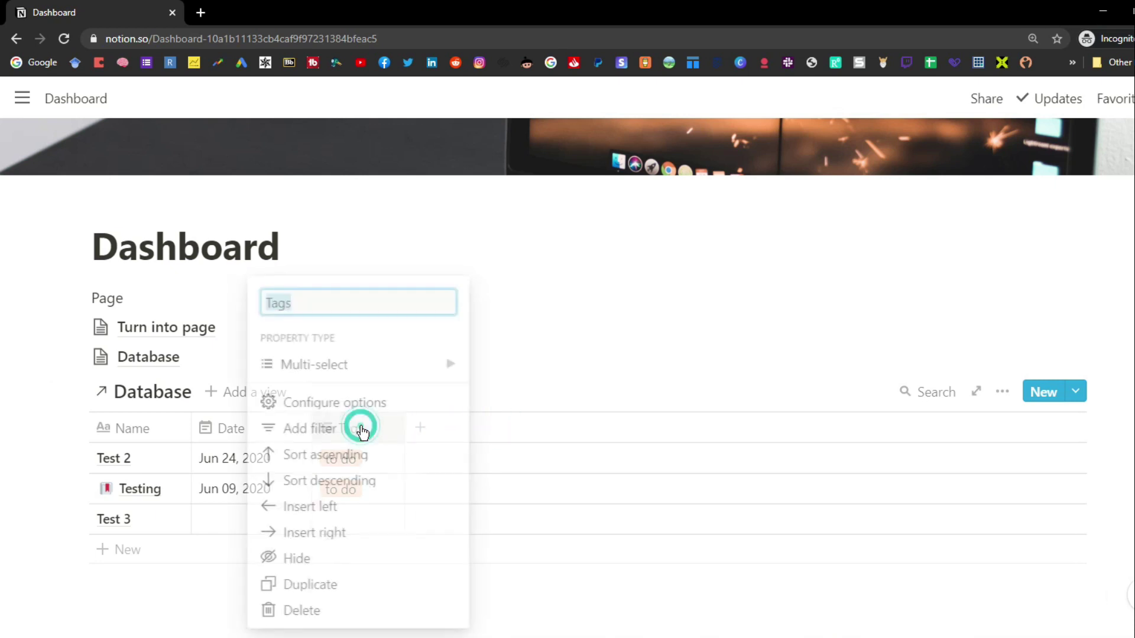
pyautogui.moveTo(345, 363)
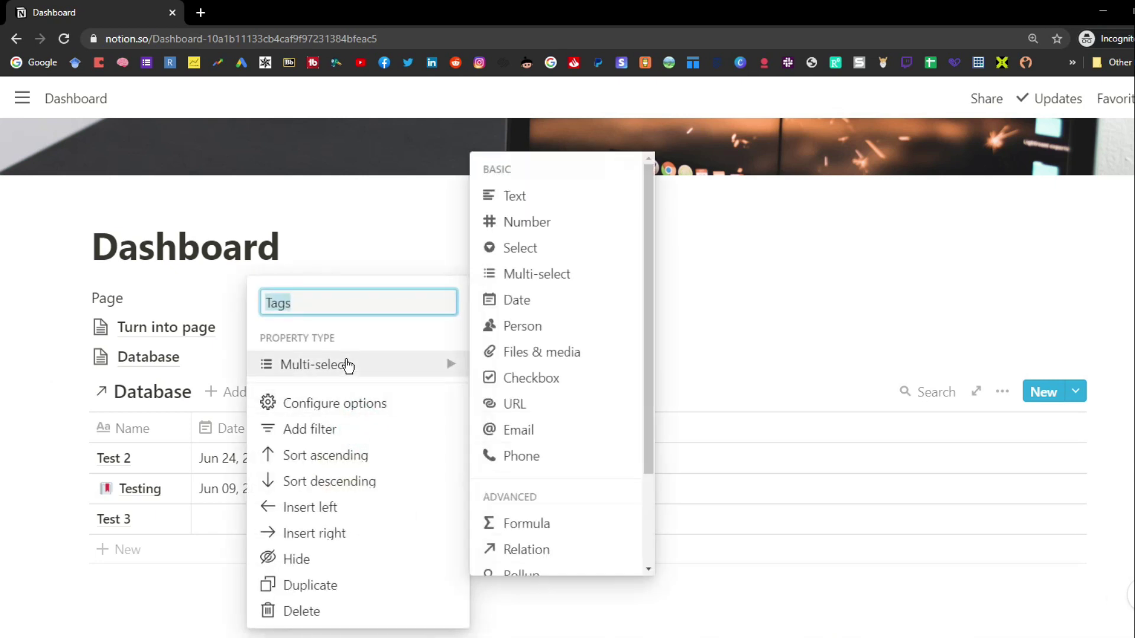
pyautogui.click(522, 204)
# Step: Replace the Test 2 row's Tags text with "type what you want for as long as you"
pyautogui.click(361, 463)
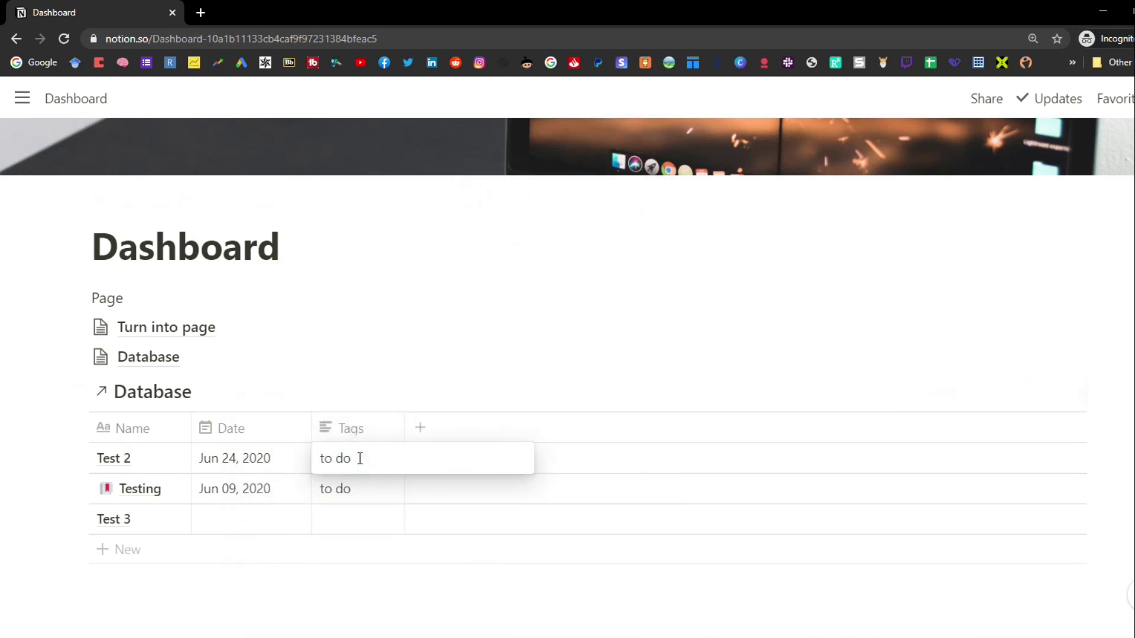
pyautogui.press('BackSpace')
pyautogui.press('BackSpace')
pyautogui.press('BackSpace')
pyautogui.press('BackSpace')
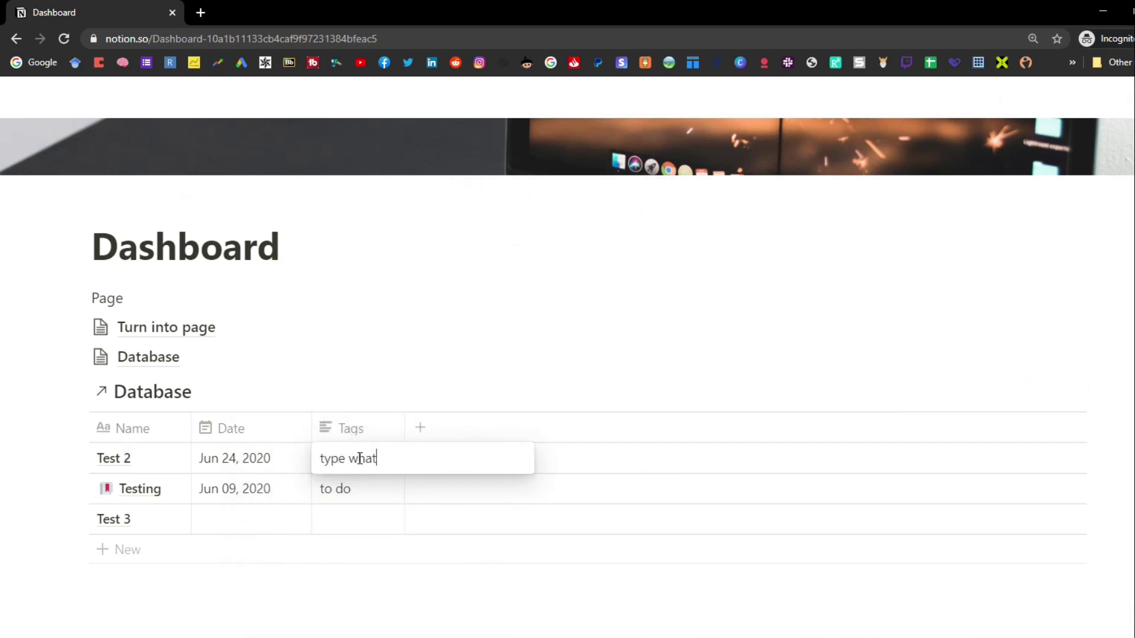
pyautogui.write('type what you want for as long as you')
pyautogui.press('Return')
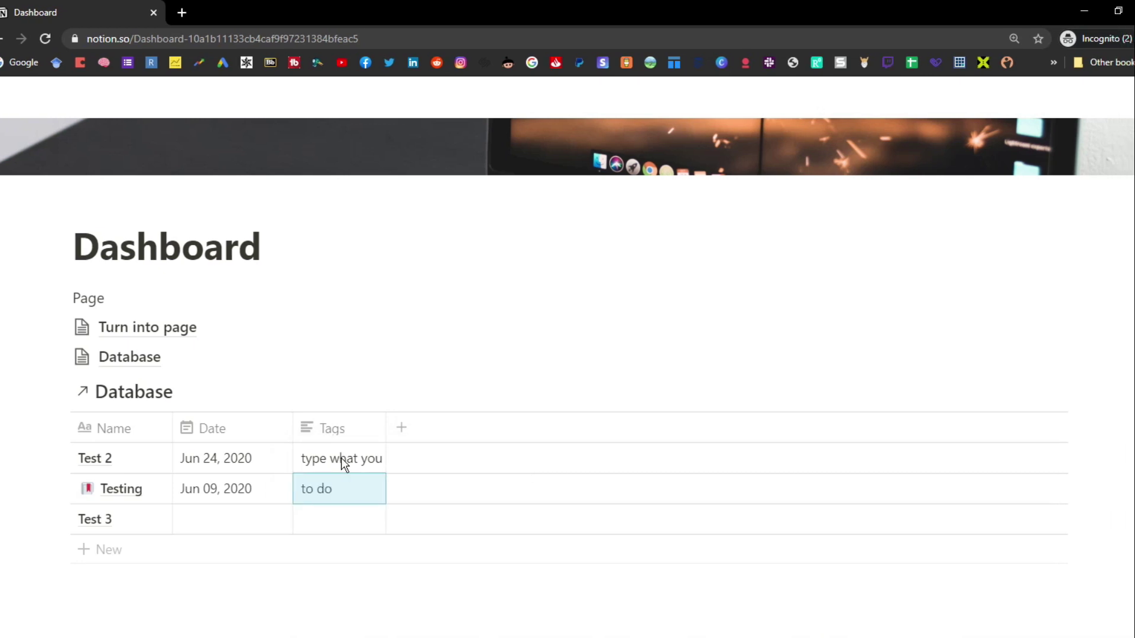
# Step: Turn on cell wrapping for the linked database table
pyautogui.click(946, 394)
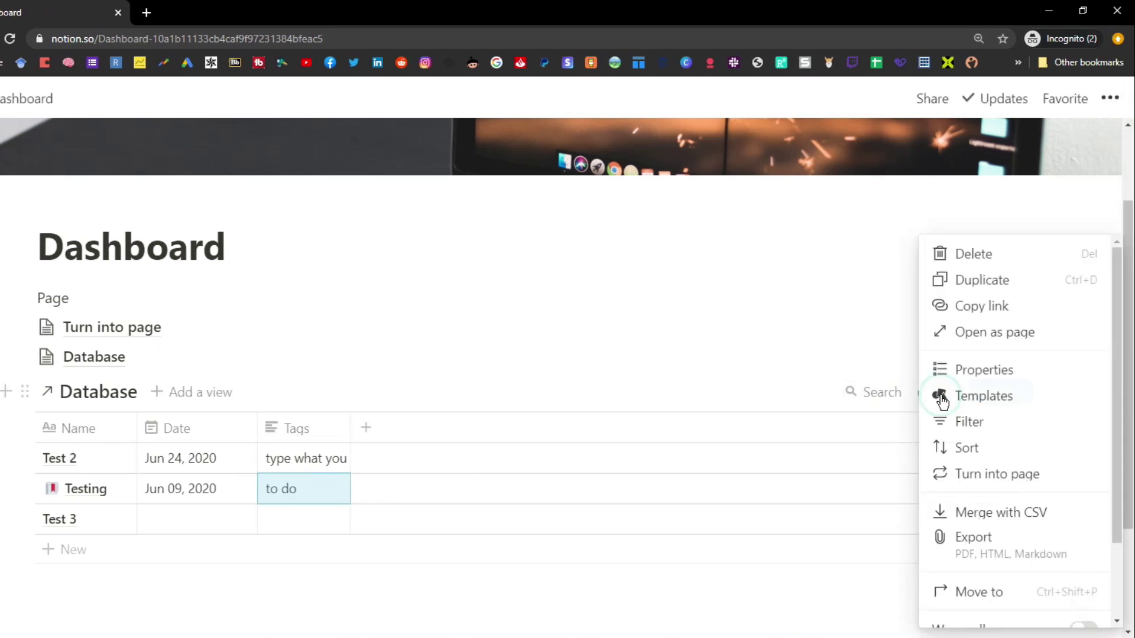
pyautogui.scroll(-2, 972, 539)
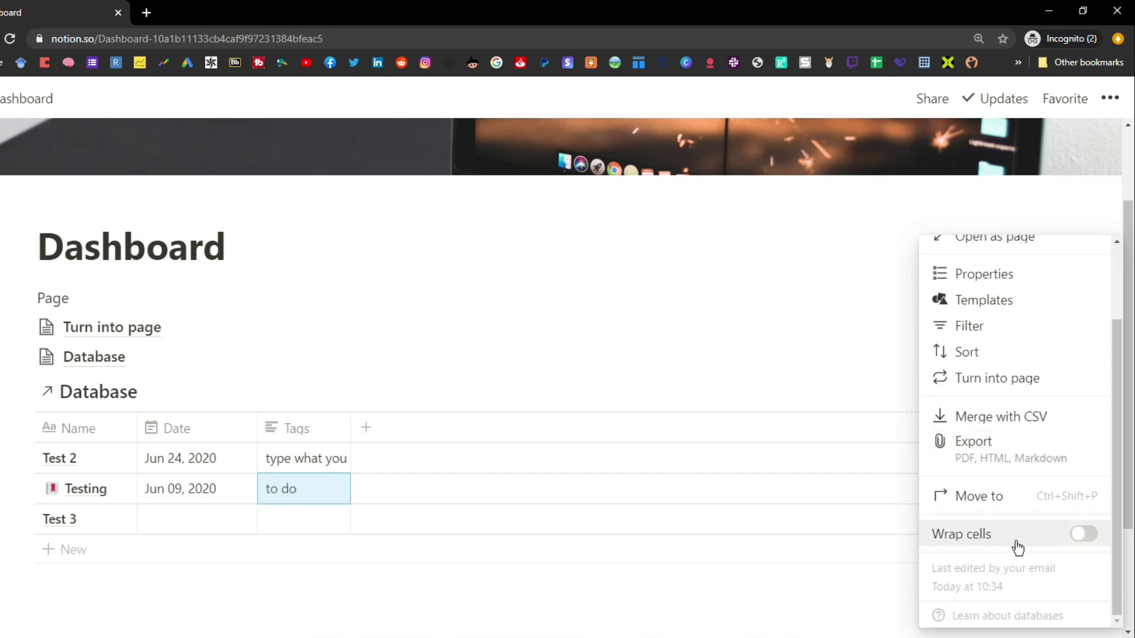
pyautogui.click(1085, 535)
pyautogui.click(768, 495)
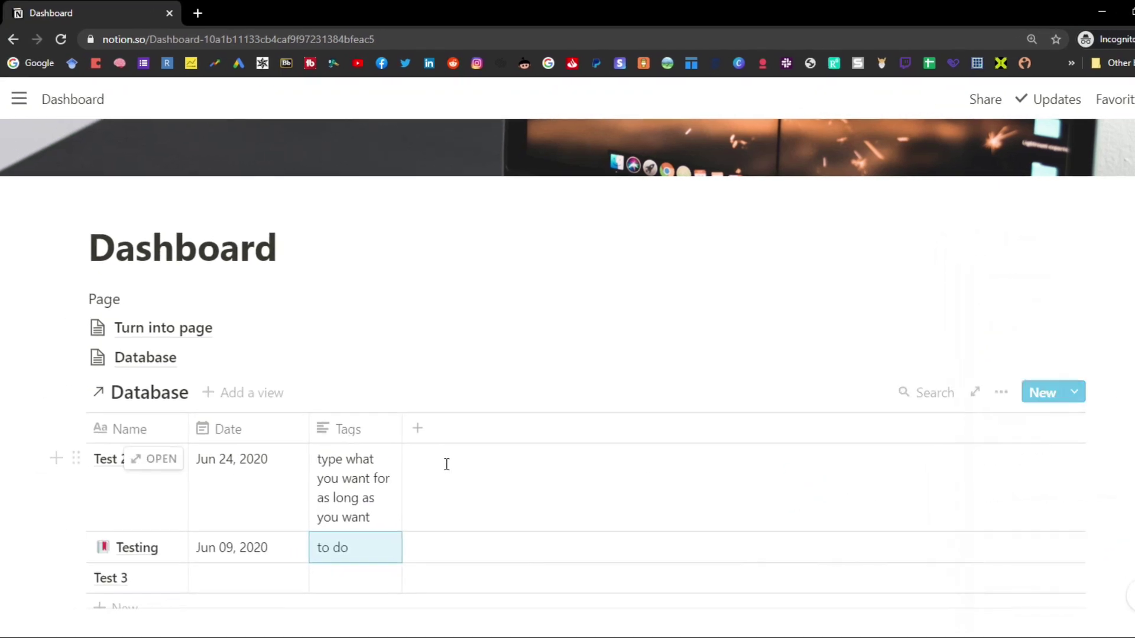
# Step: Rename the Tags property of the linked table to "Text"
pyautogui.click(355, 428)
pyautogui.write('Text')
pyautogui.press('Return')
# Step: Add a new property of type Number to the linked table and name it "Number"
pyautogui.click(422, 434)
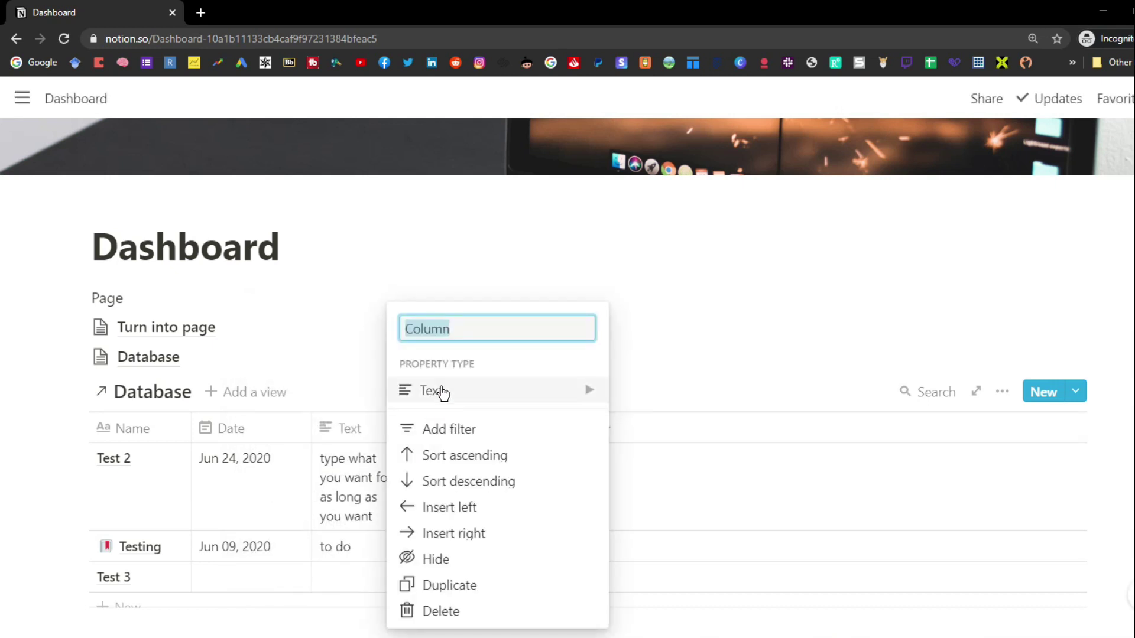
pyautogui.click(438, 392)
pyautogui.click(662, 247)
pyautogui.click(498, 429)
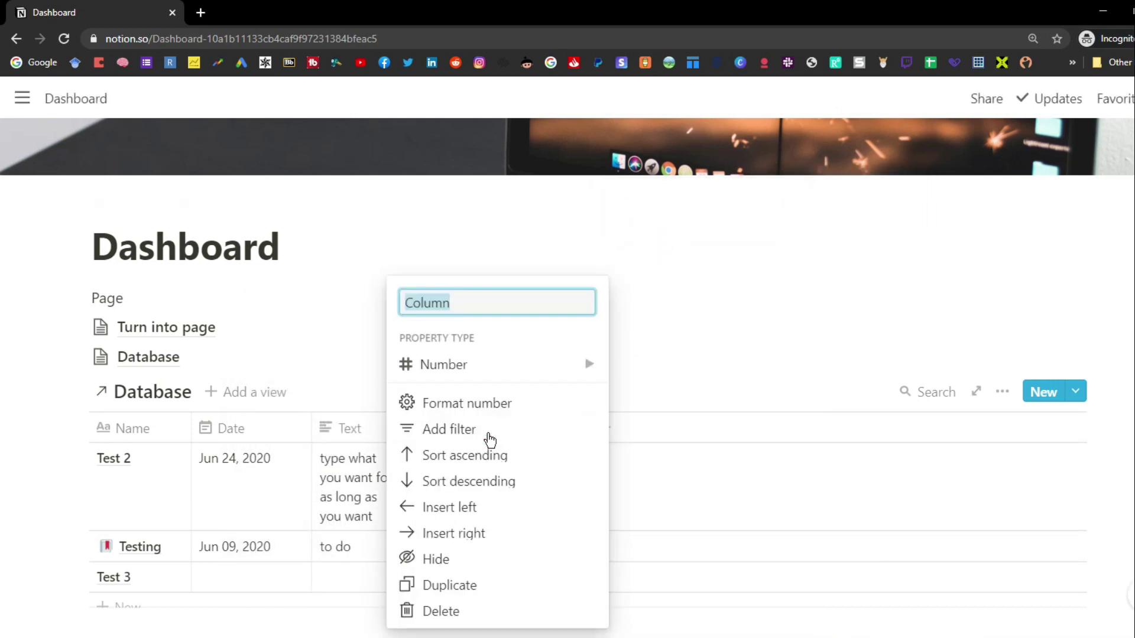
pyautogui.write('Number')
pyautogui.press('Return')
pyautogui.click(490, 464)
pyautogui.write('1234567890')
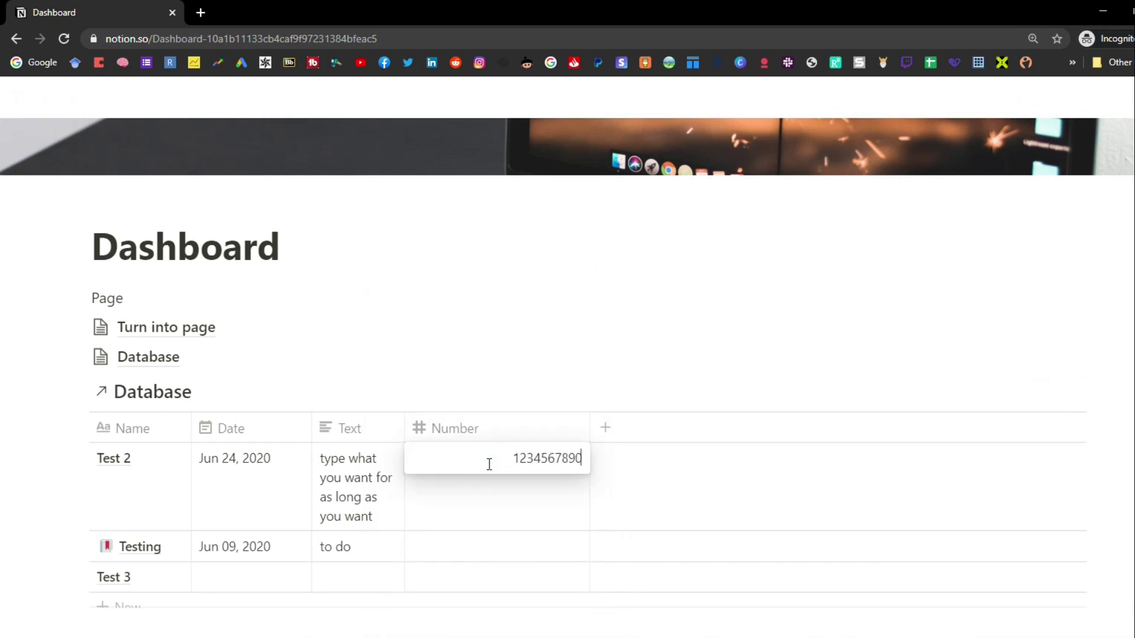
pyautogui.press('Escape')
# Step: Try the "Number with commas" format on the Number property, and set its format to Pound
pyautogui.click(427, 469)
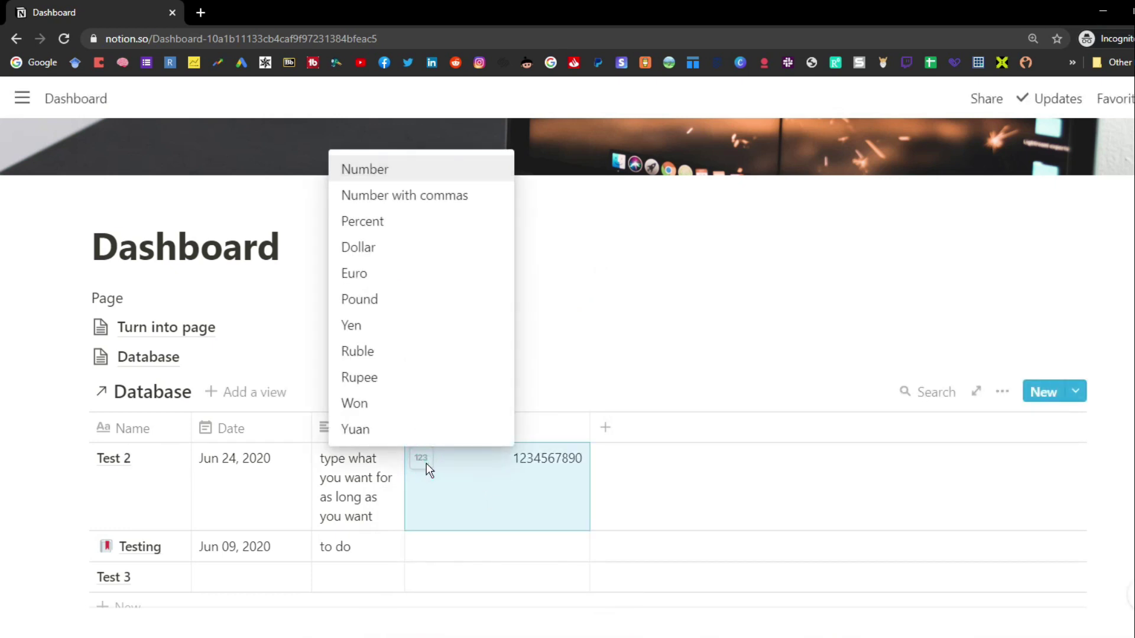
pyautogui.click(428, 196)
pyautogui.click(421, 458)
pyautogui.click(362, 299)
pyautogui.click(474, 392)
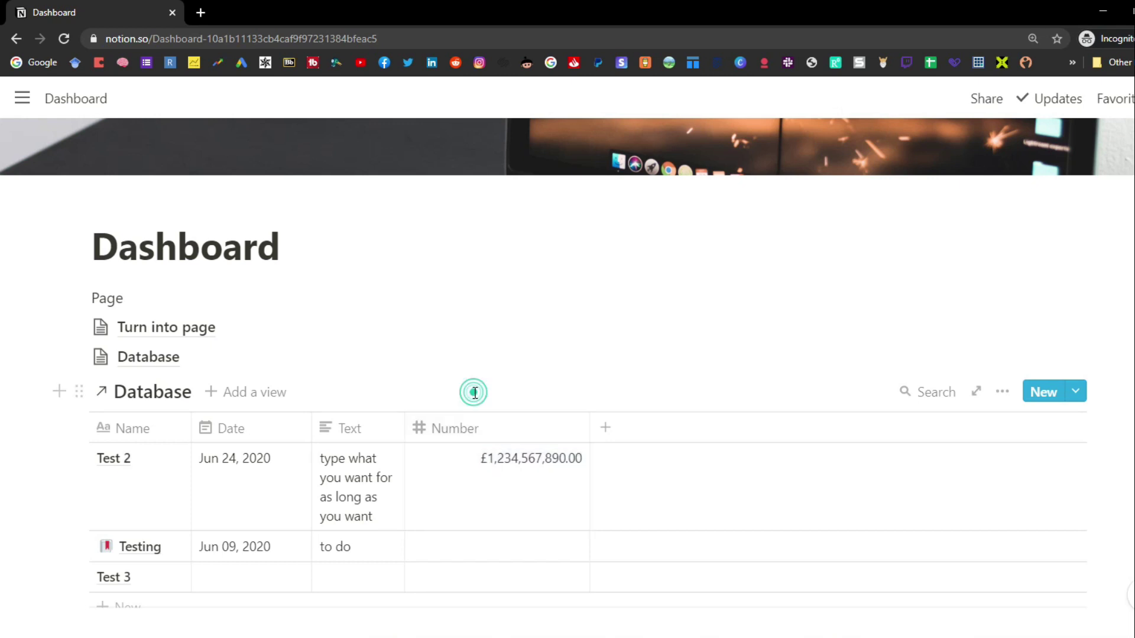
# Step: Enter 456789 as the Number value of the Testing row
pyautogui.scroll(-1, 475, 393)
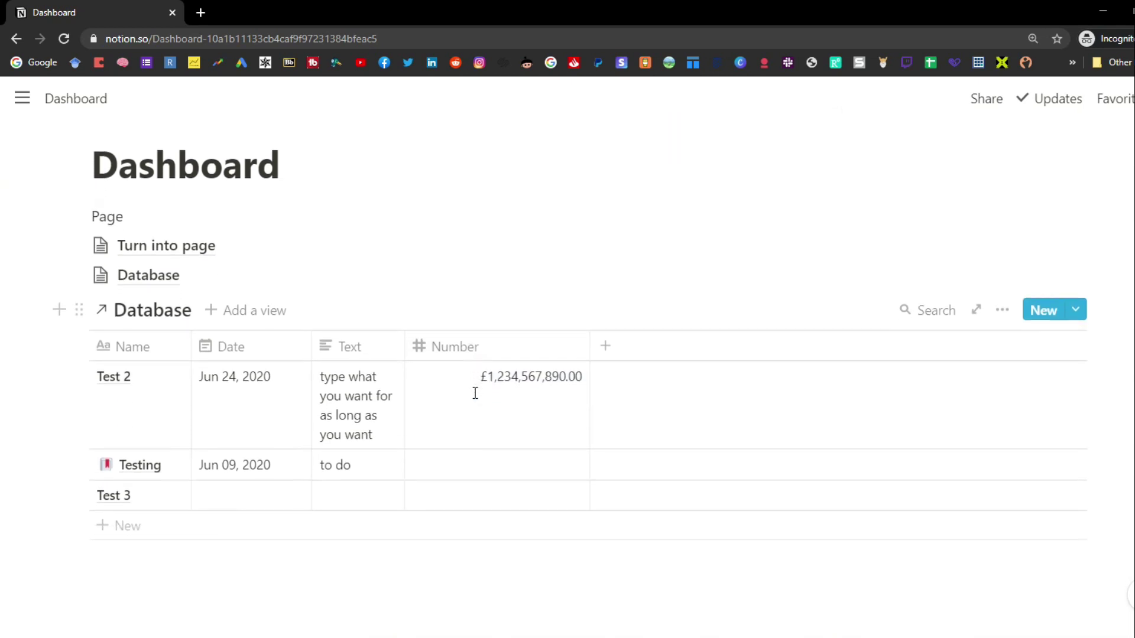
pyautogui.click(496, 466)
pyautogui.write('456789')
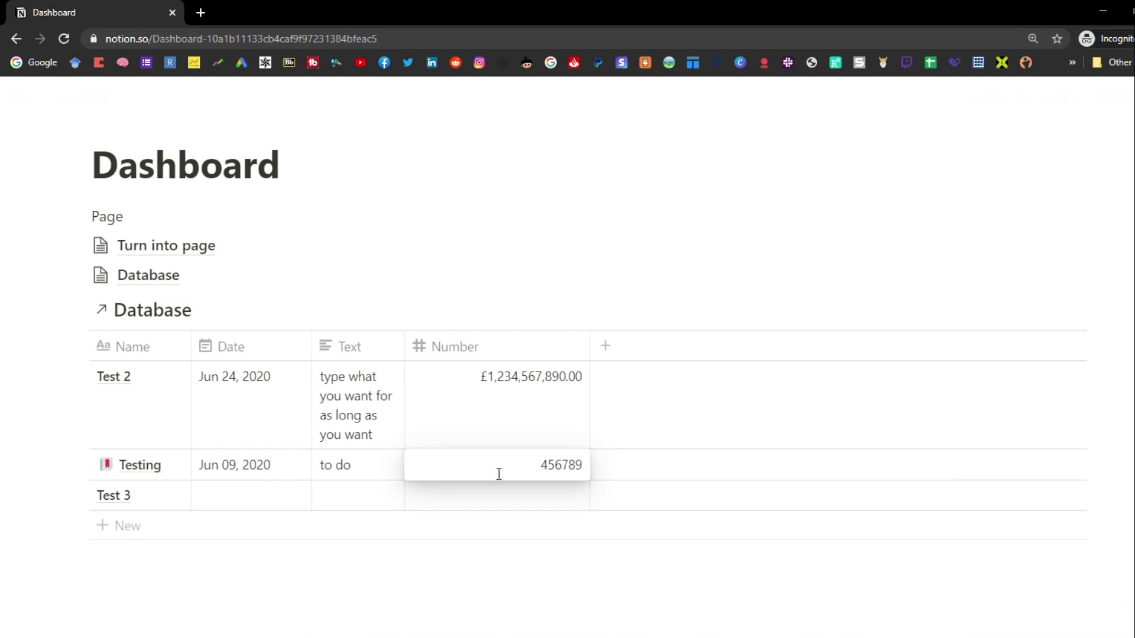
pyautogui.click(505, 494)
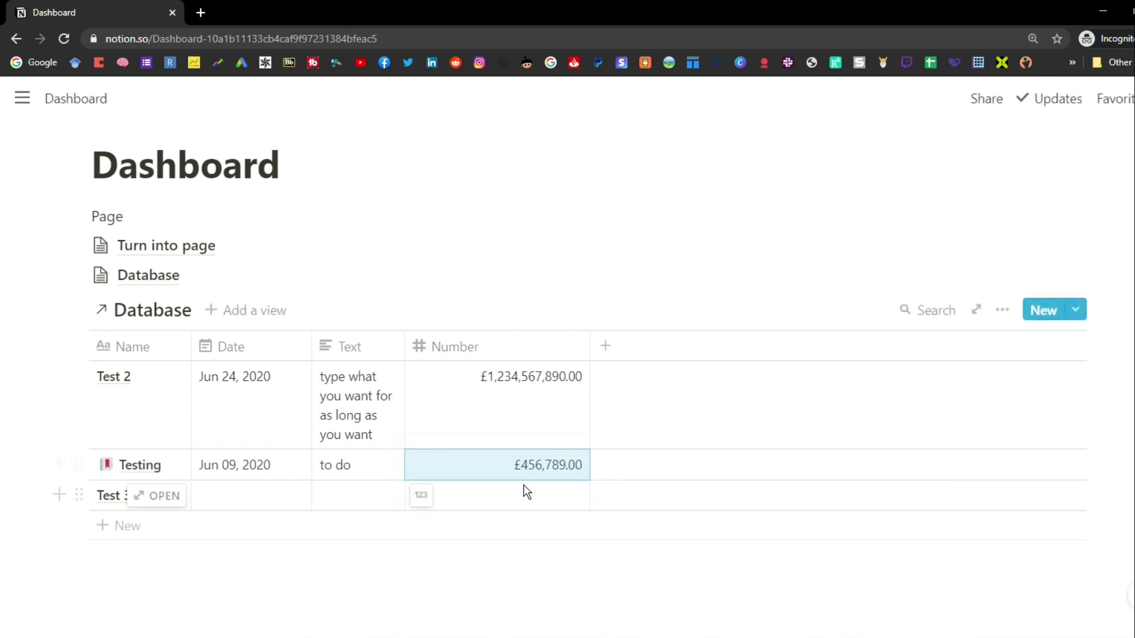
# Step: Add a Sum calculation beneath the Number column
pyautogui.moveTo(524, 559)
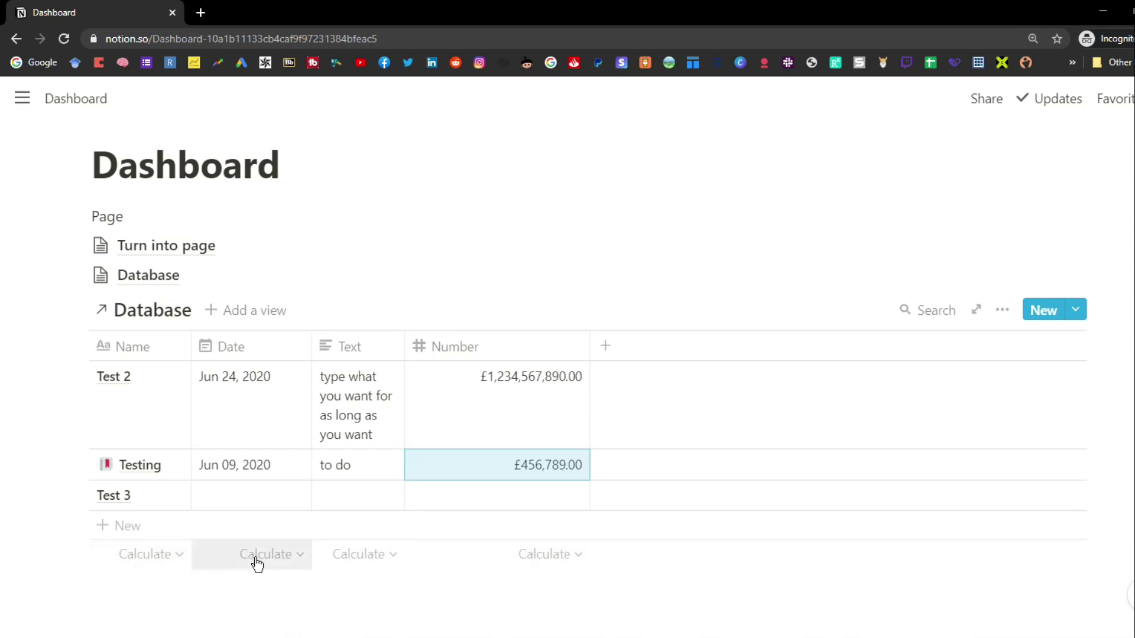
pyautogui.click(584, 560)
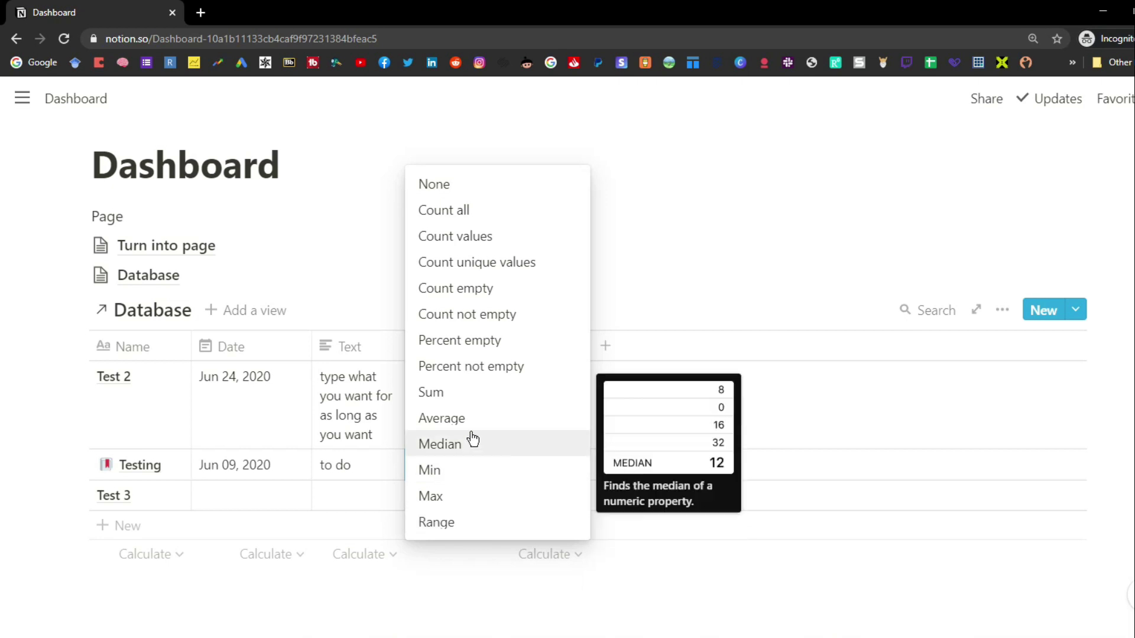
pyautogui.click(473, 405)
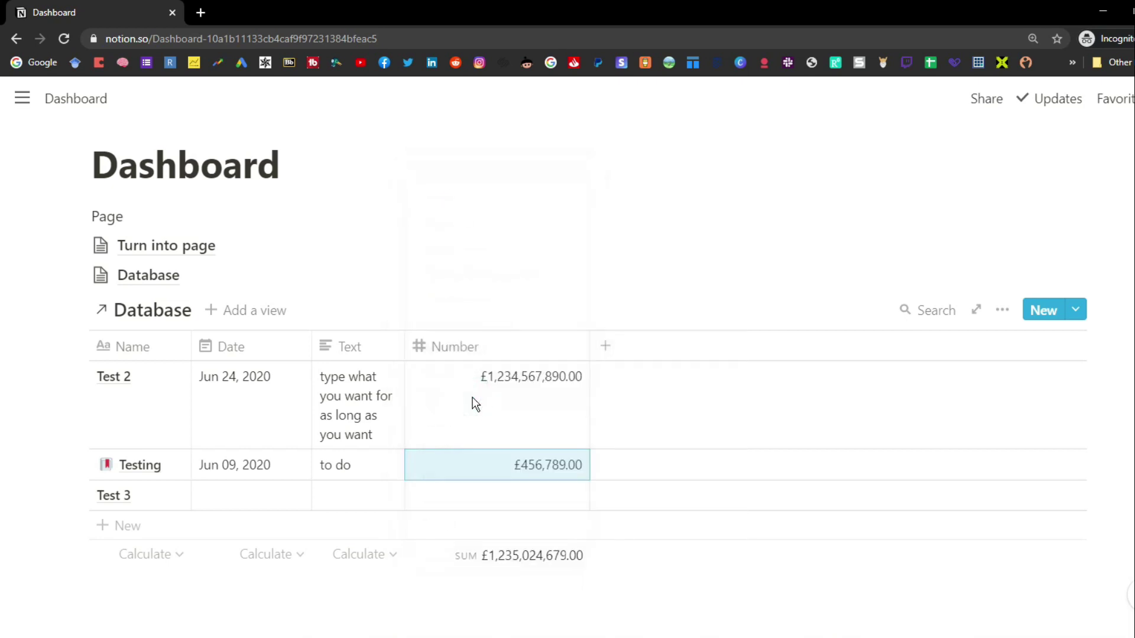
# Step: Replace the Test 2 row's Number value with 20
pyautogui.click(528, 381)
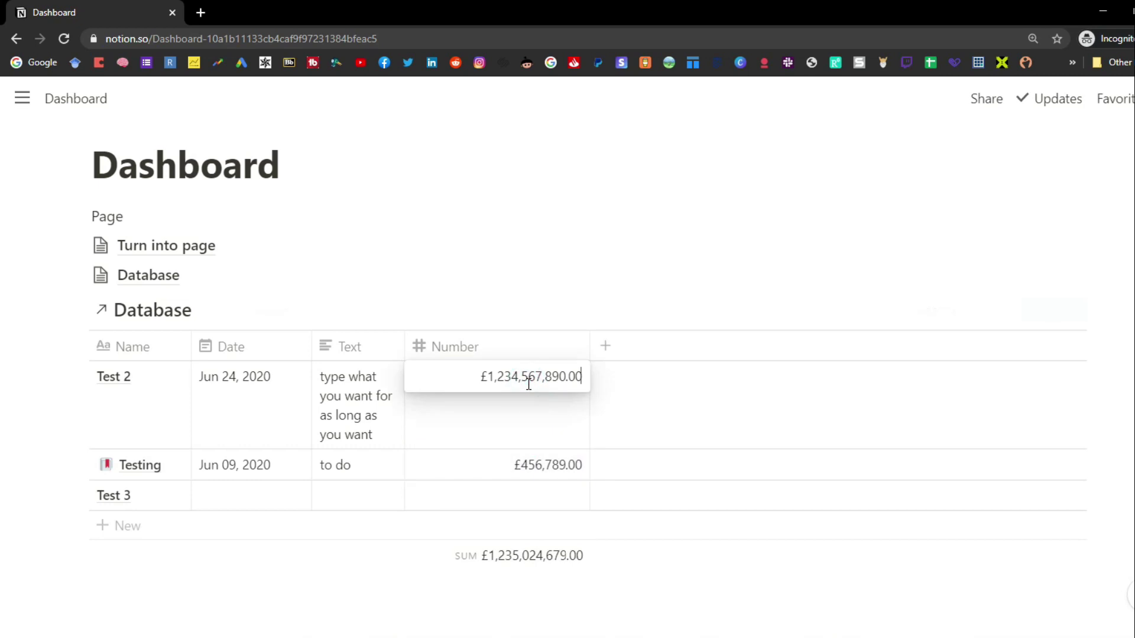
pyautogui.press('BackSpace')
pyautogui.press('BackSpace')
pyautogui.press('BackSpace')
pyautogui.press('BackSpace')
pyautogui.press('BackSpace')
pyautogui.press('BackSpace')
pyautogui.press('BackSpace')
pyautogui.press('BackSpace')
pyautogui.press('BackSpace')
pyautogui.press('BackSpace')
pyautogui.press('BackSpace')
pyautogui.press('BackSpace')
pyautogui.press('BackSpace')
pyautogui.press('BackSpace')
pyautogui.press('BackSpace')
pyautogui.press('BackSpace')
pyautogui.press('BackSpace')
pyautogui.write('20')
pyautogui.press('Return')
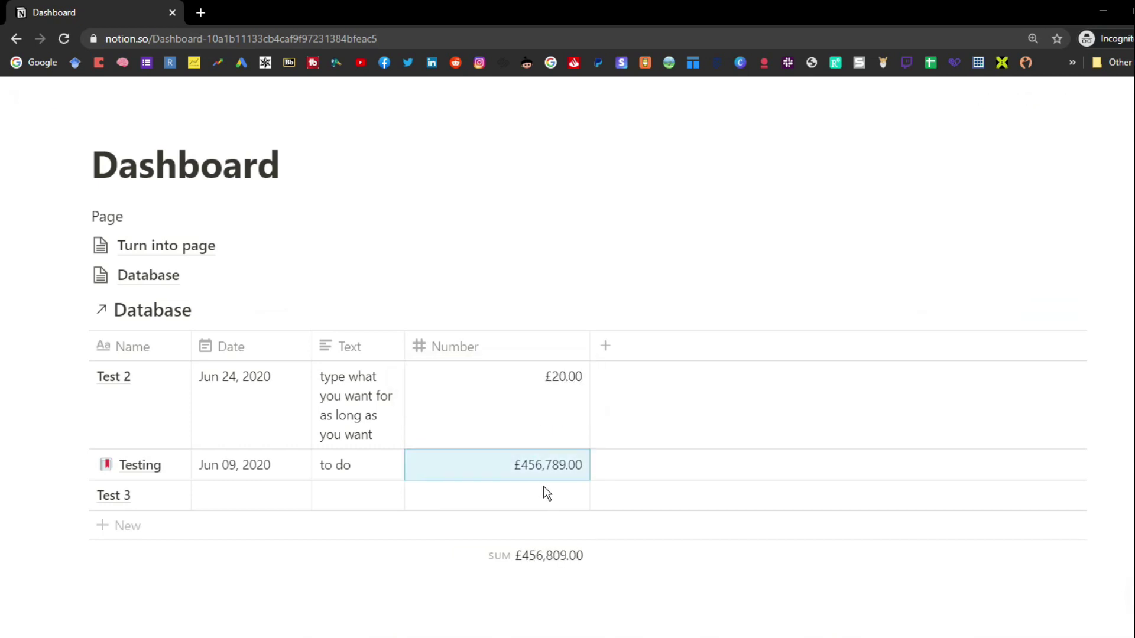
# Step: Replace the Testing row's Number value with 20
pyautogui.click(545, 465)
pyautogui.press('BackSpace')
pyautogui.press('BackSpace')
pyautogui.press('BackSpace')
pyautogui.press('BackSpace')
pyautogui.press('BackSpace')
pyautogui.press('BackSpace')
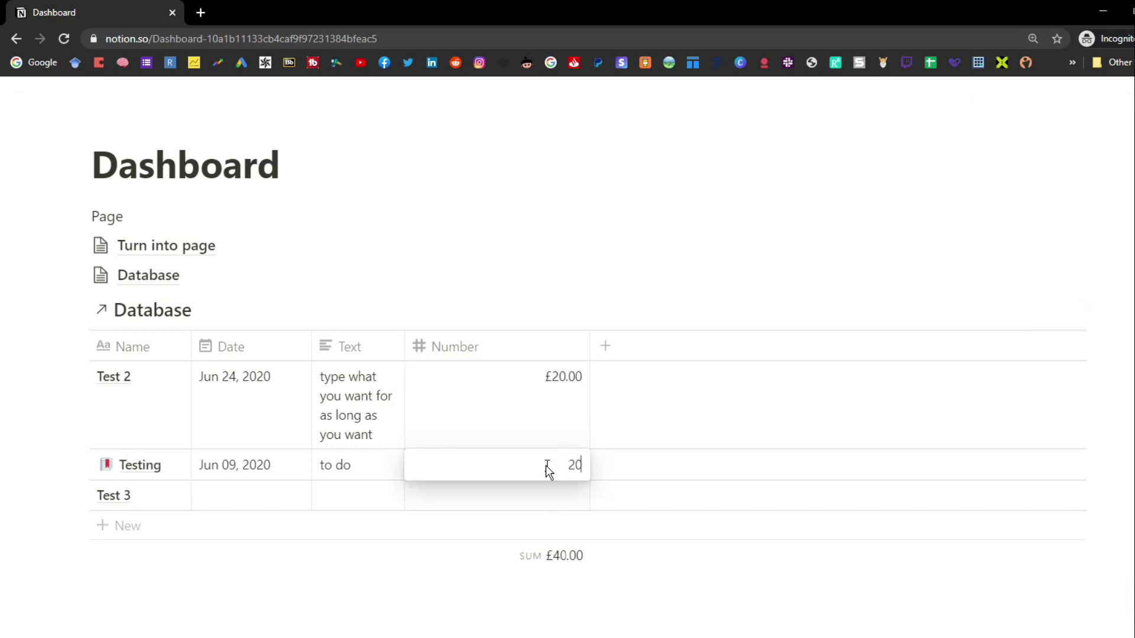
pyautogui.press('Return')
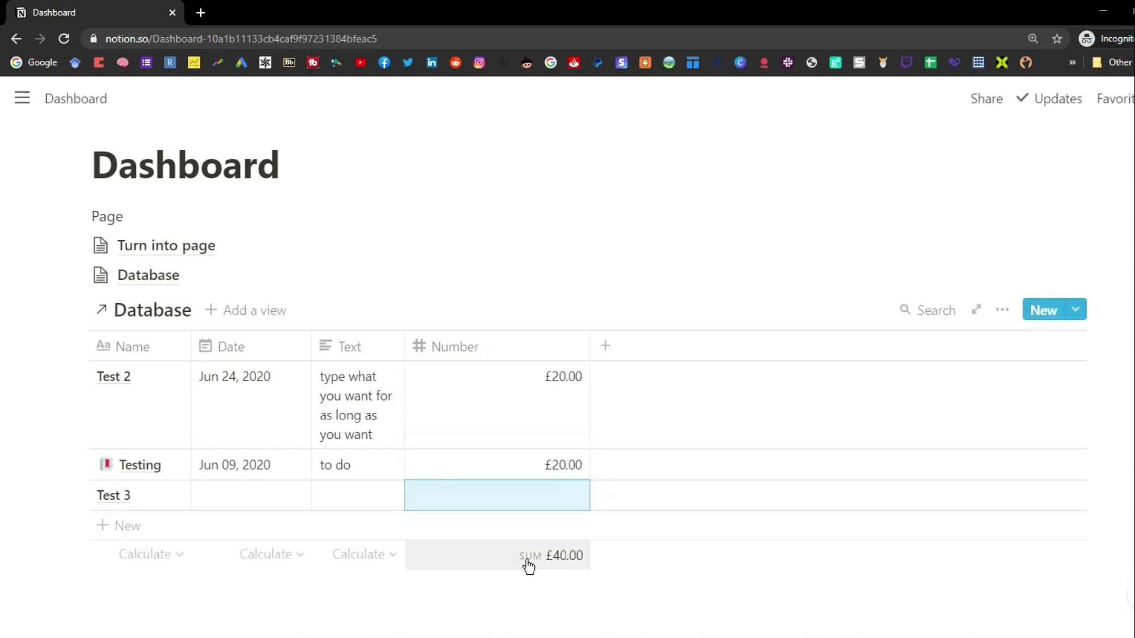
# Step: Set the remaining column calculations to Count empty for Text, Earliest date for Date, and Count all for Name
pyautogui.click(386, 556)
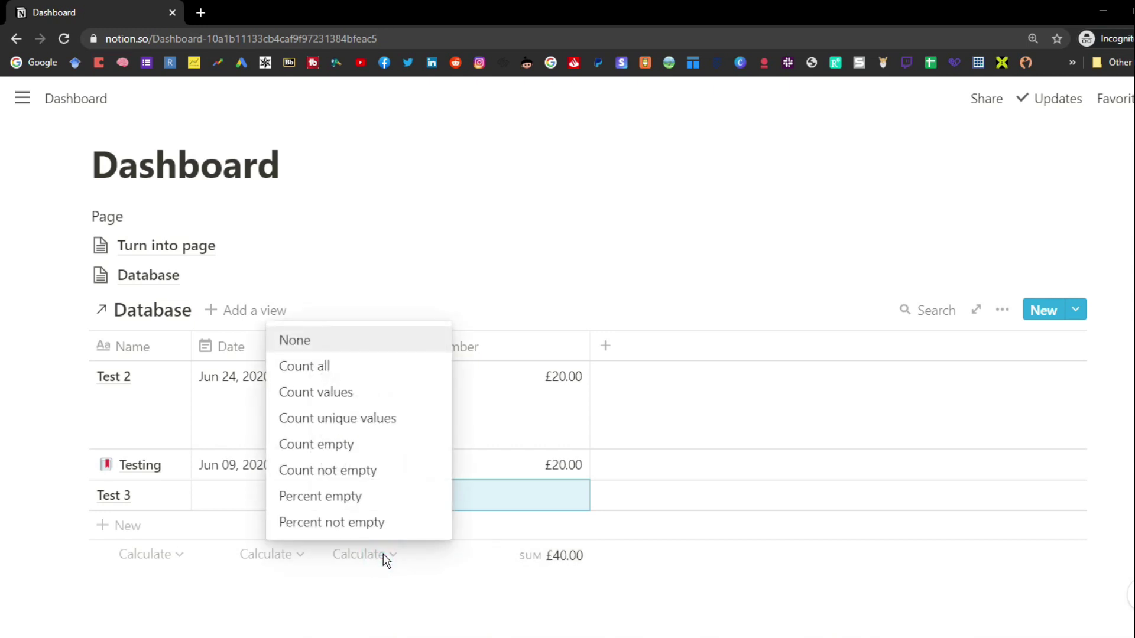
pyautogui.click(381, 449)
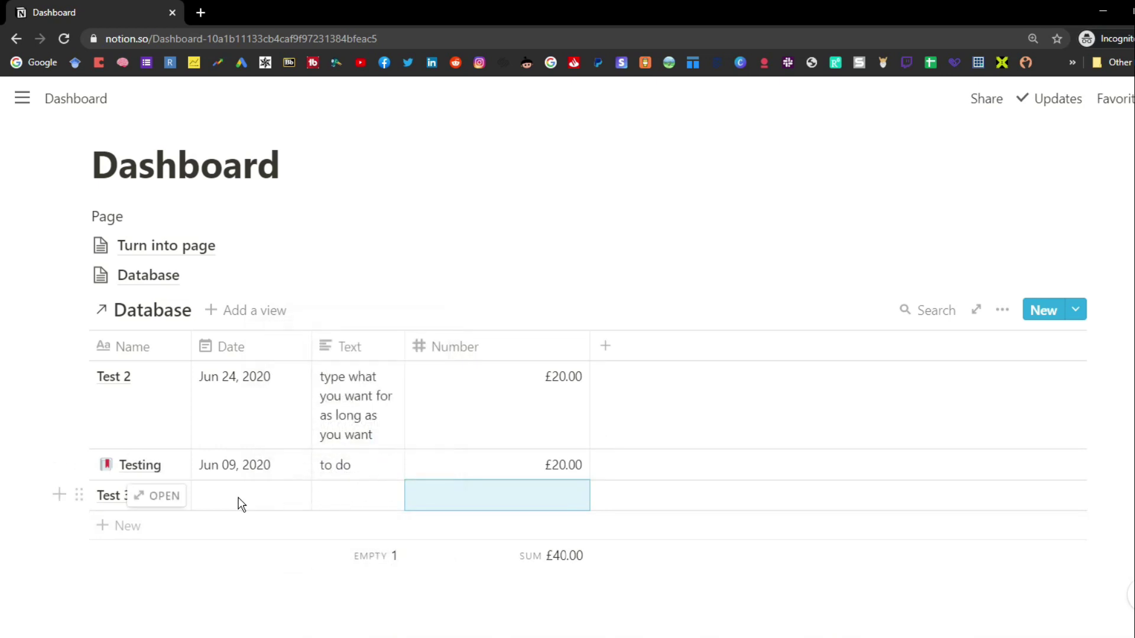
pyautogui.click(246, 561)
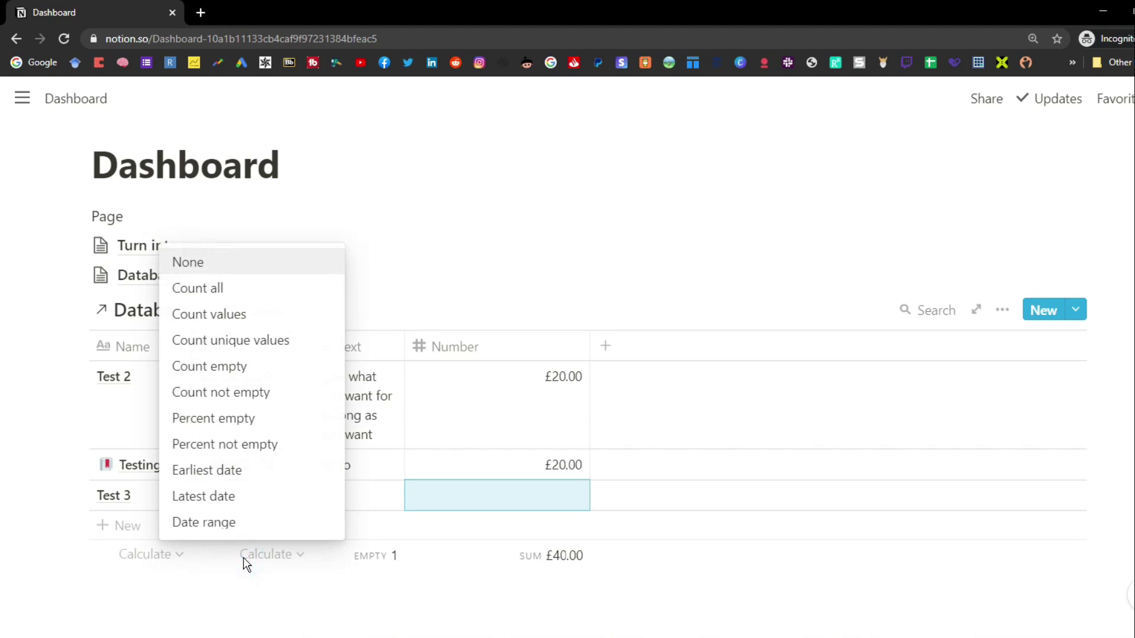
pyautogui.click(232, 471)
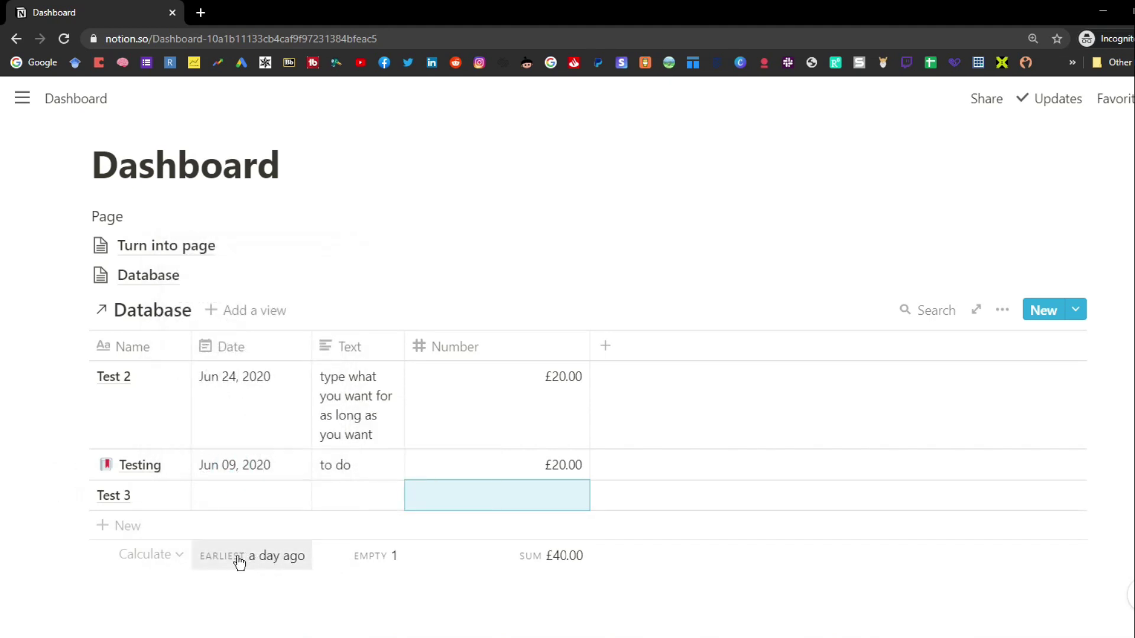
pyautogui.click(173, 556)
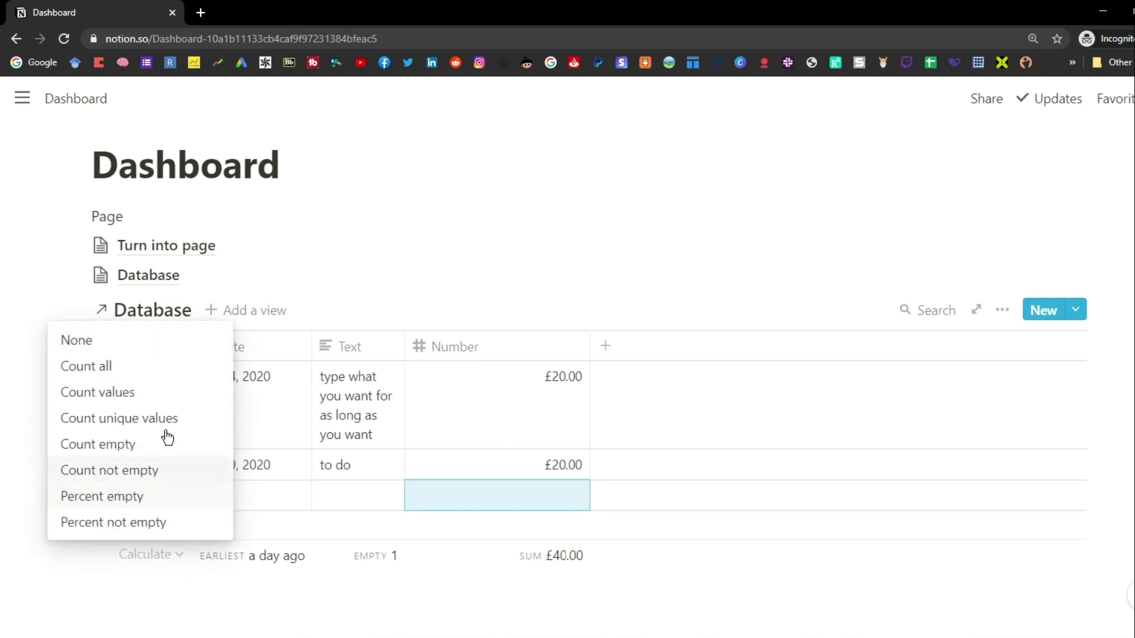
pyautogui.click(157, 368)
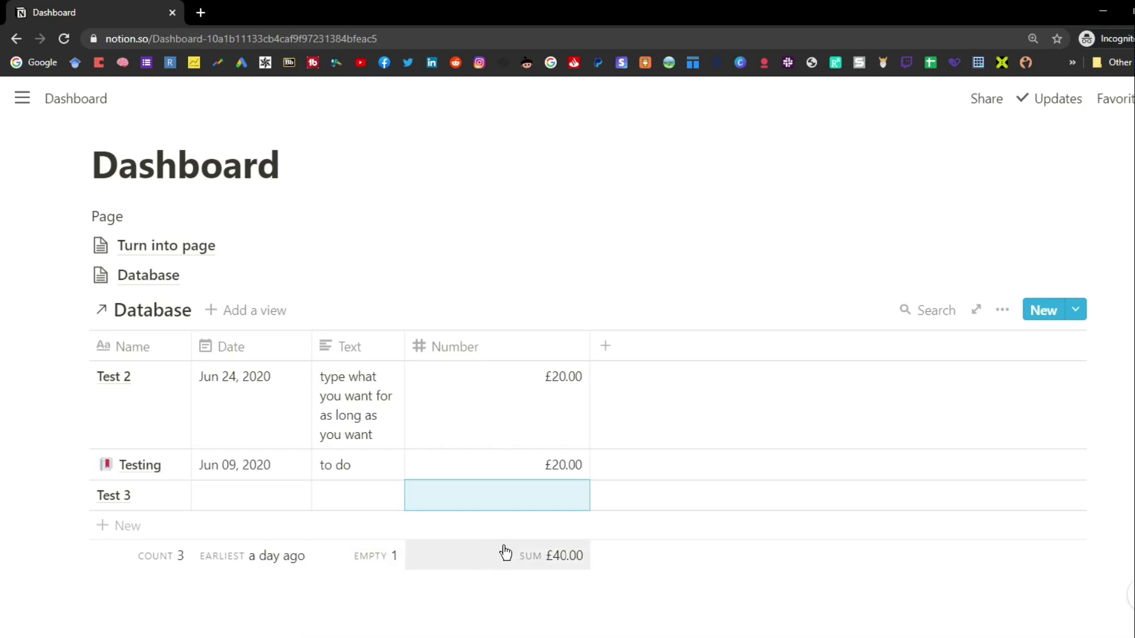
# Step: Narrow the Number column and add a property of type Select named "Select" beside it
pyautogui.moveTo(589, 343); pyautogui.dragTo(499, 343)
pyautogui.click(518, 346)
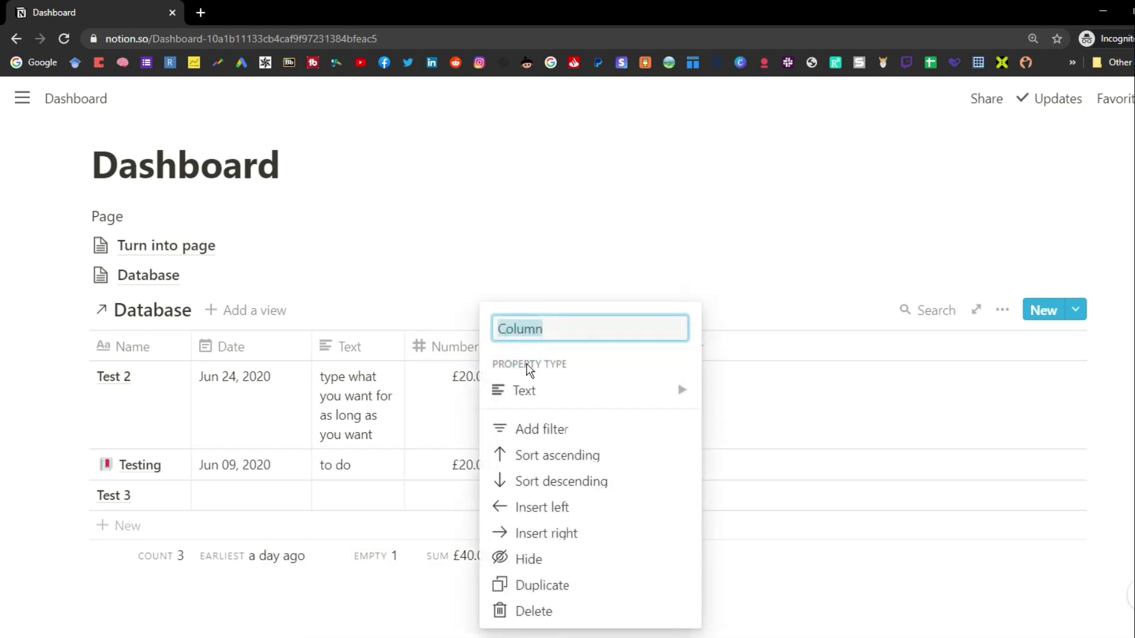
pyautogui.moveTo(683, 385)
pyautogui.click(752, 274)
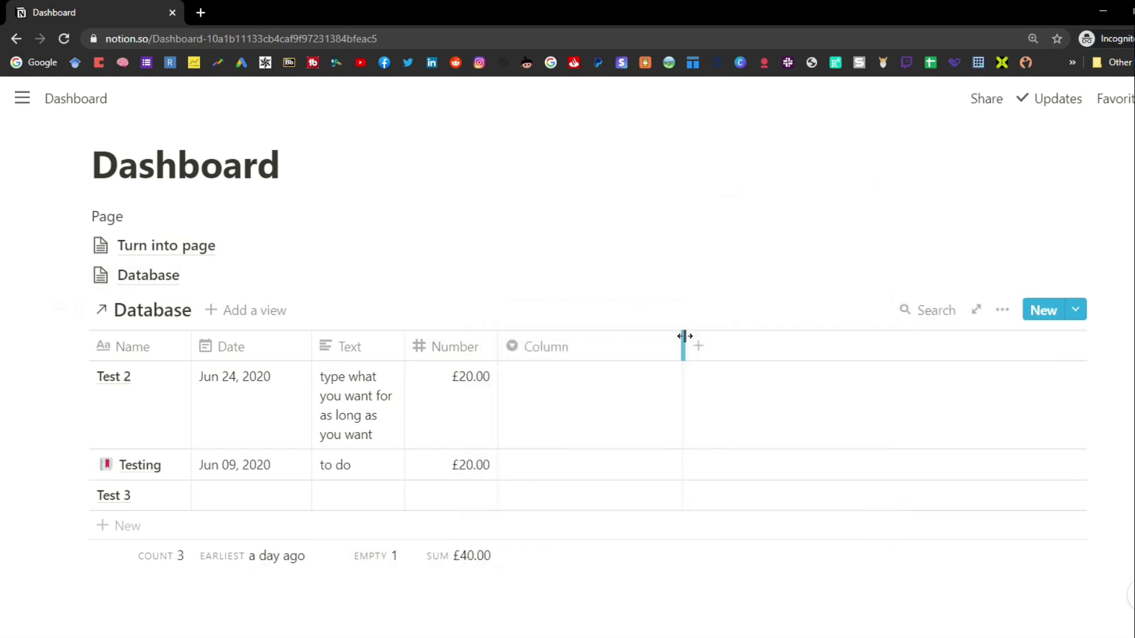
pyautogui.click(584, 349)
pyautogui.write('Select')
pyautogui.press('Return')
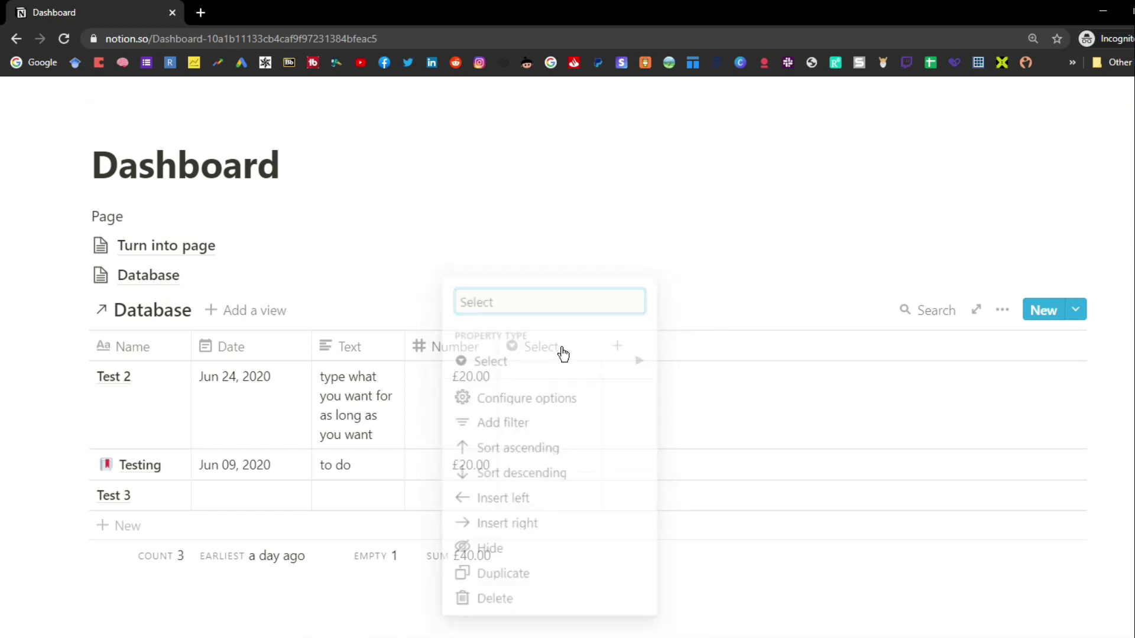
# Step: Create and assign the Select options "To-do" for Test 2, "Working" for Testing and "Done" for Test 3
pyautogui.click(563, 384)
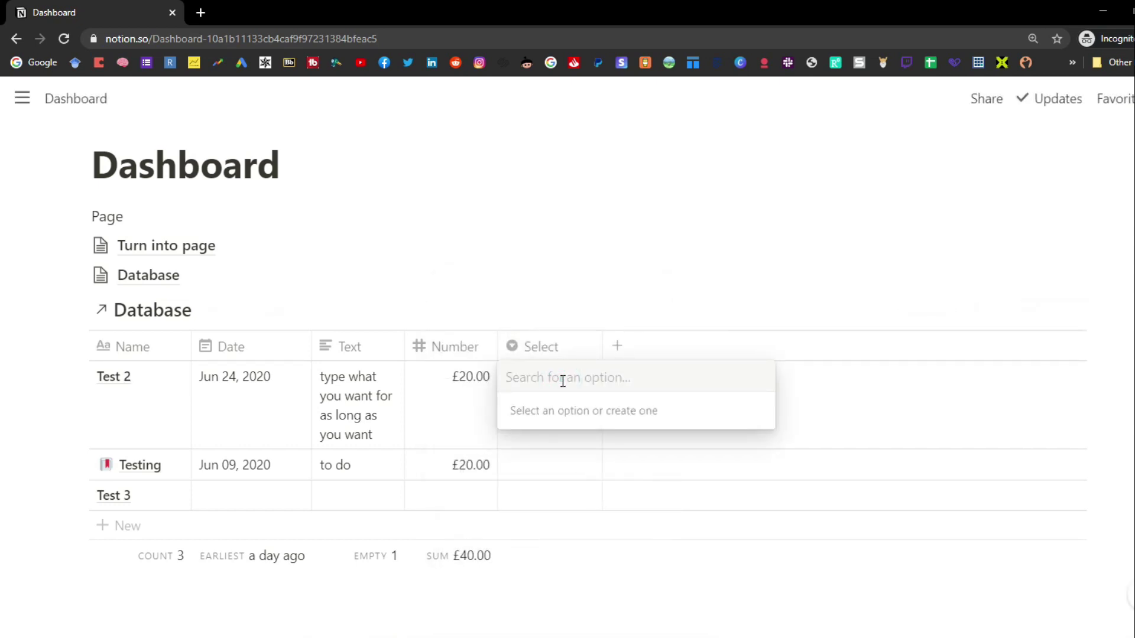
pyautogui.write('To-do')
pyautogui.press('Return')
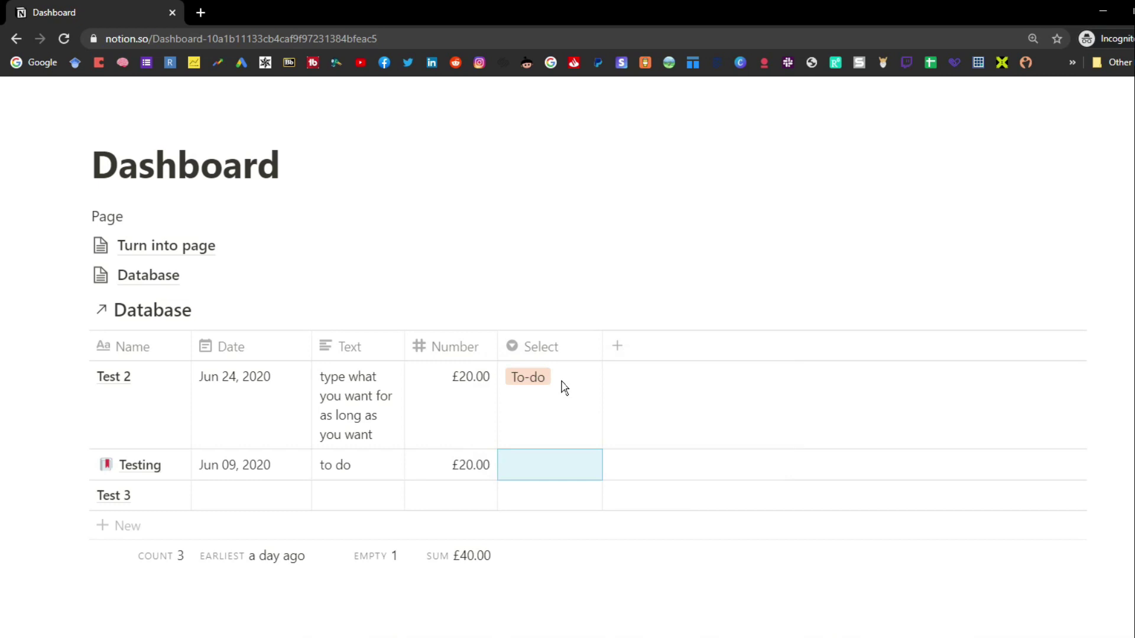
pyautogui.write('Working')
pyautogui.press('Return')
pyautogui.write('Done')
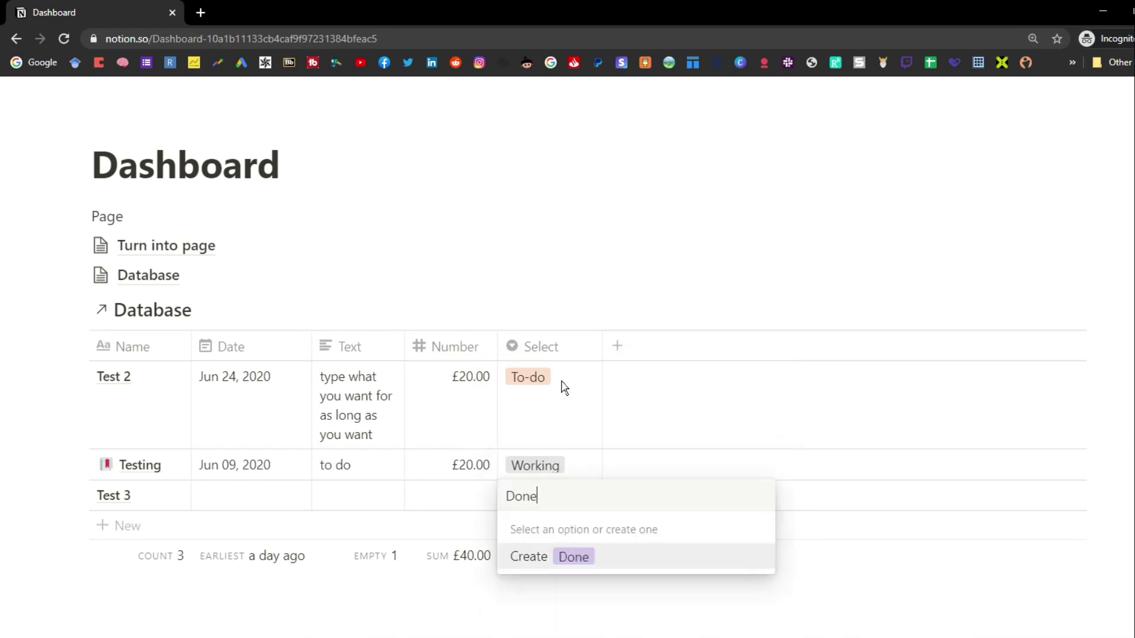
pyautogui.click(607, 562)
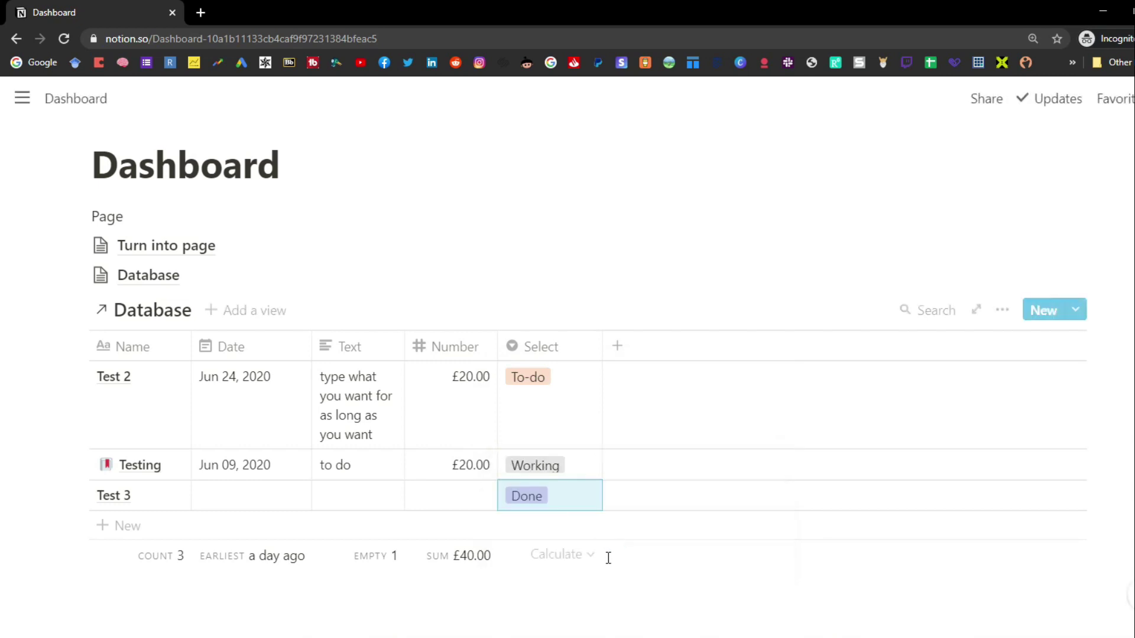
# Step: Reorder the Select property's options to Working, Done, To-do
pyautogui.click(567, 418)
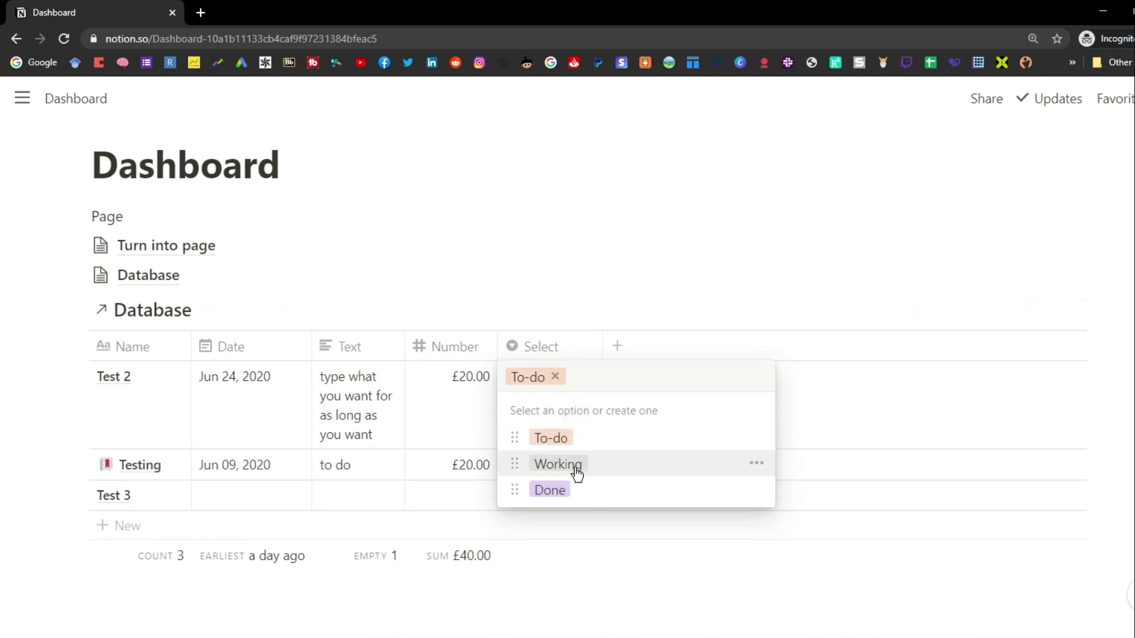
pyautogui.moveTo(514, 462); pyautogui.dragTo(515, 431)
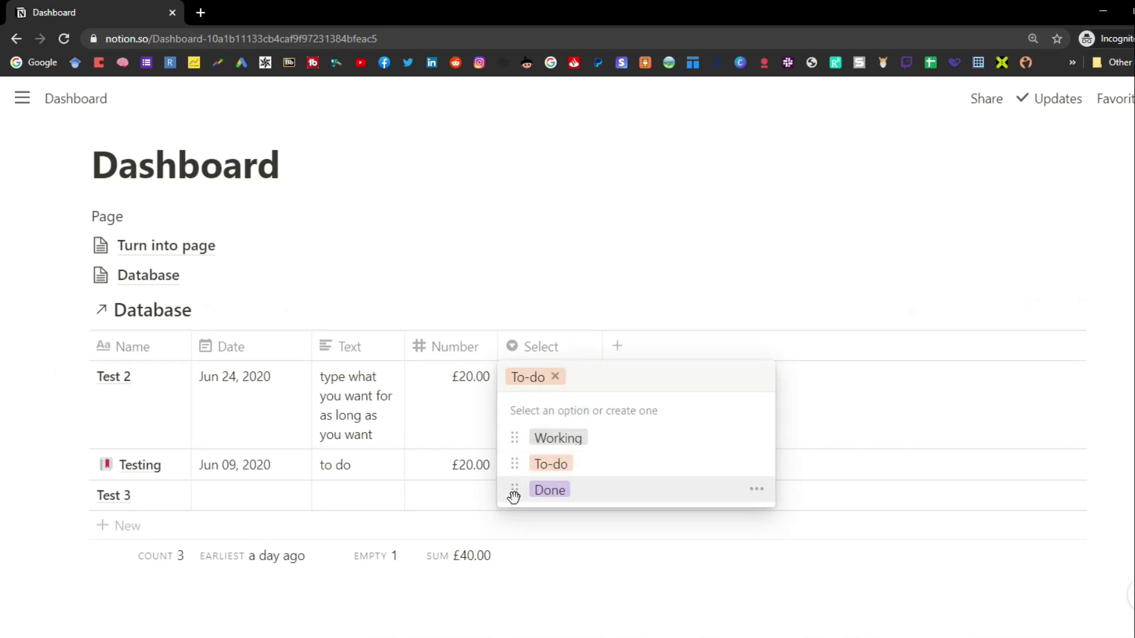
pyautogui.moveTo(514, 494); pyautogui.dragTo(514, 468)
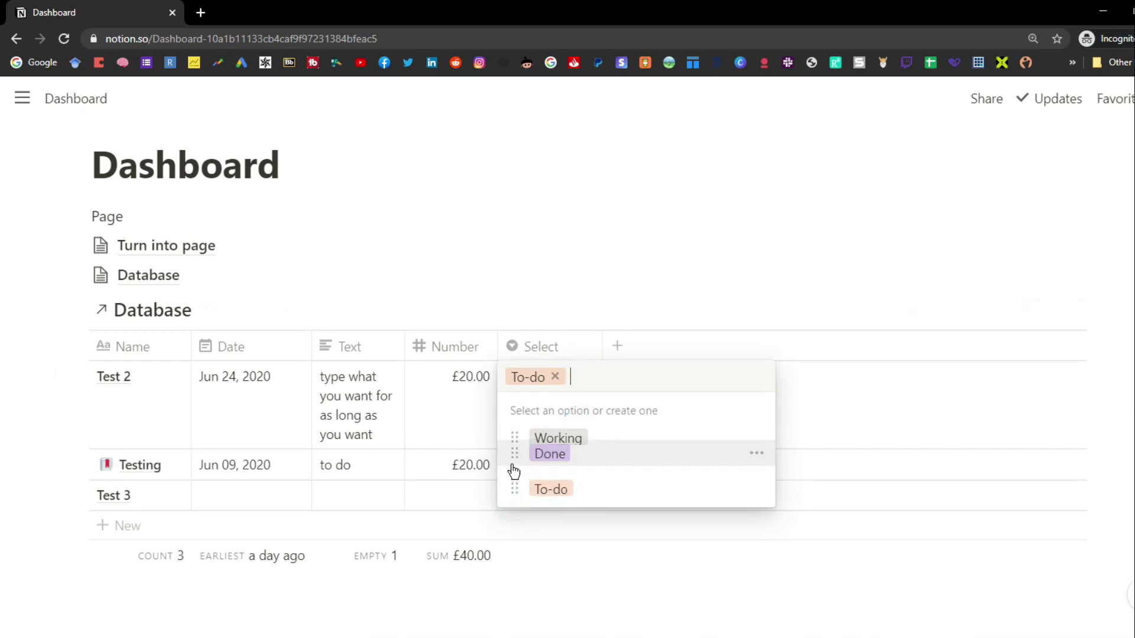
# Step: Change the colour of the Select property's "Working" option to Pink
pyautogui.click(758, 438)
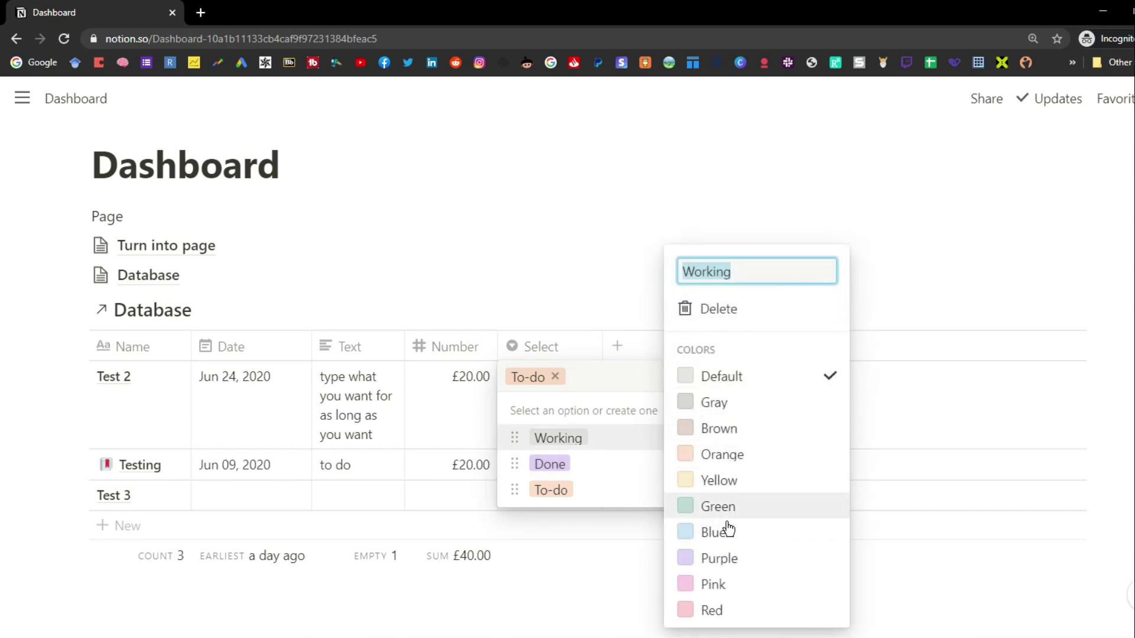
pyautogui.click(728, 559)
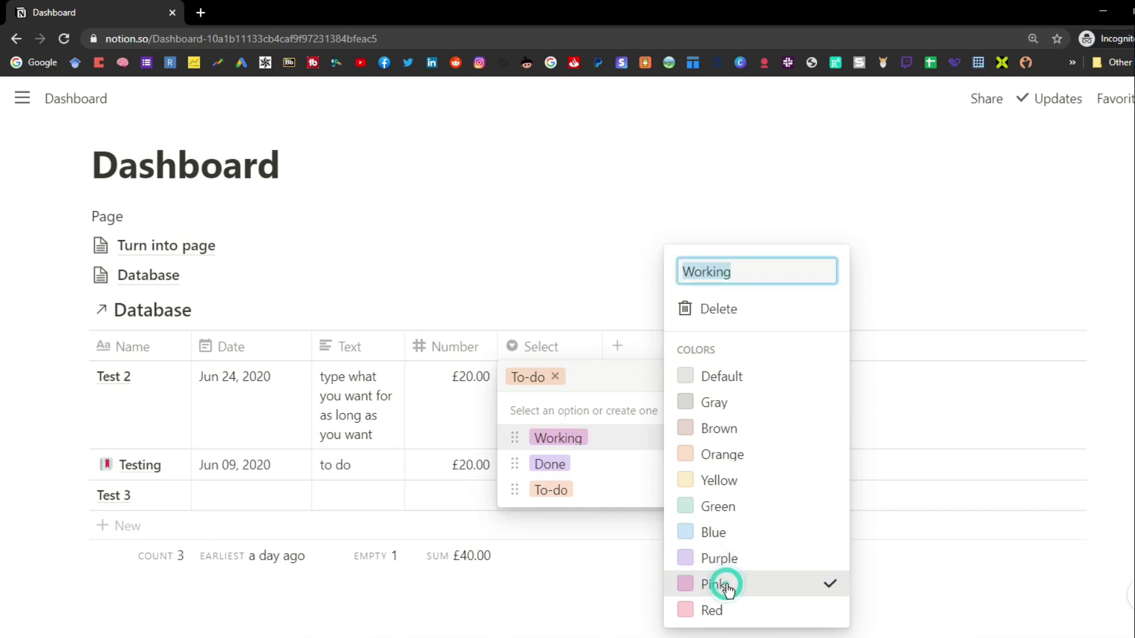
pyautogui.click(616, 563)
pyautogui.click(616, 555)
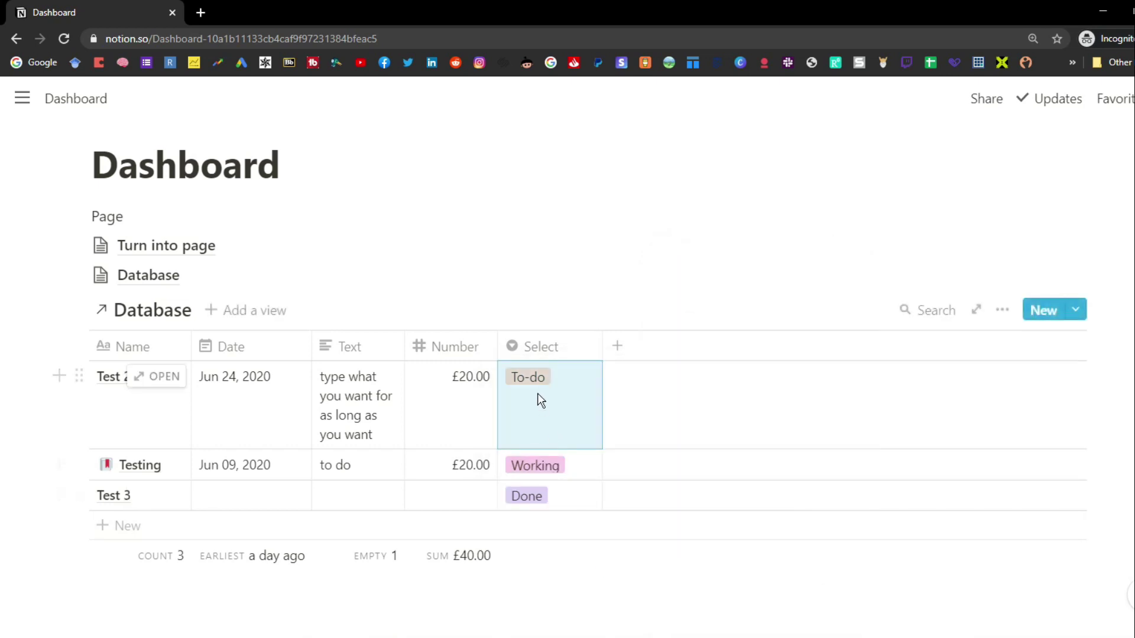
# Step: Add a property of type Multi-select named "Muli-select" beside the Select column
pyautogui.click(619, 347)
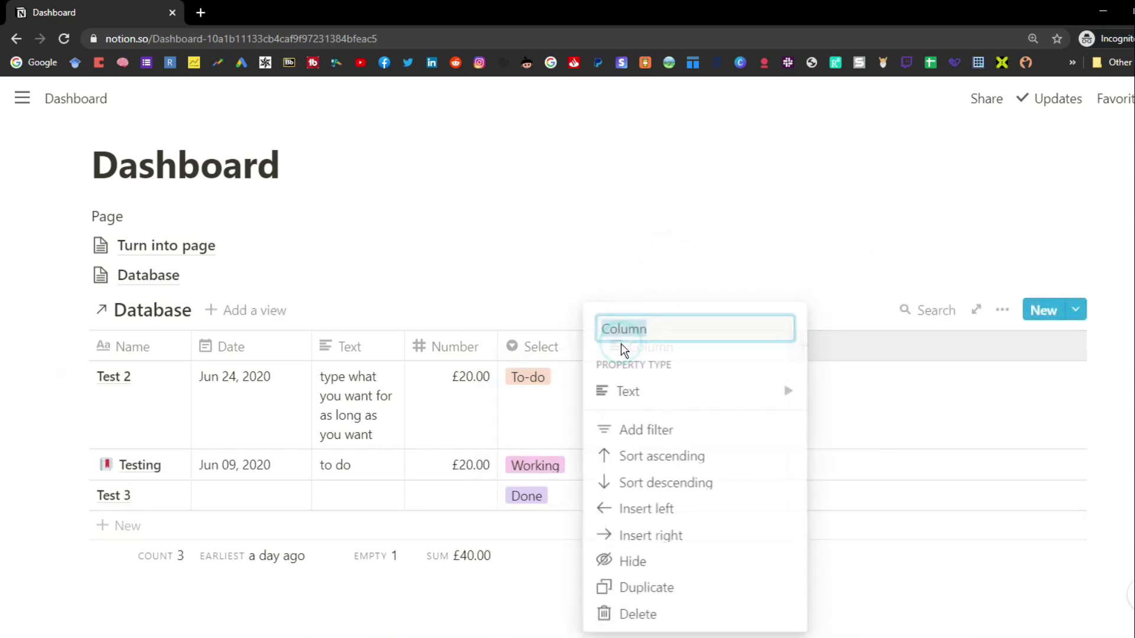
pyautogui.moveTo(638, 391)
pyautogui.click(881, 309)
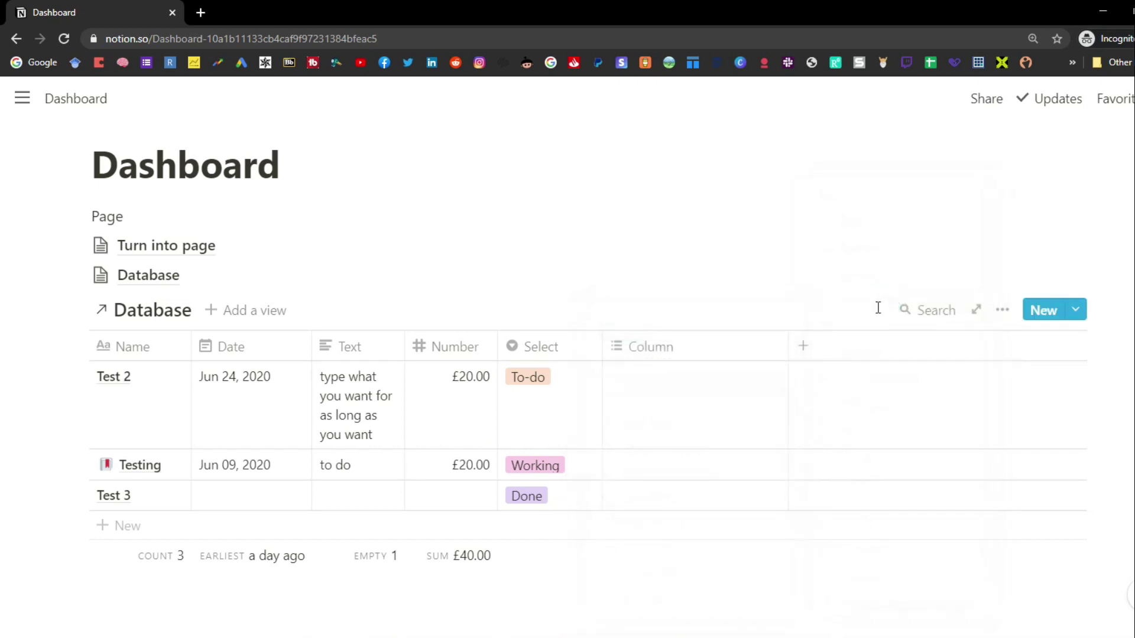
pyautogui.click(685, 350)
pyautogui.write('Muli-s')
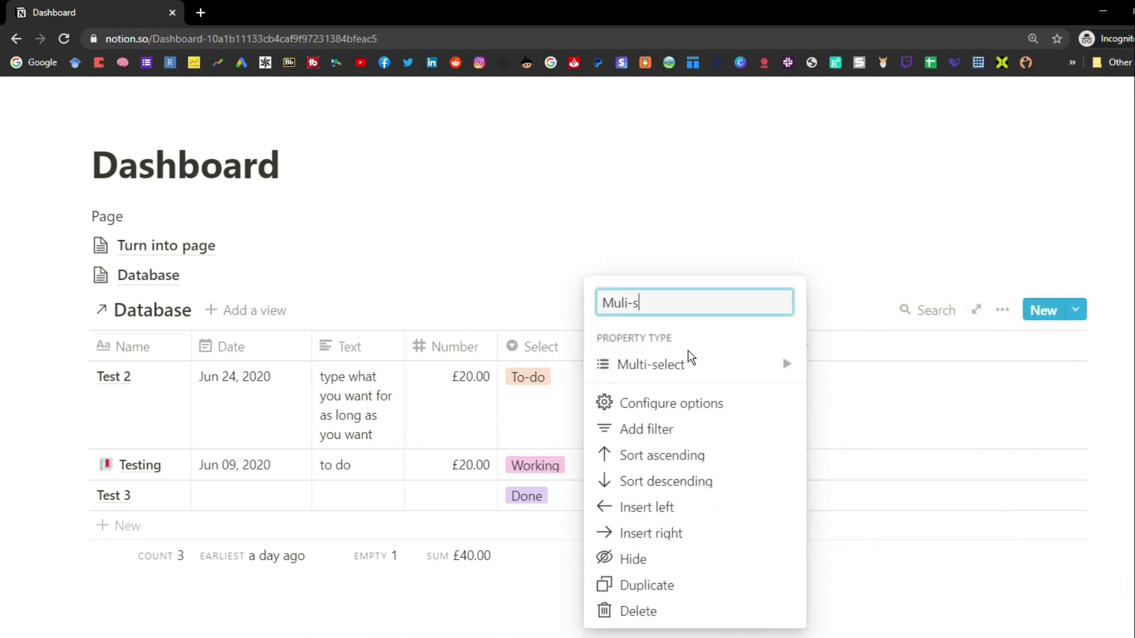
pyautogui.write('elect')
pyautogui.press('Return')
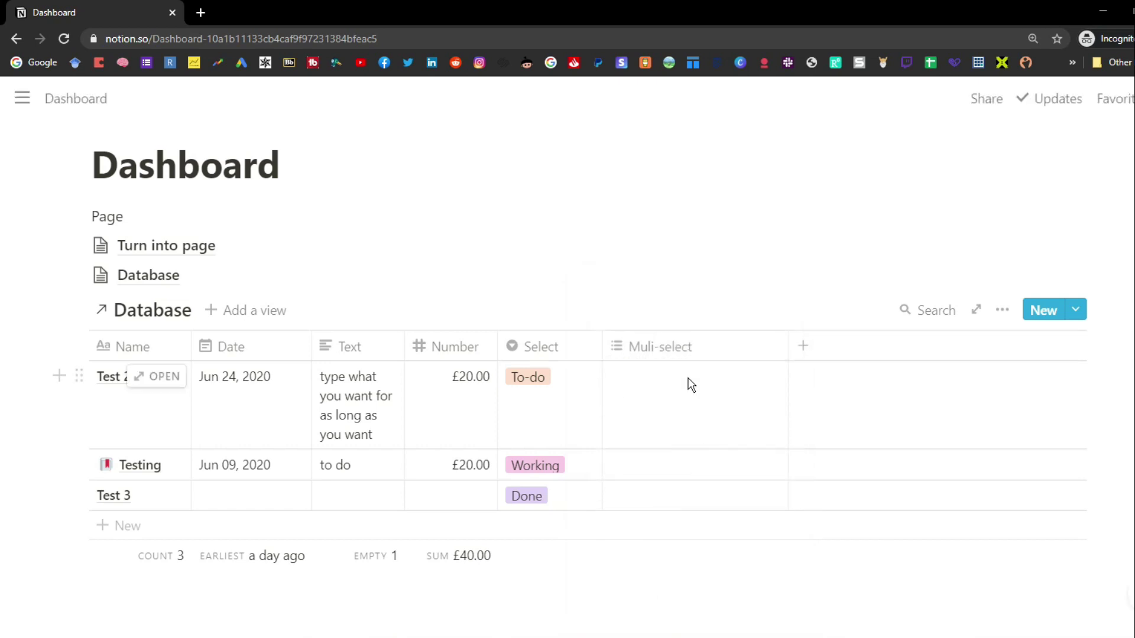
# Step: Create the multi-select options "To-do", "Working" and "Done" and assign all three to Test 2
pyautogui.click(689, 381)
pyautogui.write('To-do')
pyautogui.press('Return')
pyautogui.write('Working')
pyautogui.press('Return')
pyautogui.write('Done')
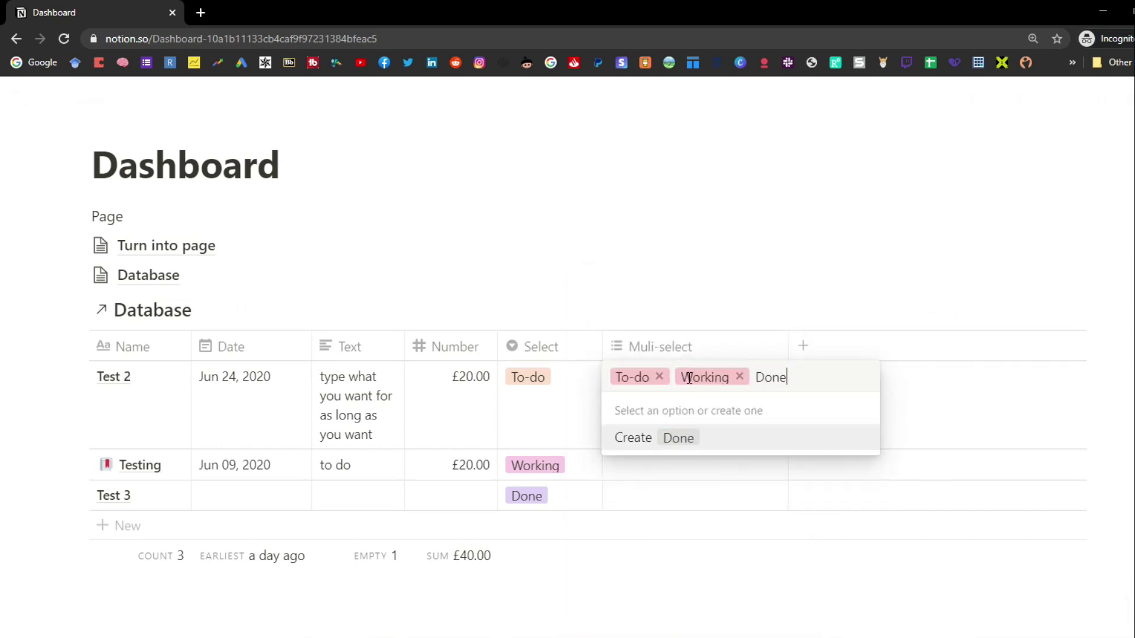
pyautogui.press('Return')
pyautogui.press('Escape')
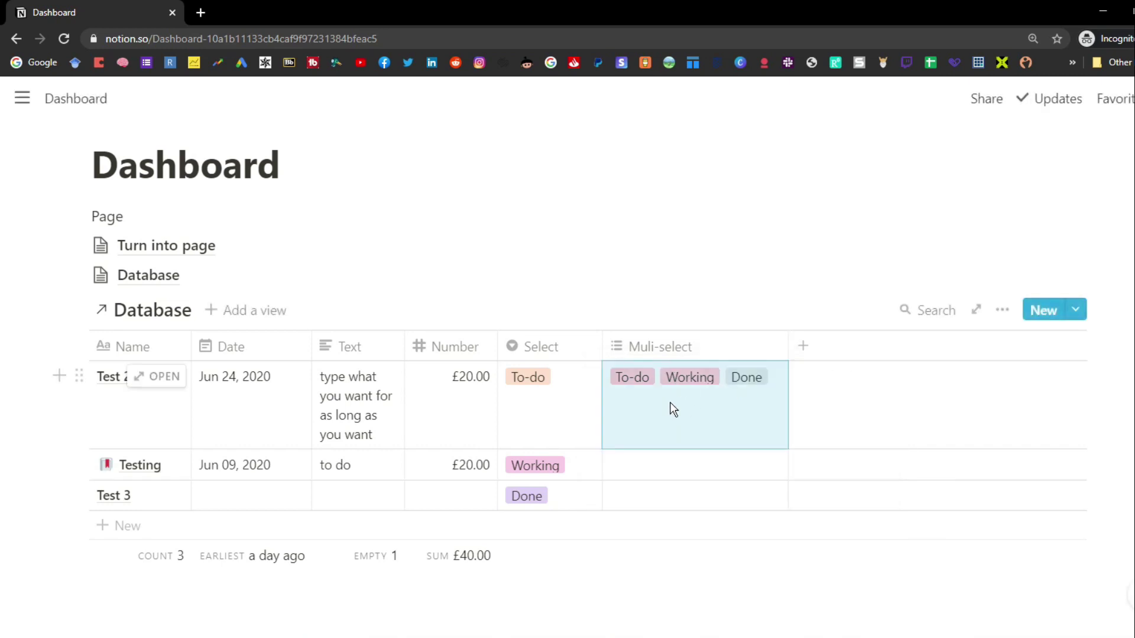
# Step: Assign the multi-select option To-do to Testing, and Working and Done to Test 3
pyautogui.click(672, 465)
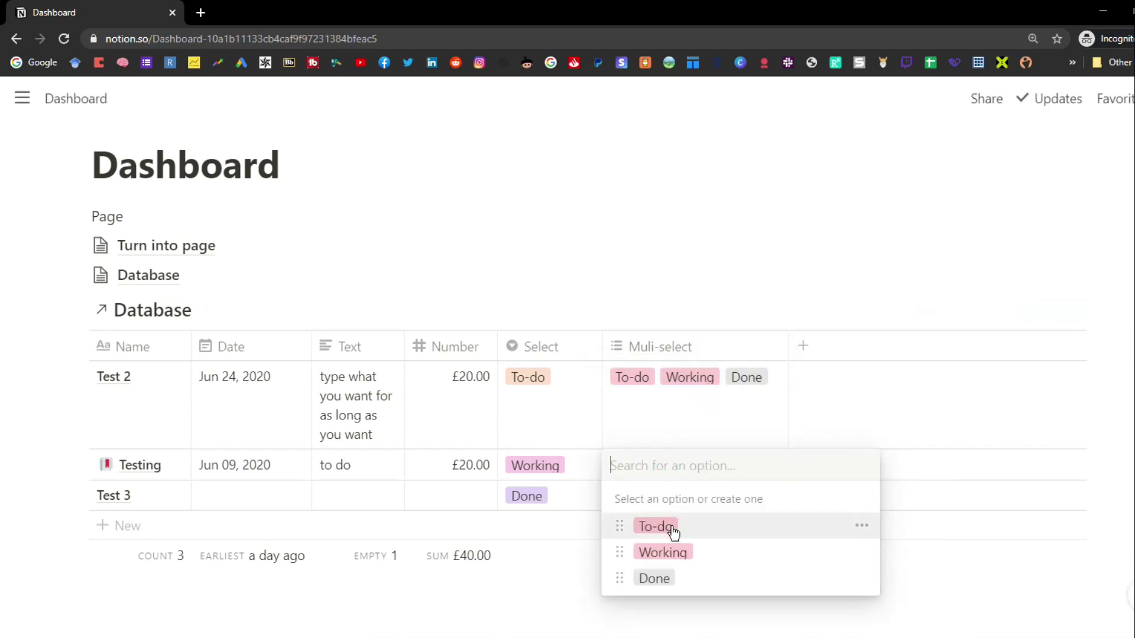
pyautogui.click(665, 526)
pyautogui.click(672, 437)
pyautogui.click(668, 497)
pyautogui.click(650, 582)
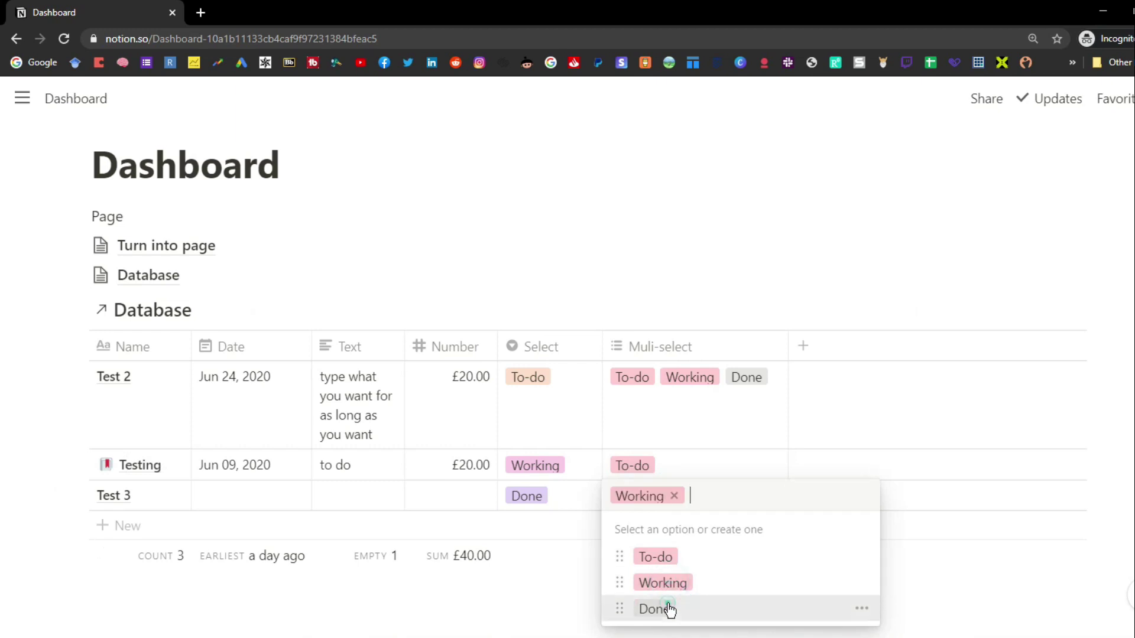
pyautogui.click(663, 608)
pyautogui.click(692, 419)
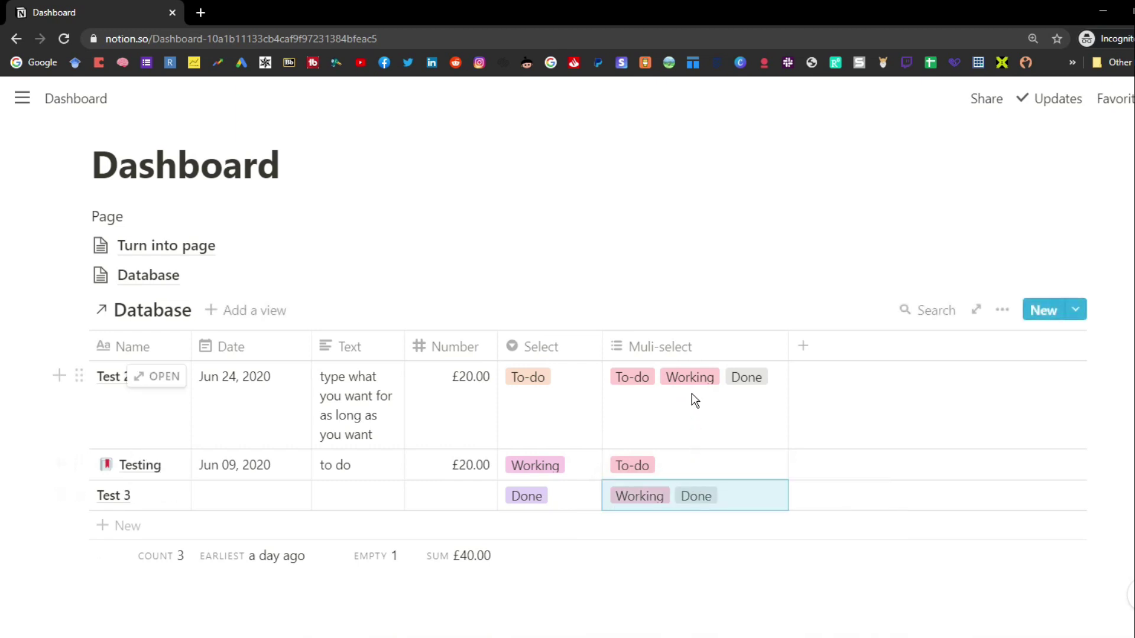
# Step: Narrow the Muli-select column and add a property of type Person named "Person" beside it
pyautogui.moveTo(785, 354); pyautogui.dragTo(695, 348)
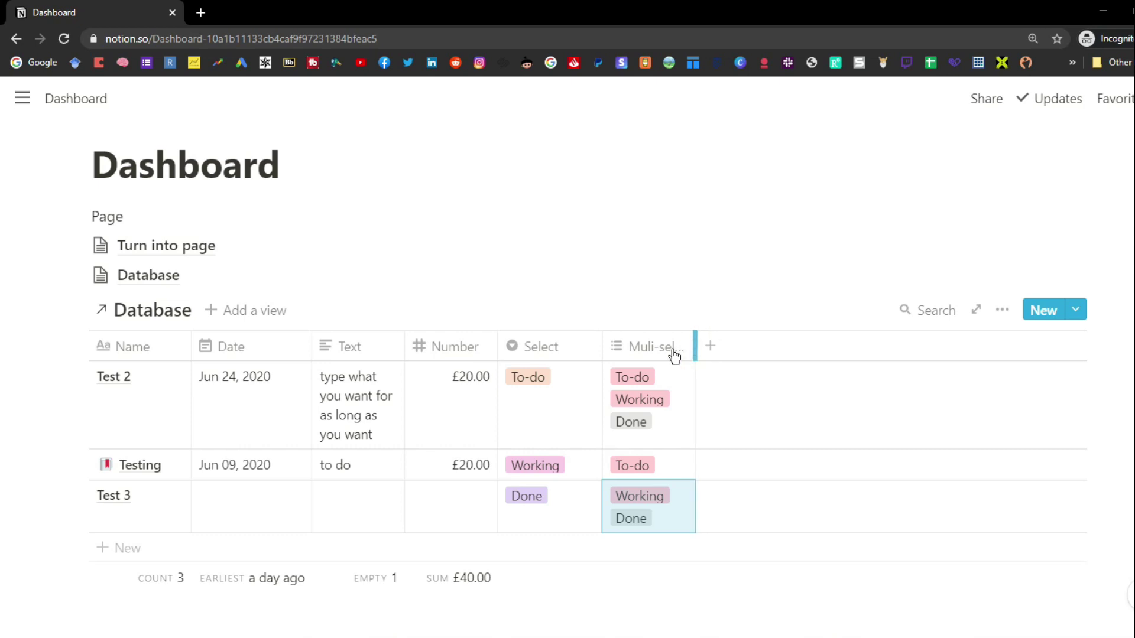
pyautogui.click(710, 346)
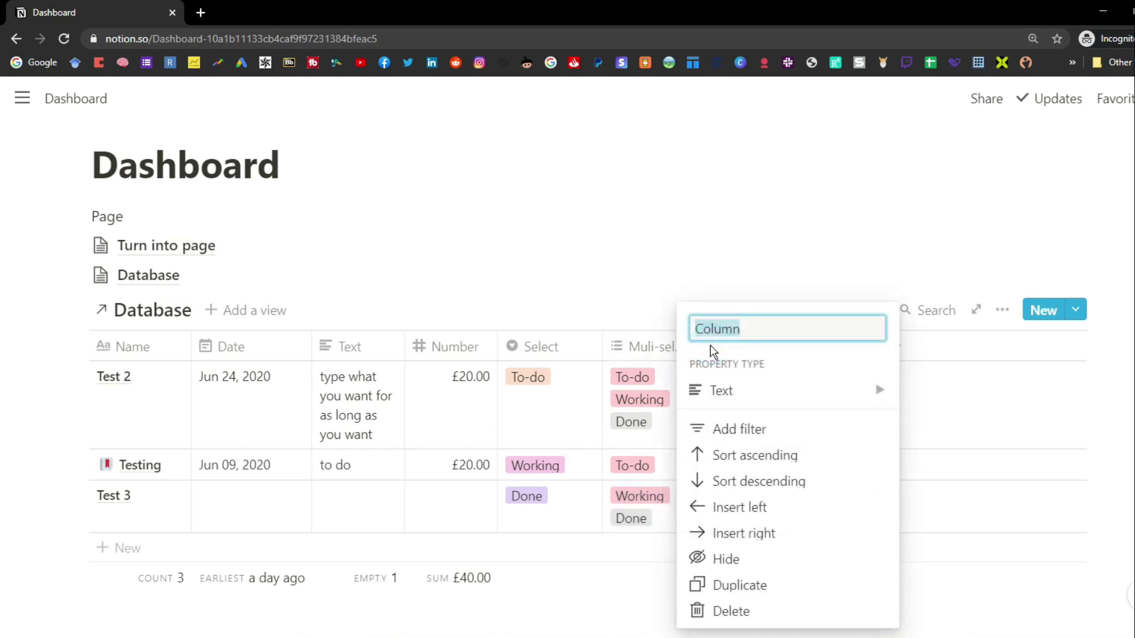
pyautogui.moveTo(879, 385)
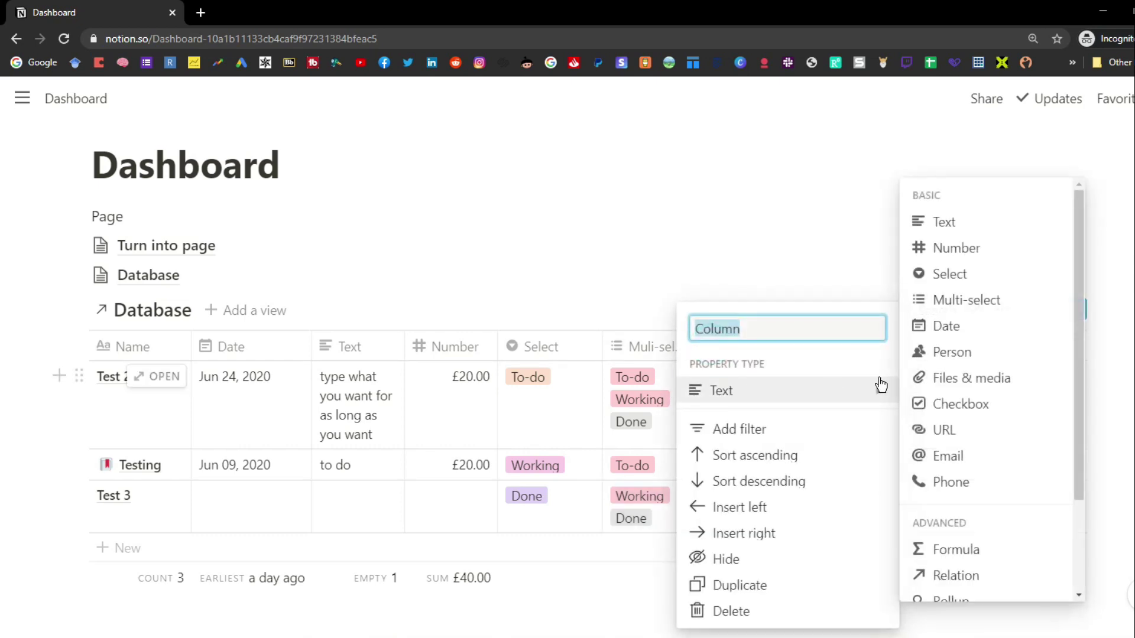
pyautogui.click(958, 354)
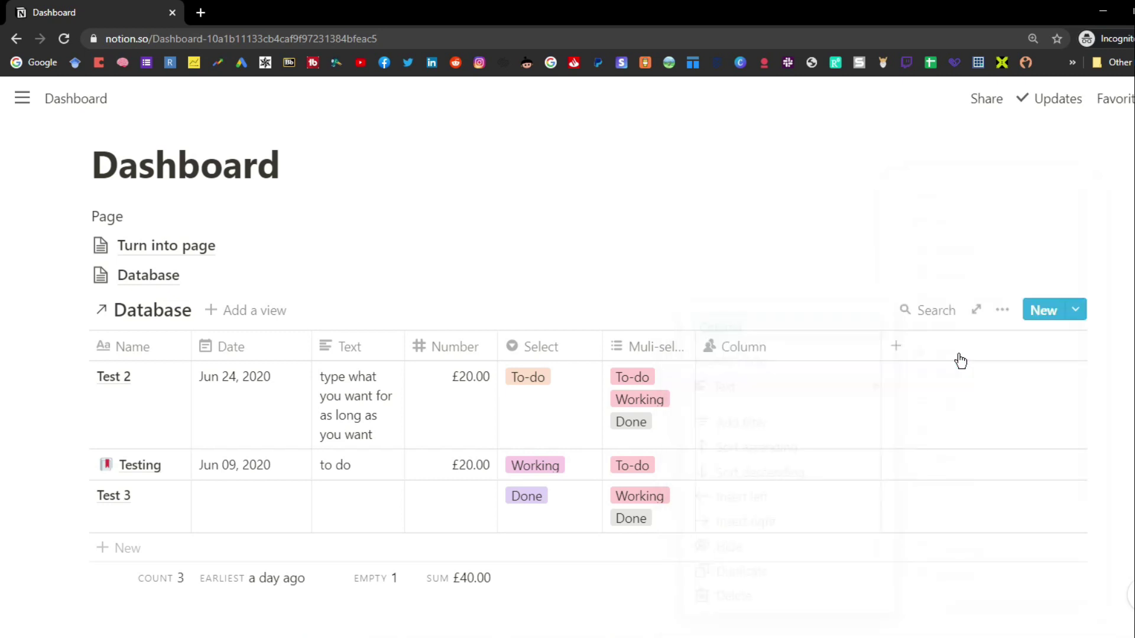
pyautogui.click(754, 352)
pyautogui.write('Person')
pyautogui.press('Return')
# Step: Assign the listed workspace member to Test 2 in the Person property
pyautogui.click(751, 384)
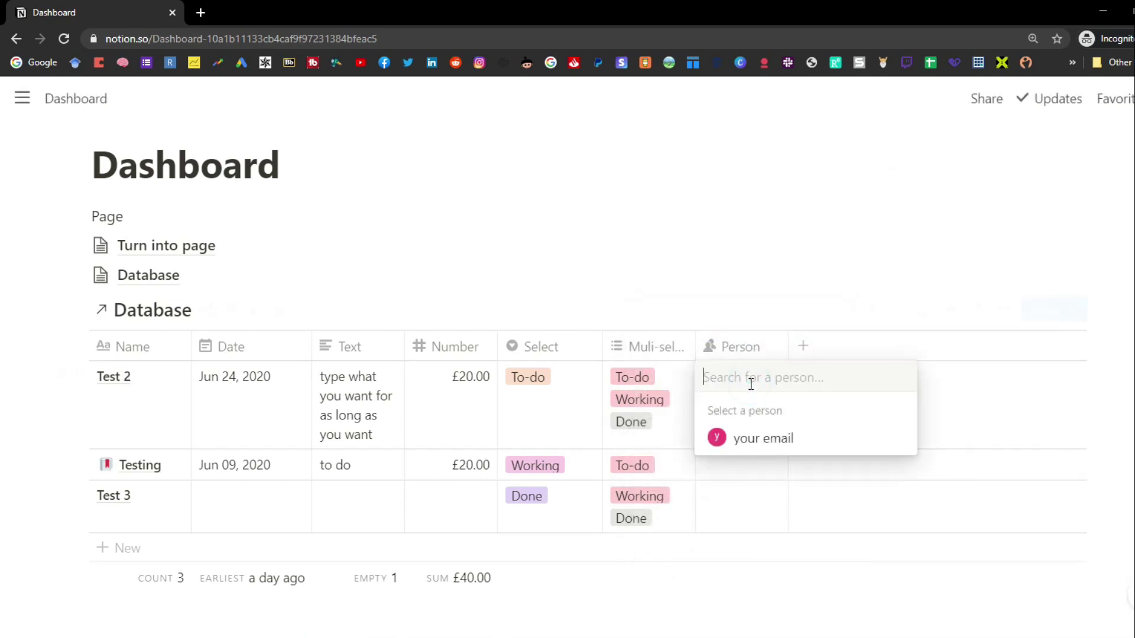
pyautogui.click(813, 440)
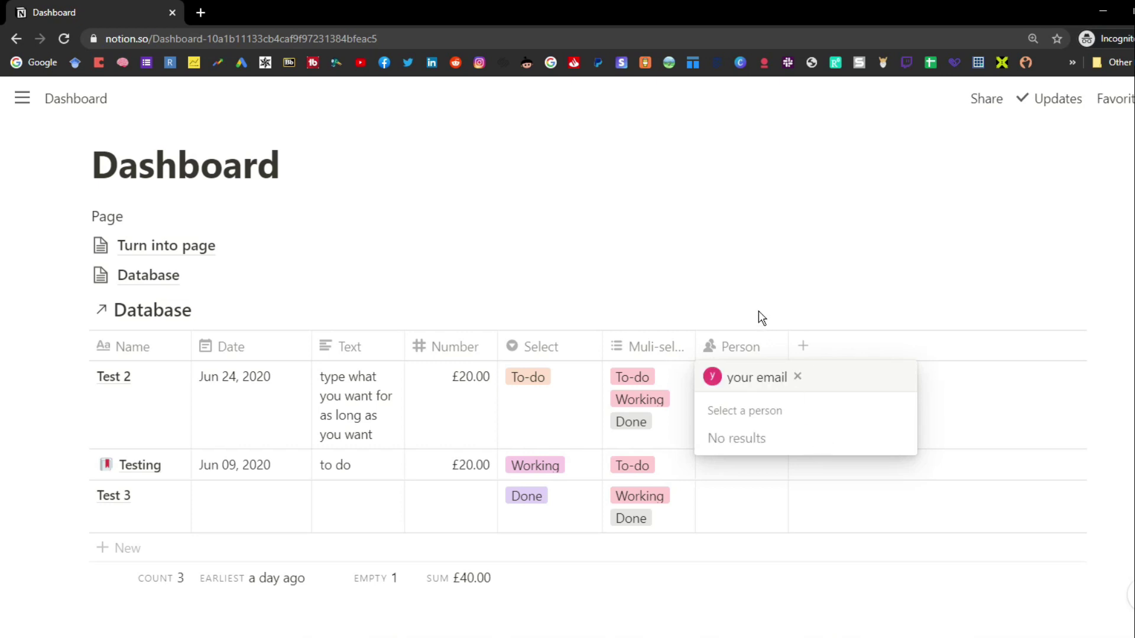
pyautogui.press('Escape')
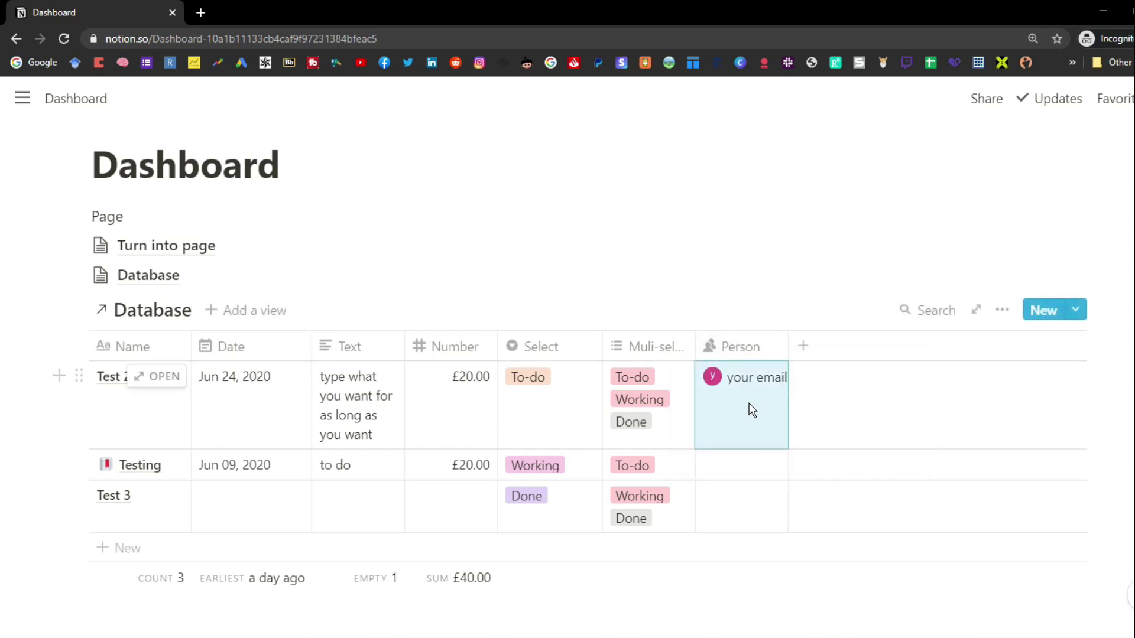
# Step: Add a Files & media property beside Person, view Test 2's file upload options without adding a file, and narrow the column
pyautogui.click(807, 350)
pyautogui.click(818, 400)
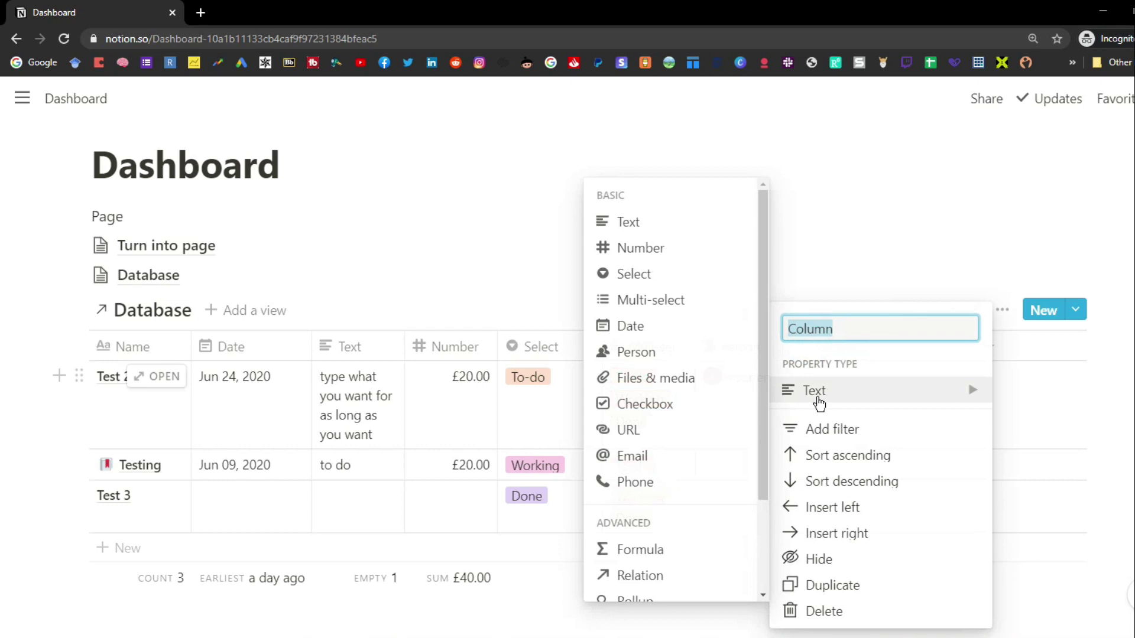
pyautogui.click(688, 381)
pyautogui.click(836, 384)
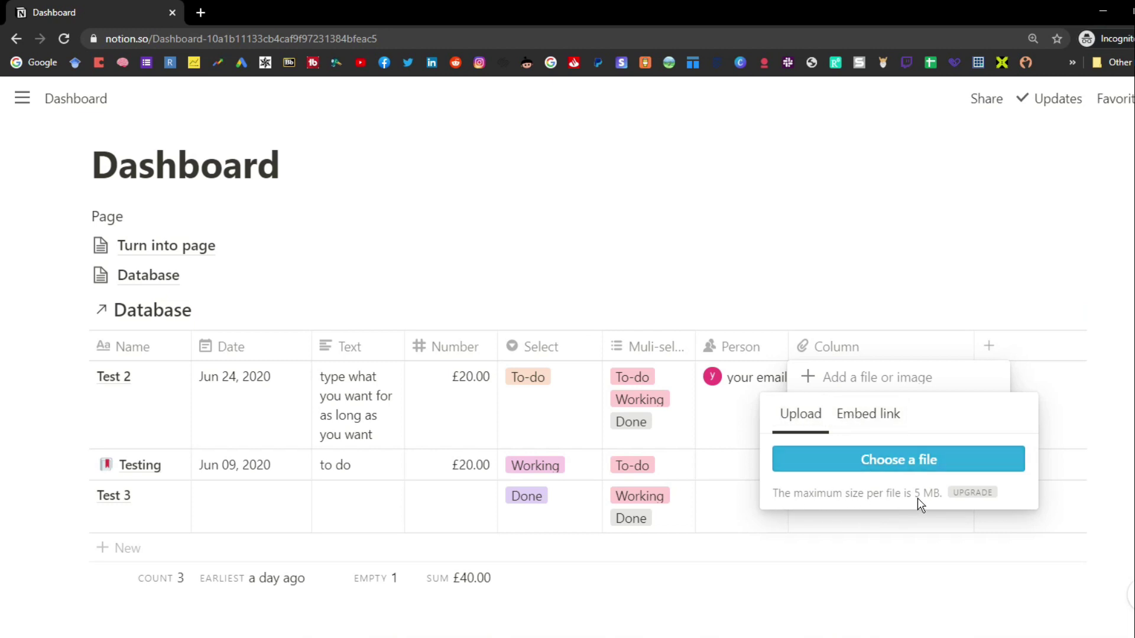
pyautogui.click(899, 512)
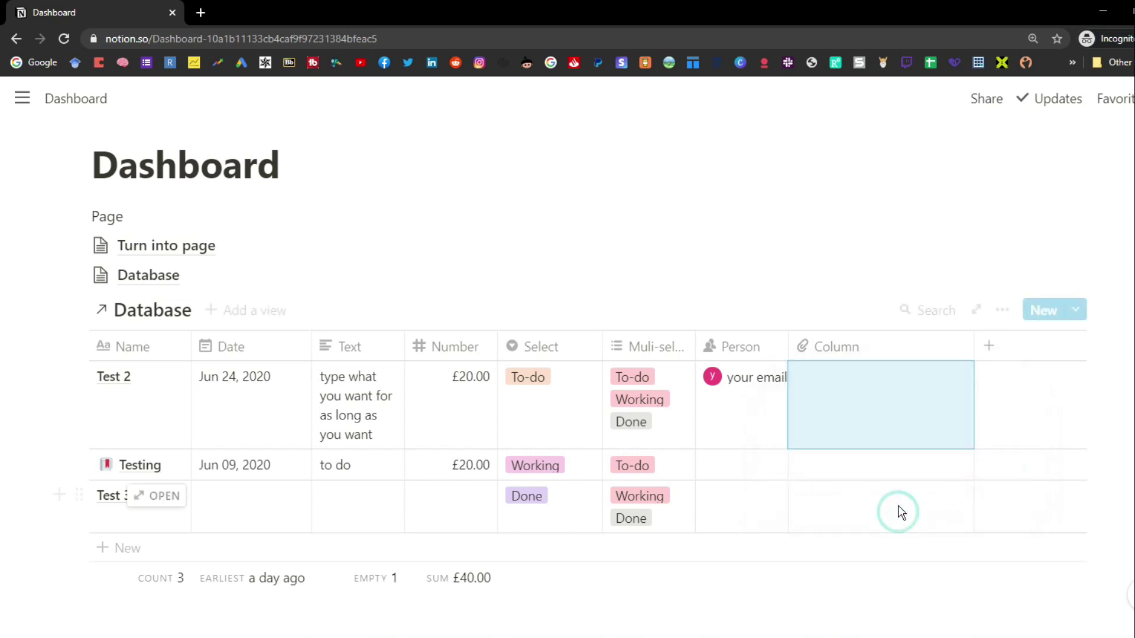
pyautogui.moveTo(973, 349); pyautogui.dragTo(834, 348)
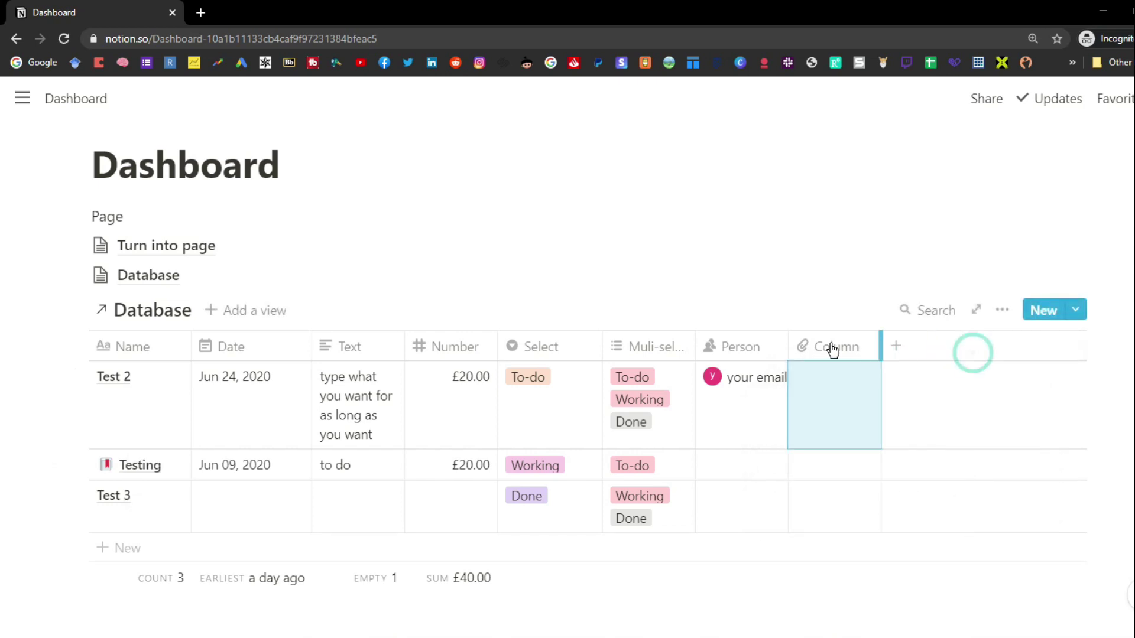
# Step: Add a property of type Checkbox beside the Files & media column
pyautogui.click(896, 348)
pyautogui.click(910, 390)
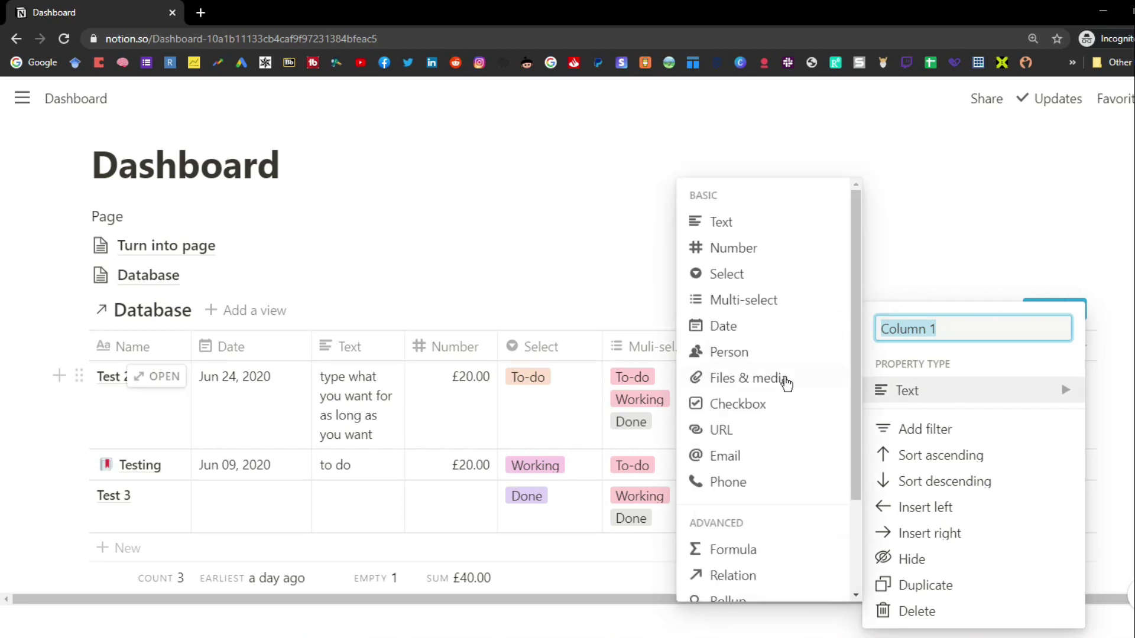
pyautogui.click(759, 404)
pyautogui.scroll(-2, 760, 402)
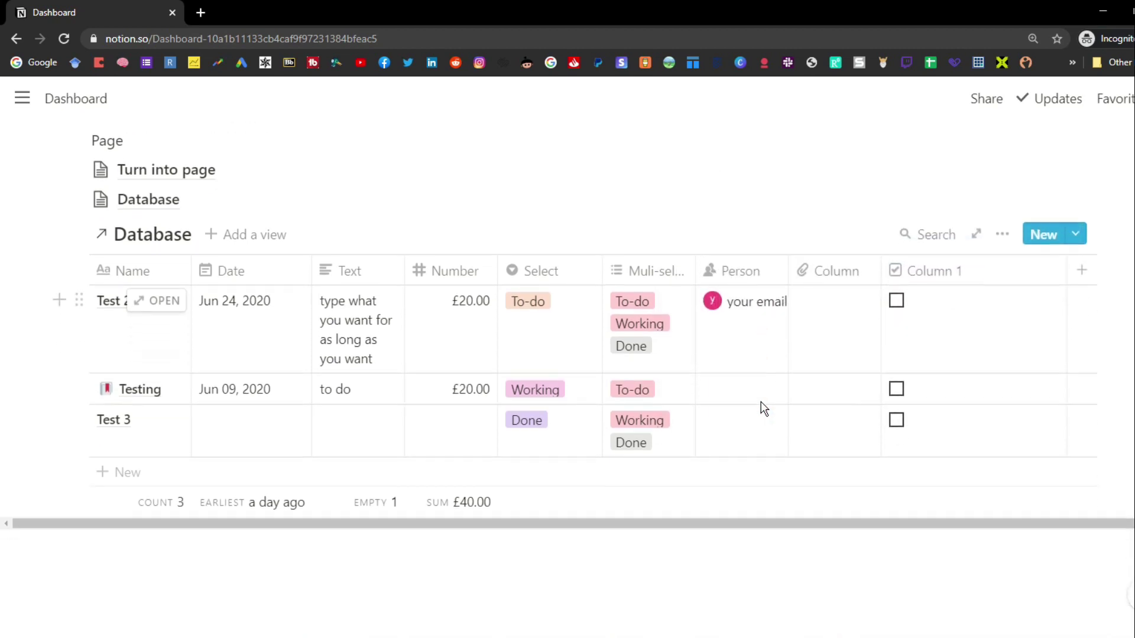
# Step: Add a to-do block reading "To-do" below the database and toggle its checkbox on and off
pyautogui.click(732, 535)
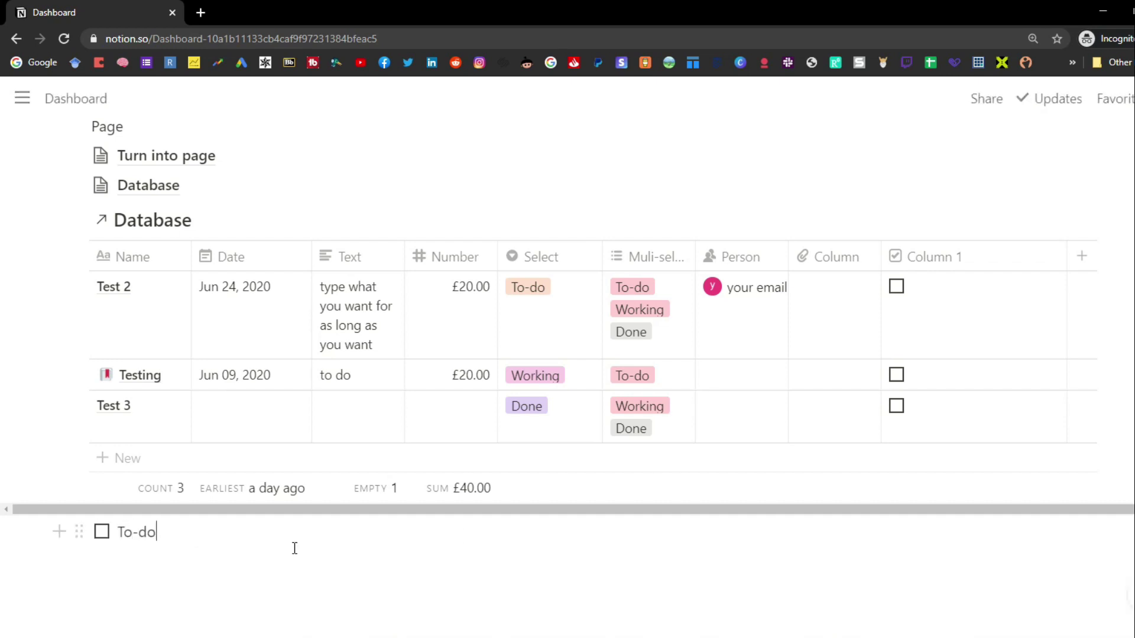
pyautogui.click(102, 535)
pyautogui.click(102, 534)
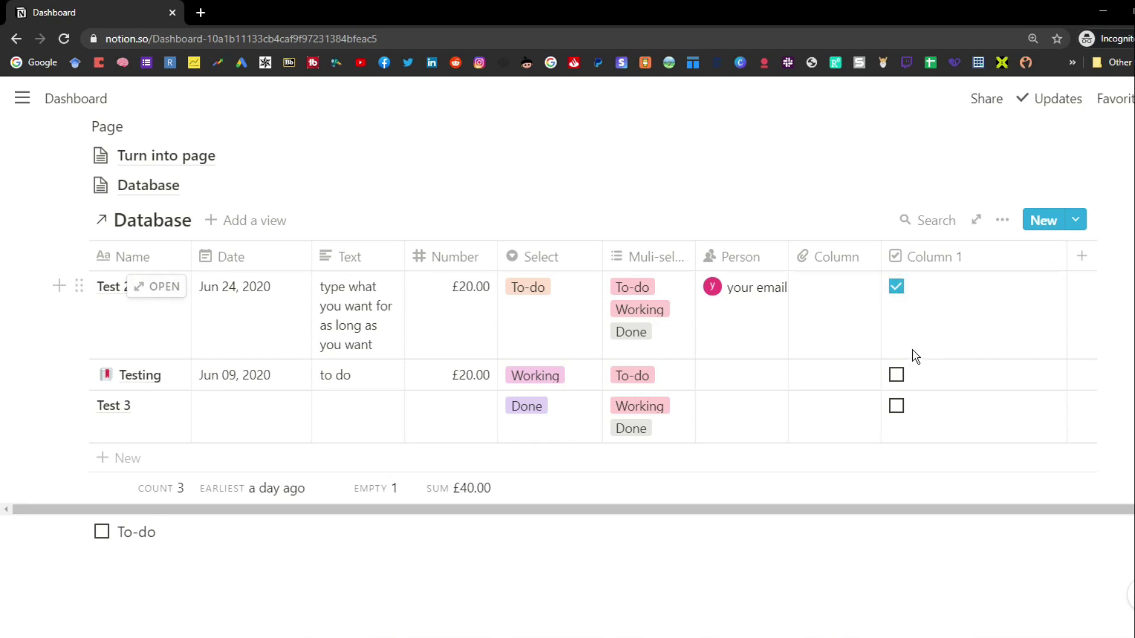
# Step: Try out the Checkbox property in the rows and rename the property to a green circle emoji
pyautogui.click(896, 376)
pyautogui.click(929, 260)
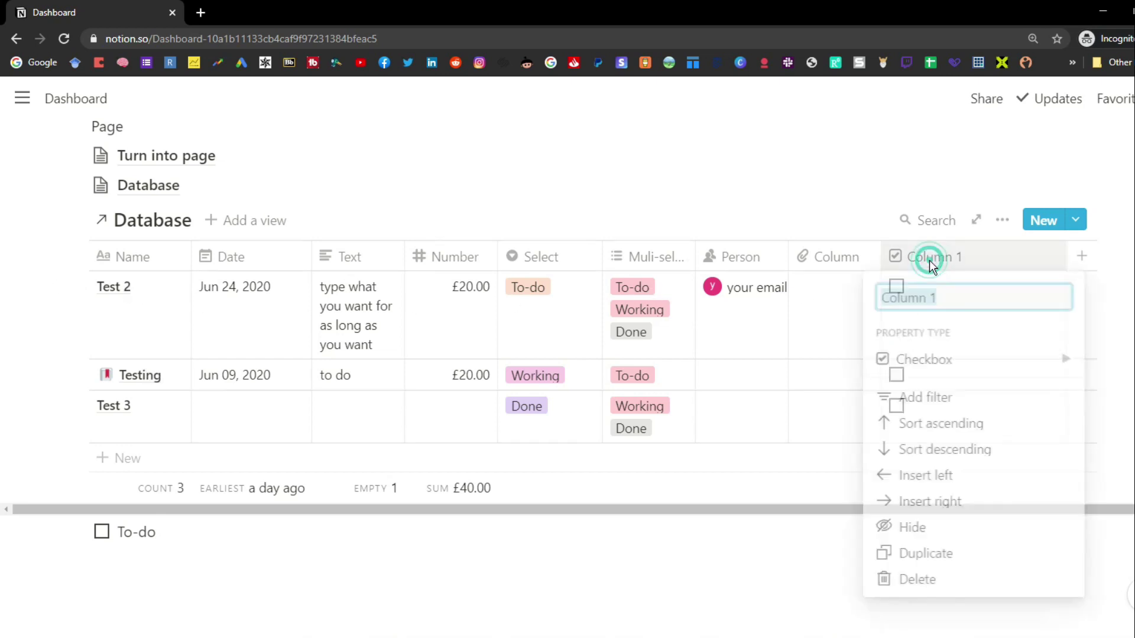
pyautogui.press('super+period')
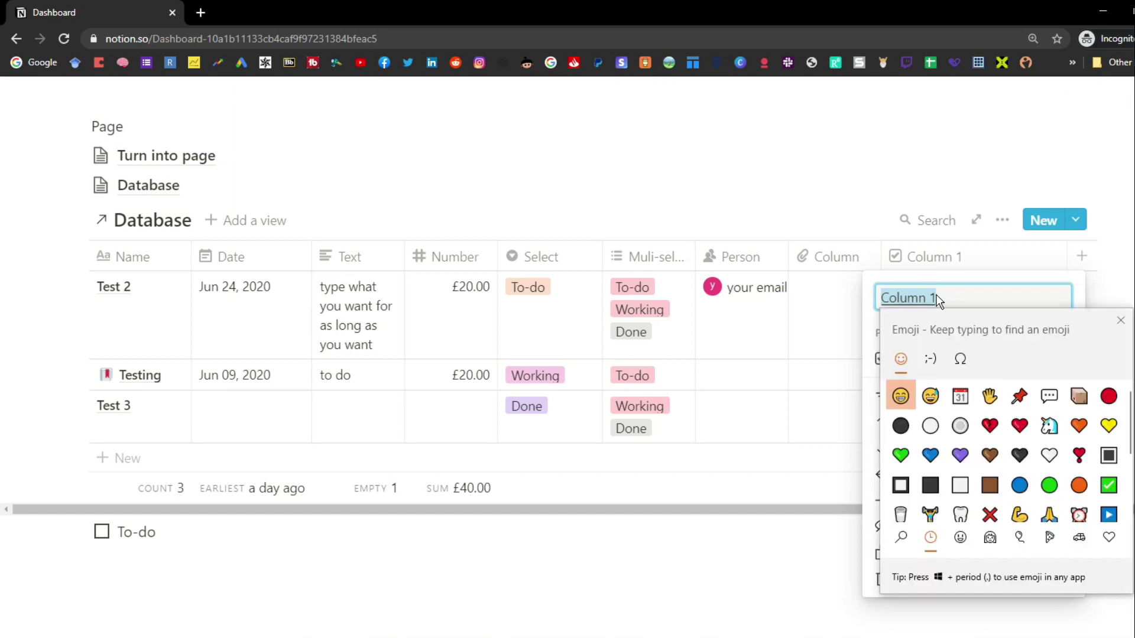
pyautogui.click(1049, 485)
pyautogui.press('Return')
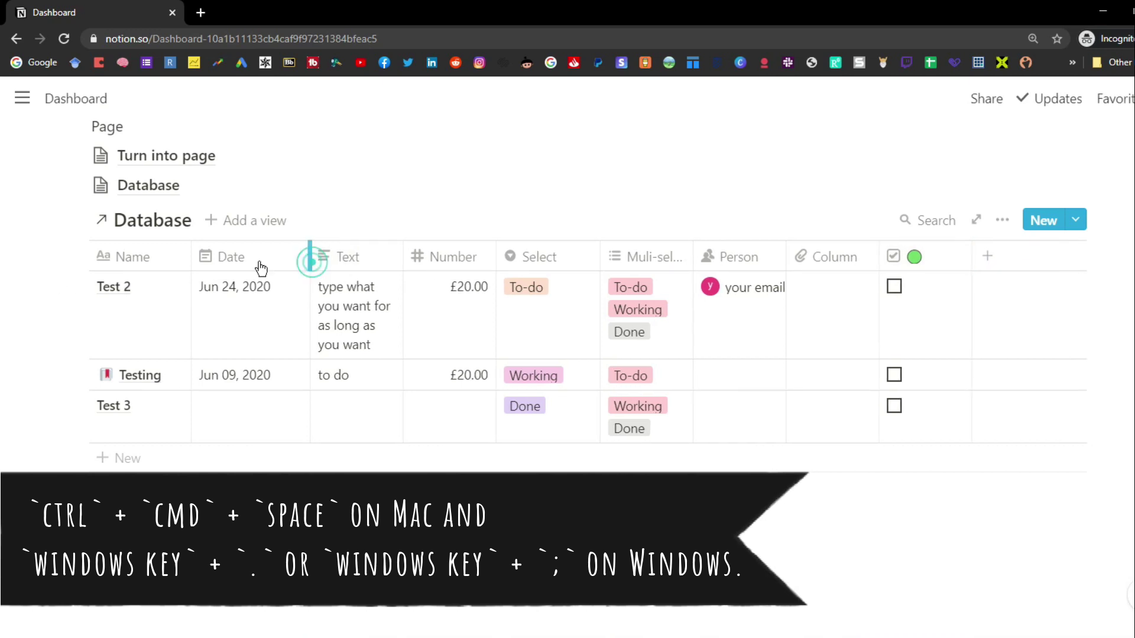
# Step: Add a property of type Phone beside the Checkbox column and enter a phone number for Test 2
pyautogui.click(939, 258)
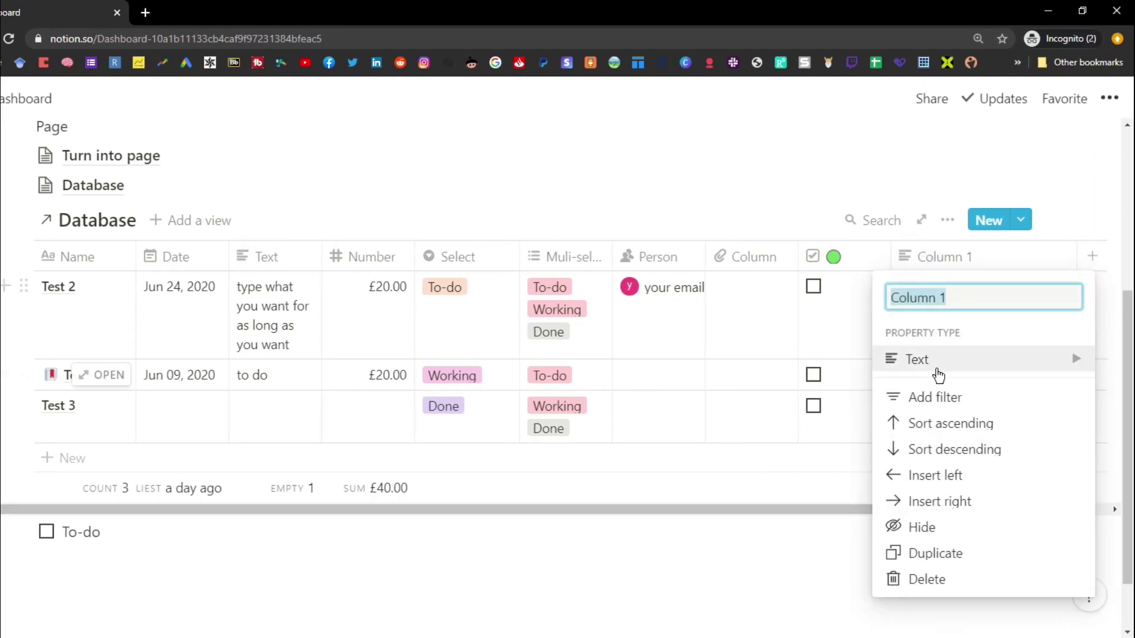
pyautogui.click(938, 362)
pyautogui.click(767, 454)
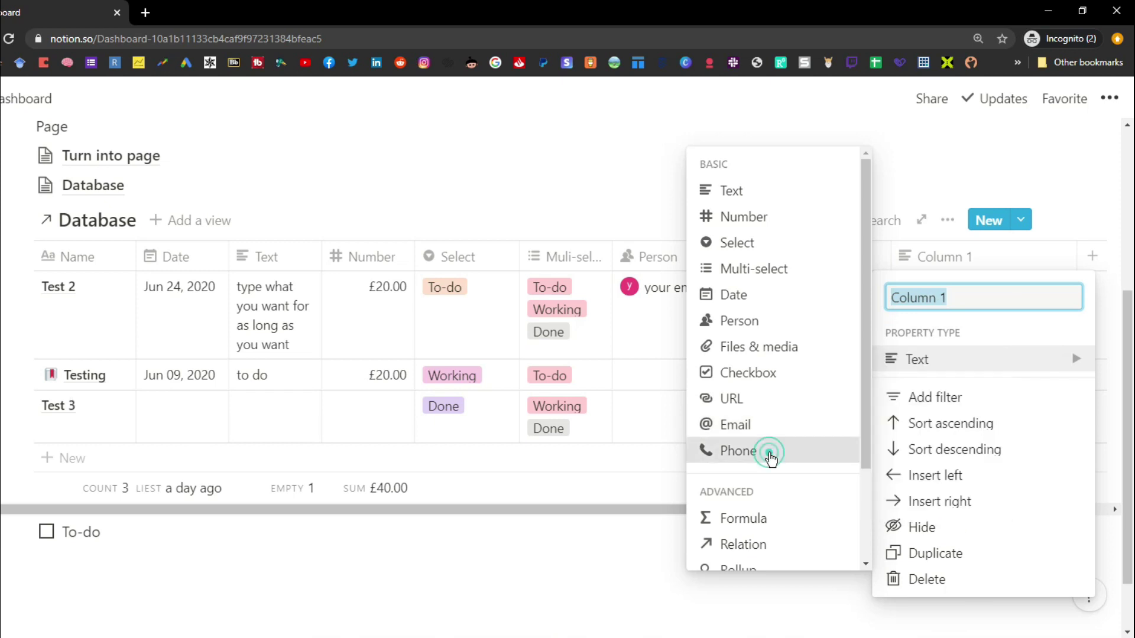
pyautogui.click(1039, 298)
pyautogui.write('777777777777')
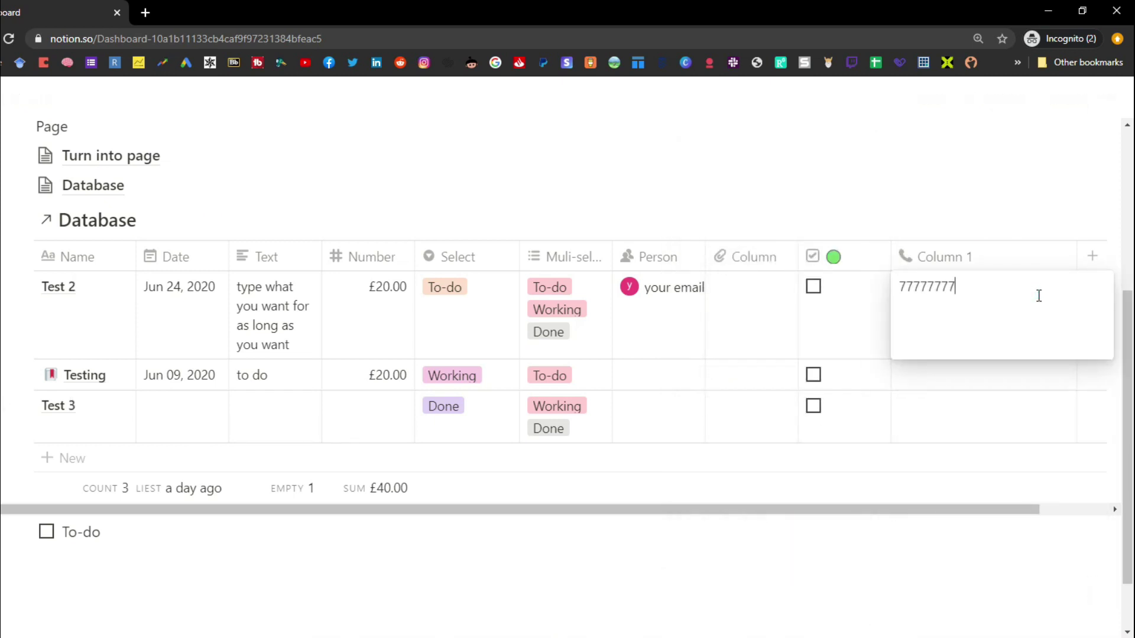
pyautogui.press('Return')
# Step: Change the property type of Column 1 from Phone to Email
pyautogui.click(969, 256)
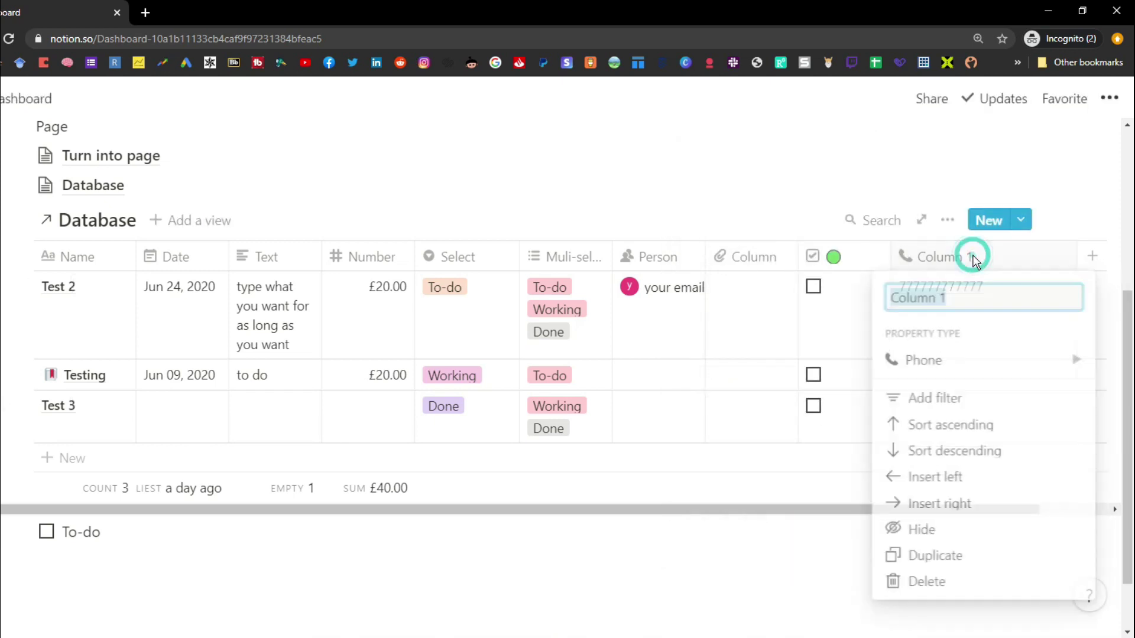
pyautogui.click(970, 359)
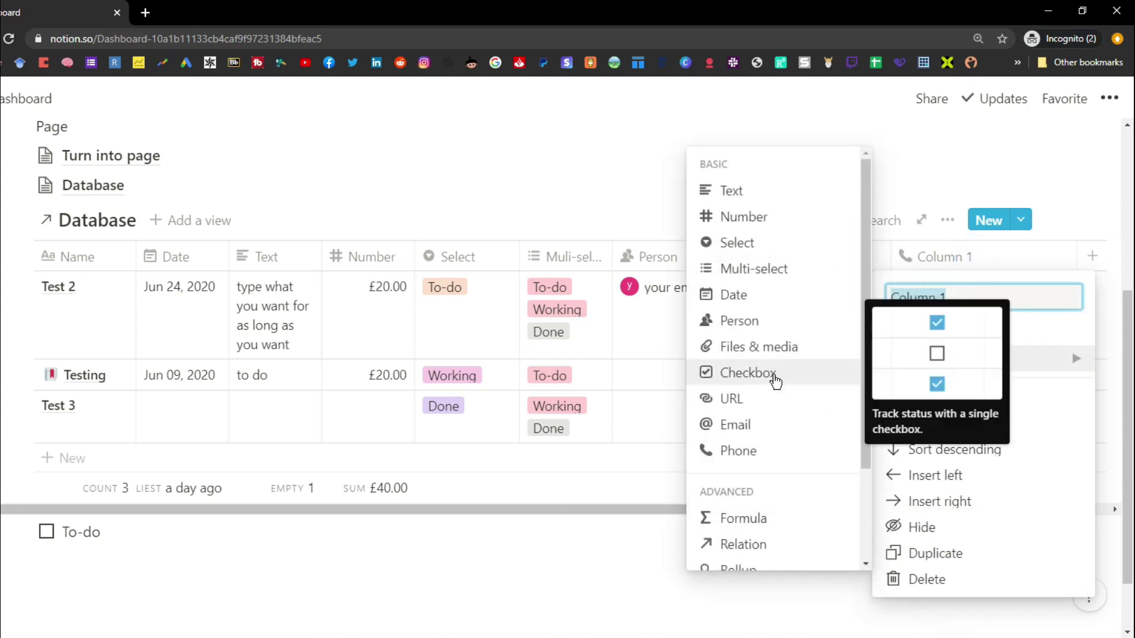
pyautogui.click(772, 426)
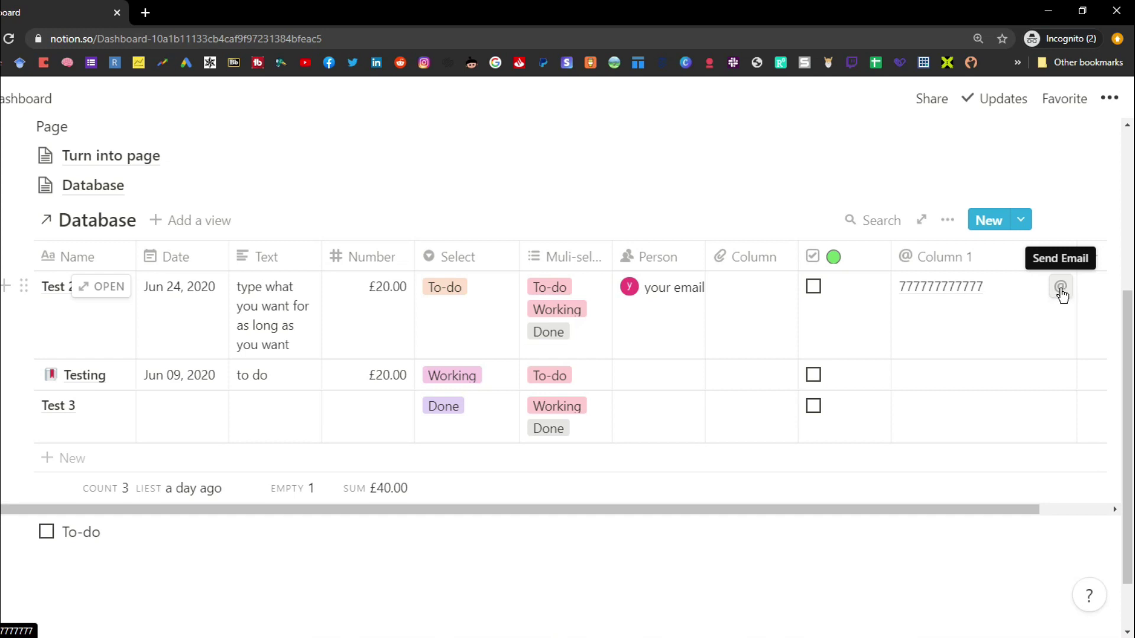
# Step: Set the property type of Column 1 to URL
pyautogui.click(965, 261)
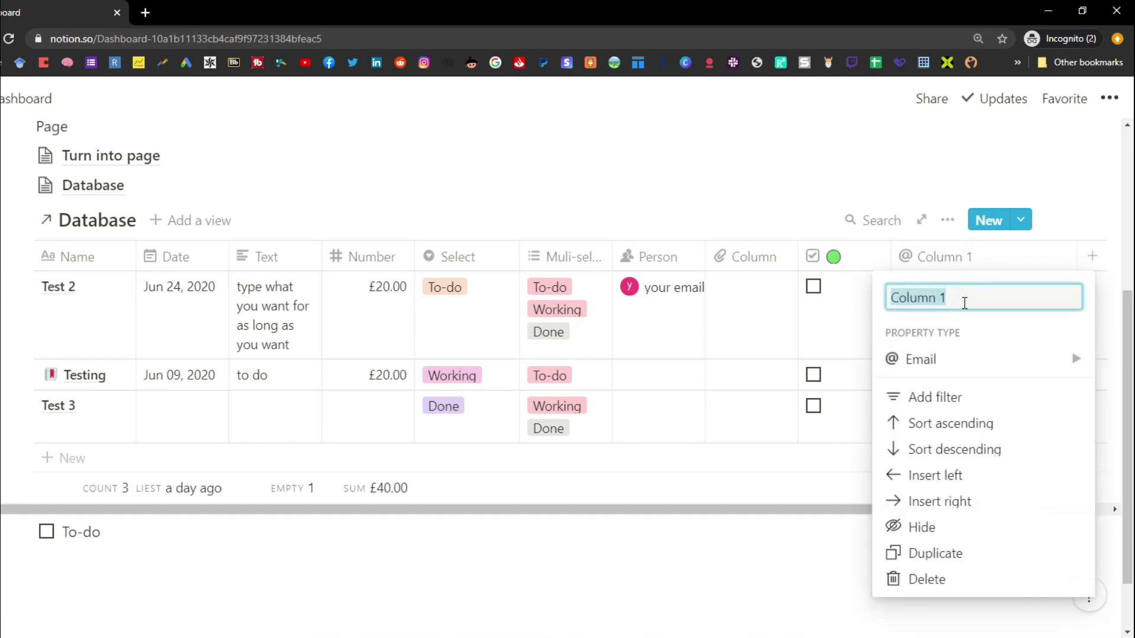
pyautogui.moveTo(967, 363)
pyautogui.click(732, 399)
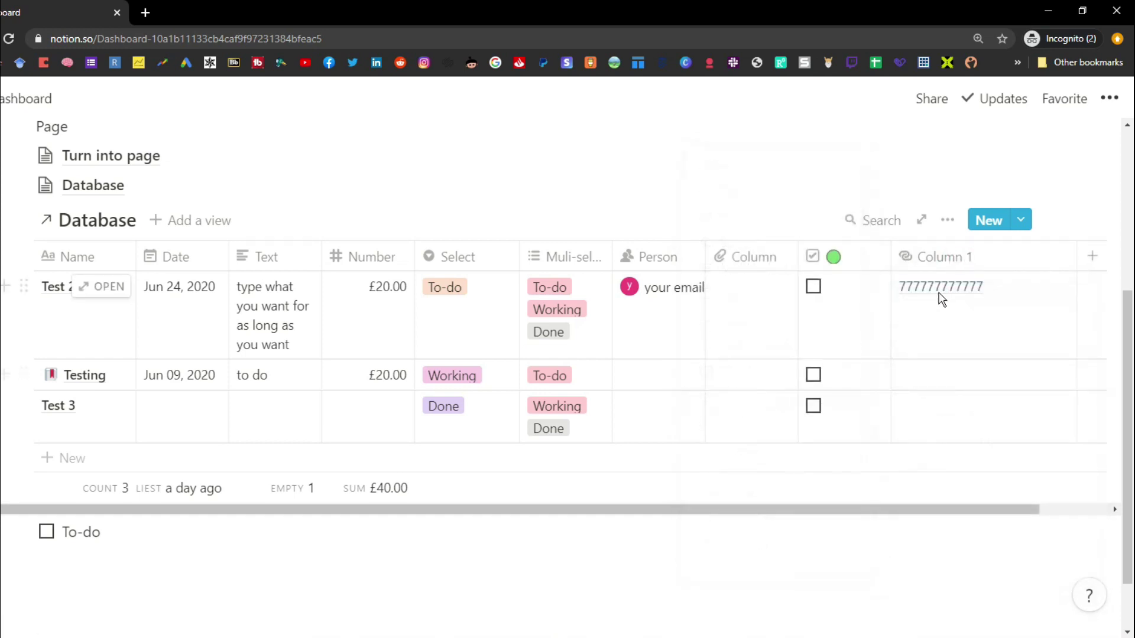
# Step: Replace the Test 2 entry in Column 1 with a google.co.uk web address and try out its link
pyautogui.click(1065, 294)
pyautogui.doubleClick(988, 287)
pyautogui.press('BackSpace')
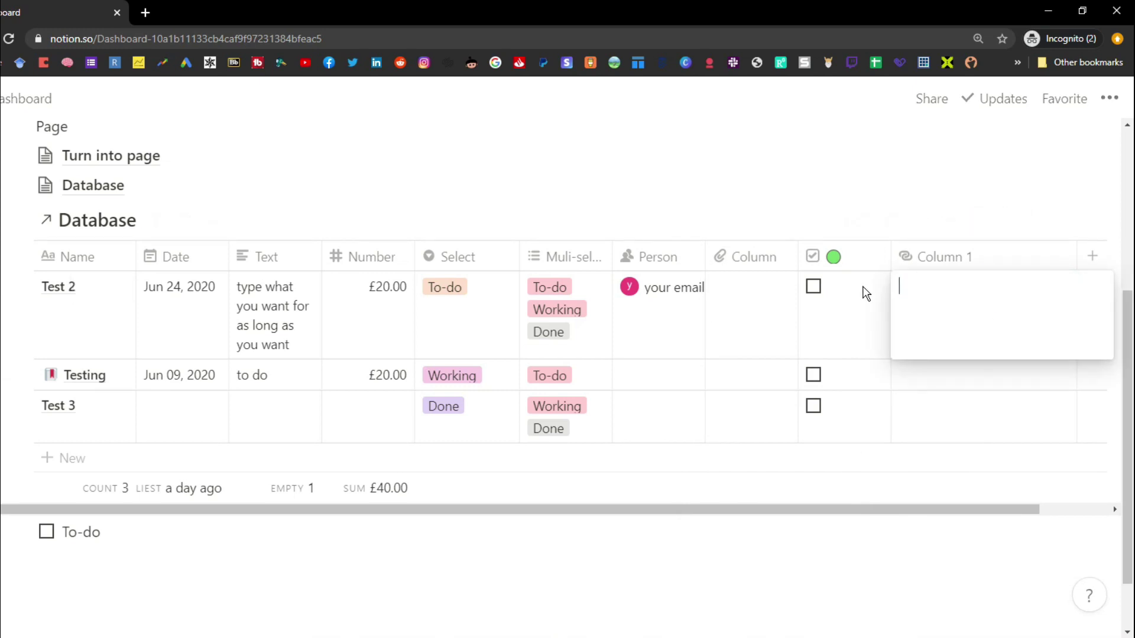
pyautogui.write('https://www.google.co.uk/?gws_rd=cr&ei=_WP6UpLXKuboywO4wYDQCA')
pyautogui.press('Escape')
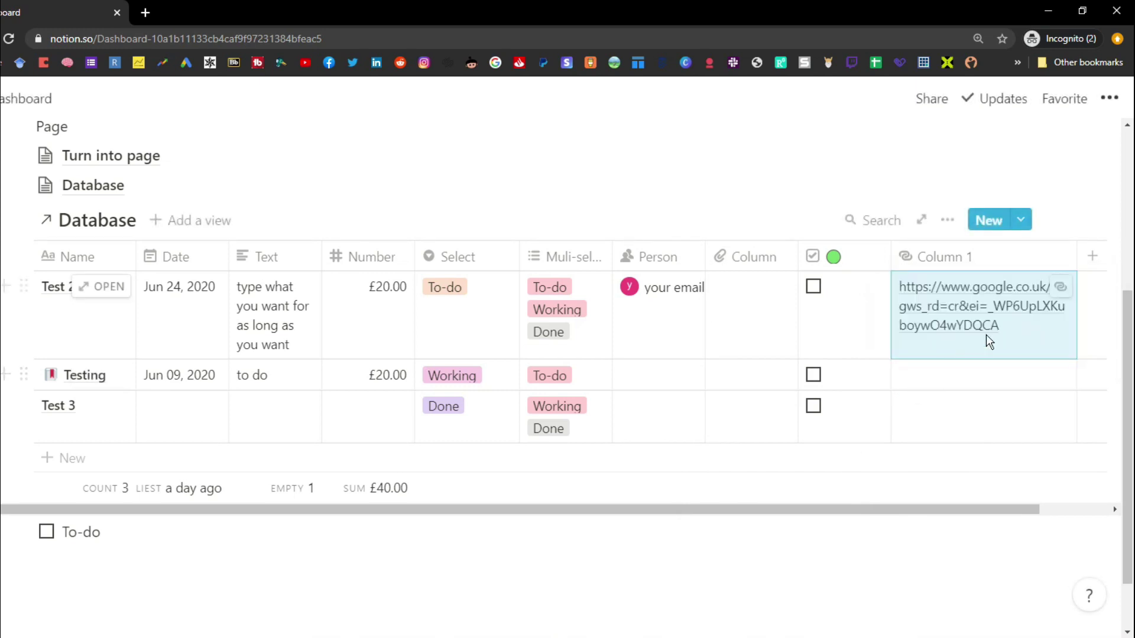
pyautogui.click(1062, 286)
pyautogui.click(295, 13)
# Step: Look through the advanced property types for Column 1 without changing its type, and narrow the column
pyautogui.click(983, 265)
pyautogui.click(981, 358)
pyautogui.scroll(-4, 757, 384)
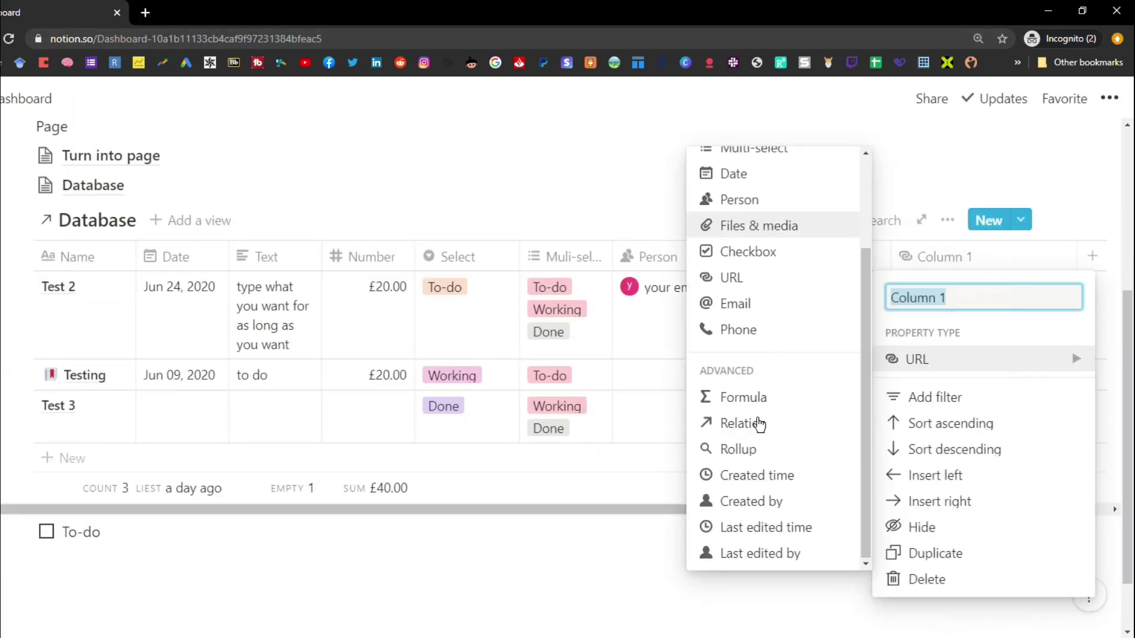
pyautogui.click(638, 203)
pyautogui.moveTo(1076, 254); pyautogui.dragTo(977, 254)
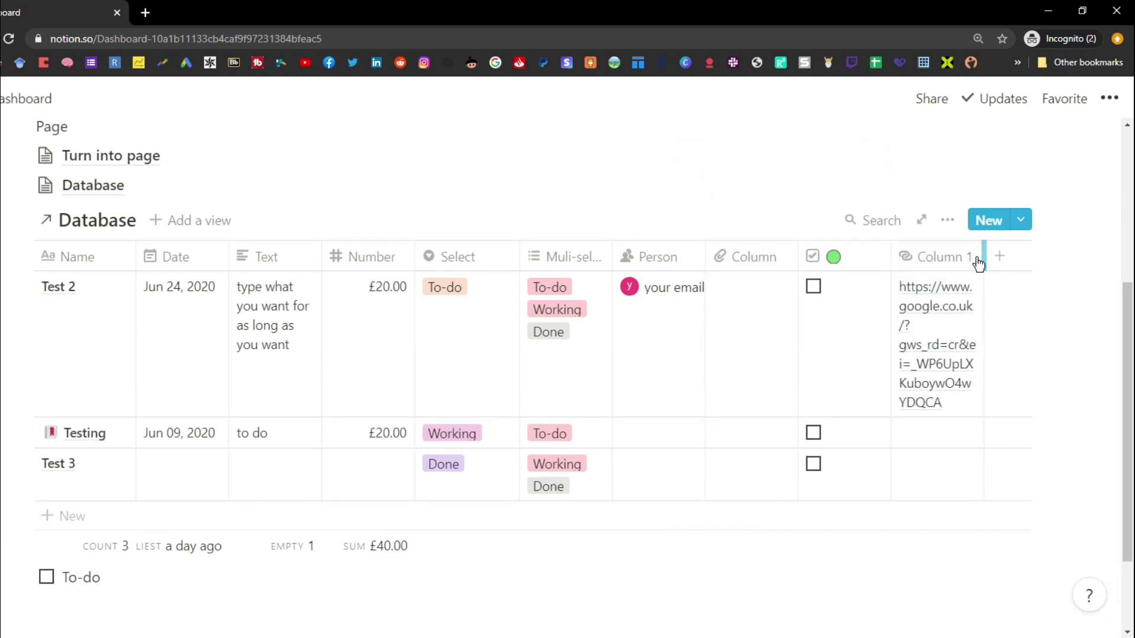
# Step: Reorder the table view's properties as Text, Muli-select, Number, Date, Select, Column 1, Person, Column and the green circle checkbox
pyautogui.click(947, 220)
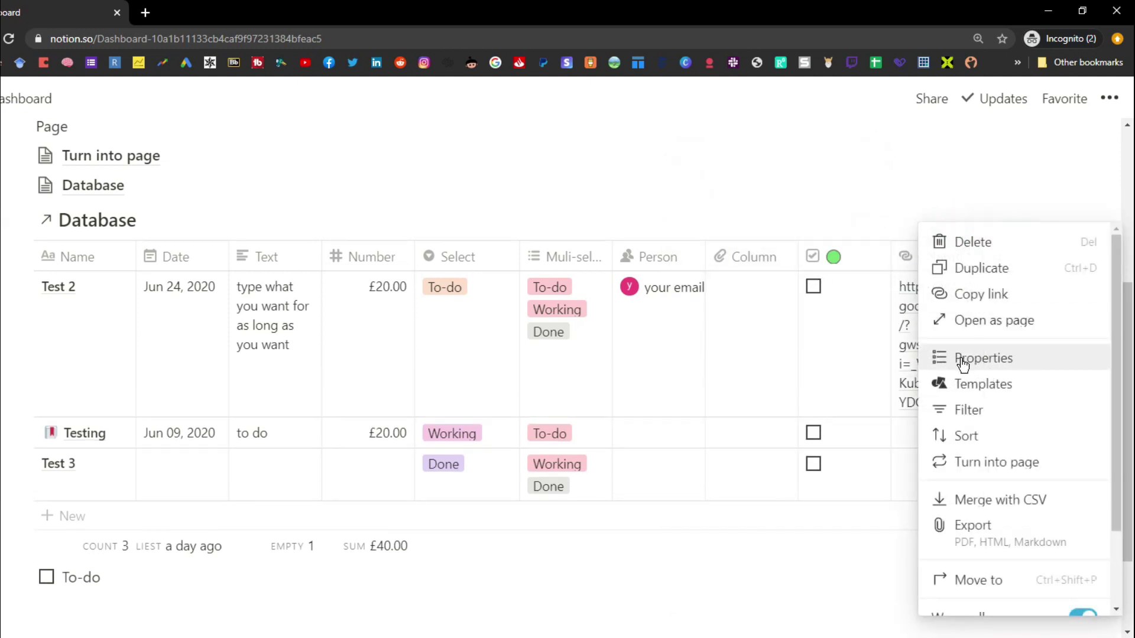
pyautogui.click(1021, 360)
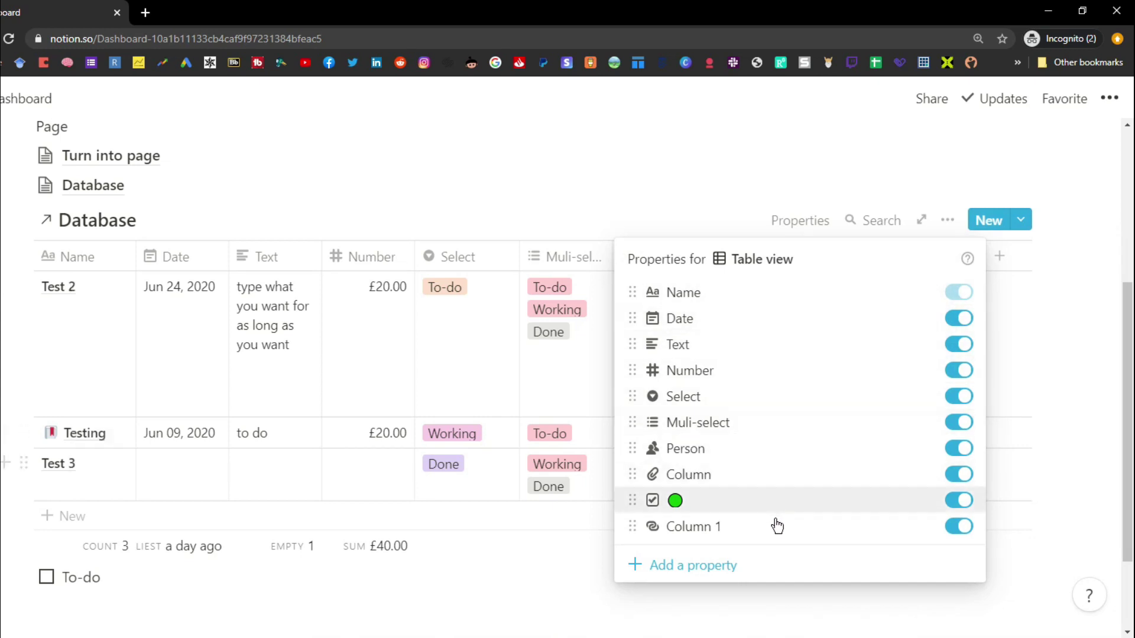
pyautogui.moveTo(876, 531); pyautogui.dragTo(857, 380)
pyautogui.moveTo(848, 322); pyautogui.dragTo(846, 395)
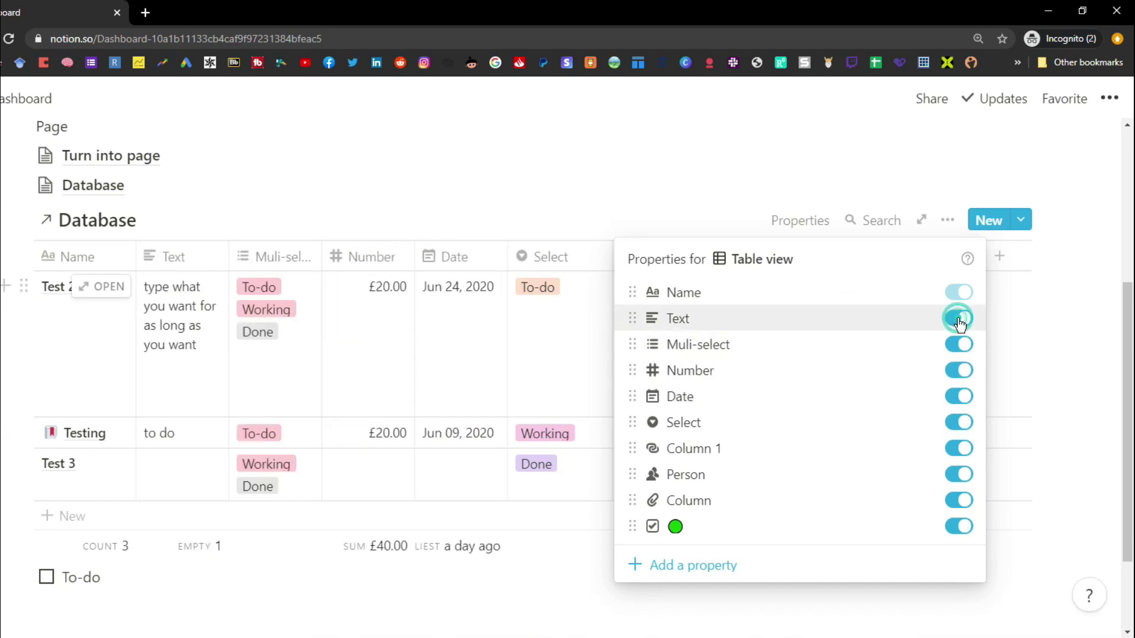
# Step: Hide the Text, Muli-select, Number, Select, Column 1, Person and Column properties in the table view
pyautogui.click(958, 344)
pyautogui.click(960, 371)
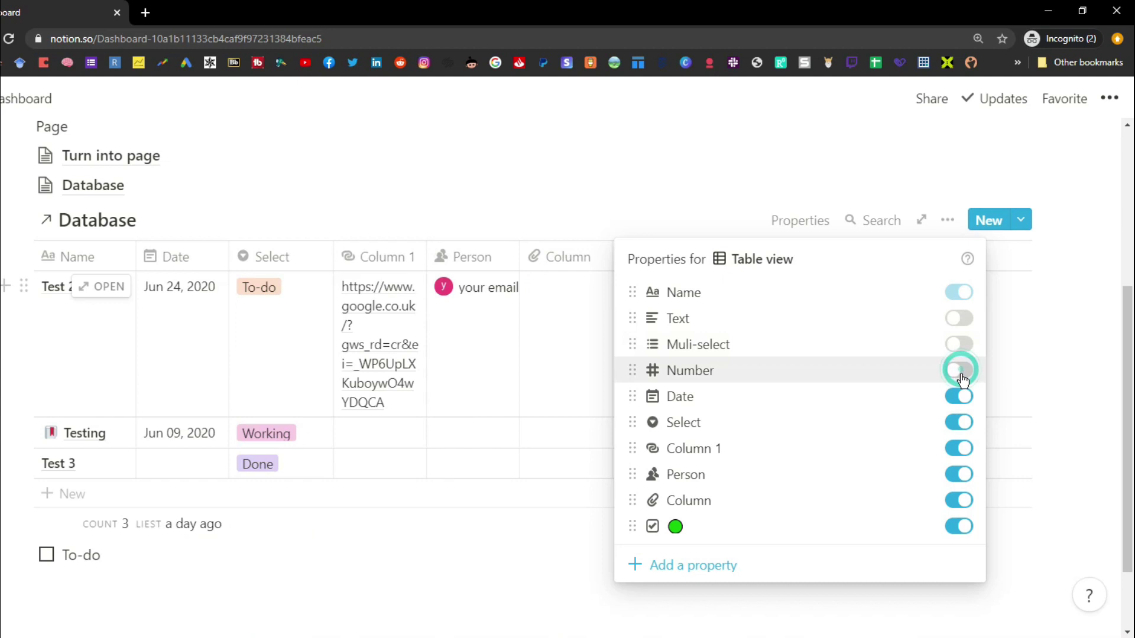
pyautogui.click(958, 422)
pyautogui.click(957, 454)
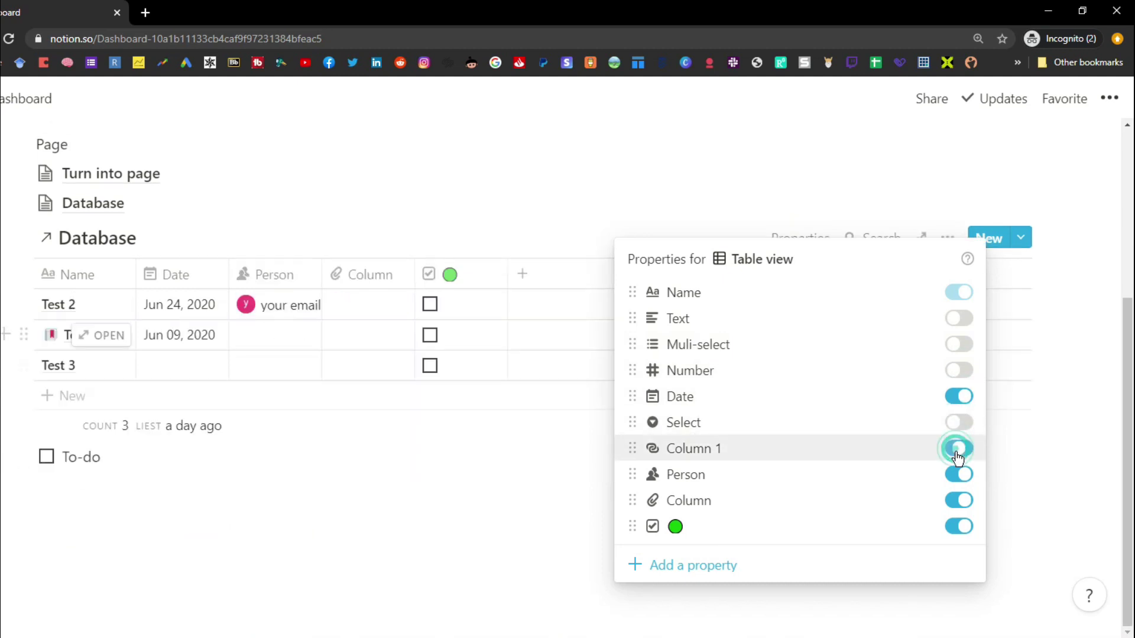
pyautogui.click(958, 474)
pyautogui.click(958, 501)
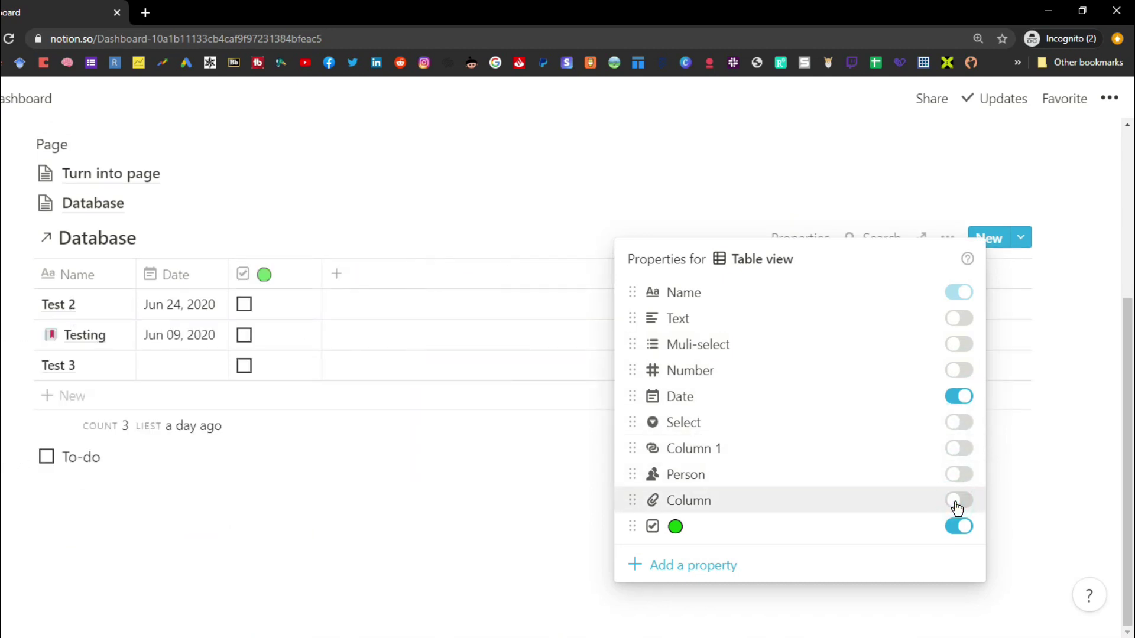
pyautogui.click(558, 462)
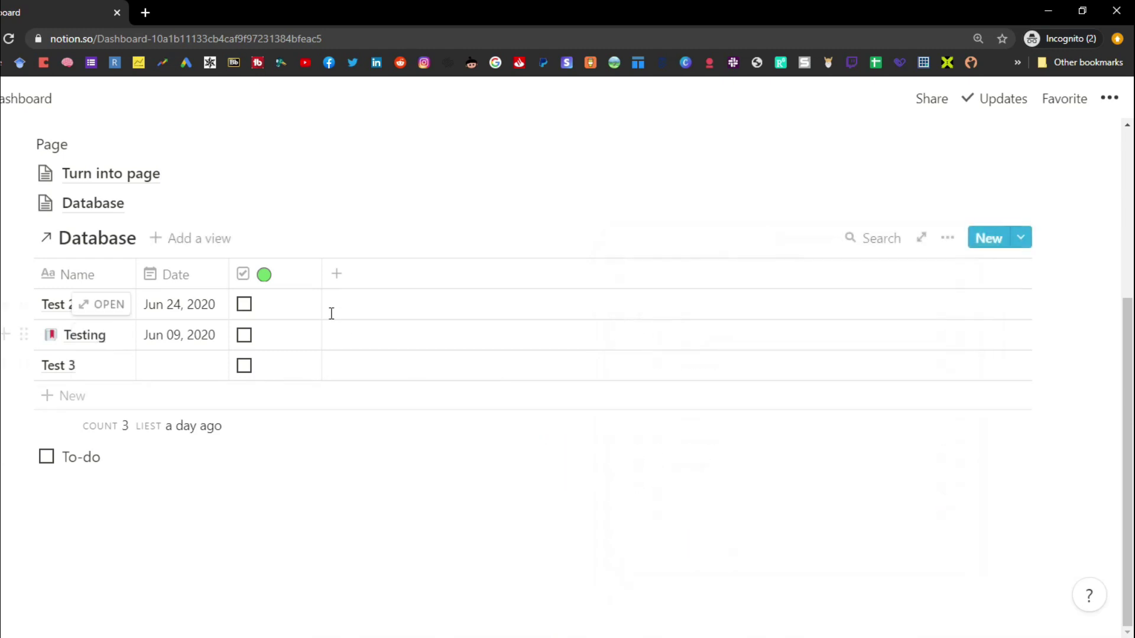
pyautogui.click(946, 240)
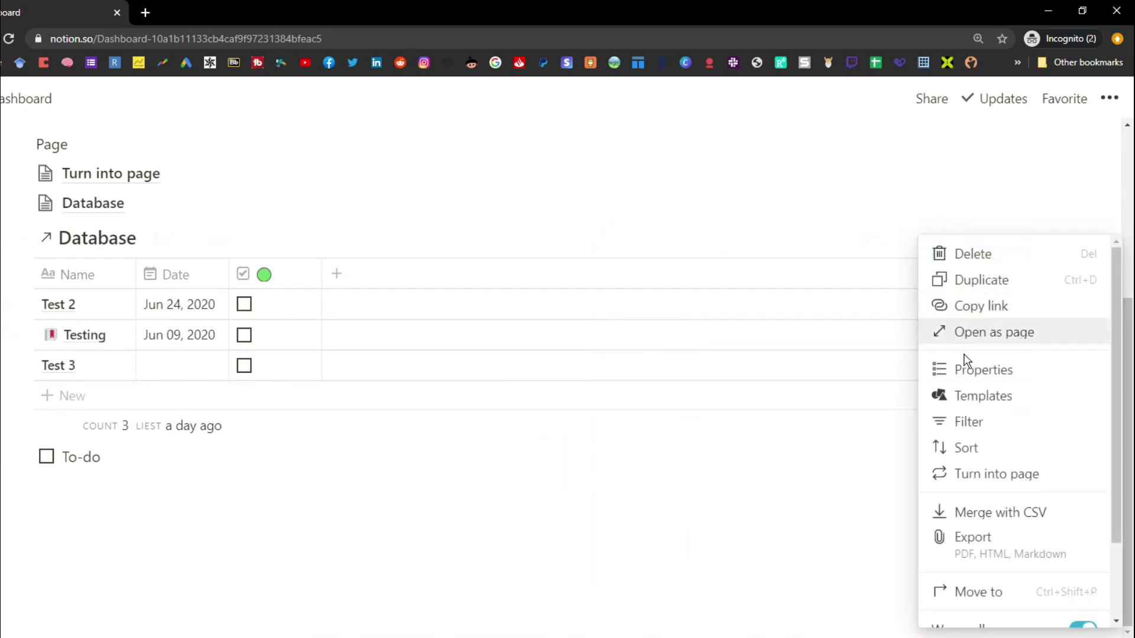
pyautogui.click(971, 423)
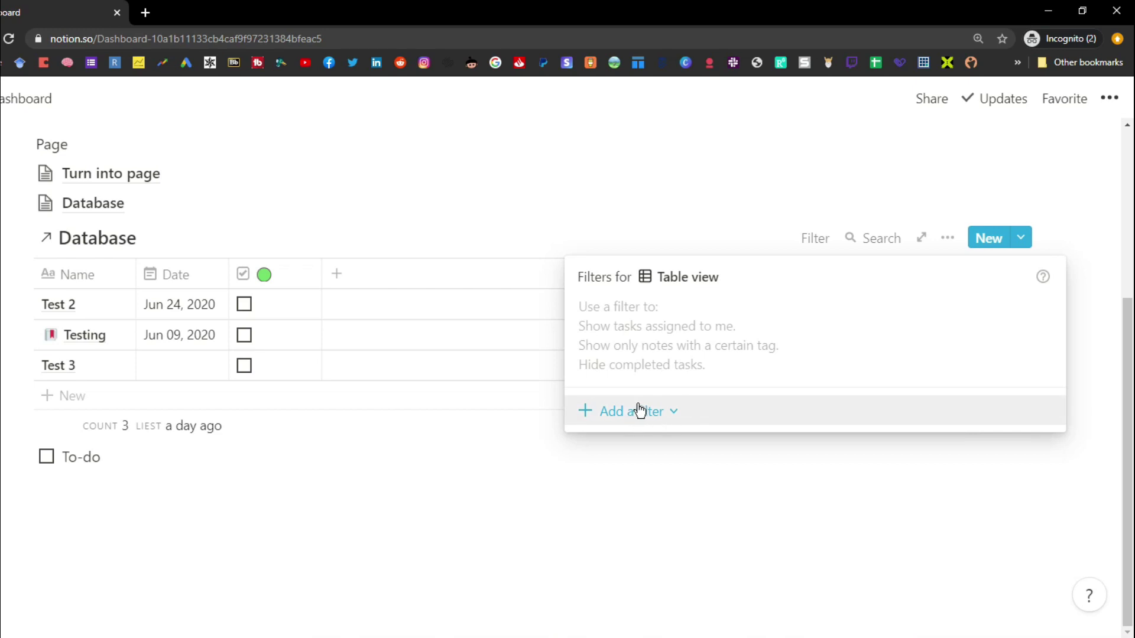
pyautogui.click(504, 381)
# Step: Check the green circle checkbox of Test 2 and filter the table view to rows where that checkbox is checked
pyautogui.click(244, 304)
pyautogui.click(947, 240)
pyautogui.click(970, 422)
pyautogui.click(690, 410)
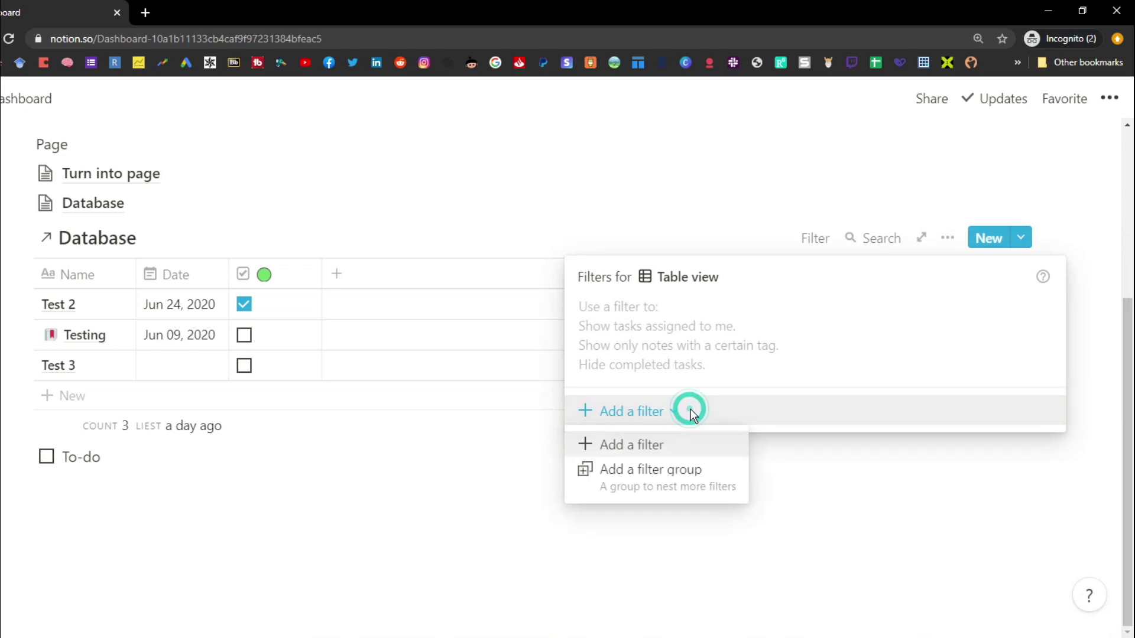
pyautogui.click(644, 445)
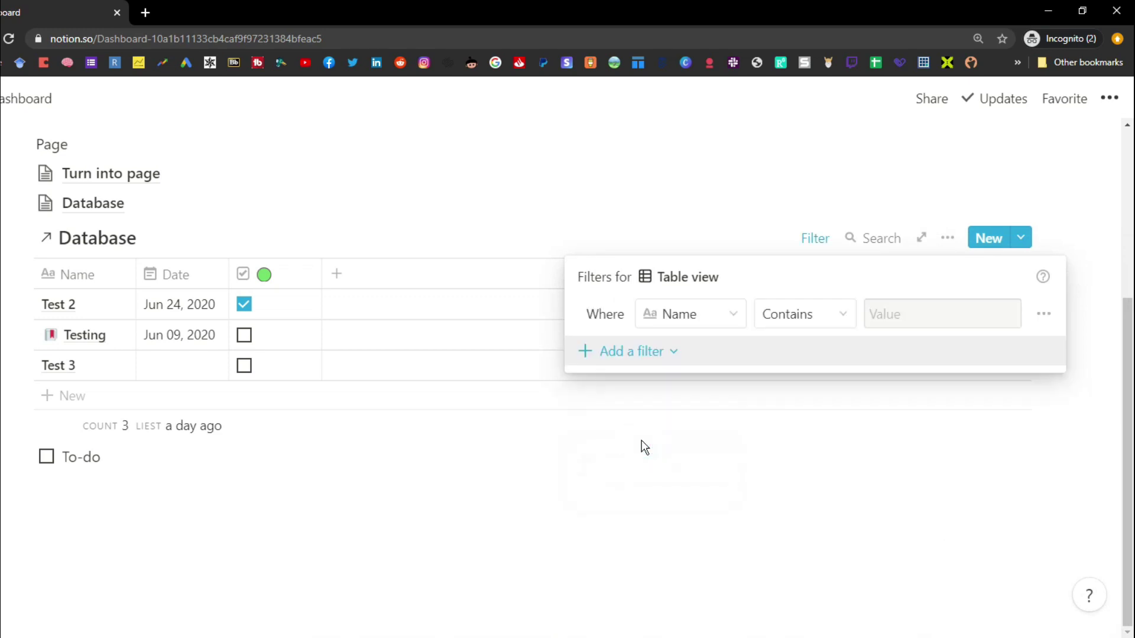
pyautogui.click(740, 318)
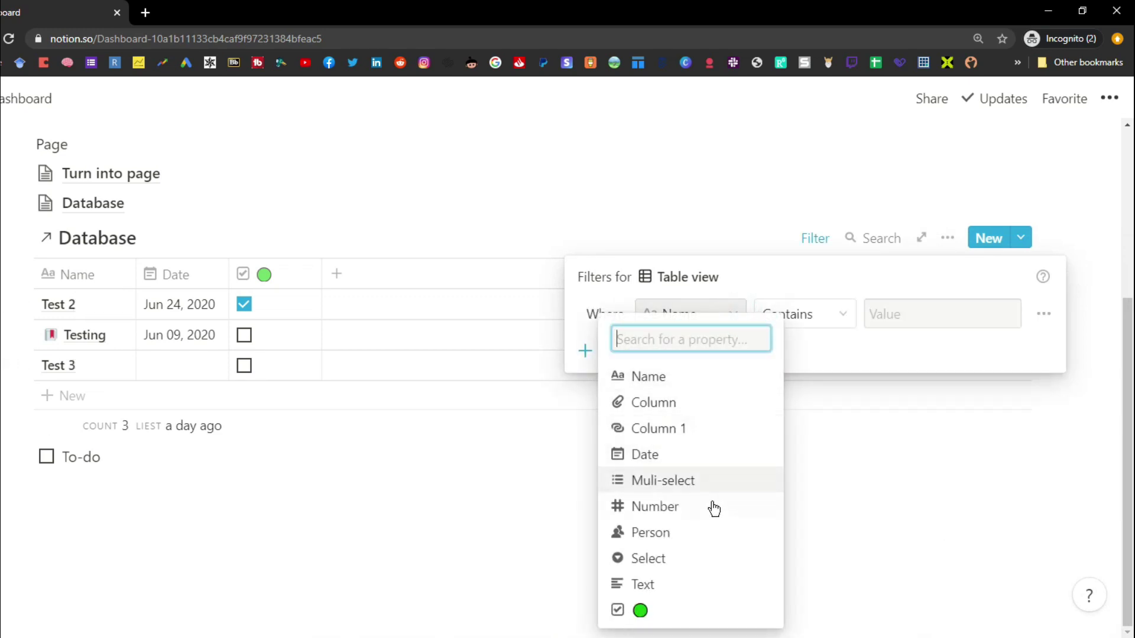
pyautogui.click(707, 614)
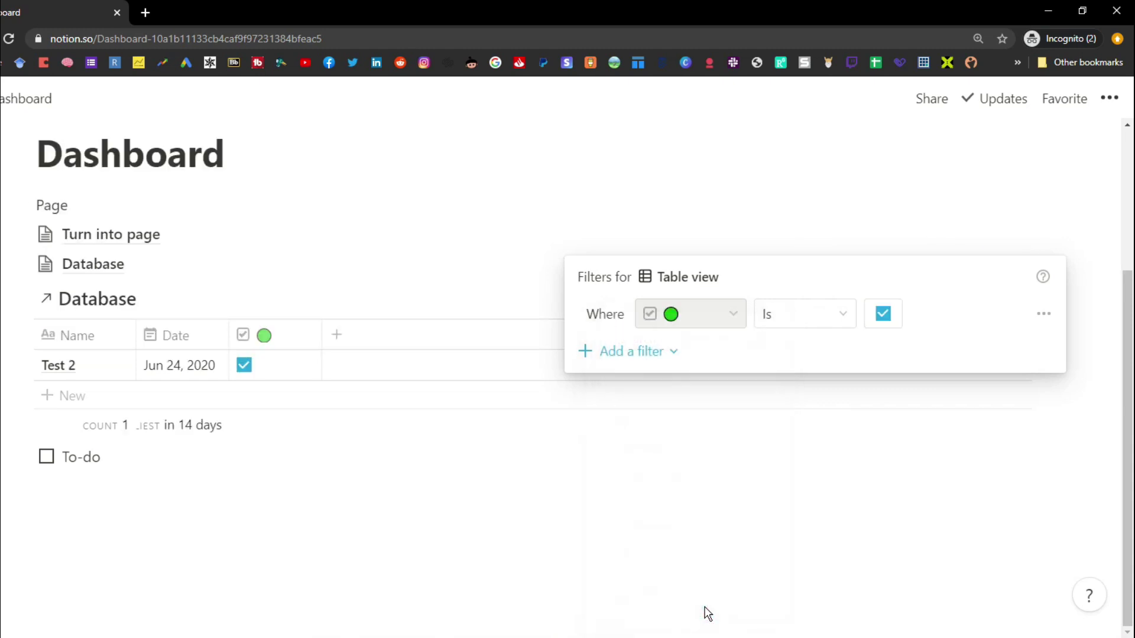
# Step: Switch the checkbox filter's condition to "Is not" checked and remove the filter from the table view
pyautogui.click(847, 319)
pyautogui.click(836, 373)
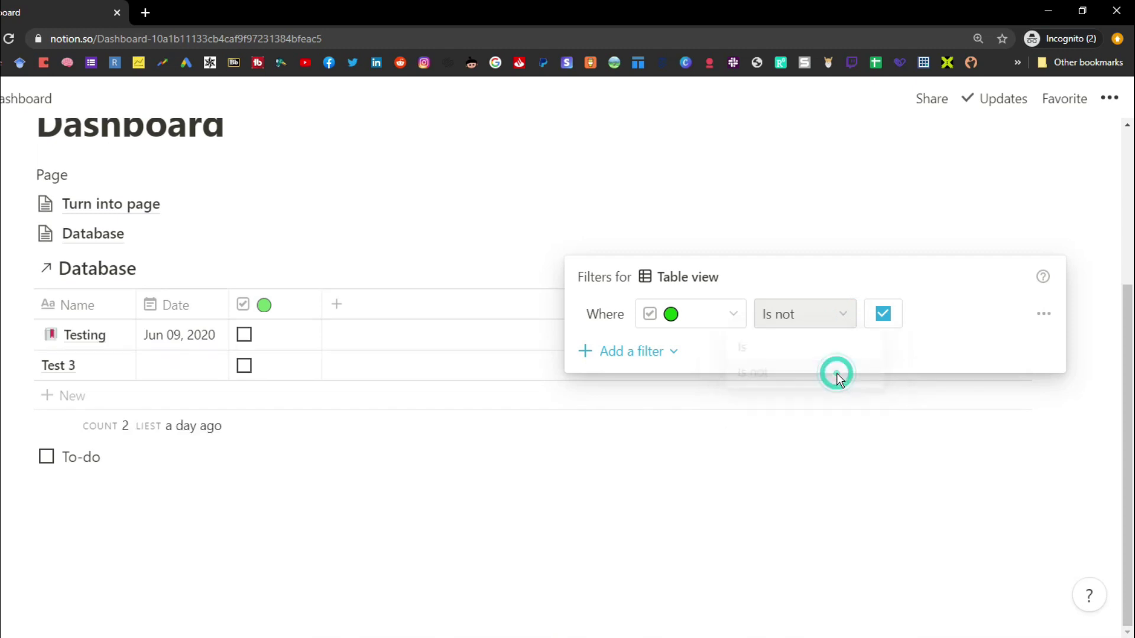
pyautogui.click(1053, 316)
pyautogui.click(1051, 351)
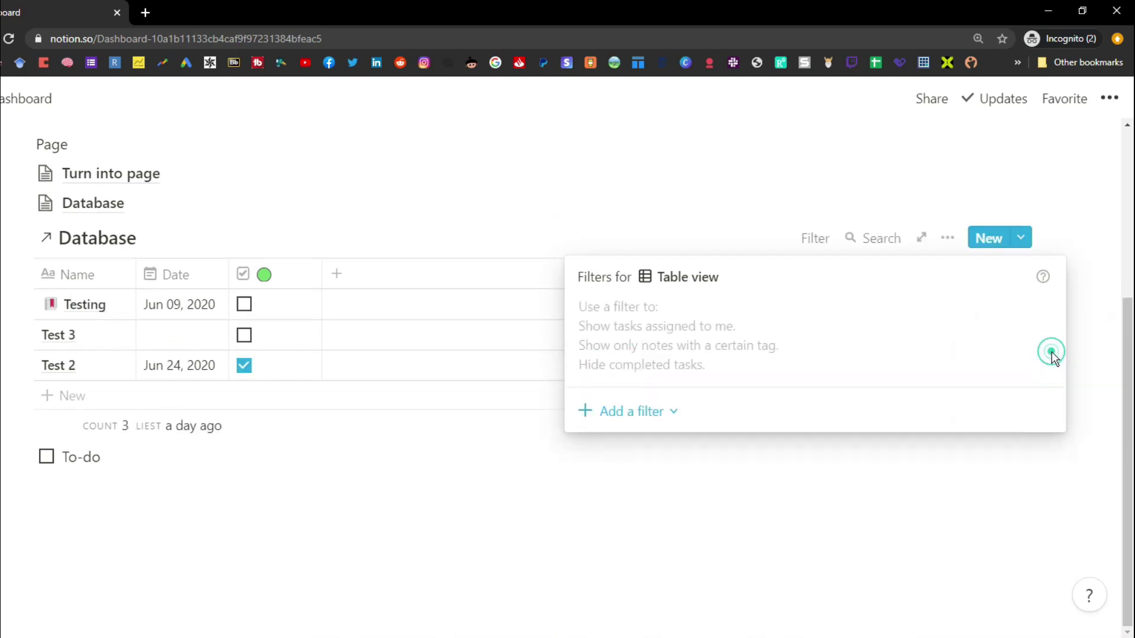
pyautogui.click(946, 243)
# Step: Add a sort by Name in ascending order to the table view and look through the other sortable properties
pyautogui.click(947, 239)
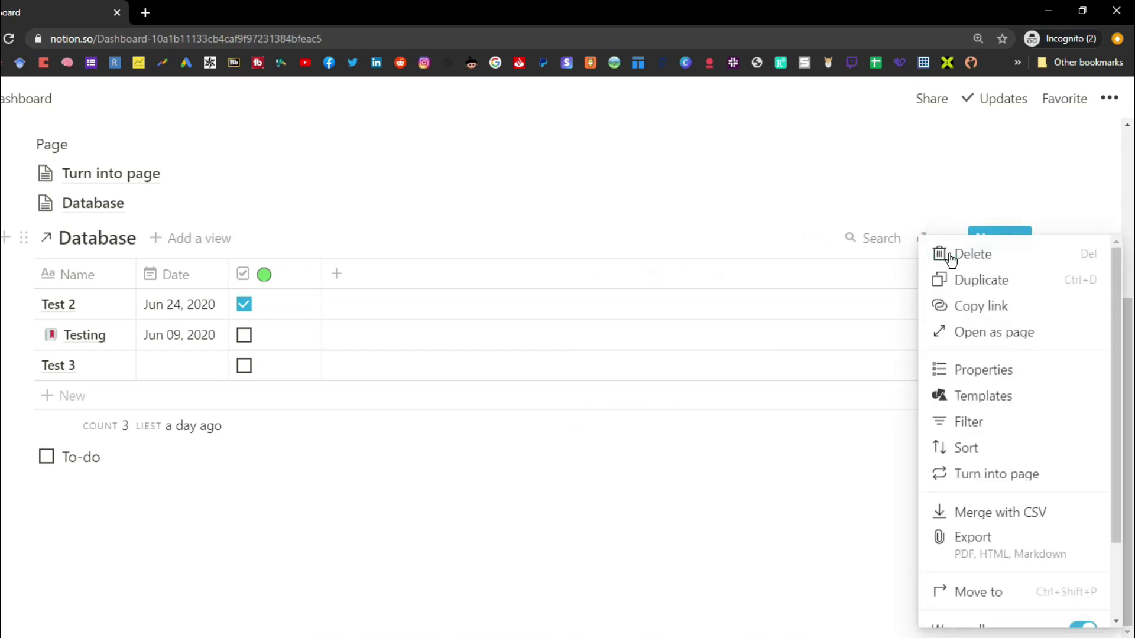
pyautogui.click(966, 447)
pyautogui.click(751, 414)
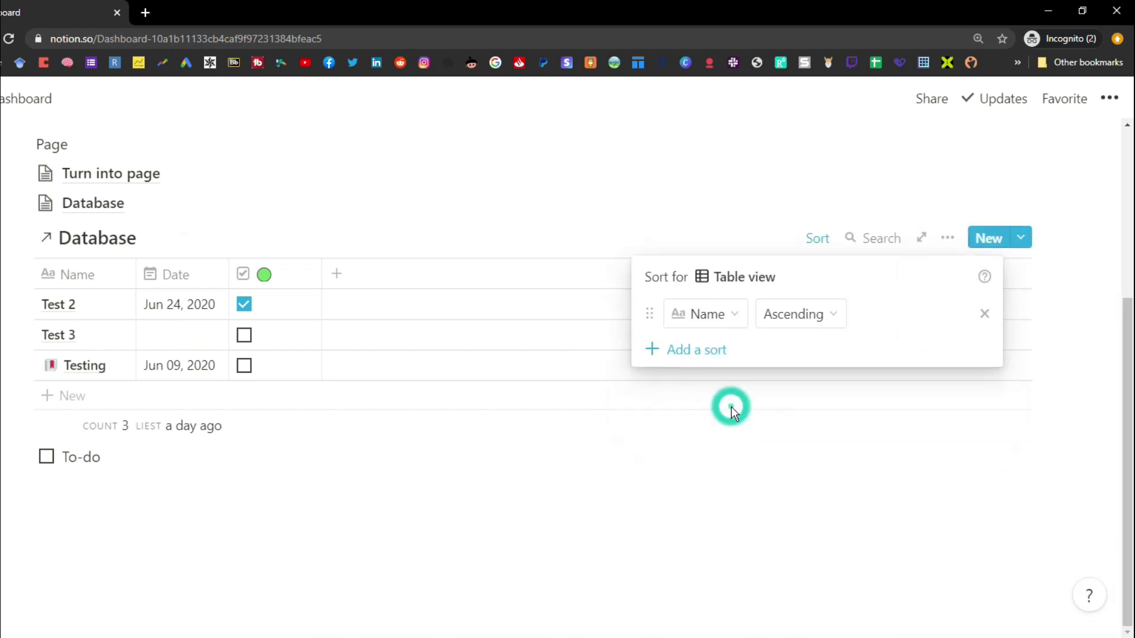
pyautogui.click(719, 322)
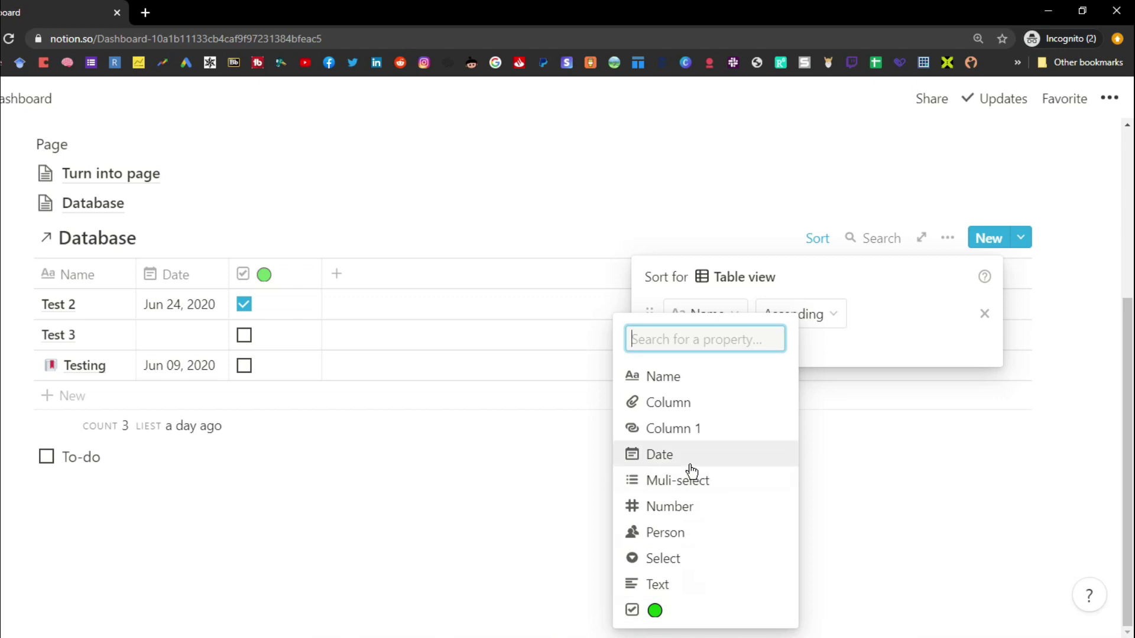
pyautogui.click(791, 284)
# Step: Set the Name sort to Descending and remove the sort from the table view
pyautogui.click(823, 311)
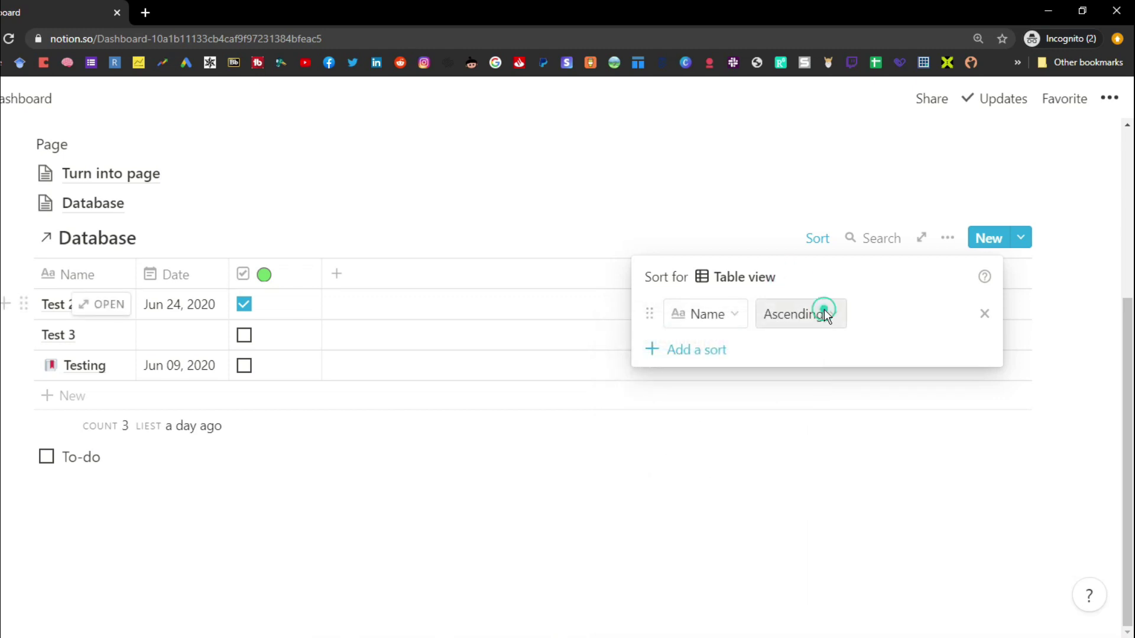
pyautogui.click(818, 382)
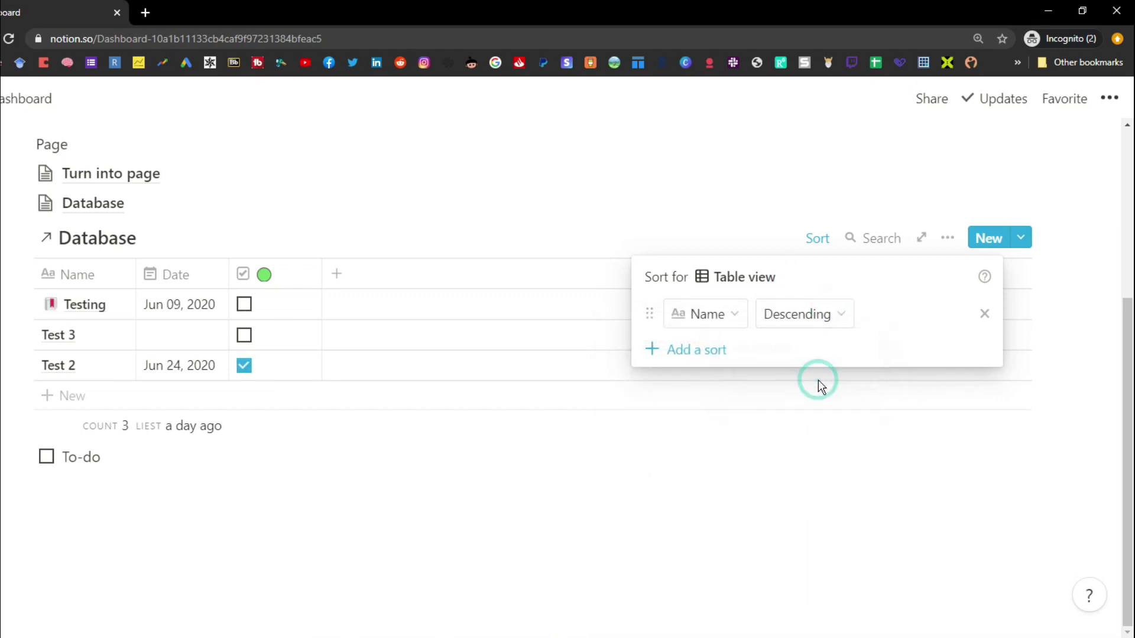
pyautogui.click(984, 314)
pyautogui.click(752, 228)
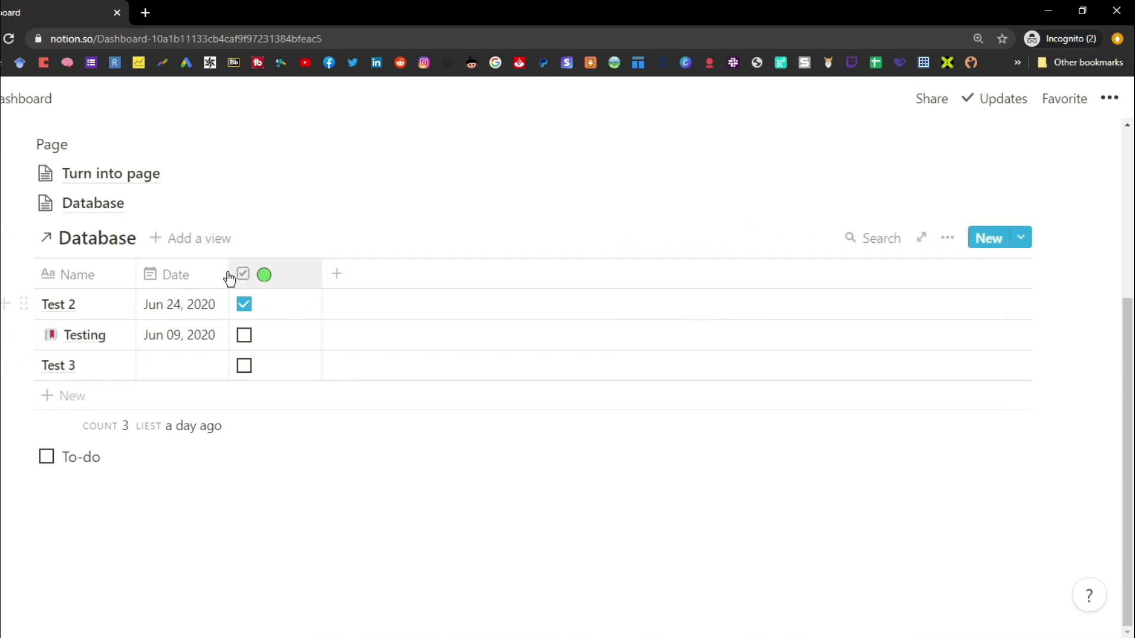
# Step: In the Test 2 record, uncheck the green circle checkbox, set Select to Working, and return to the Dashboard
pyautogui.click(111, 305)
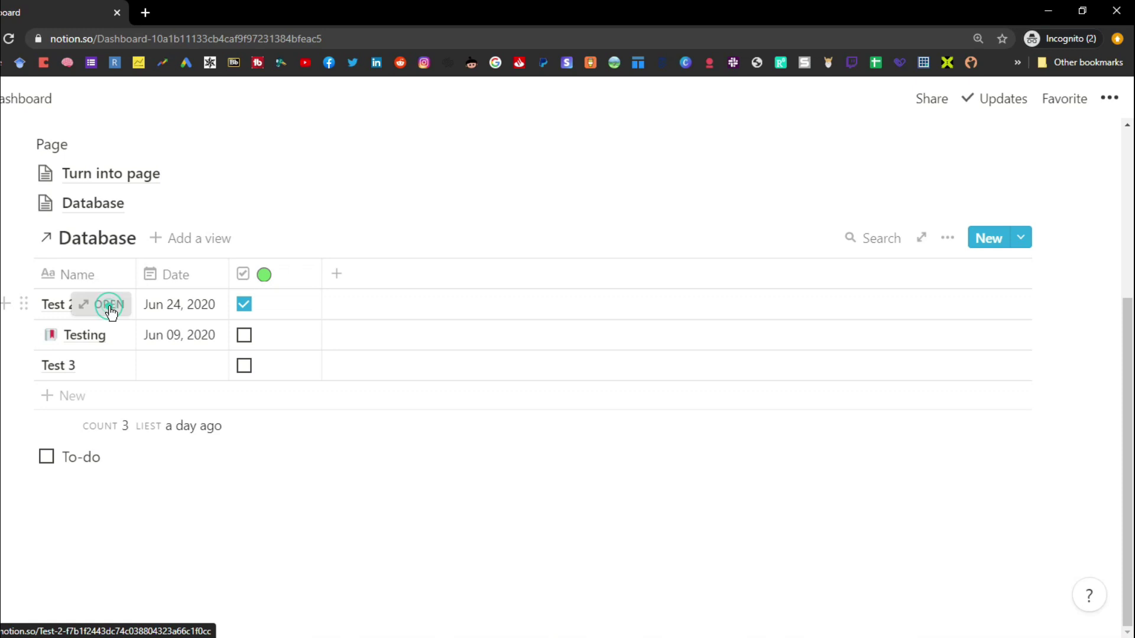
pyautogui.scroll(-3, 437, 331)
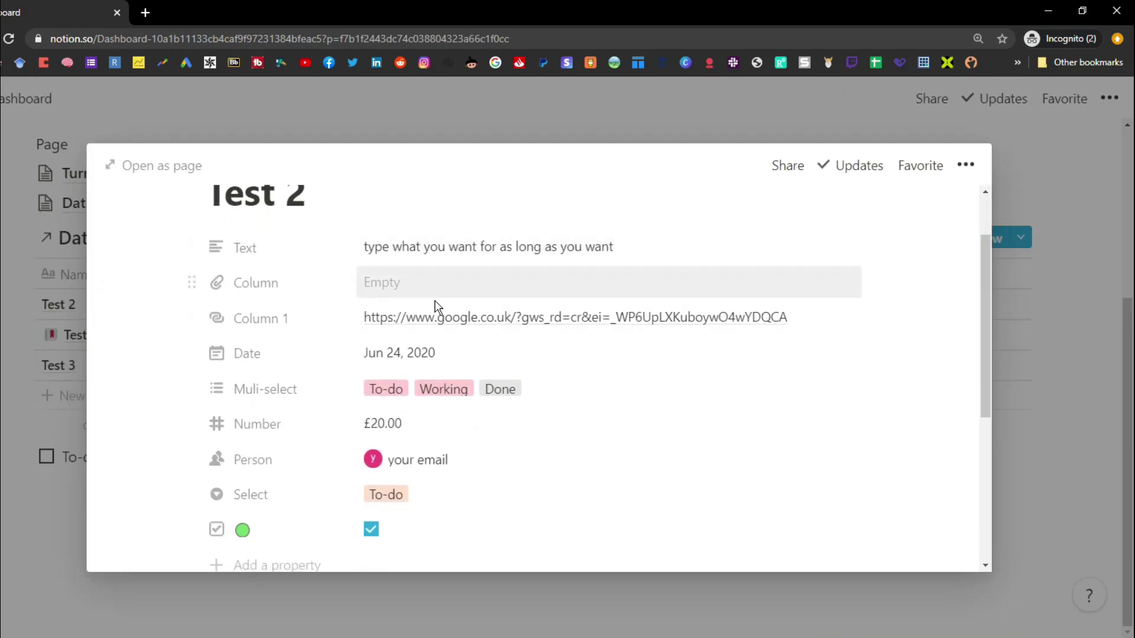
pyautogui.click(372, 532)
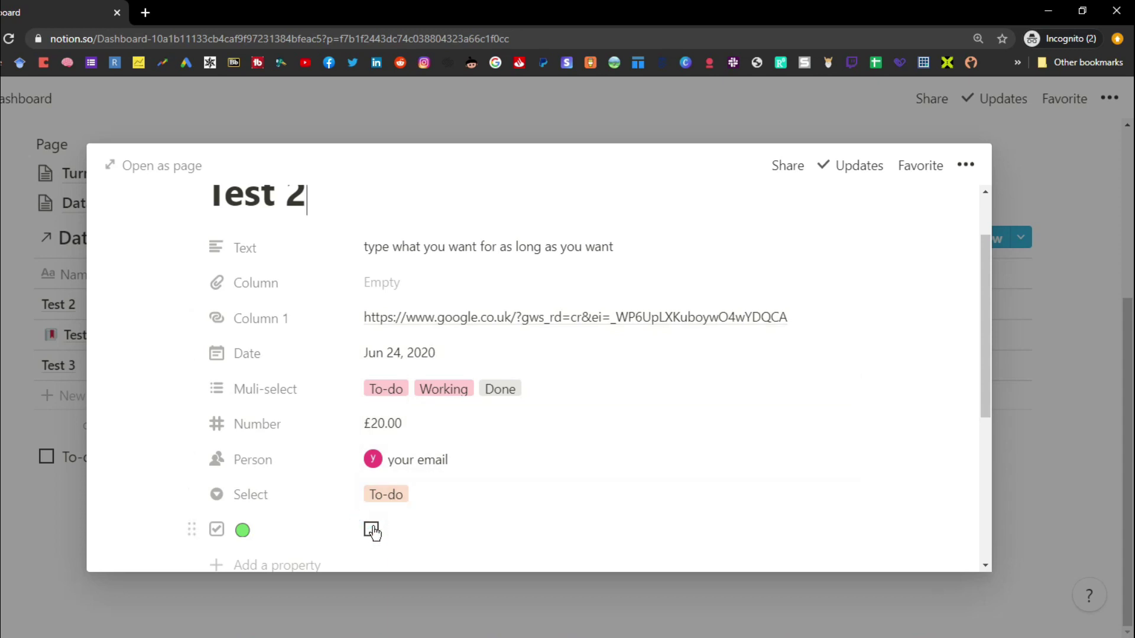
pyautogui.click(397, 497)
pyautogui.click(417, 559)
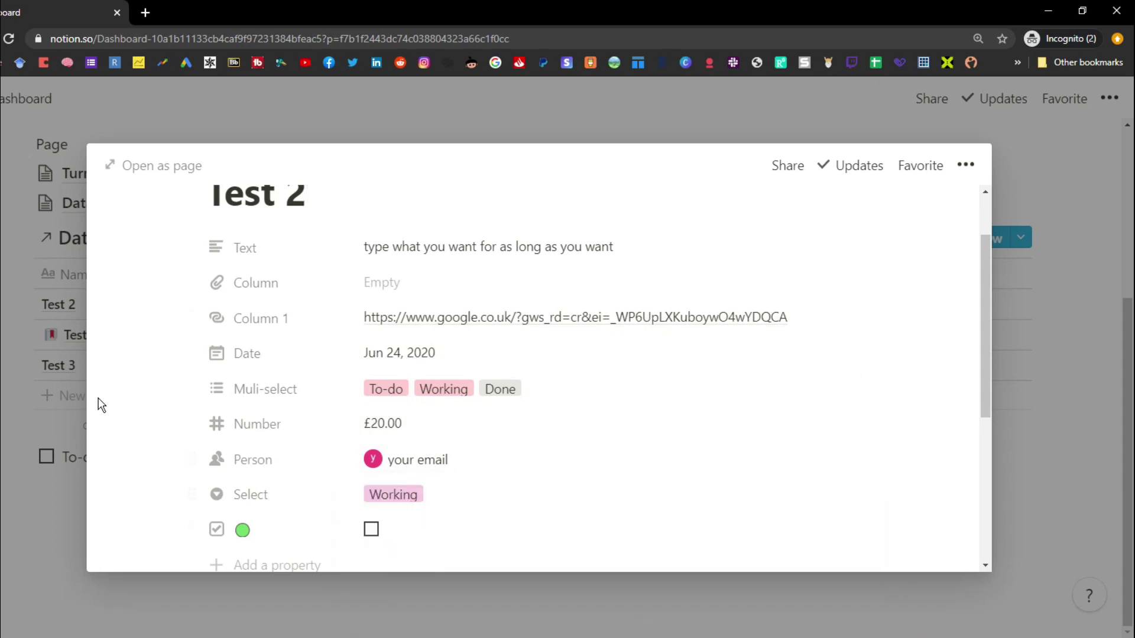
pyautogui.click(44, 366)
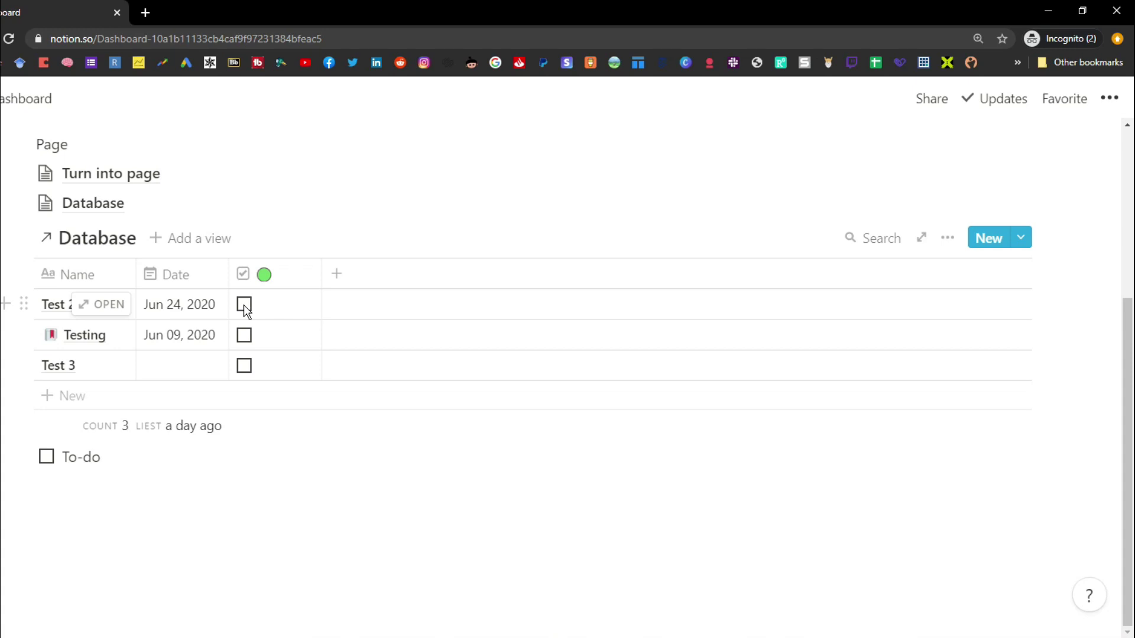
# Step: Add a Board view to the Database on the Dashboard page
pyautogui.click(207, 247)
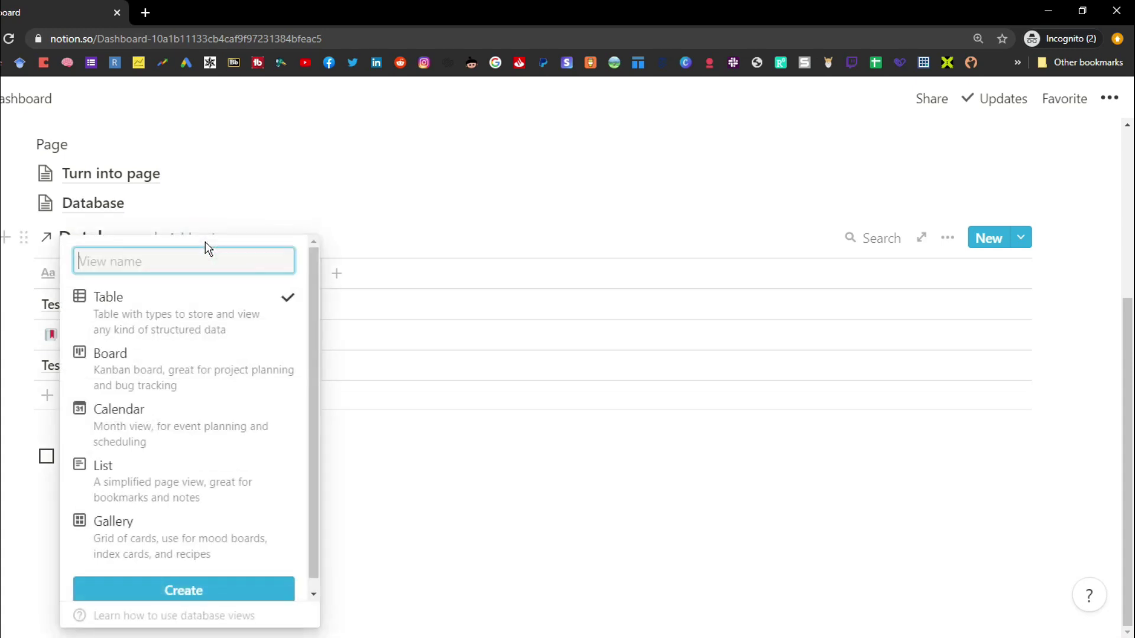
pyautogui.click(182, 370)
pyautogui.click(157, 593)
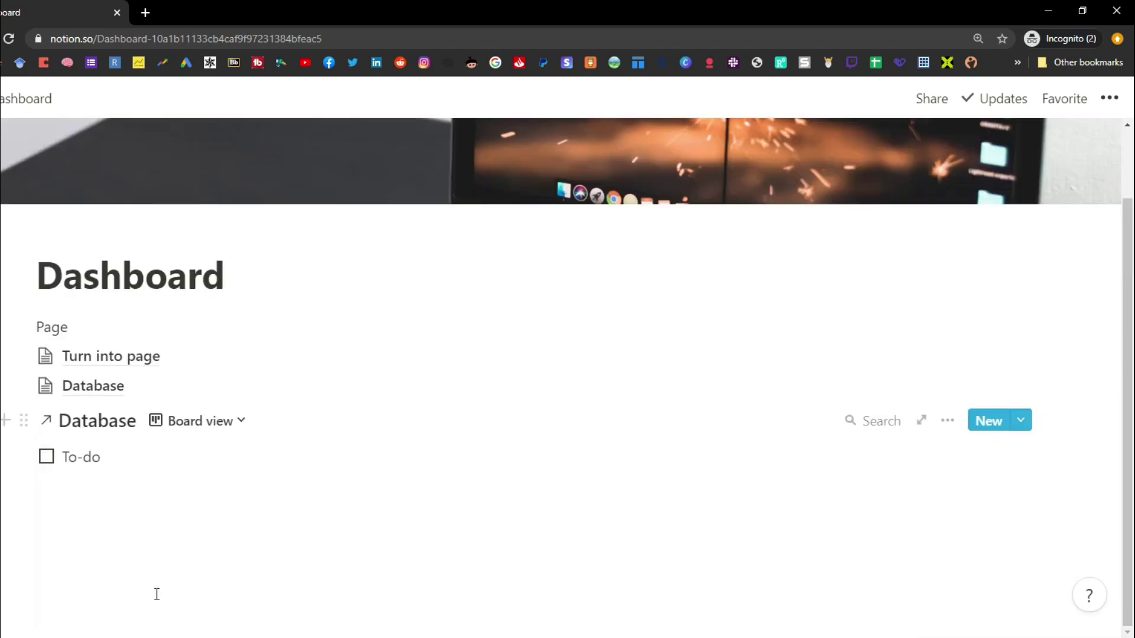
pyautogui.scroll(-3, 157, 594)
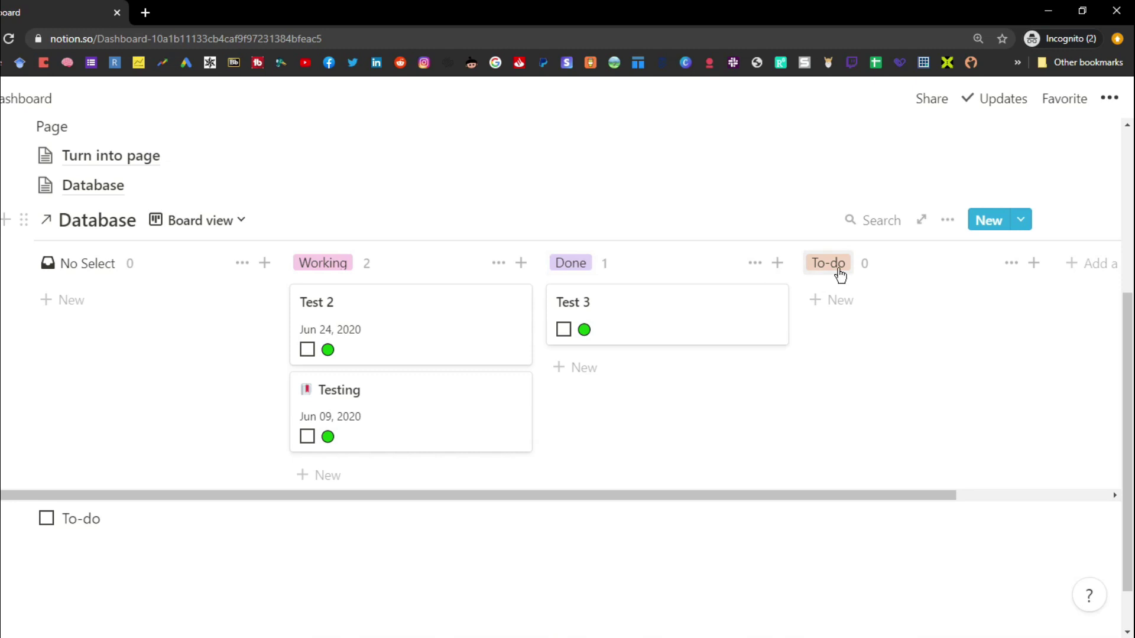
# Step: Open the Test 3 card, look at its Select options, and return to the board without changing the value
pyautogui.click(656, 317)
pyautogui.scroll(-2, 498, 427)
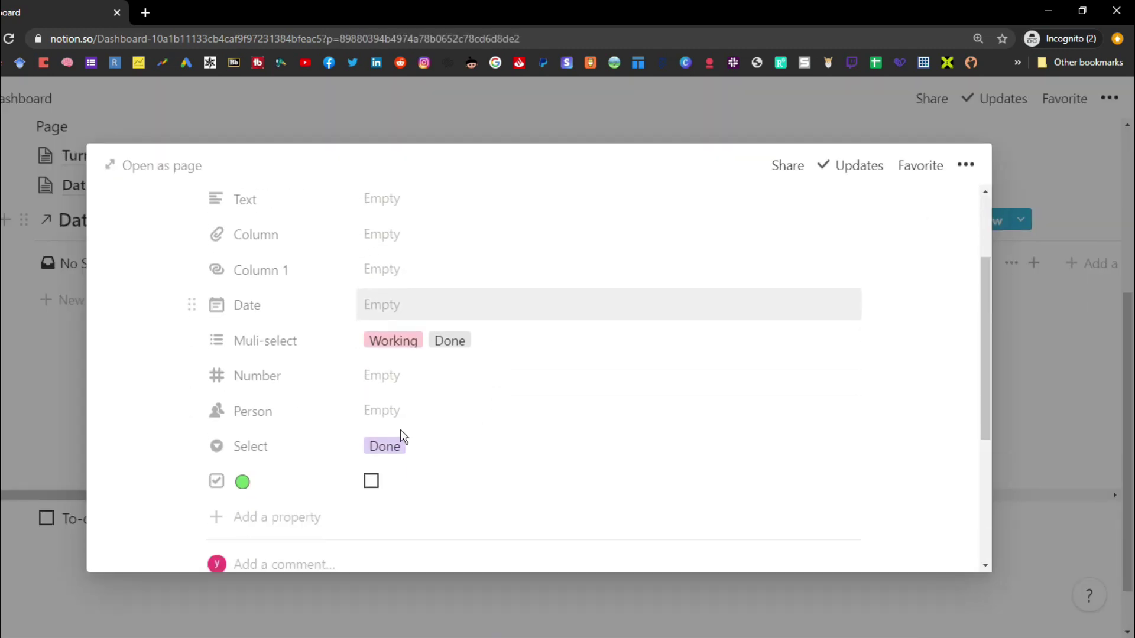
pyautogui.click(420, 446)
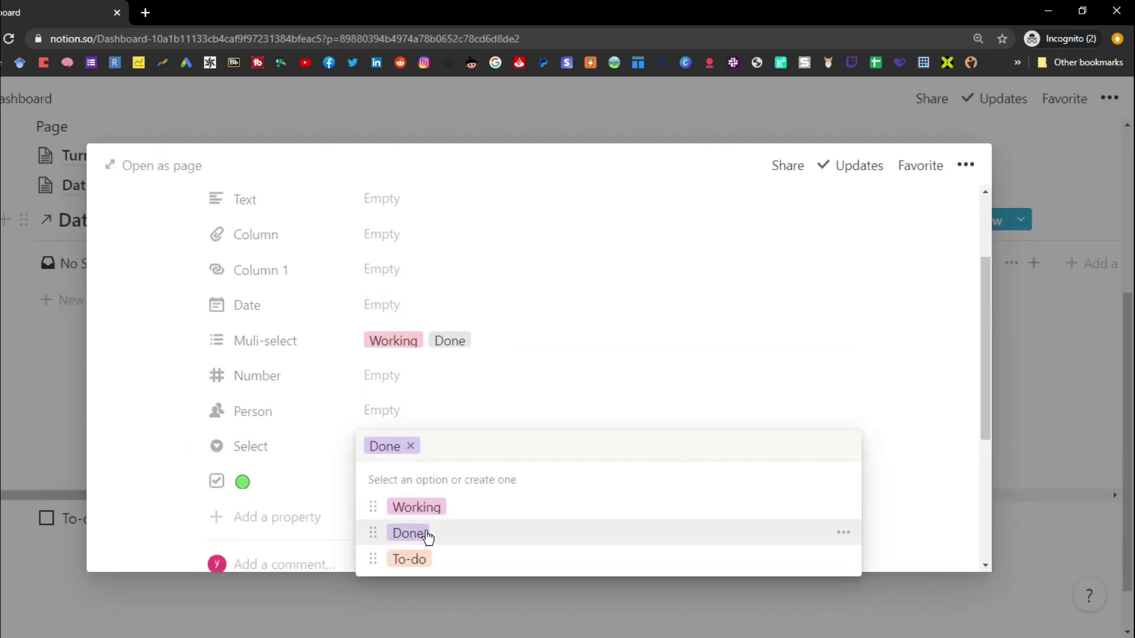
pyautogui.click(70, 419)
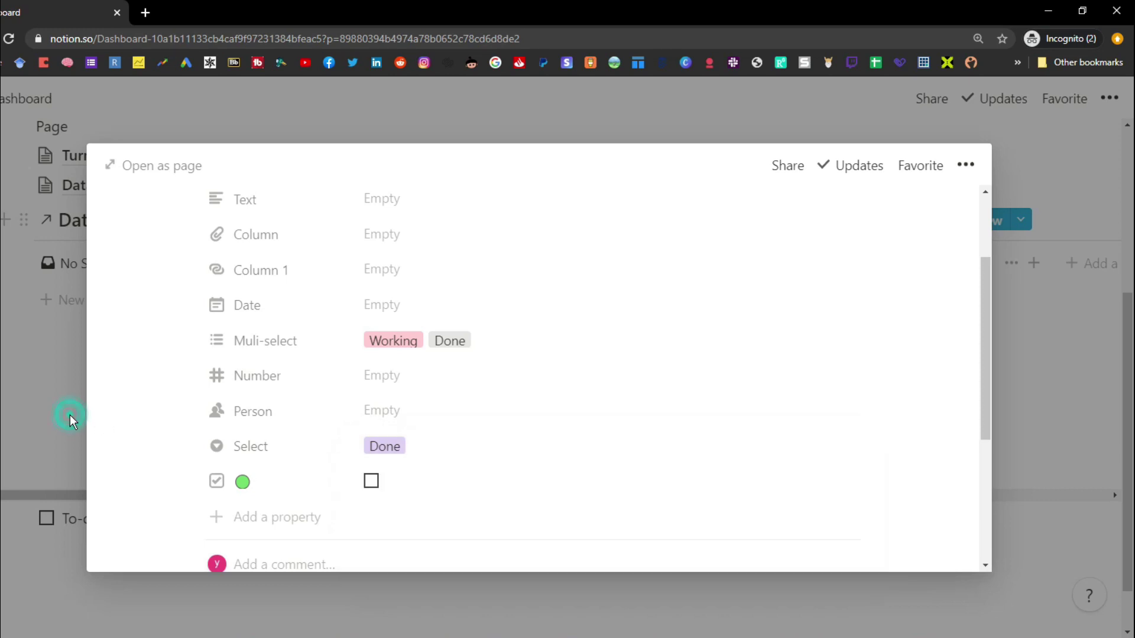
pyautogui.click(176, 431)
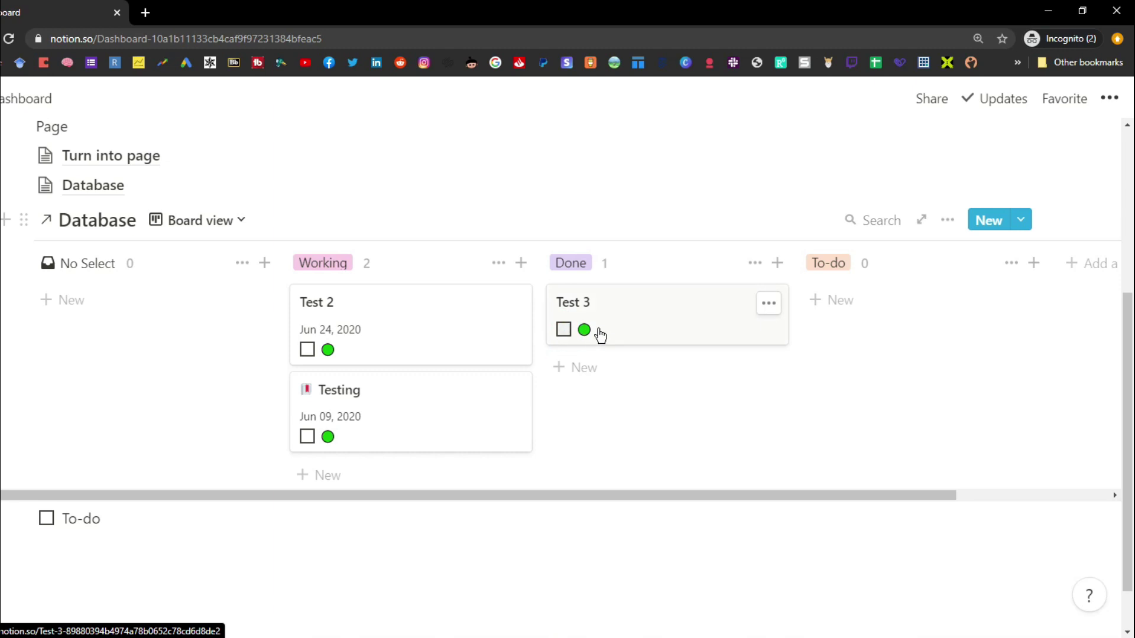
# Step: Group the board by the Muli-select property and look at the Test 2 record's Muli-select tags
pyautogui.click(948, 220)
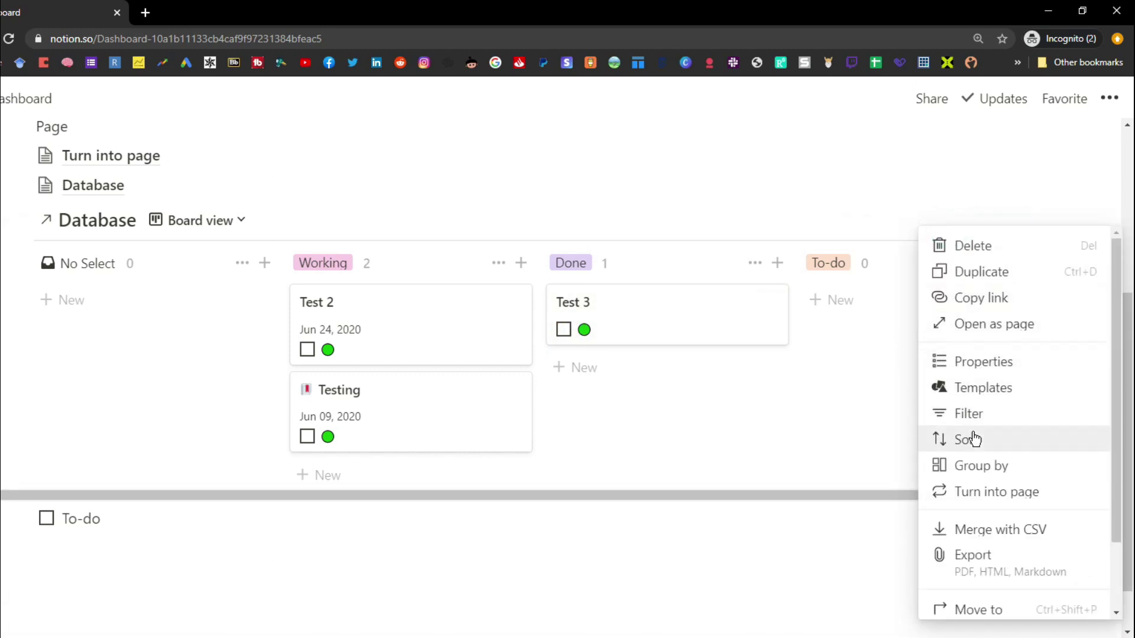
pyautogui.click(1007, 473)
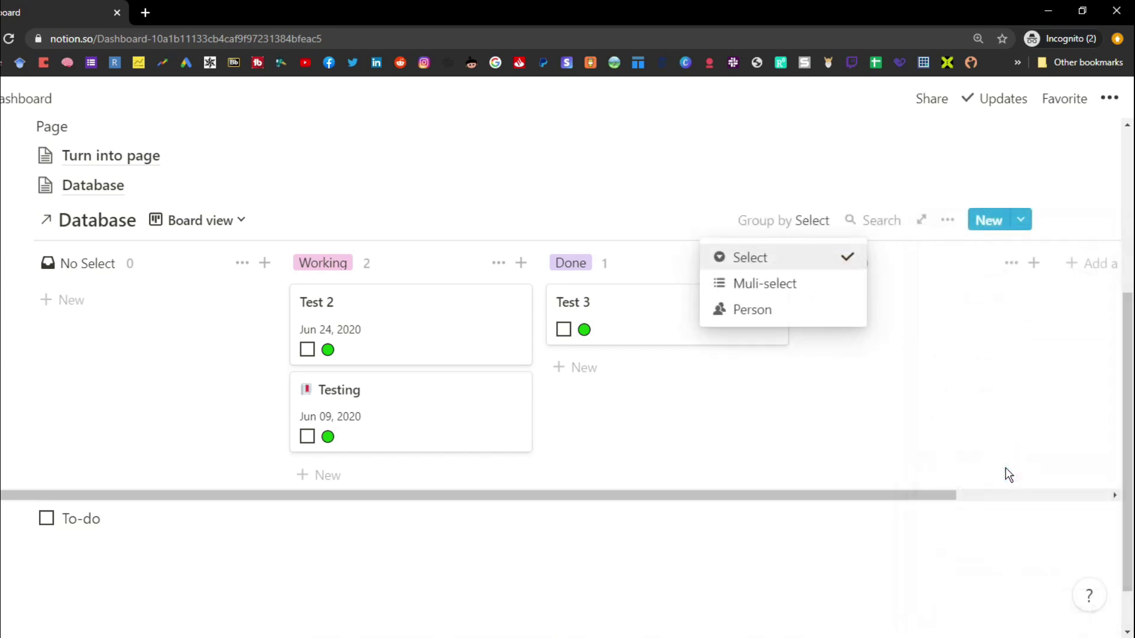
pyautogui.click(757, 285)
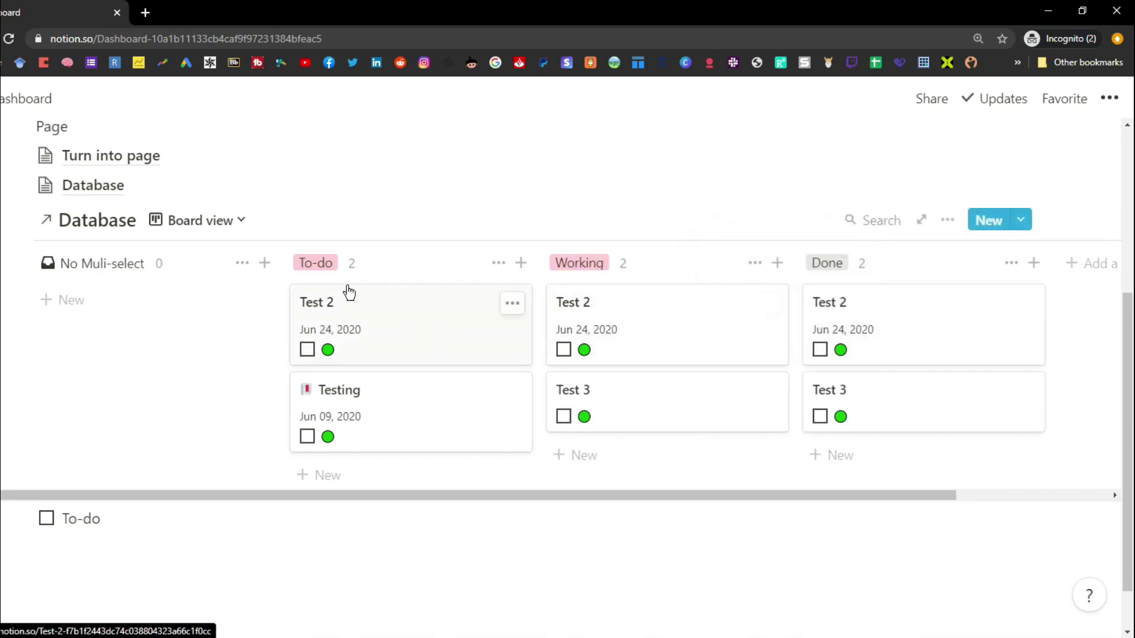
pyautogui.click(625, 334)
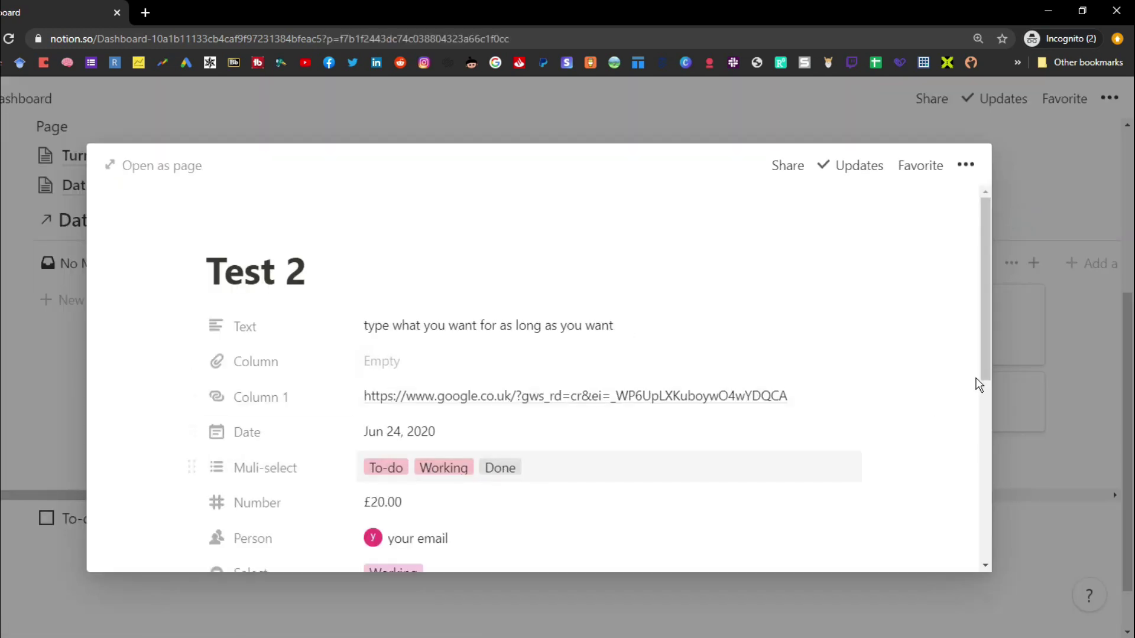
pyautogui.click(1037, 369)
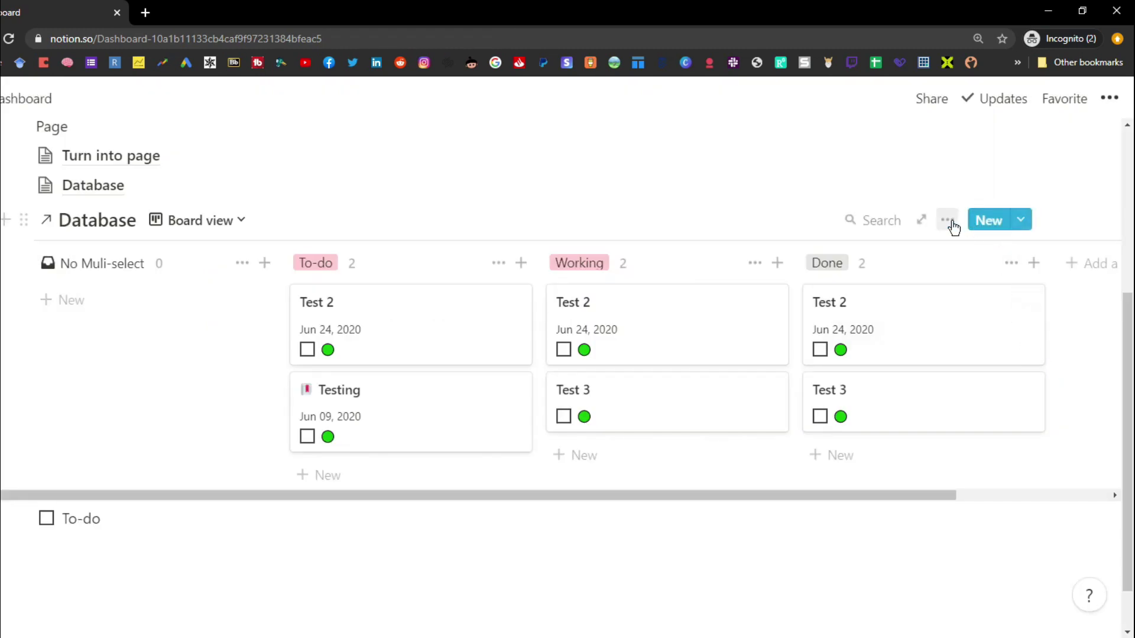
# Step: Group the board by the Person property
pyautogui.click(948, 221)
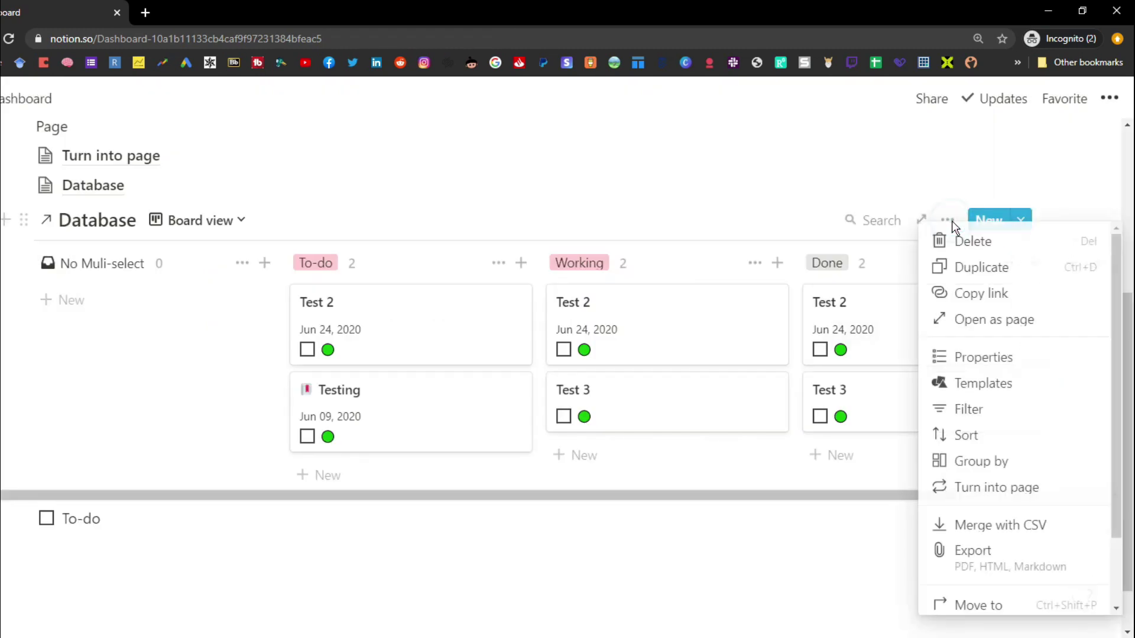
pyautogui.click(972, 461)
pyautogui.click(770, 313)
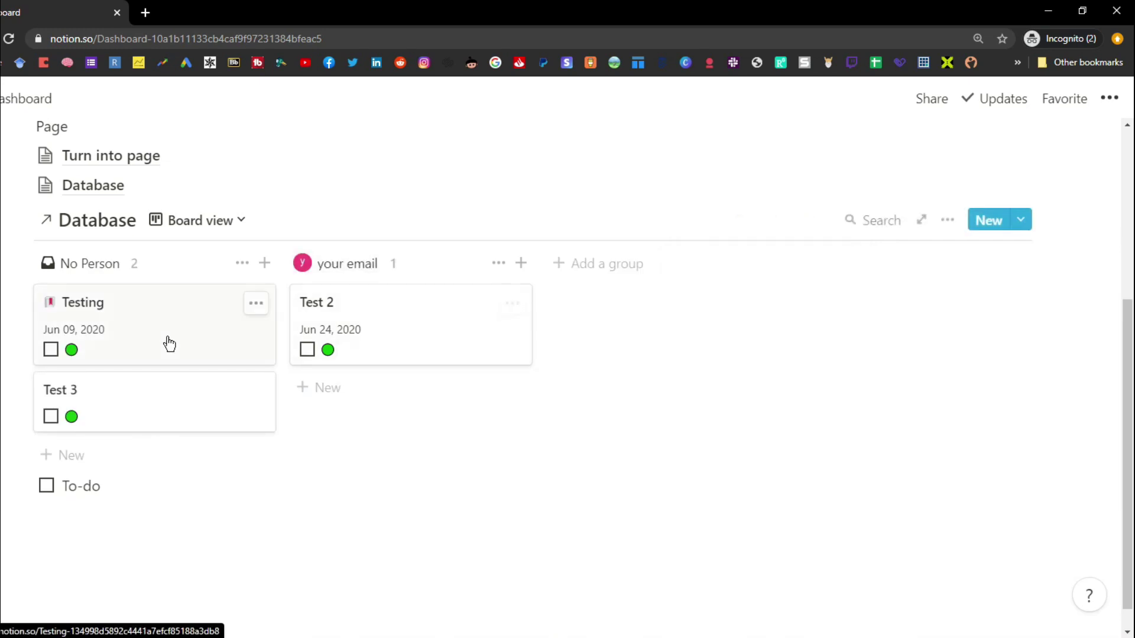
# Step: Look through the calculation options for the "your email" group and leave its calculation as it is
pyautogui.click(393, 263)
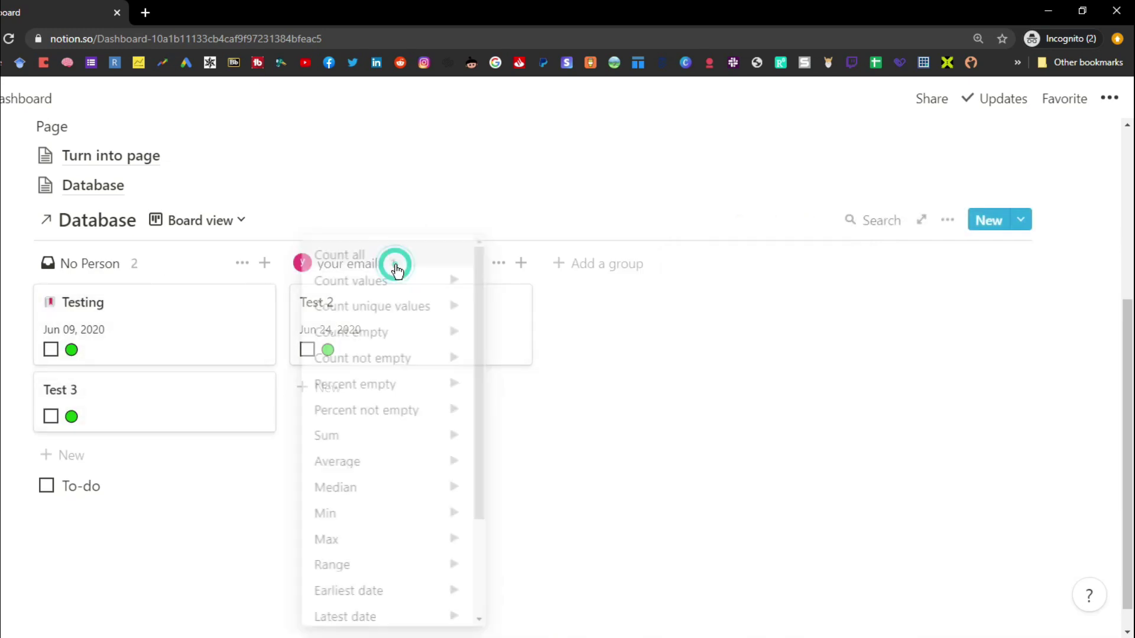
pyautogui.moveTo(397, 280)
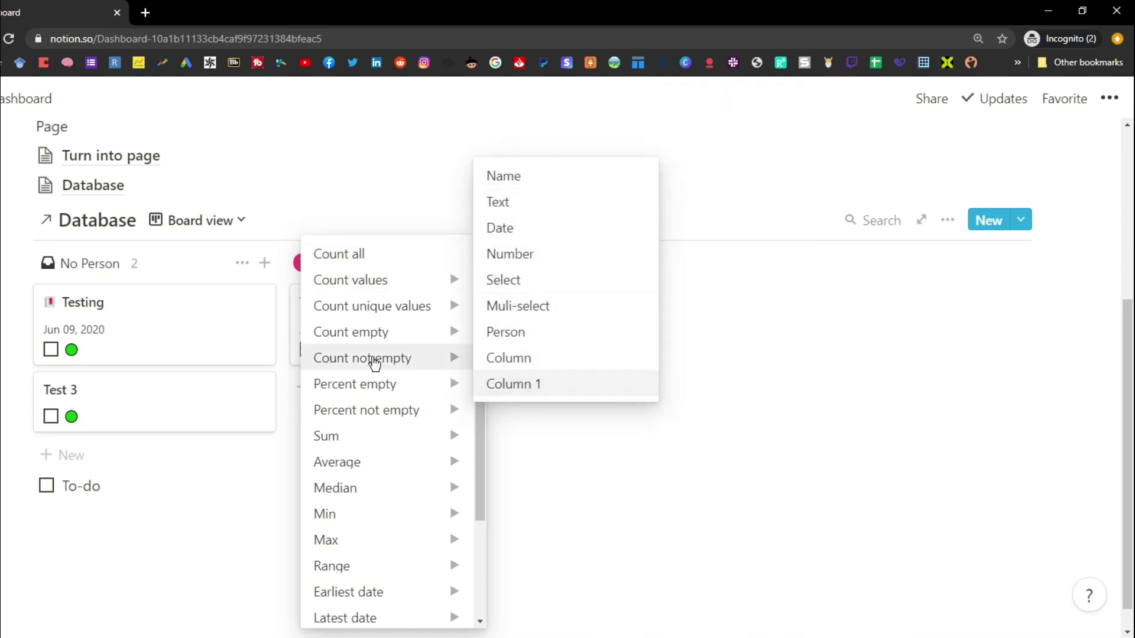
pyautogui.moveTo(374, 363)
pyautogui.moveTo(379, 470)
pyautogui.click(536, 398)
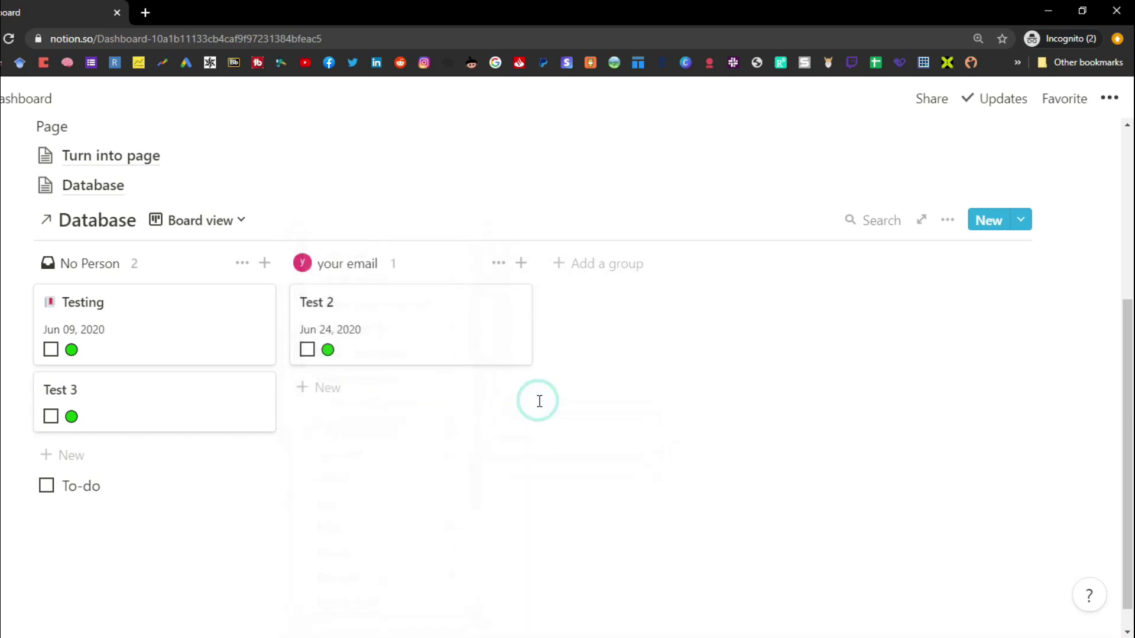
# Step: Add a Calendar view to the Database
pyautogui.click(240, 229)
pyautogui.click(220, 353)
pyautogui.click(446, 355)
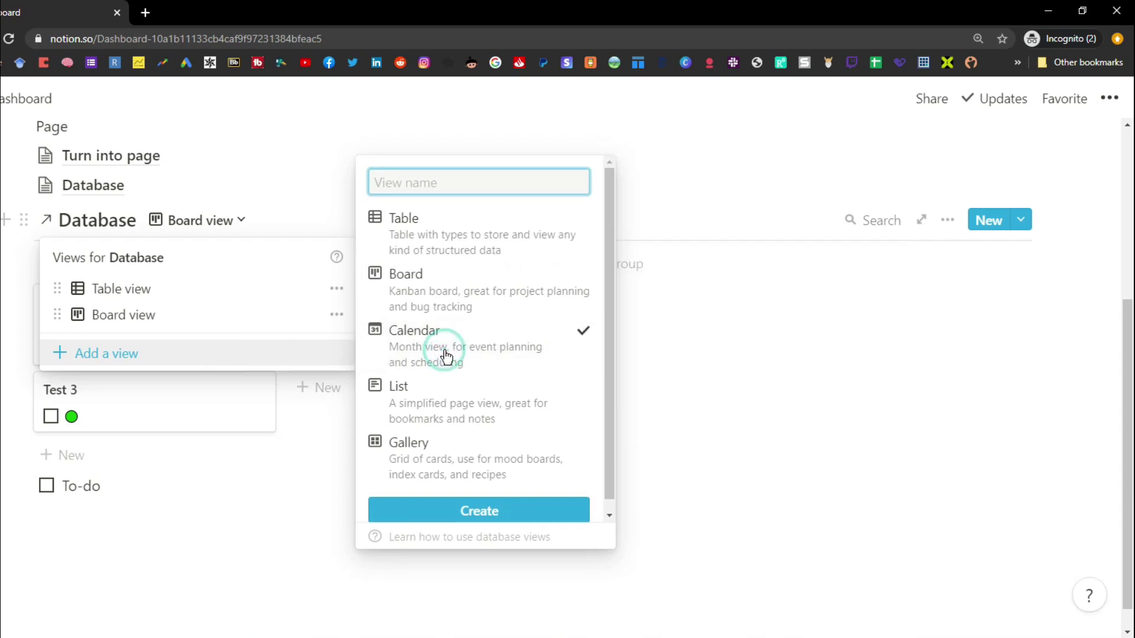
pyautogui.click(464, 520)
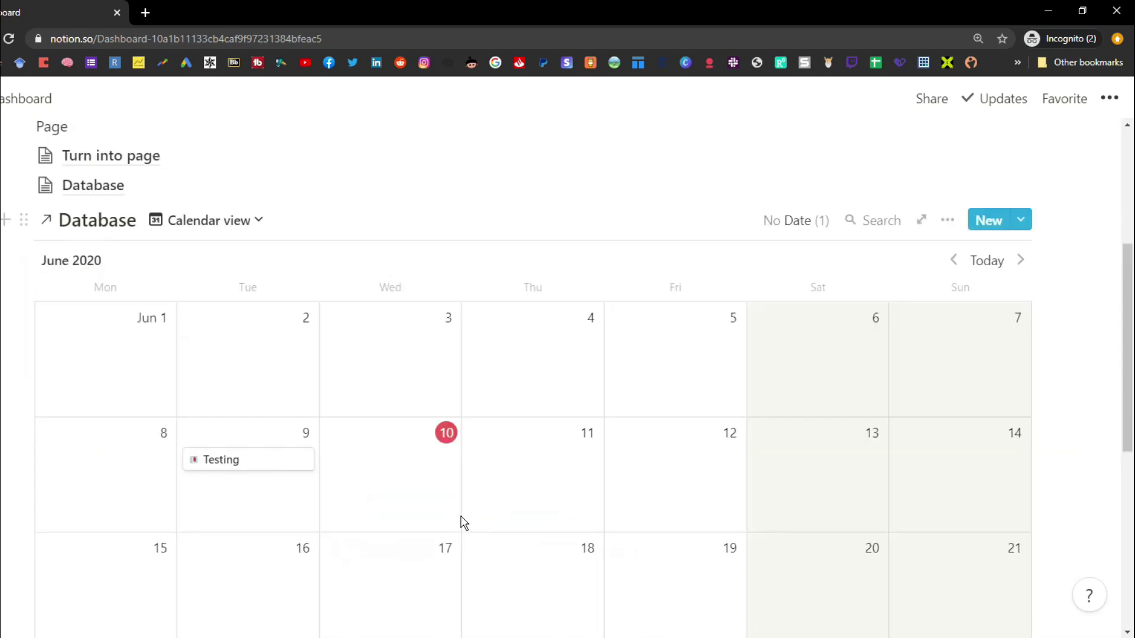
# Step: Move the Testing record from June 9 to June 10 in the calendar, checking its Date property before and after the move
pyautogui.click(254, 471)
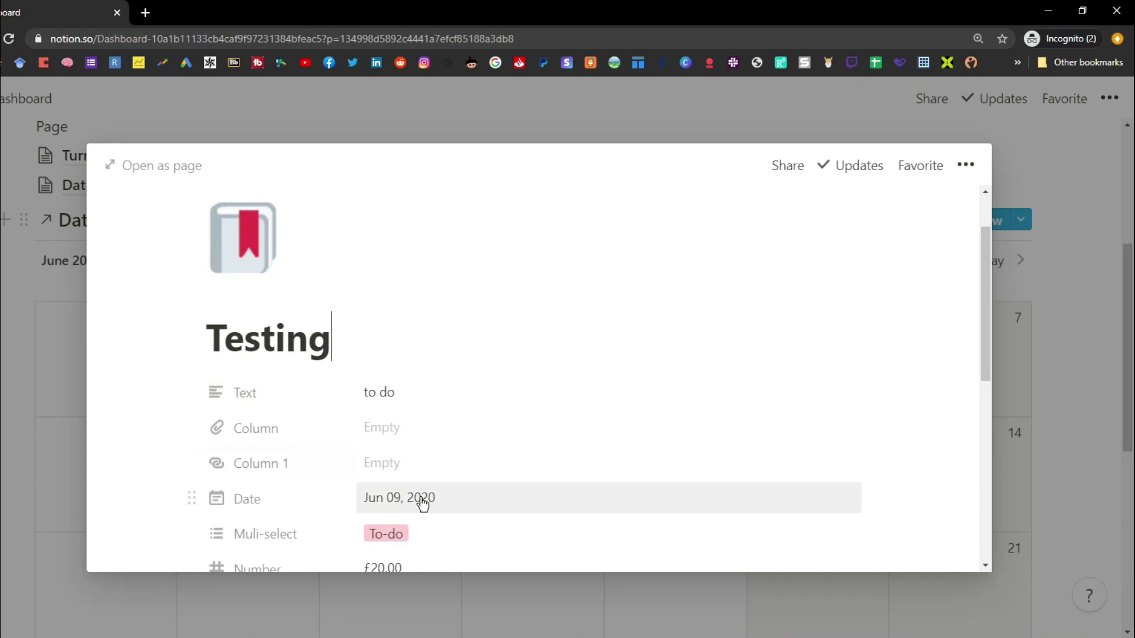
pyautogui.click(67, 405)
pyautogui.moveTo(236, 466); pyautogui.dragTo(375, 465)
pyautogui.click(374, 465)
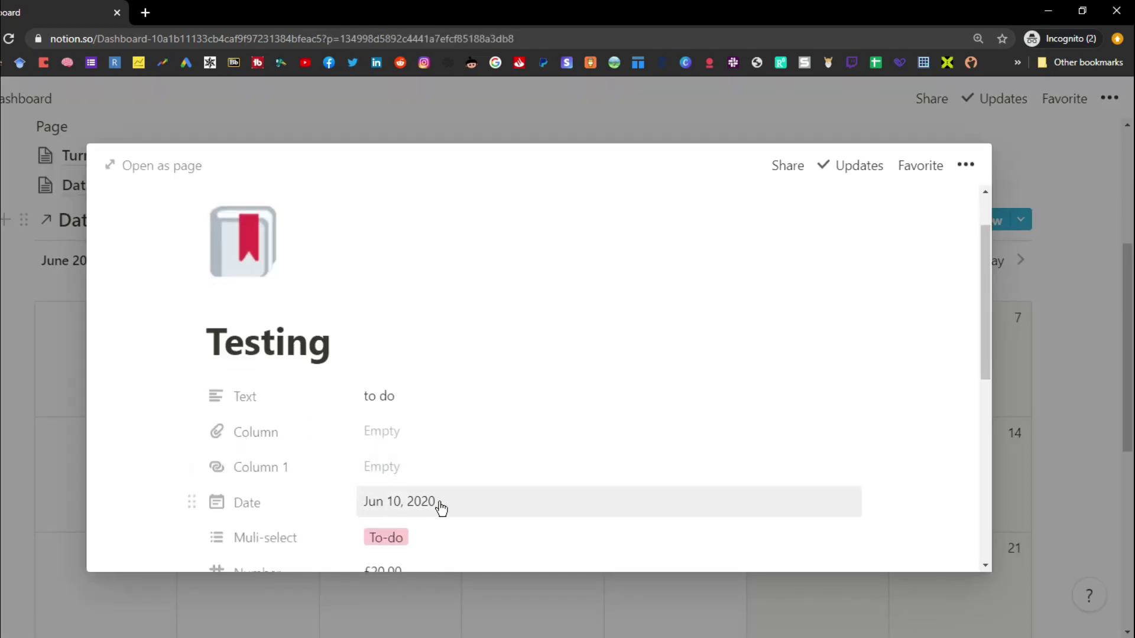
pyautogui.click(77, 460)
# Step: Show the Person and Date properties on the calendar entries and look over the June entries
pyautogui.click(948, 220)
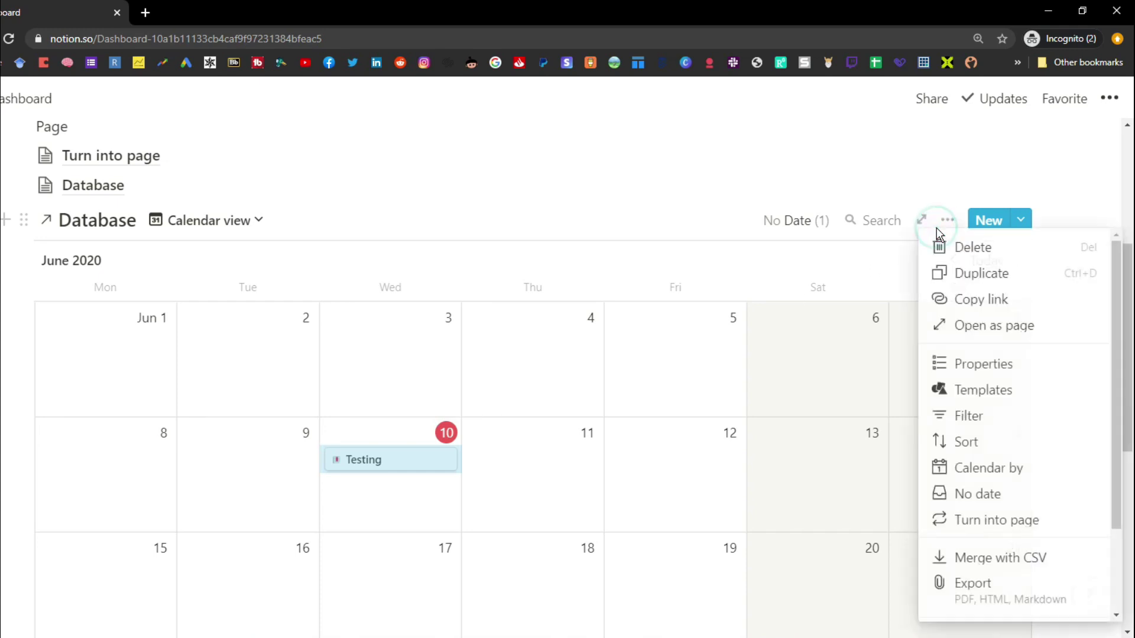
pyautogui.click(938, 365)
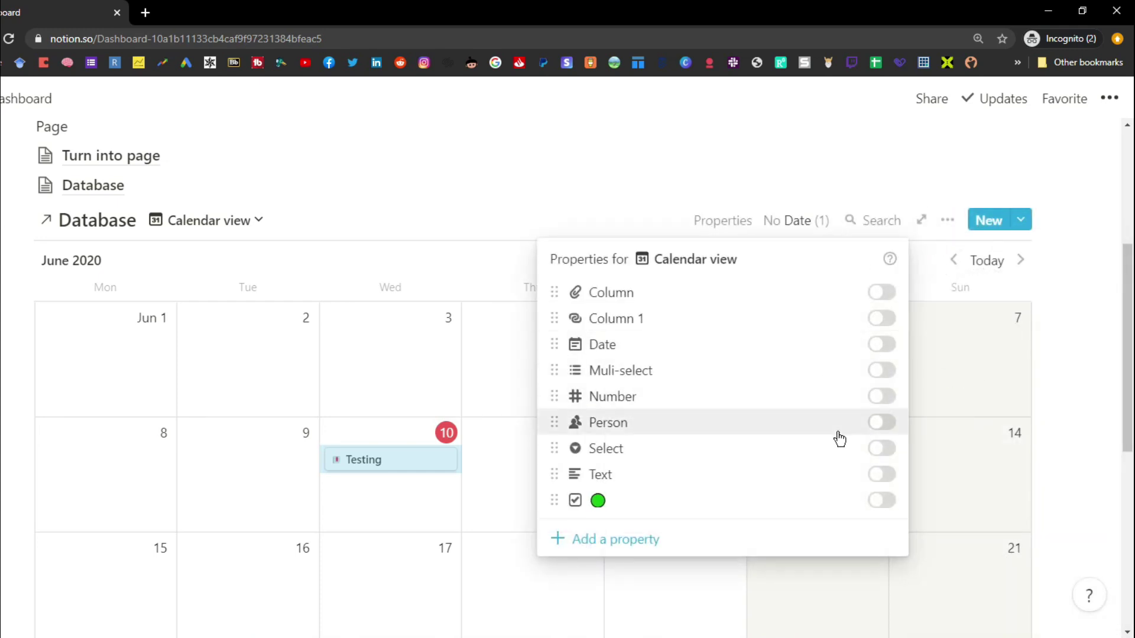
pyautogui.click(882, 422)
pyautogui.click(881, 344)
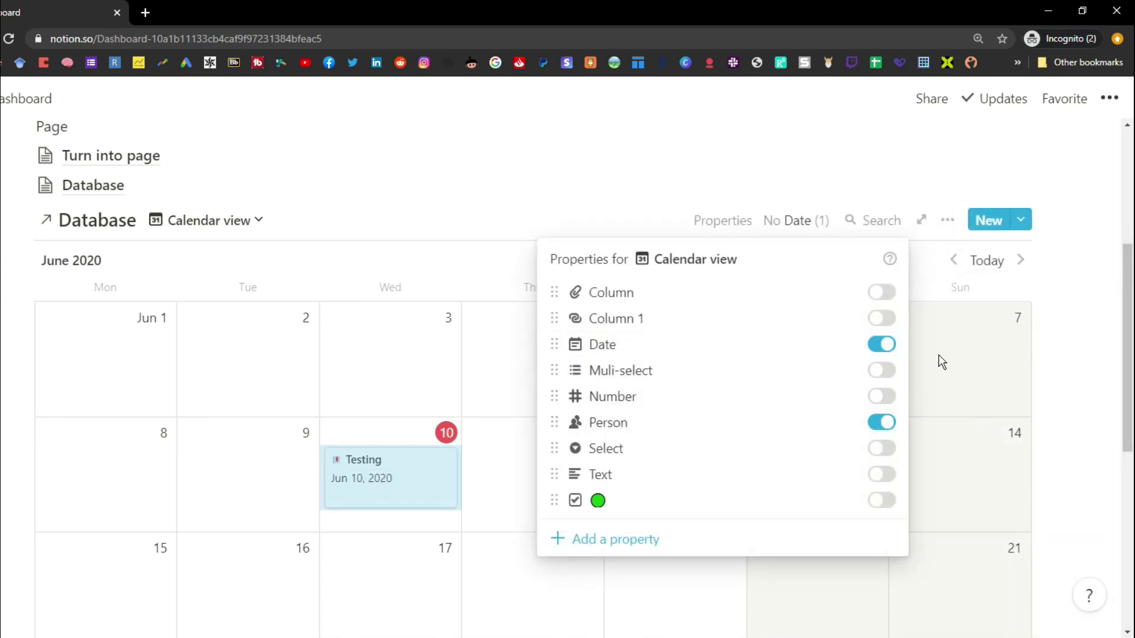
pyautogui.click(942, 362)
pyautogui.scroll(-2, 648, 458)
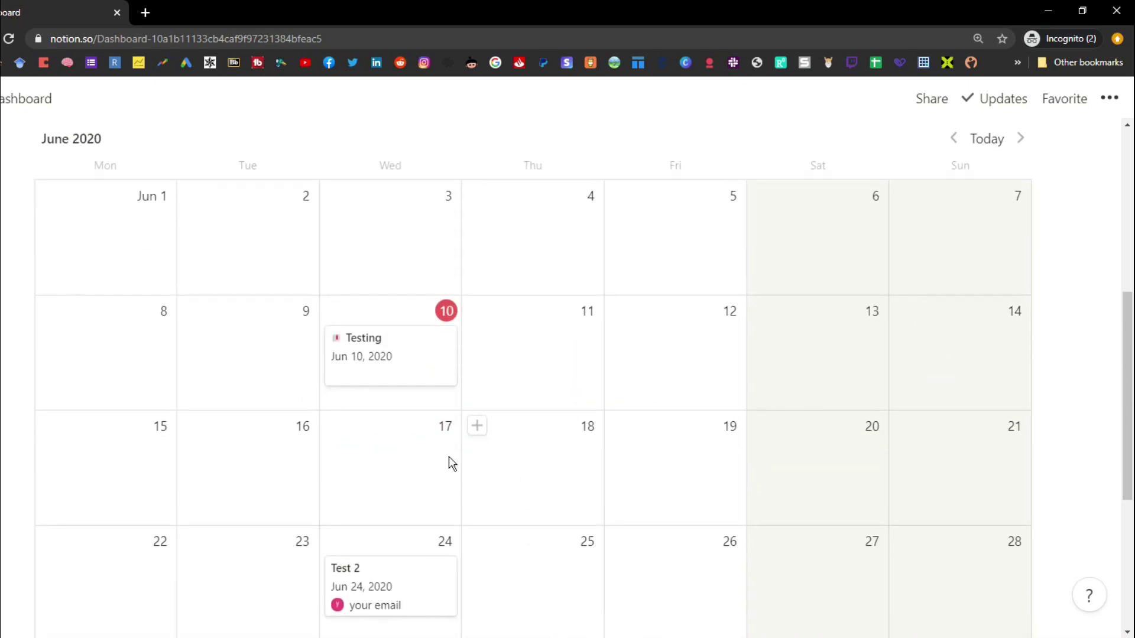
pyautogui.scroll(2, 623, 431)
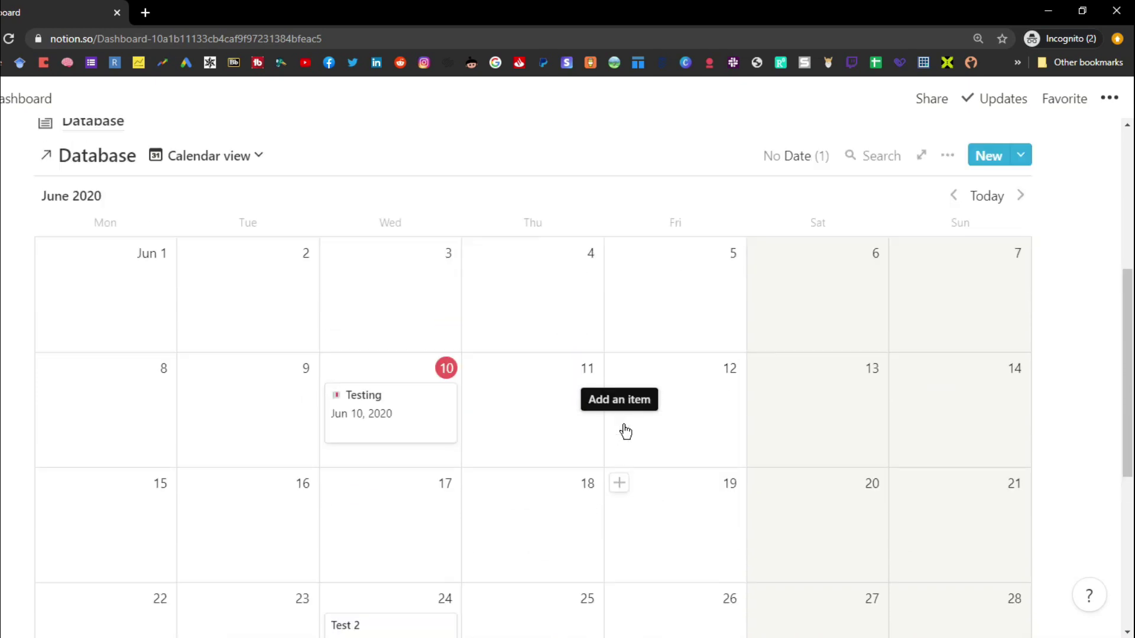
# Step: Add the undated Test 3 record to the calendar from the list of records with no date
pyautogui.click(768, 198)
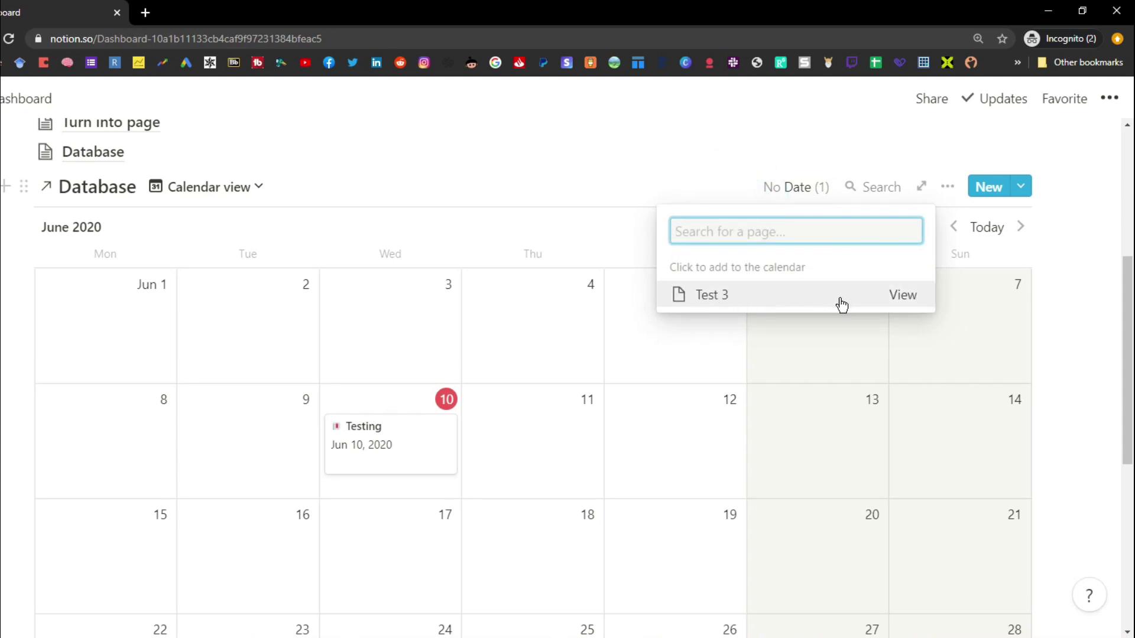
pyautogui.click(807, 304)
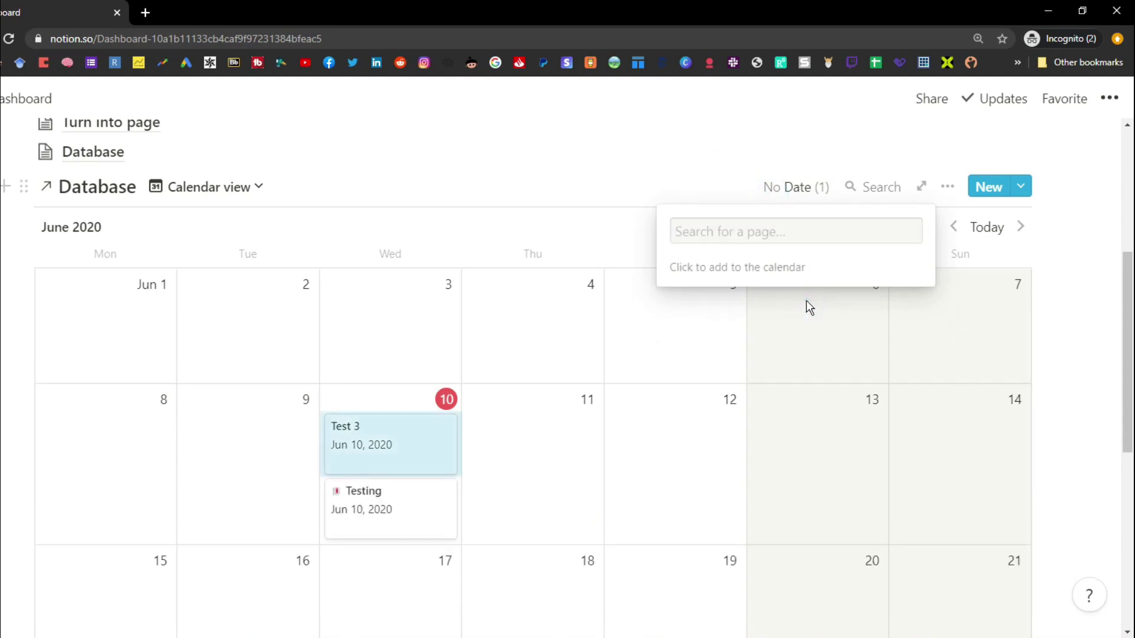
pyautogui.click(405, 443)
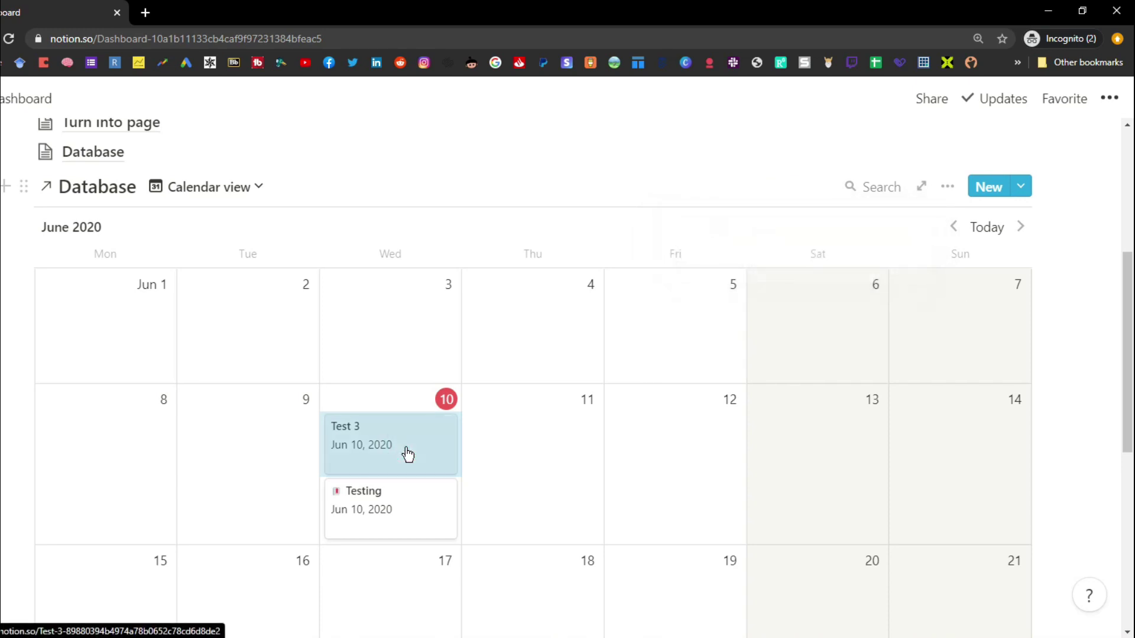
# Step: In the Test 3 record, add a new property named Review and set its type to Date
pyautogui.click(406, 448)
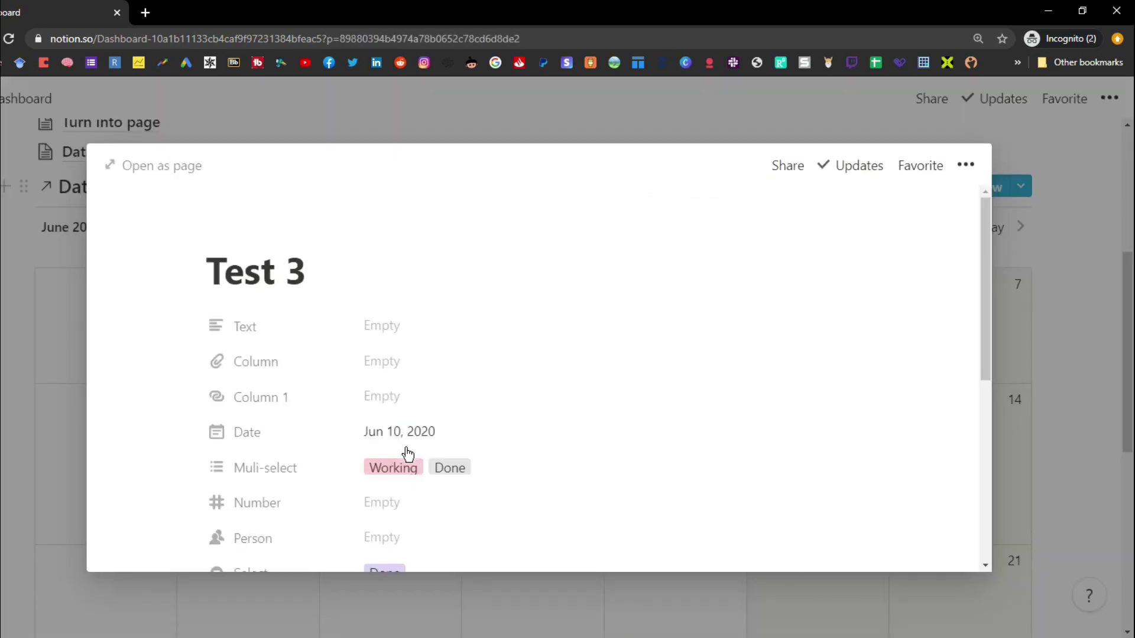
pyautogui.scroll(-3, 408, 454)
pyautogui.click(273, 522)
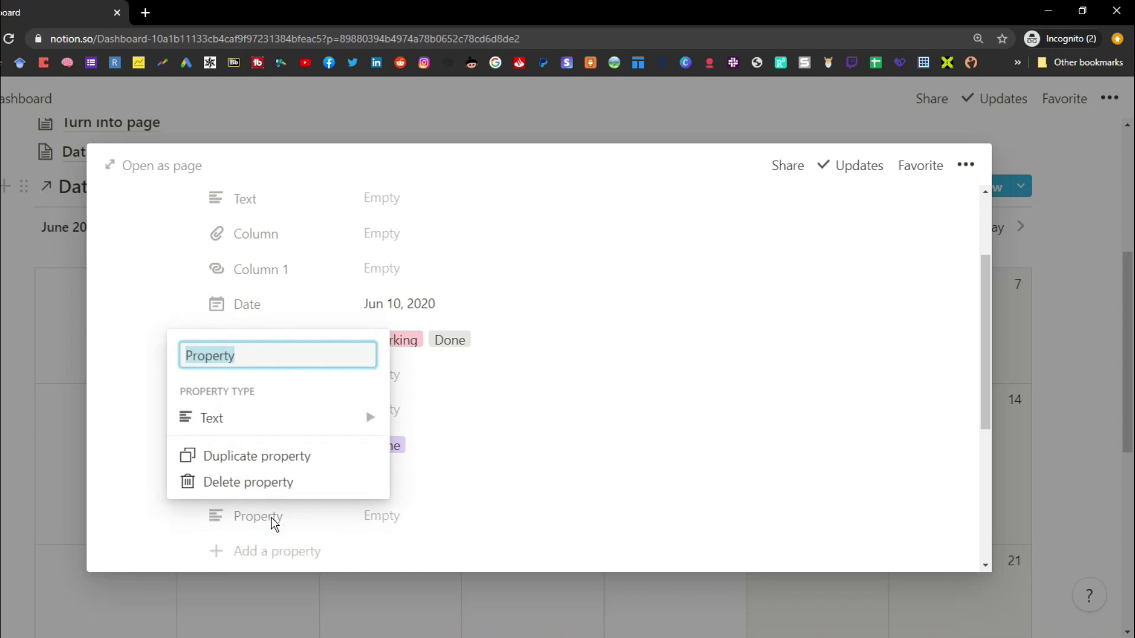
pyautogui.write('Review')
pyautogui.moveTo(286, 430)
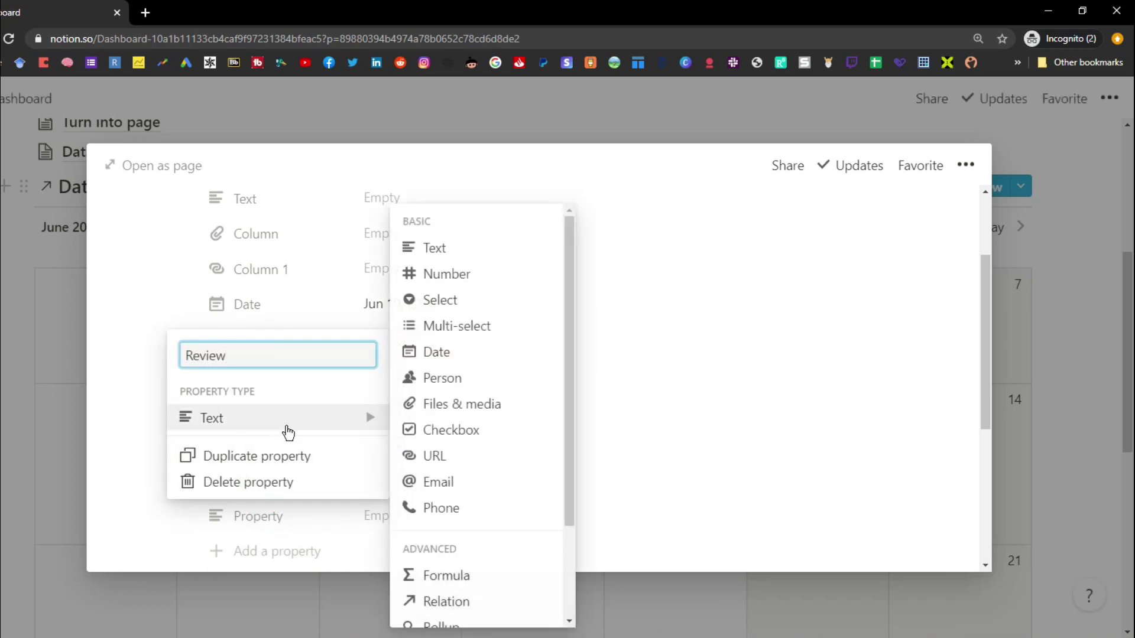
pyautogui.click(435, 351)
# Step: Set Test 3's Review date to Jun 28, 2020 and close the record
pyautogui.click(412, 511)
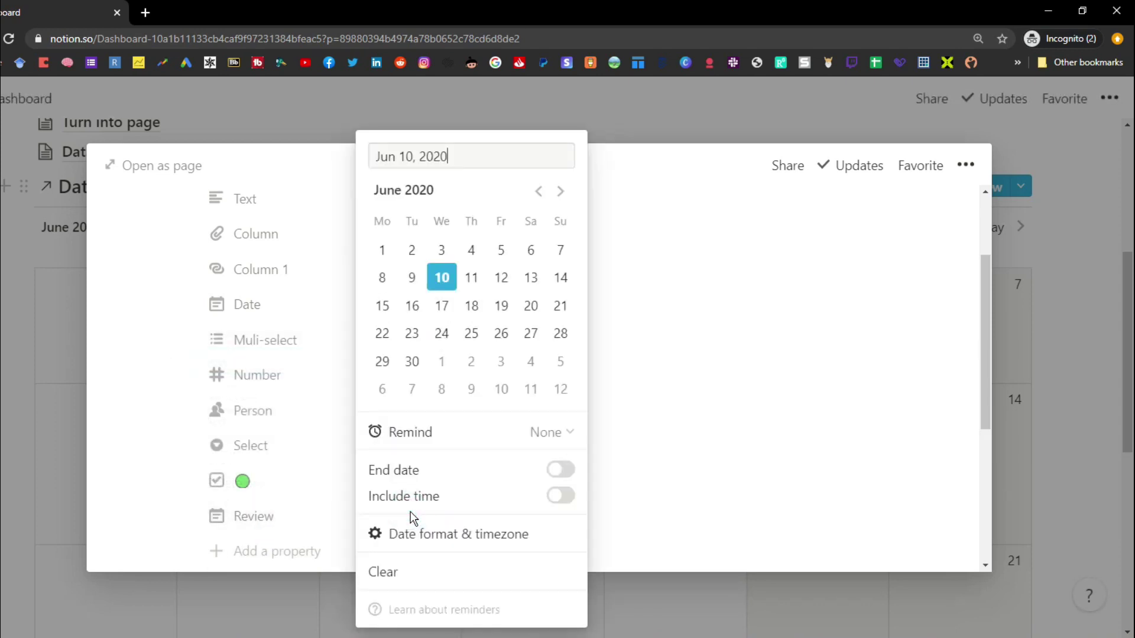
pyautogui.click(561, 336)
pyautogui.click(629, 342)
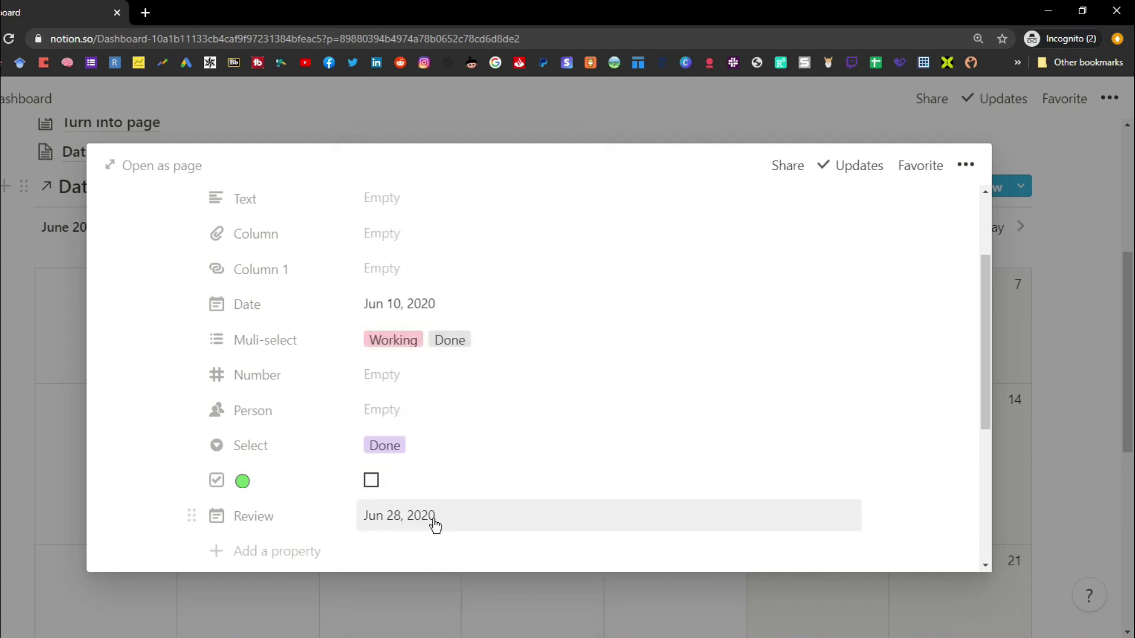
pyautogui.scroll(2, 414, 472)
pyautogui.click(551, 101)
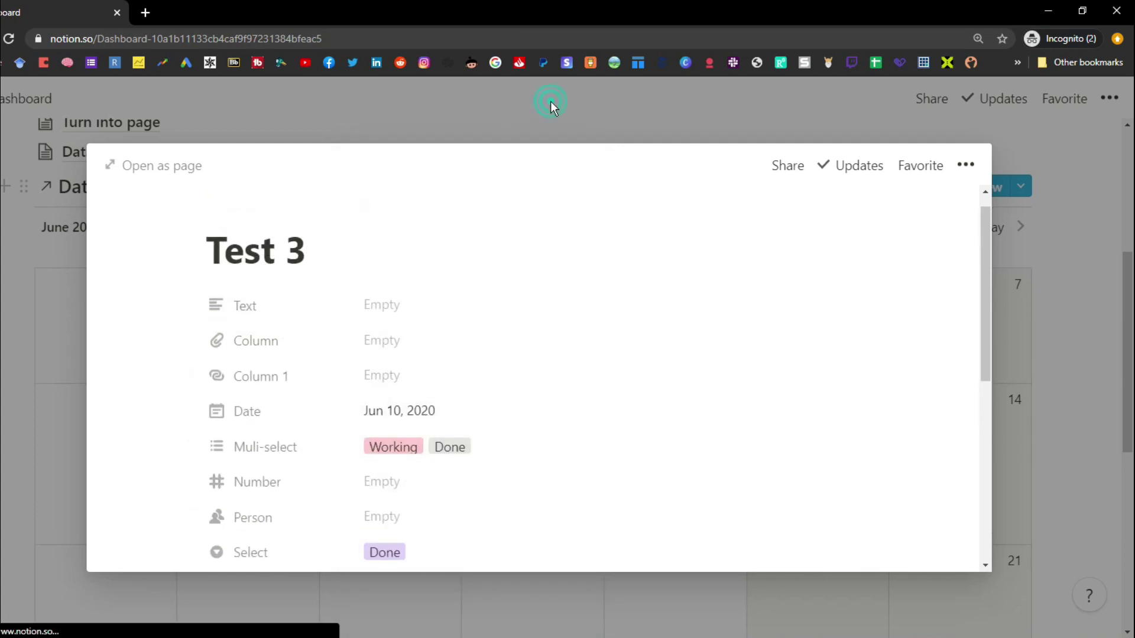
# Step: Set the calendar to arrange its entries by the Review date and check where Test 3 sits in June
pyautogui.click(947, 188)
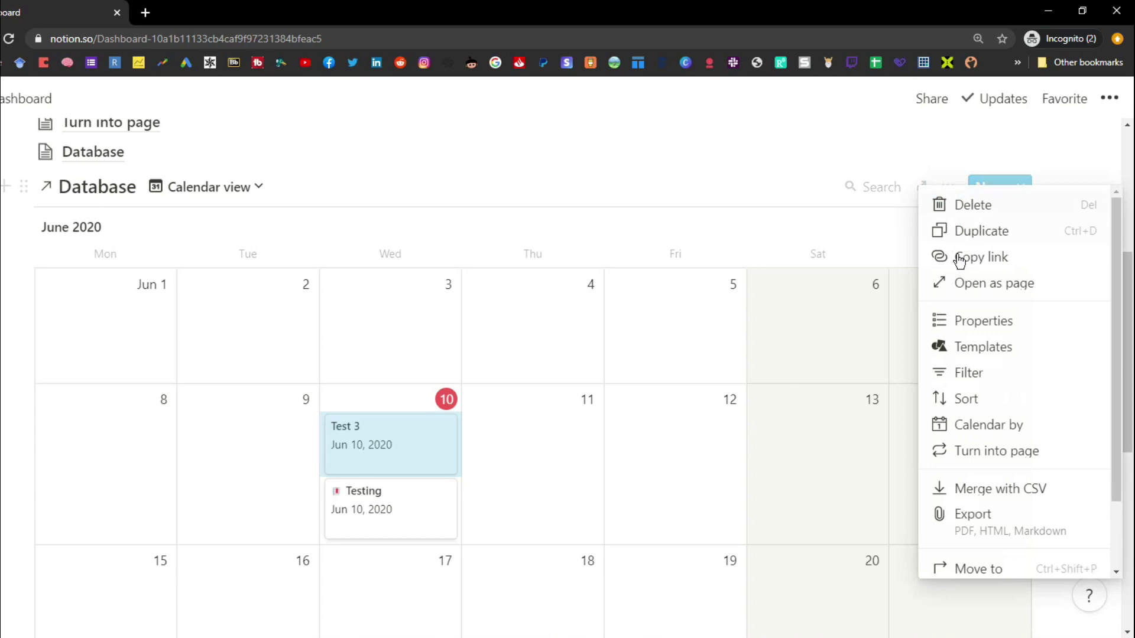
pyautogui.click(974, 426)
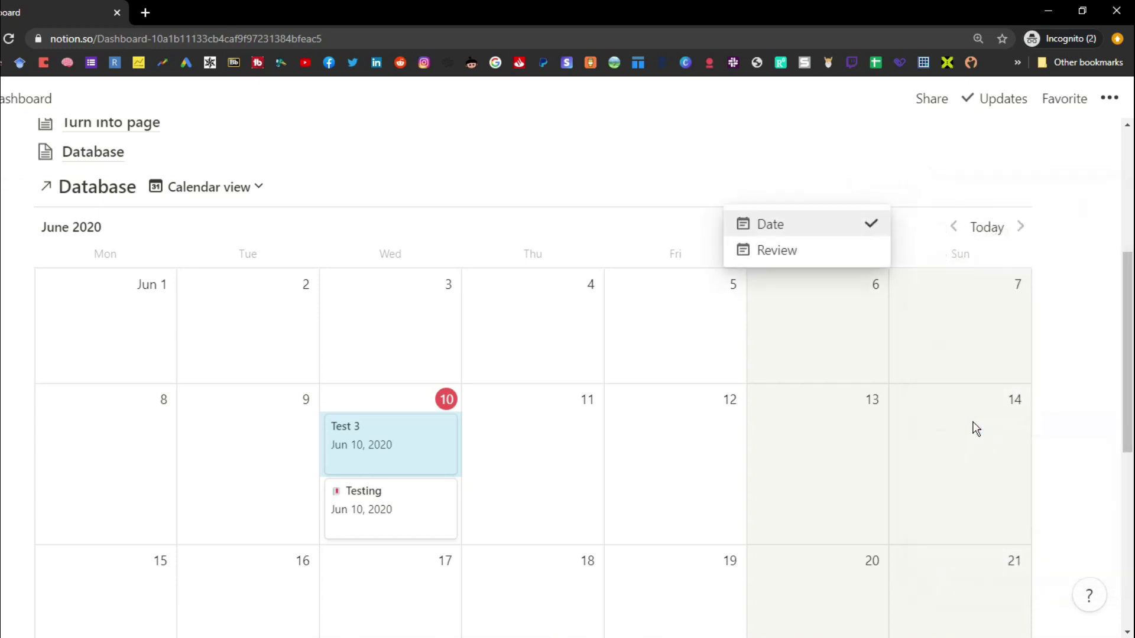
pyautogui.click(814, 256)
pyautogui.scroll(-3, 779, 431)
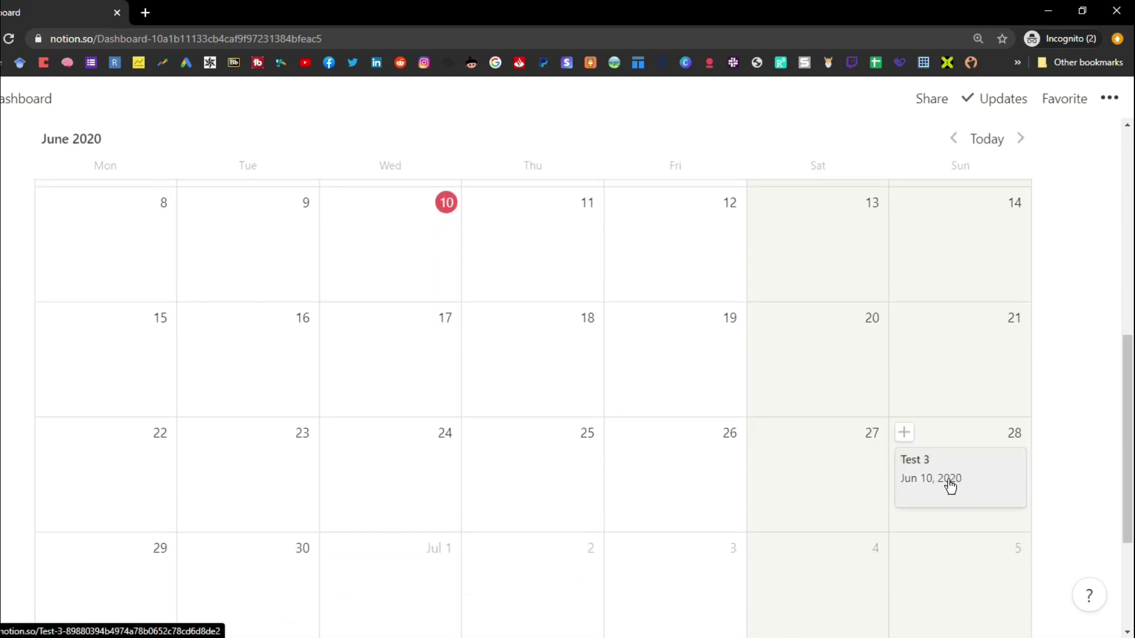
pyautogui.scroll(5, 798, 353)
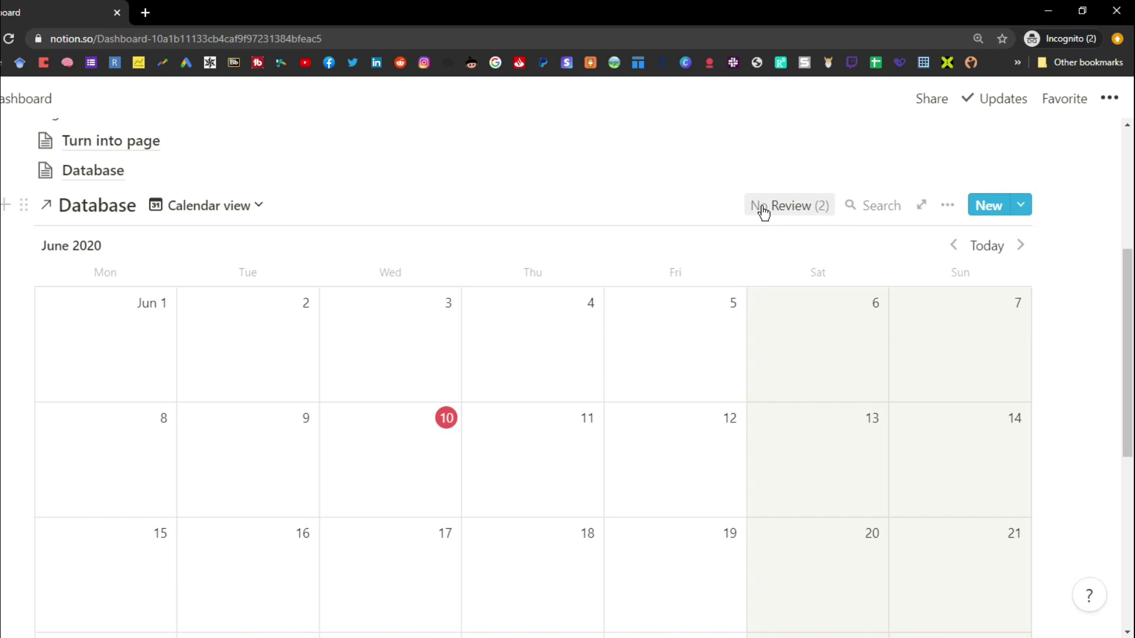
# Step: Add the Testing and Test 2 records to the calendar from the list of records with no Review date
pyautogui.click(806, 209)
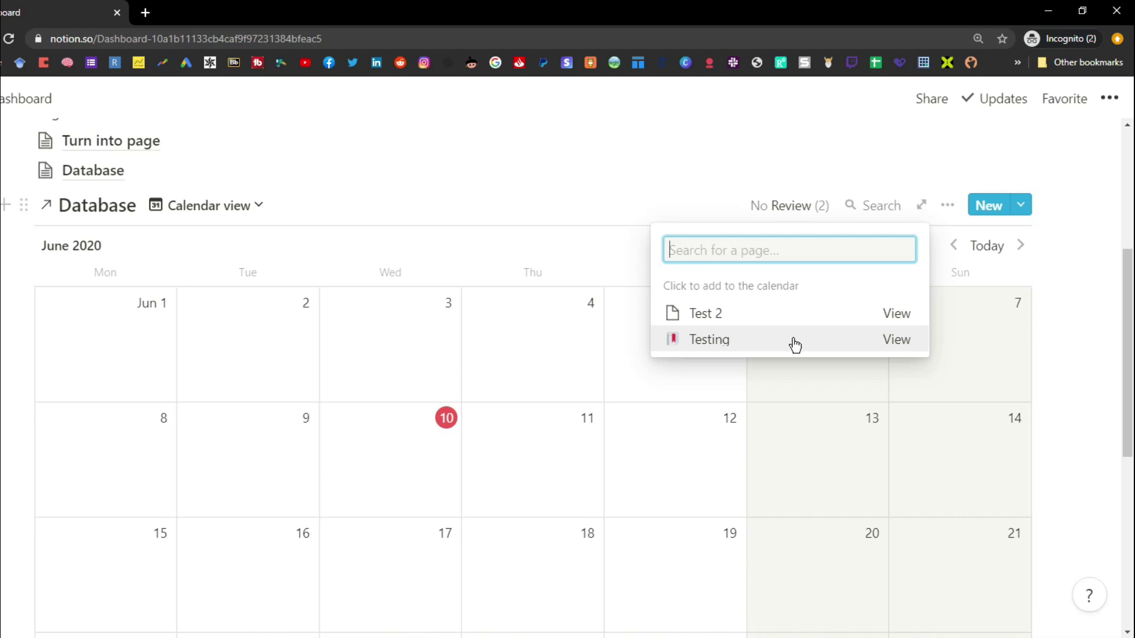
pyautogui.click(794, 341)
pyautogui.click(783, 319)
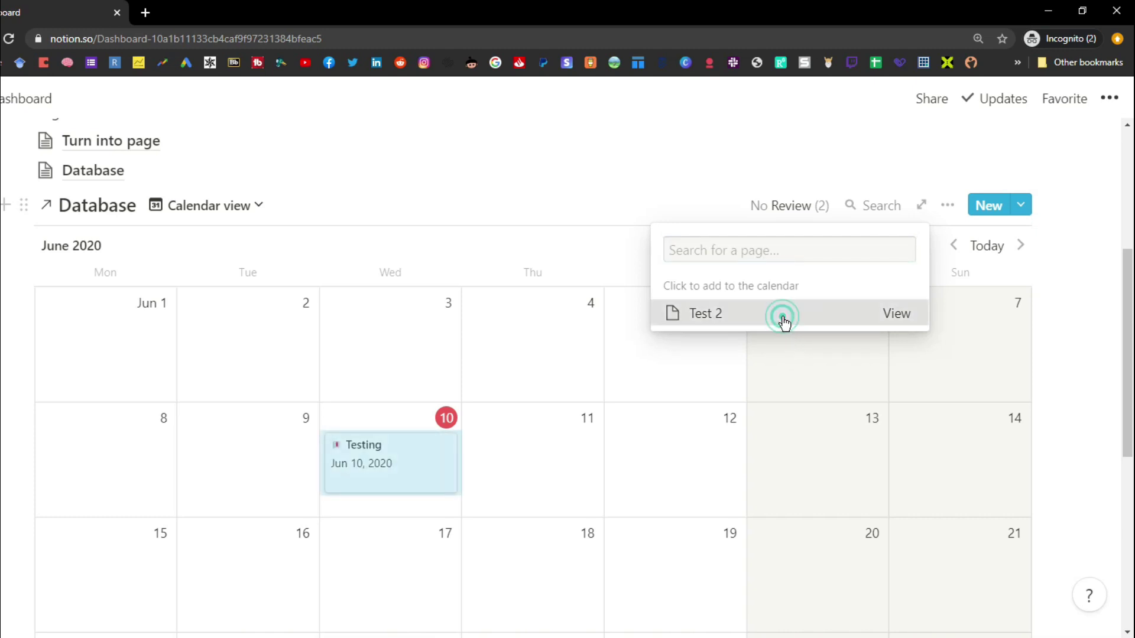
pyautogui.click(573, 422)
# Step: Open the Test 2 record from the June 10 calendar entry, look over its Date and Review properties, and close it
pyautogui.click(384, 468)
pyautogui.scroll(-3, 387, 475)
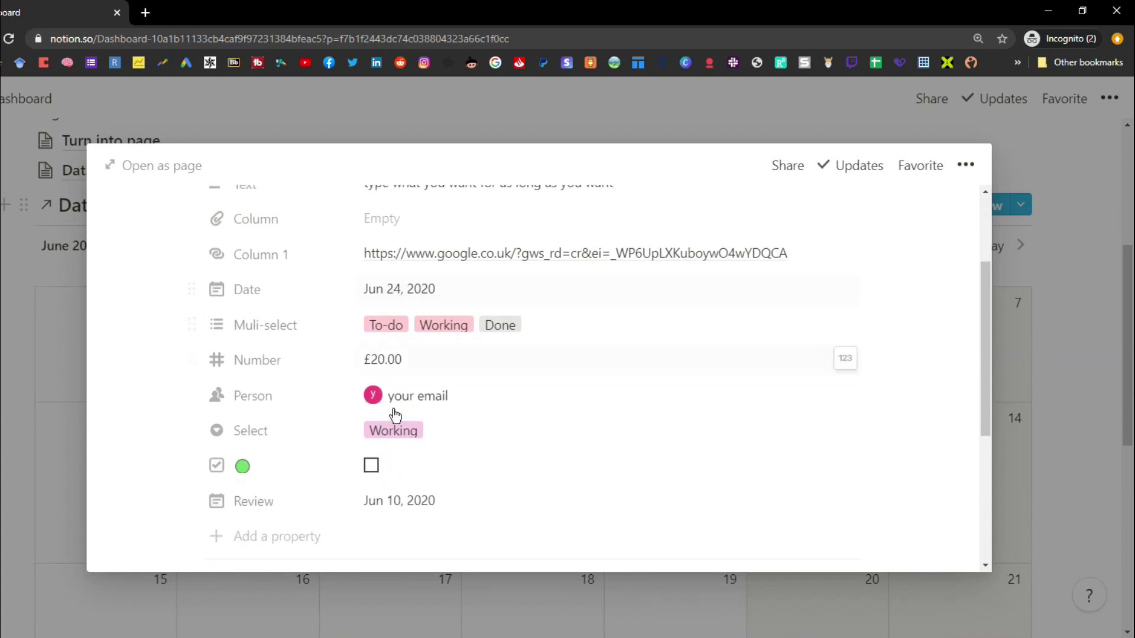
pyautogui.click(1005, 296)
# Step: Add a List view to the database
pyautogui.click(226, 208)
pyautogui.click(190, 374)
pyautogui.click(433, 406)
pyautogui.click(433, 524)
# Step: Show the Column, Column 1 and Muli-select properties on the records in the List view
pyautogui.scroll(-2, 465, 521)
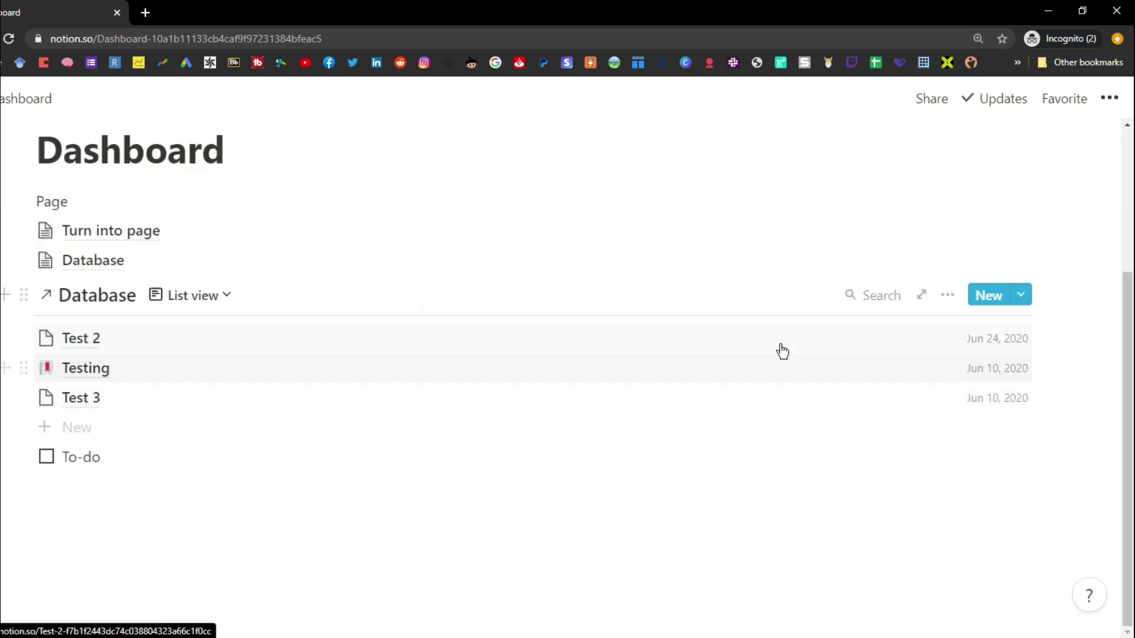
pyautogui.click(950, 294)
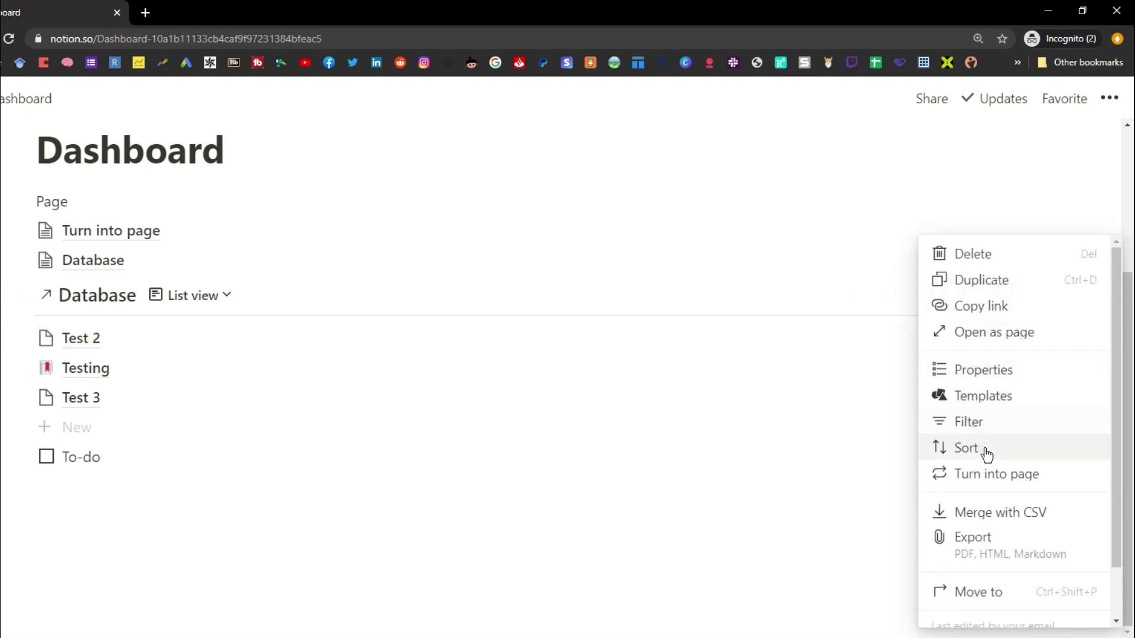
pyautogui.click(986, 371)
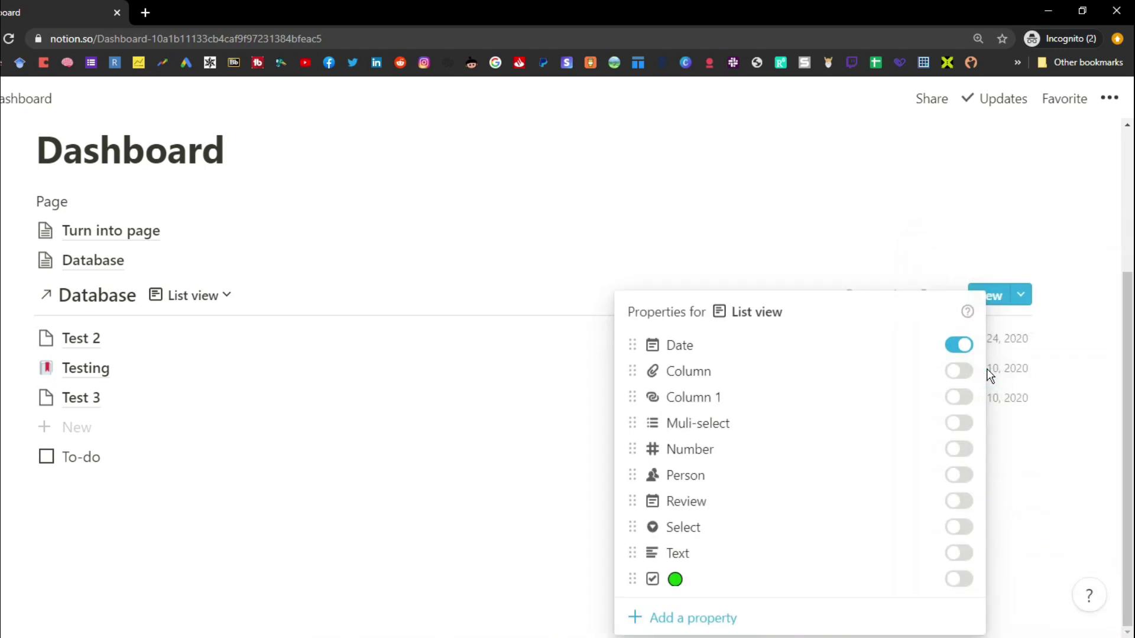
pyautogui.click(959, 373)
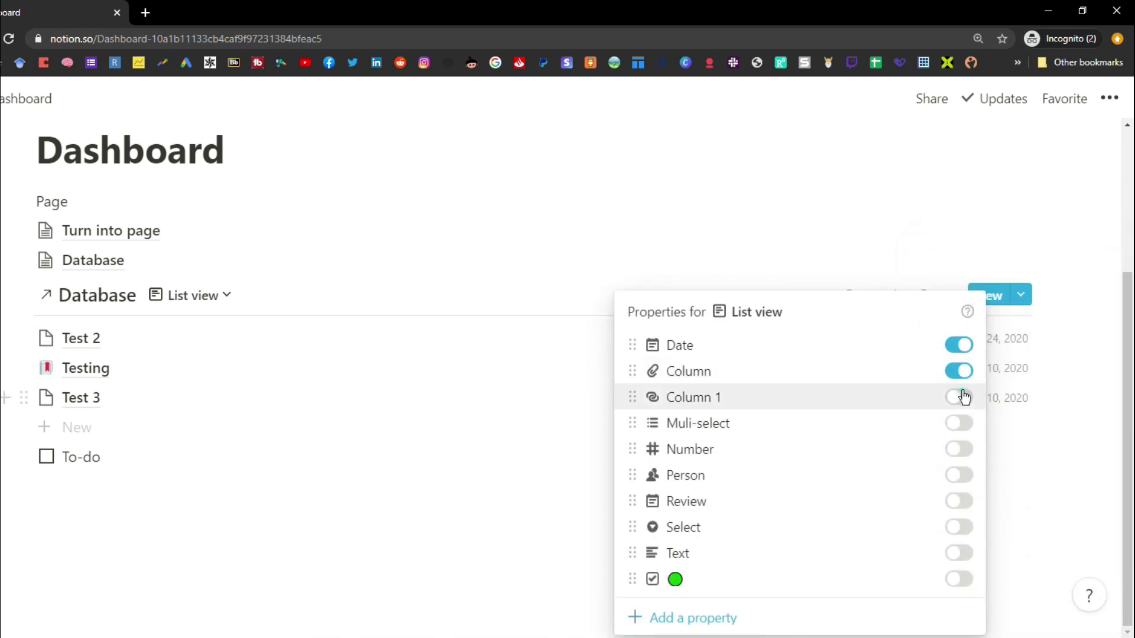
pyautogui.click(960, 398)
pyautogui.click(960, 423)
pyautogui.click(1026, 451)
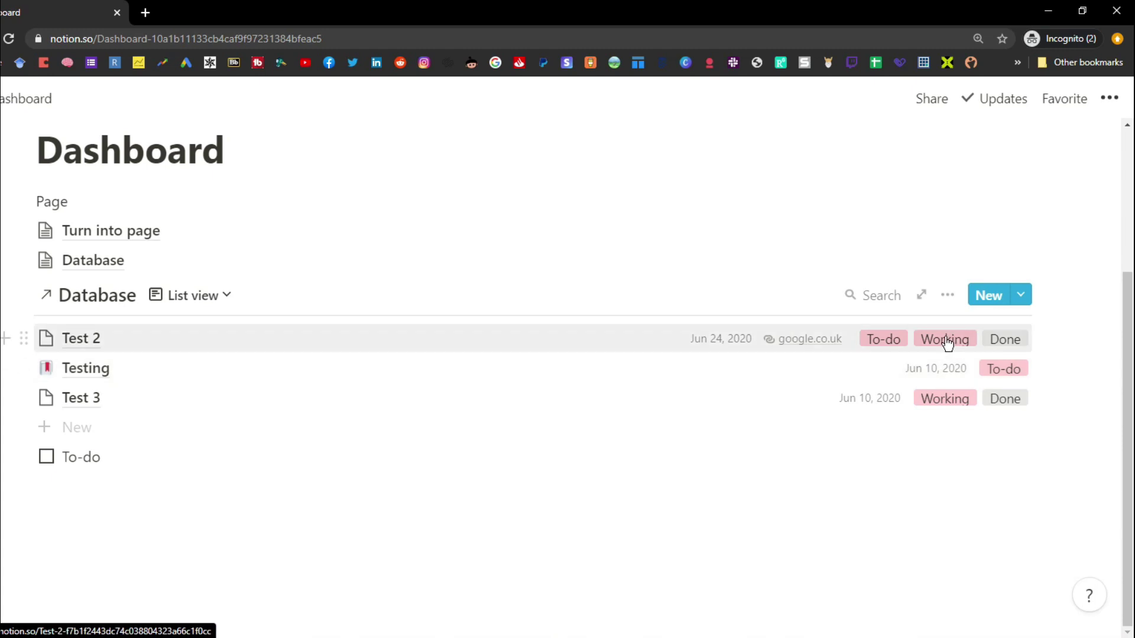
# Step: Search the database for "test", refine the search to "test 2", and clear it
pyautogui.click(884, 302)
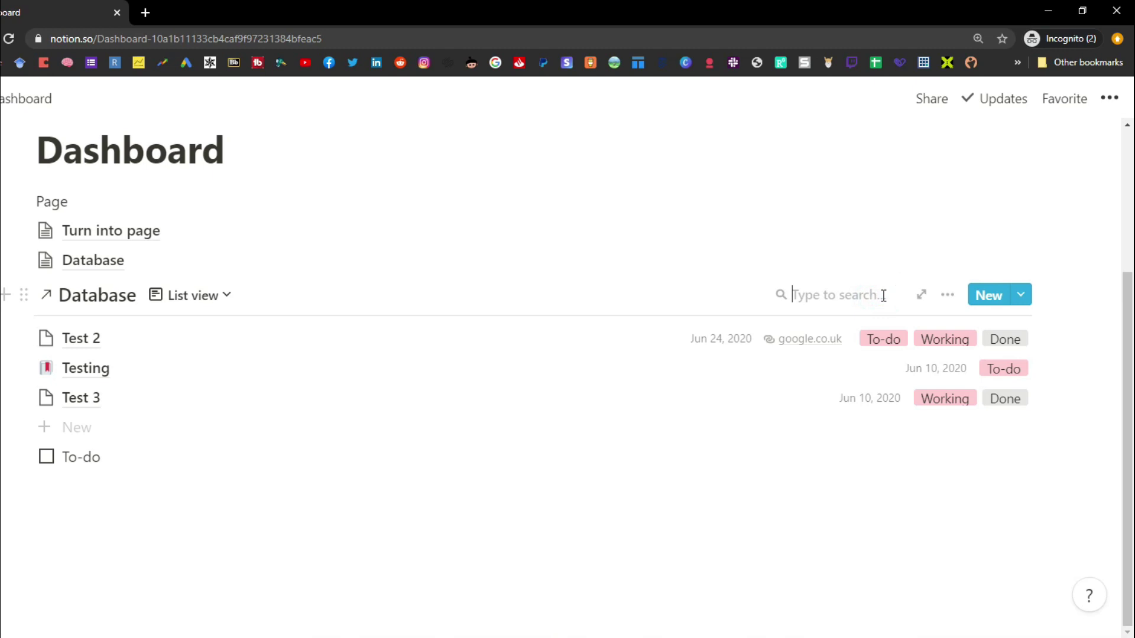
pyautogui.write('test')
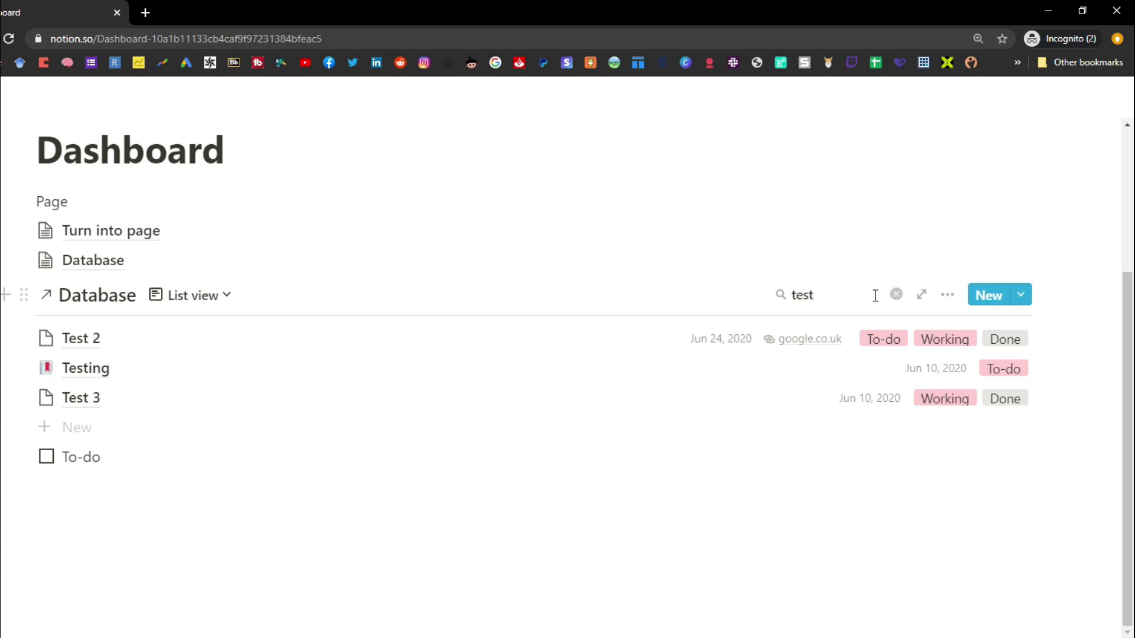
pyautogui.click(825, 295)
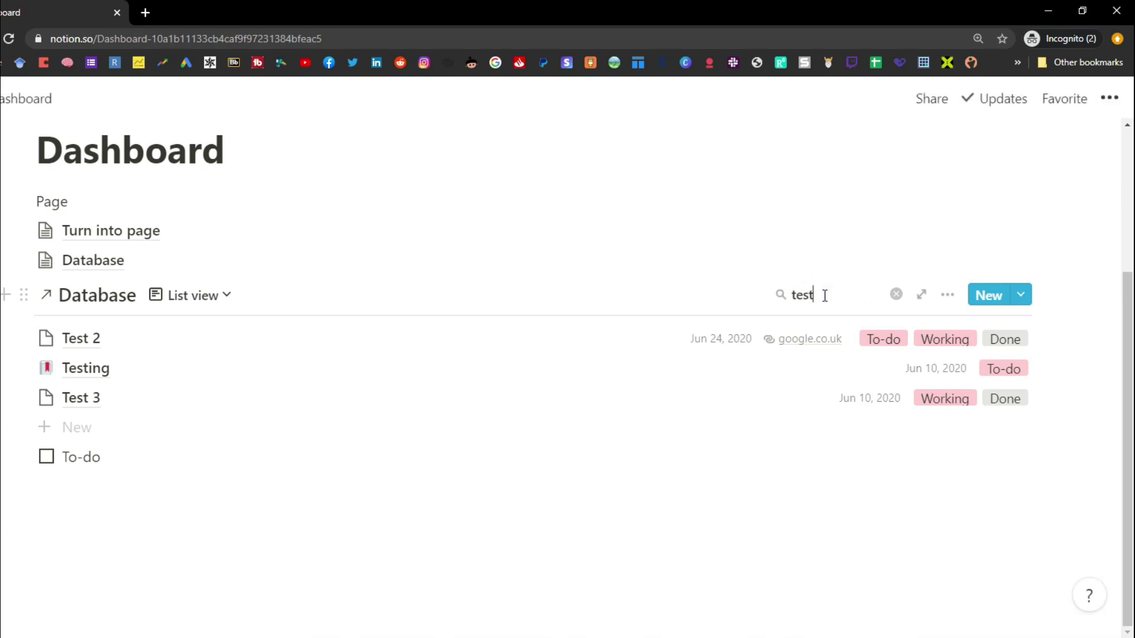
pyautogui.write('2')
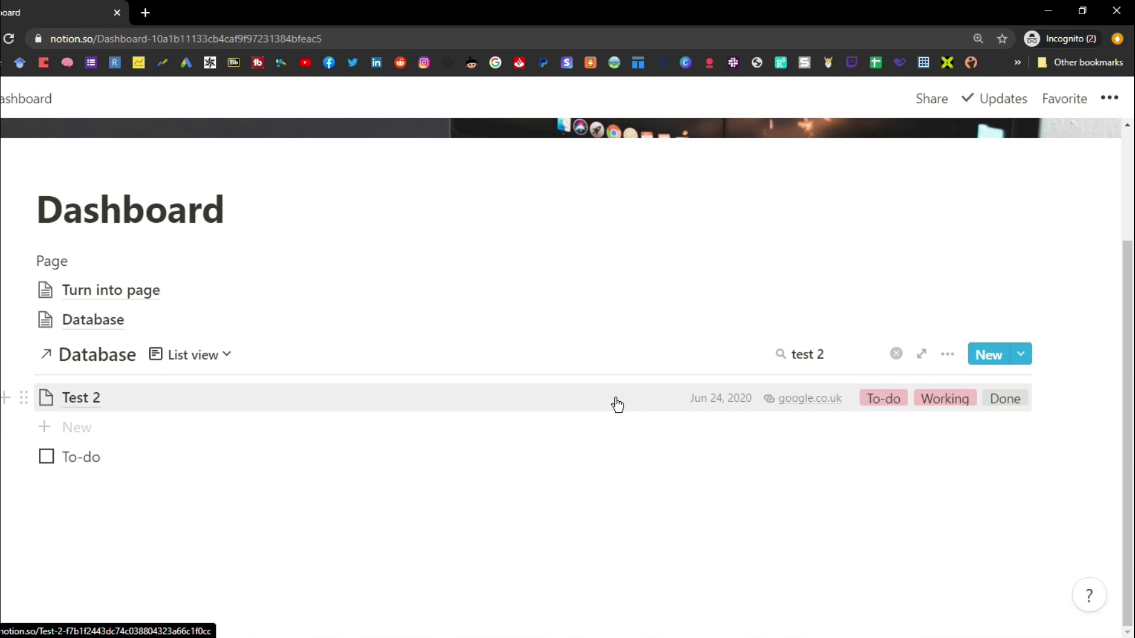
pyautogui.click(896, 354)
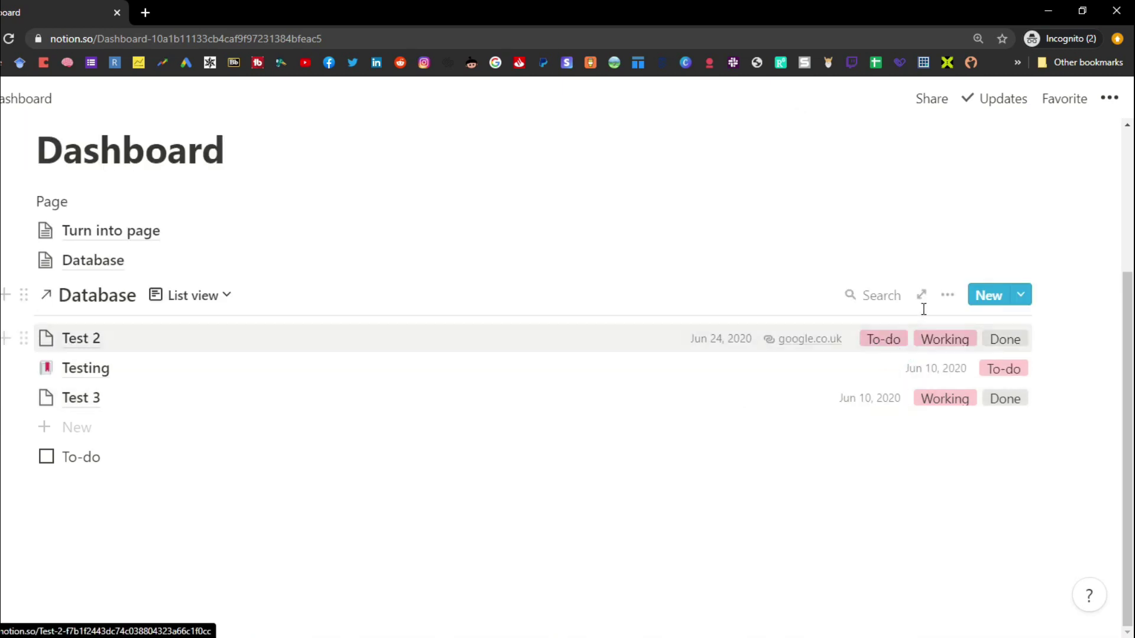
# Step: Add a Gallery view to the database
pyautogui.click(222, 298)
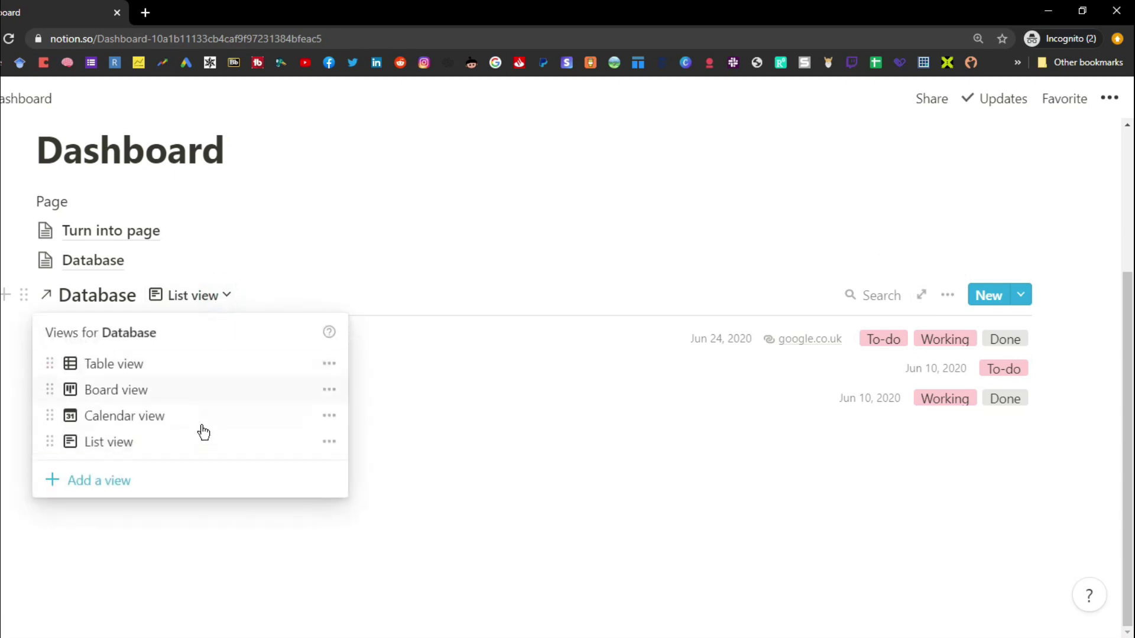
pyautogui.click(191, 480)
pyautogui.click(393, 535)
pyautogui.click(472, 593)
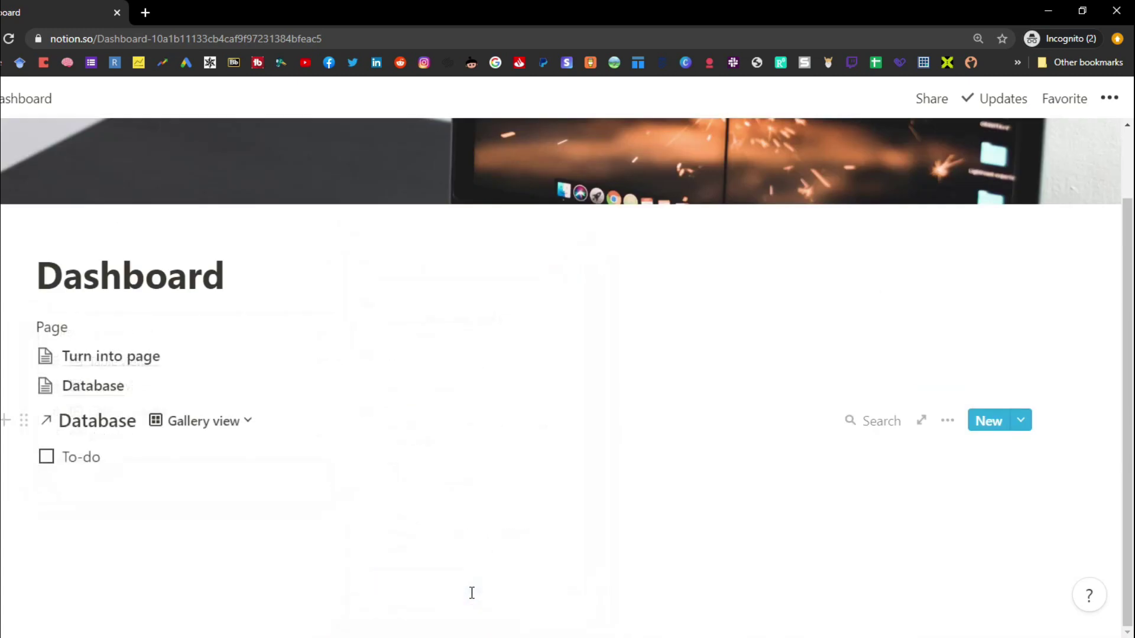
# Step: Set the gallery's card preview to Page cover and its card size to Small
pyautogui.scroll(-2, 472, 593)
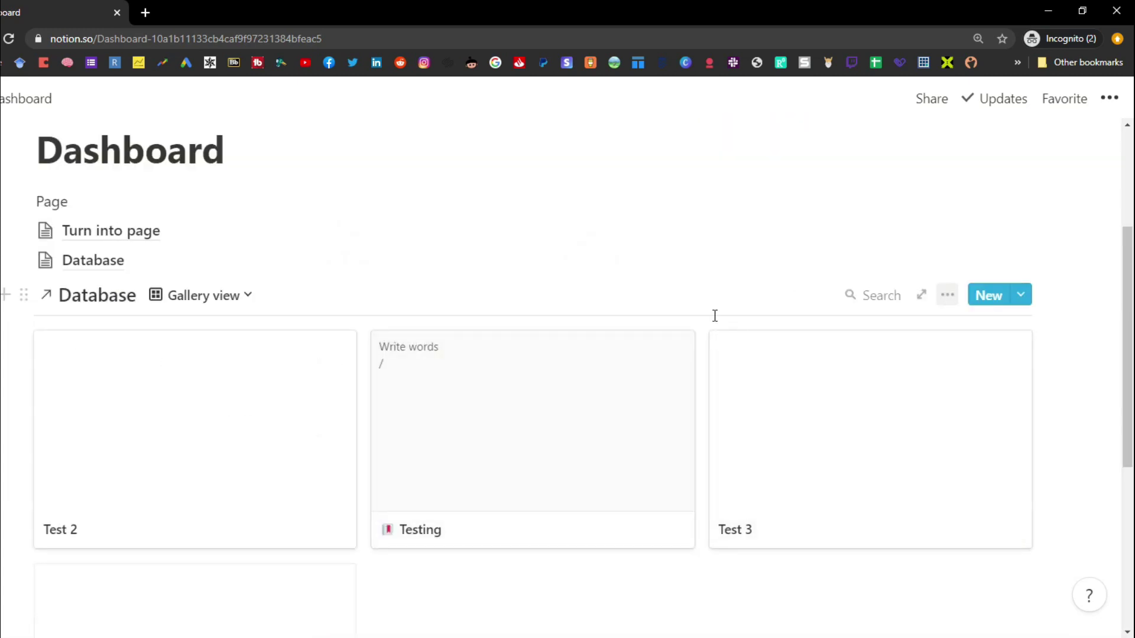
pyautogui.click(947, 295)
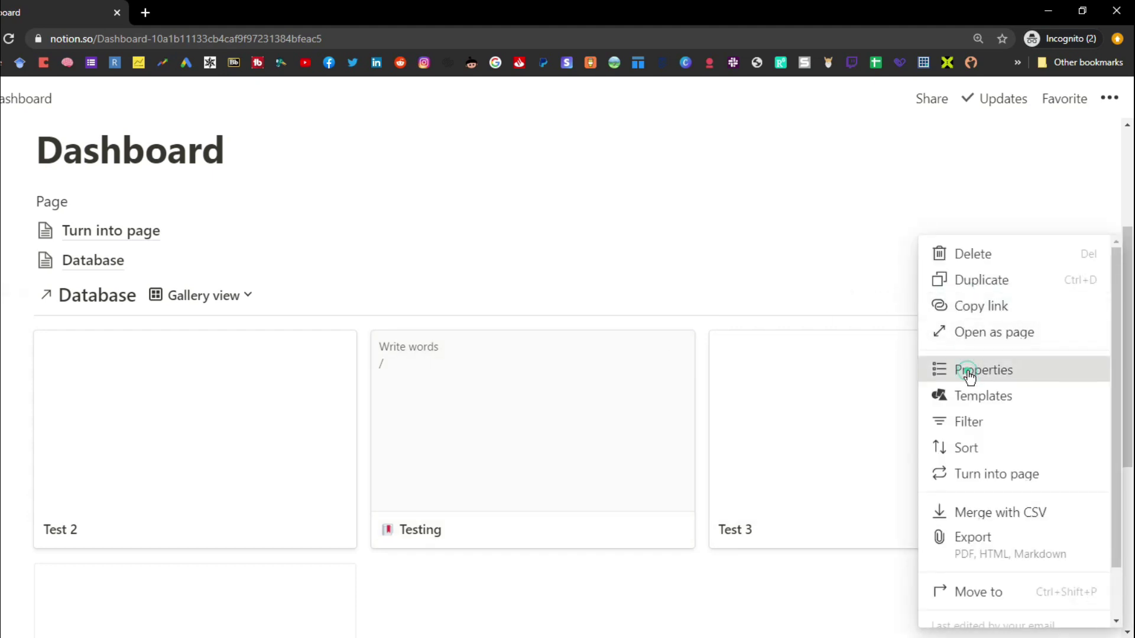
pyautogui.click(968, 371)
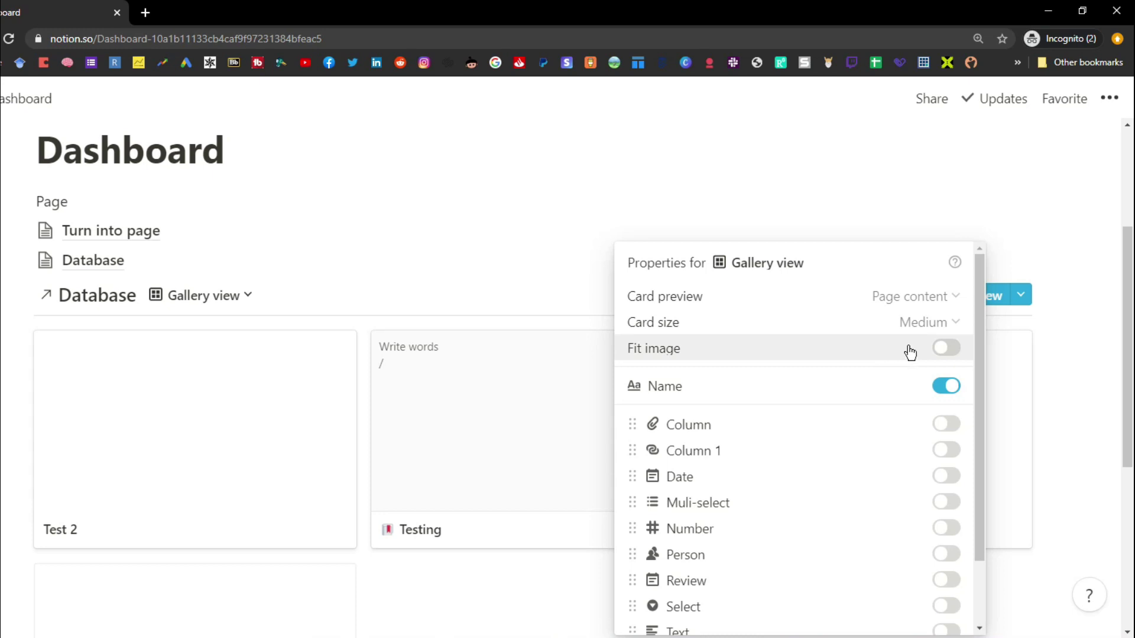
pyautogui.click(957, 299)
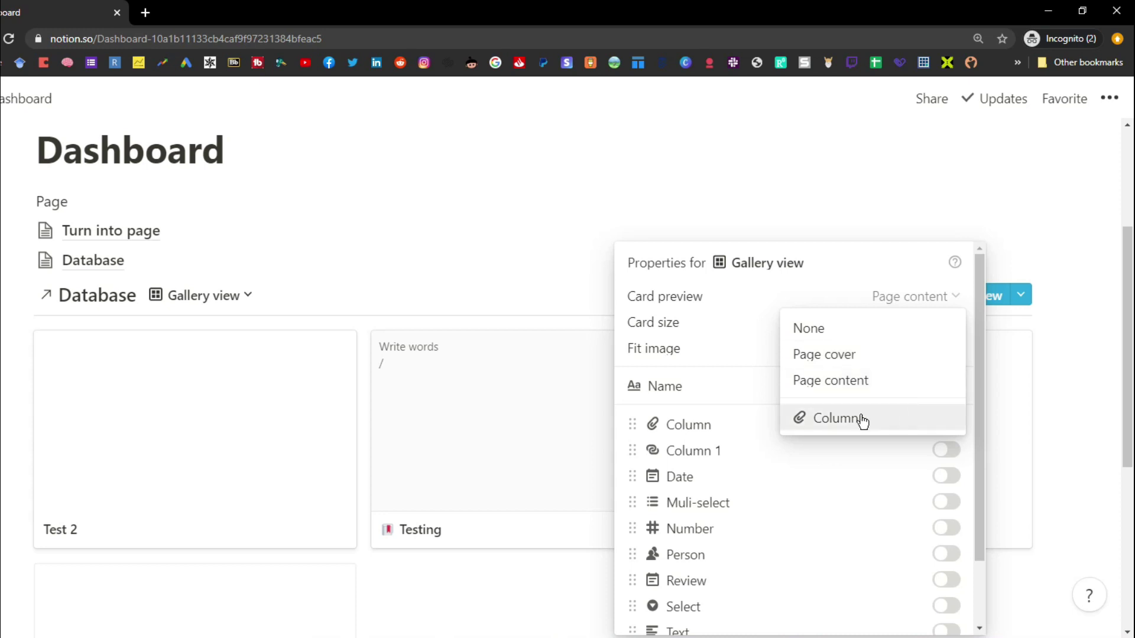
pyautogui.click(871, 355)
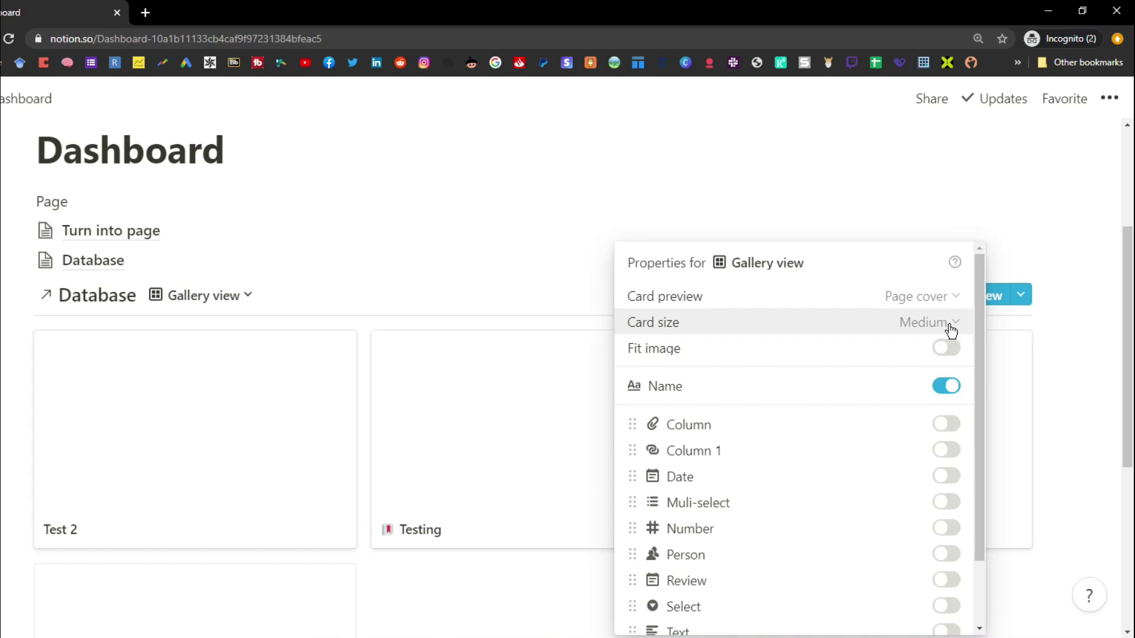
pyautogui.click(947, 324)
pyautogui.click(936, 356)
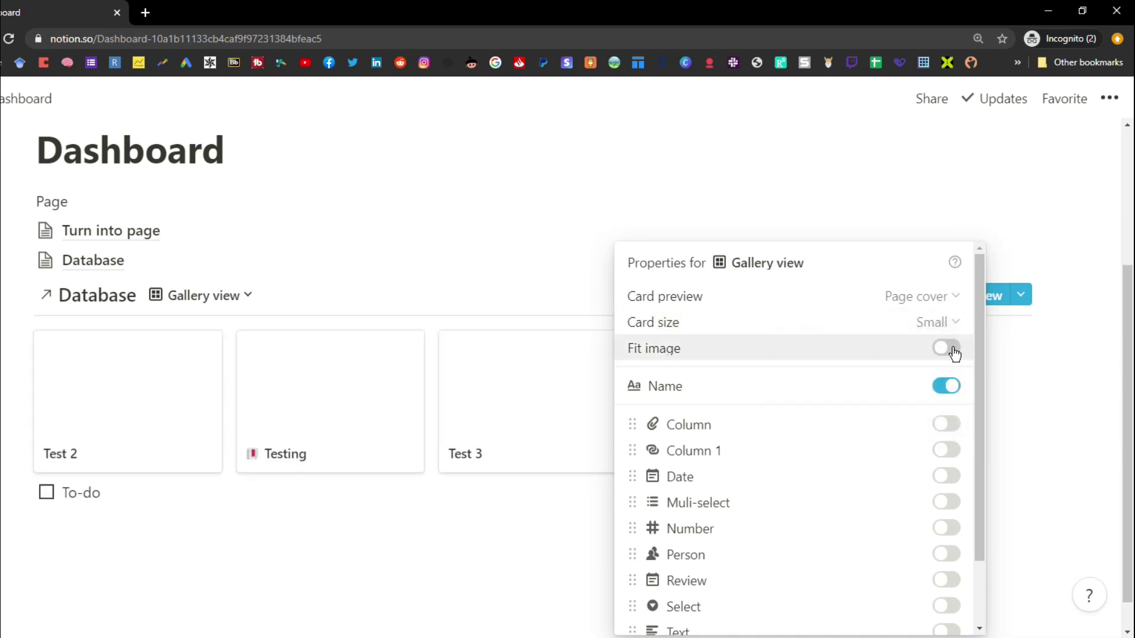
pyautogui.click(527, 291)
# Step: Open the Testing record from the gallery, add the biplane photo as its page cover, and close the record
pyautogui.click(327, 385)
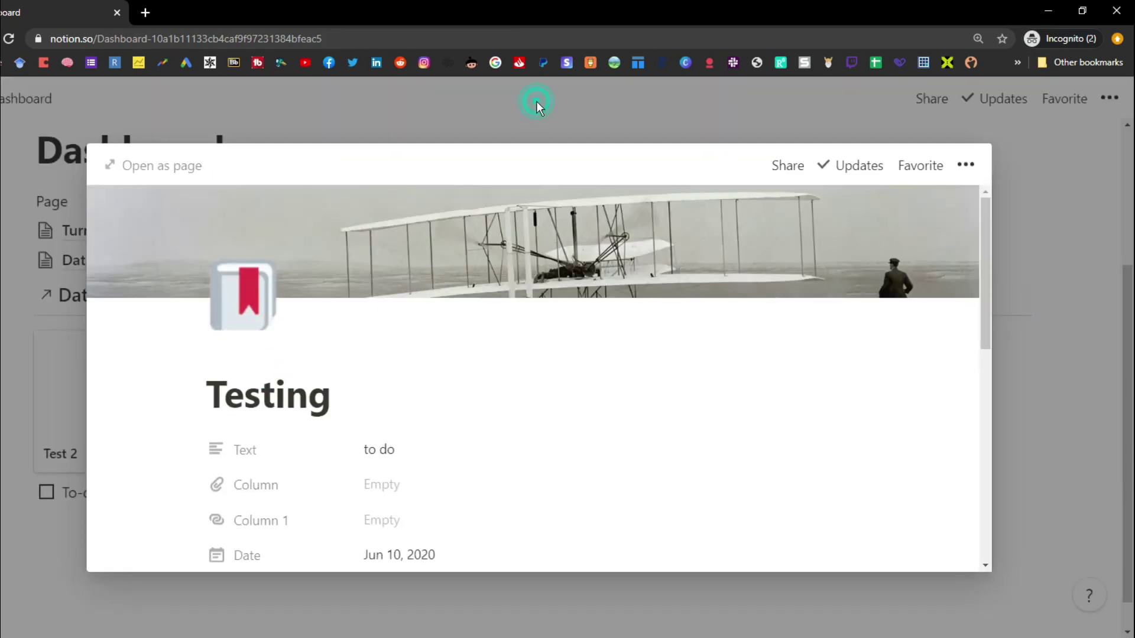
pyautogui.click(537, 101)
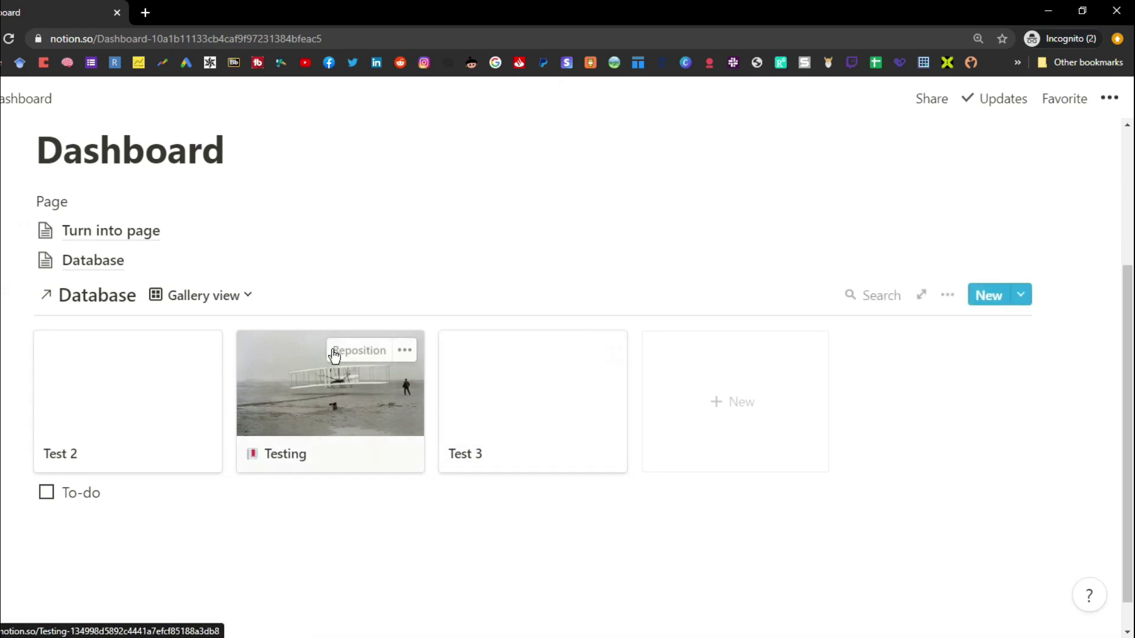
pyautogui.click(331, 351)
pyautogui.moveTo(339, 380)
pyautogui.mouseDown()
pyautogui.moveTo(341, 367)
pyautogui.moveTo(337, 380)
pyautogui.mouseUp()
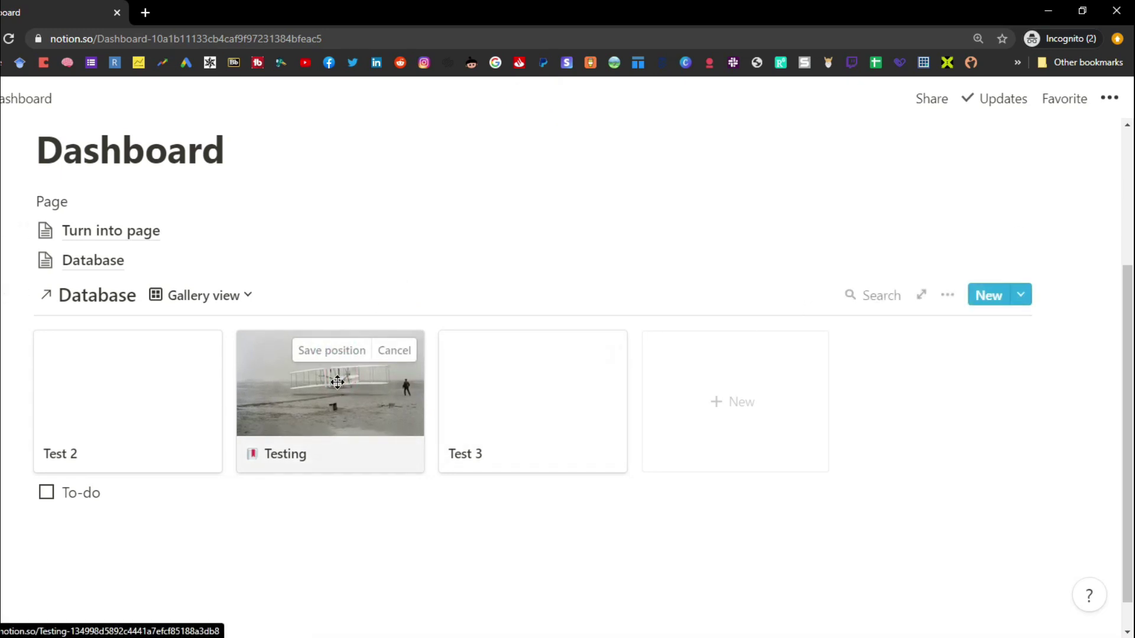
pyautogui.click(401, 356)
# Step: In the gallery view's properties, turn Fit image on and off again, and show the Date and Muli-select properties on the cards
pyautogui.click(940, 294)
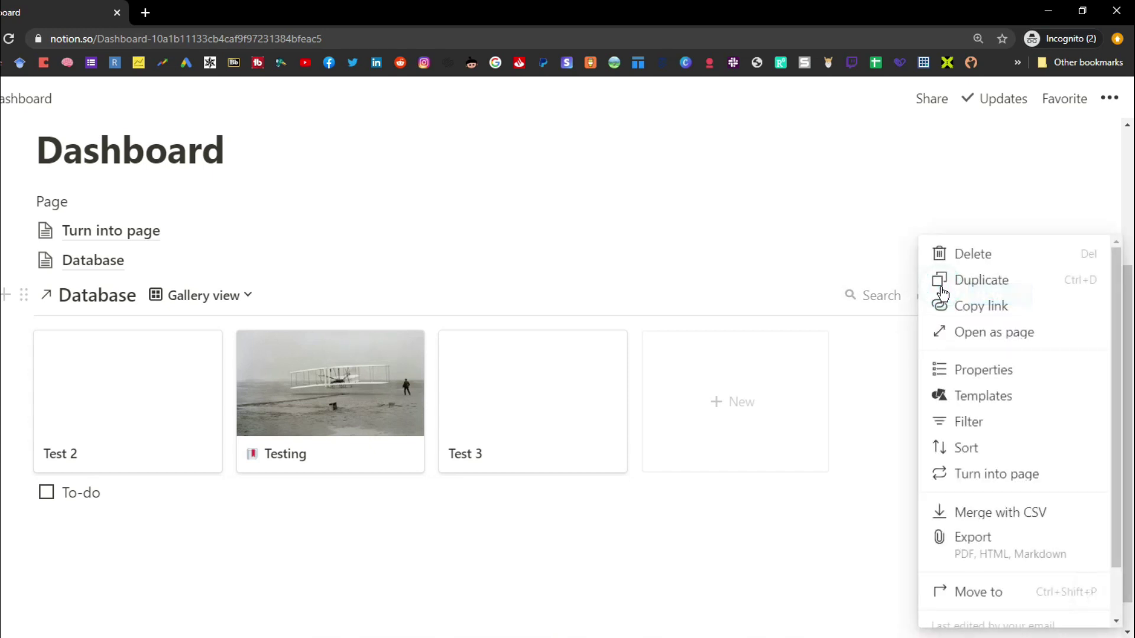
pyautogui.click(974, 370)
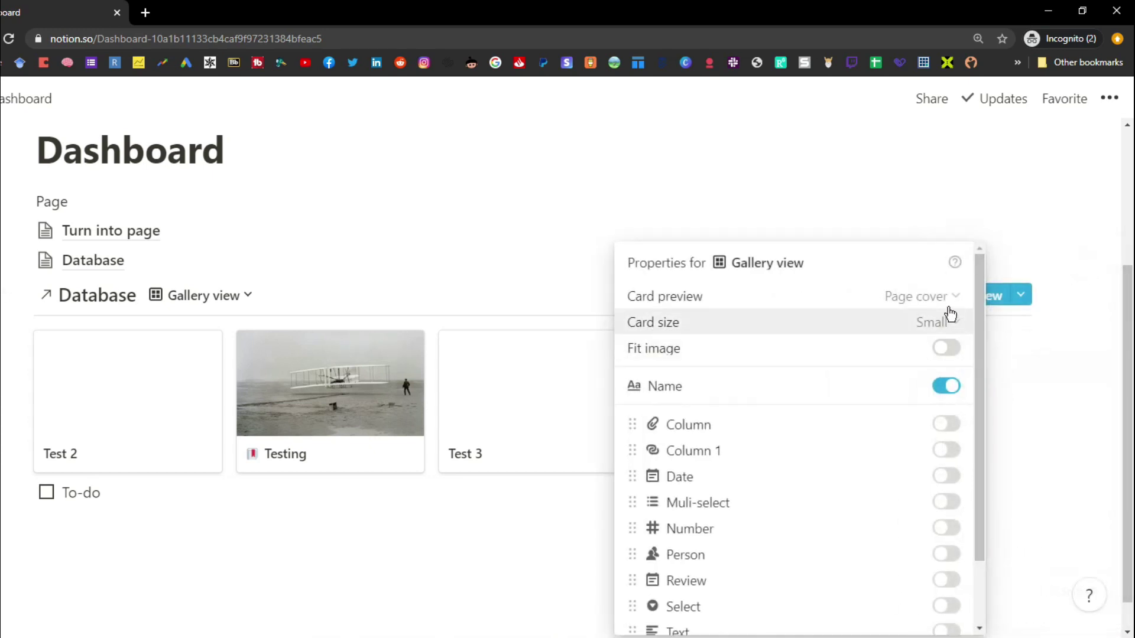
pyautogui.click(948, 352)
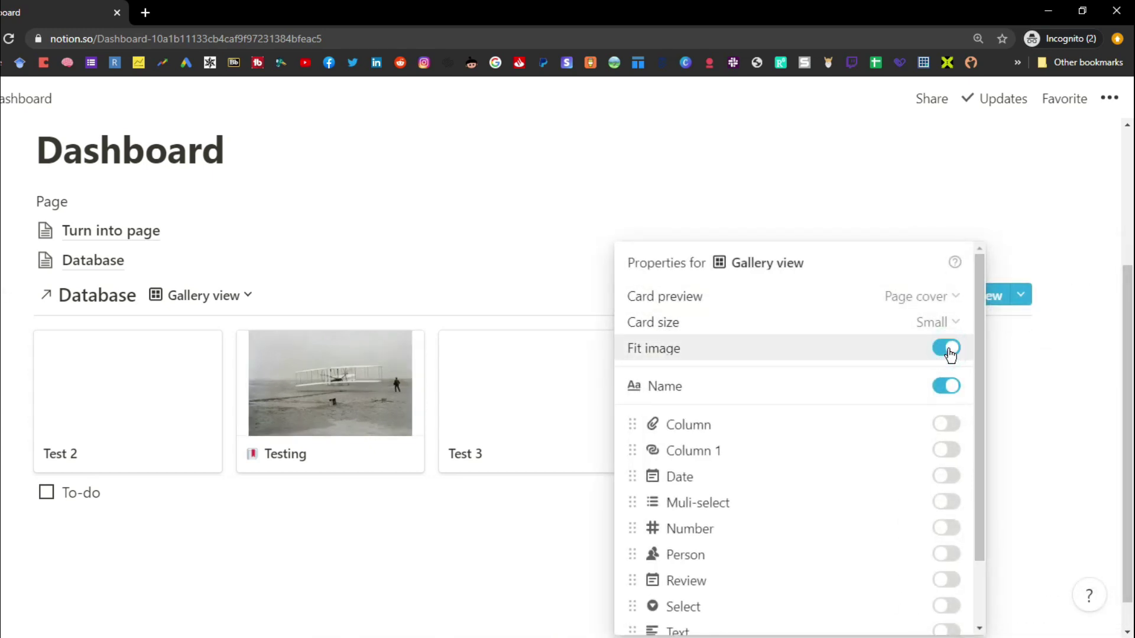
pyautogui.click(947, 349)
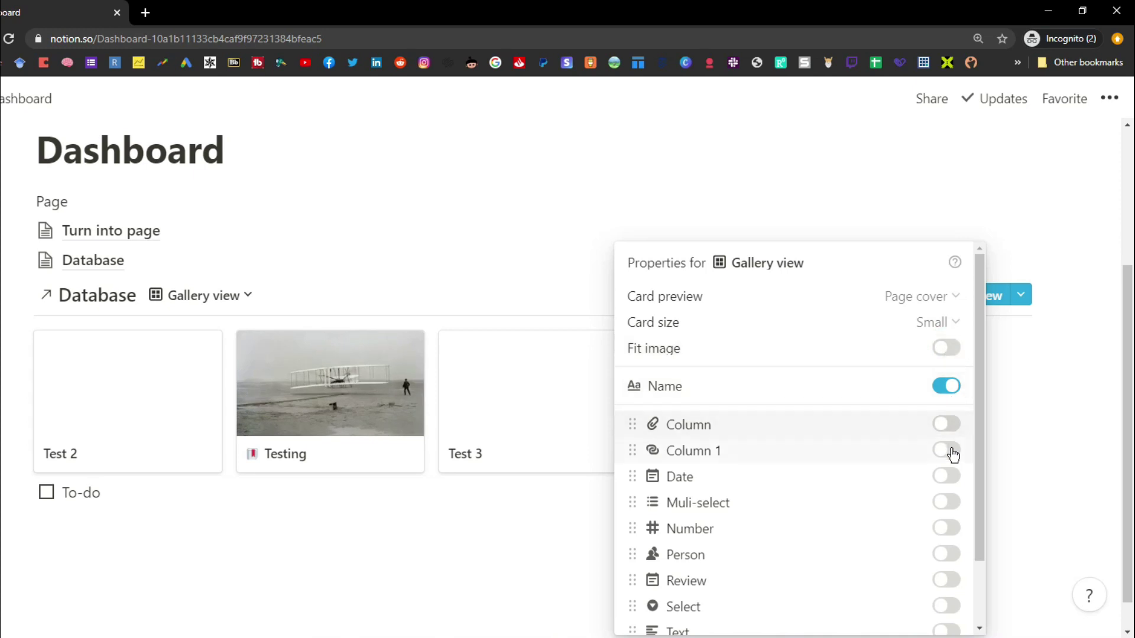
pyautogui.click(948, 476)
pyautogui.click(949, 503)
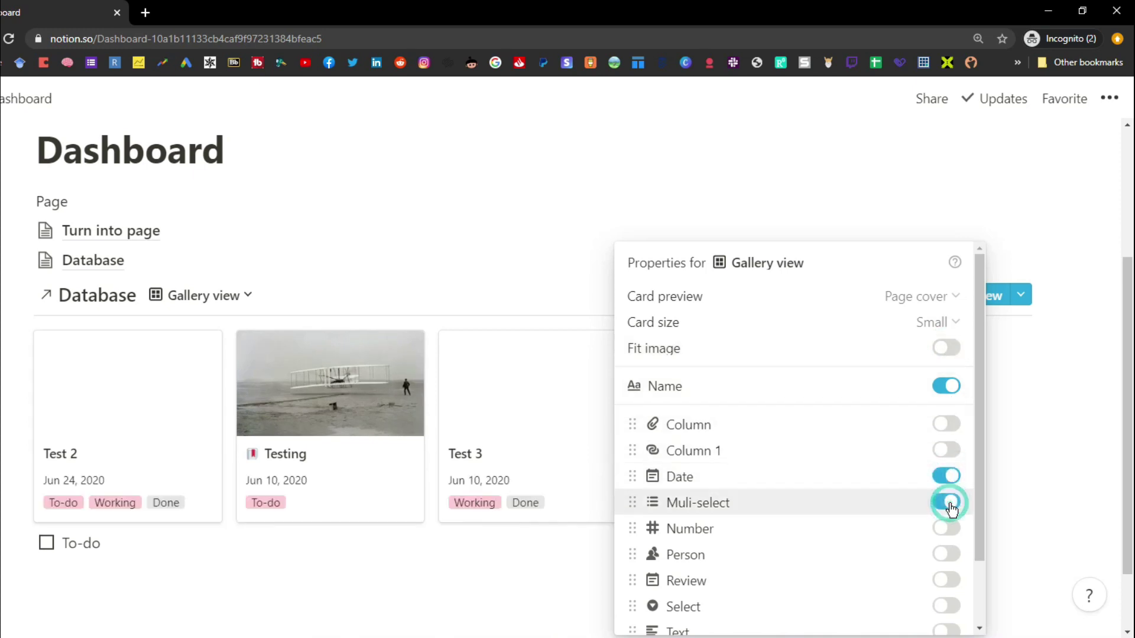
pyautogui.click(805, 221)
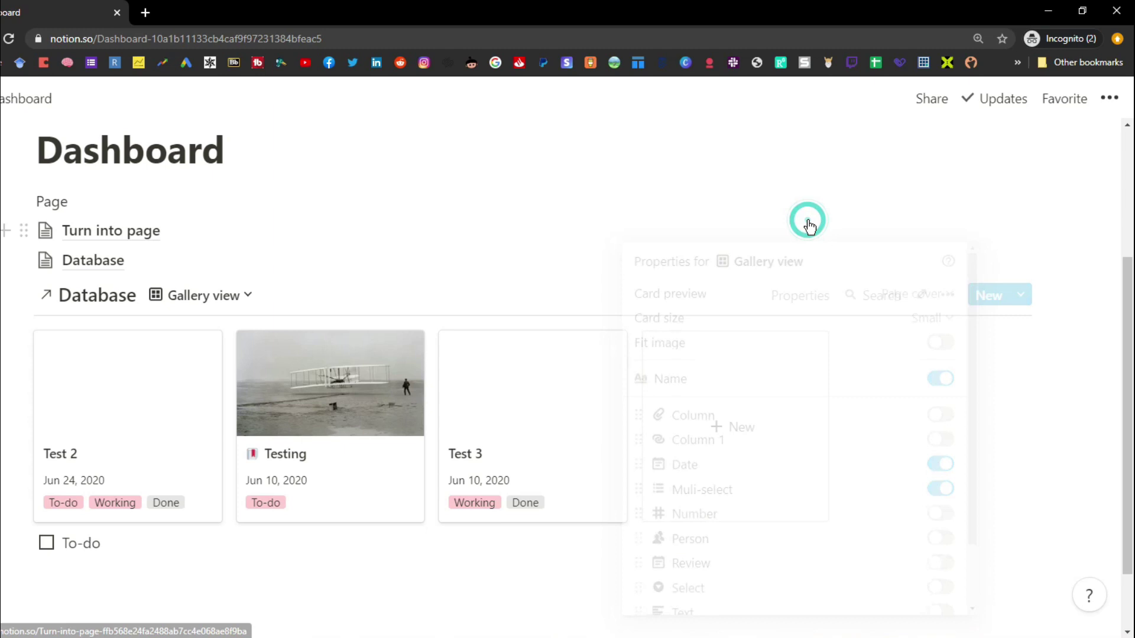
# Step: Open the Testing record from the gallery, tick its green-circle checkbox property, and close the record
pyautogui.click(361, 419)
pyautogui.scroll(-3, 360, 416)
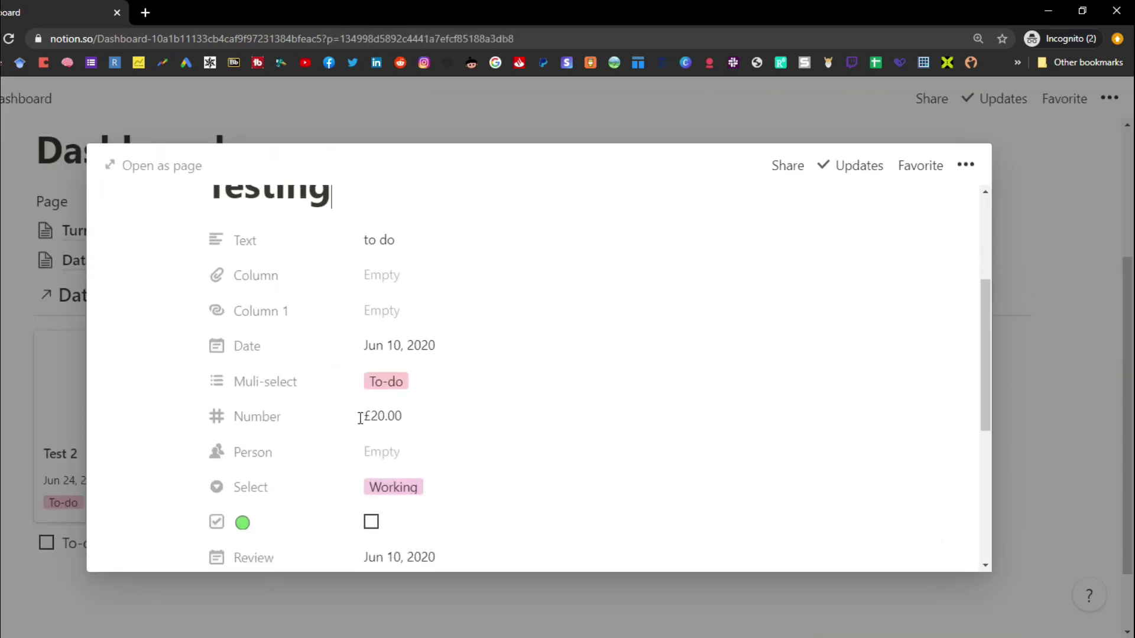
pyautogui.scroll(-2, 390, 421)
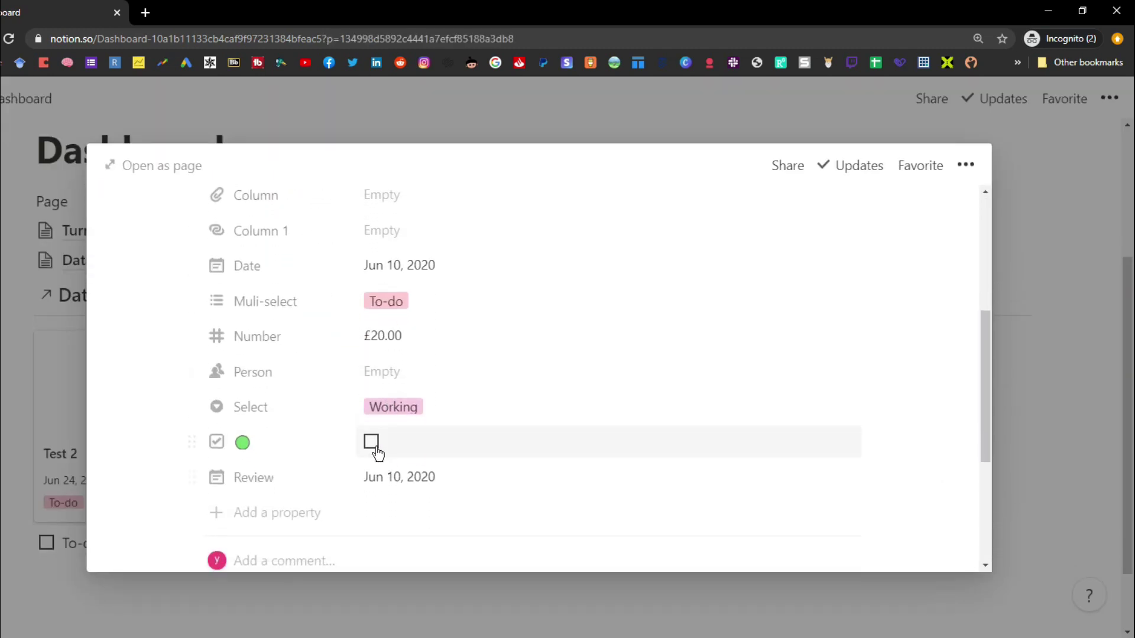
pyautogui.click(372, 443)
pyautogui.click(52, 416)
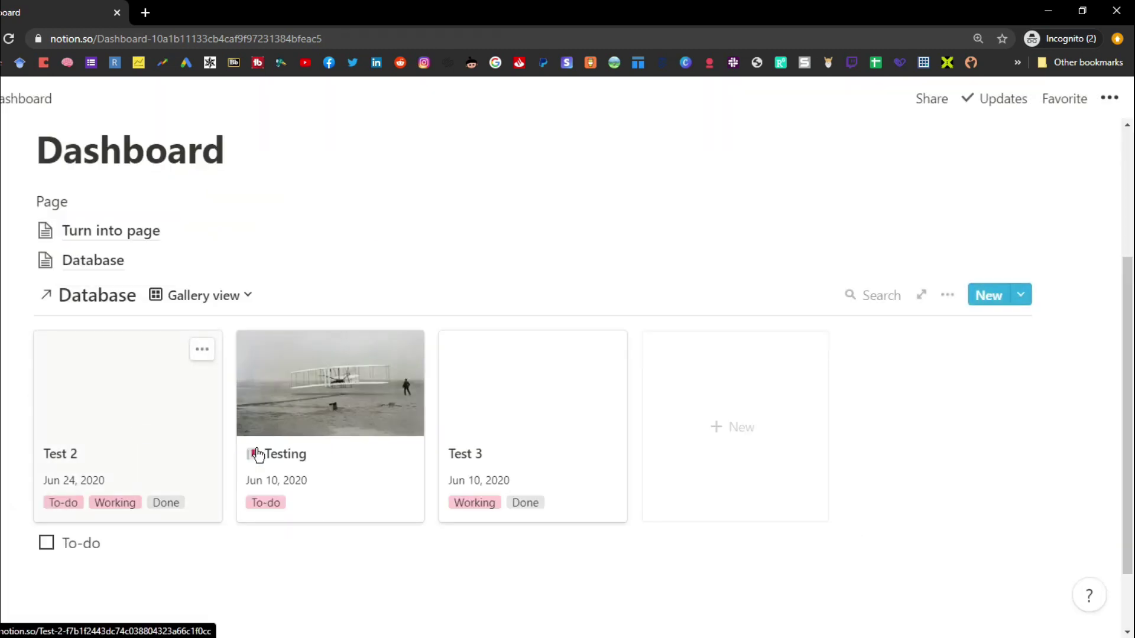
# Step: Show the green-circle checkbox property on the gallery cards and tick it on the Test 3 card
pyautogui.click(948, 297)
pyautogui.click(971, 372)
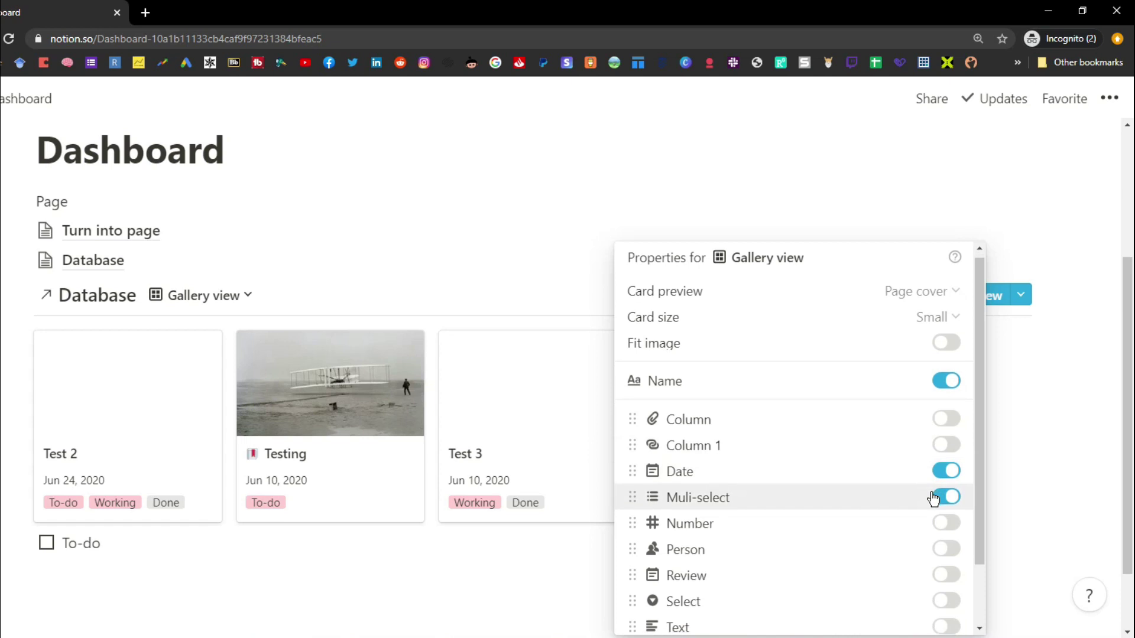
pyautogui.scroll(-2, 933, 502)
pyautogui.click(947, 580)
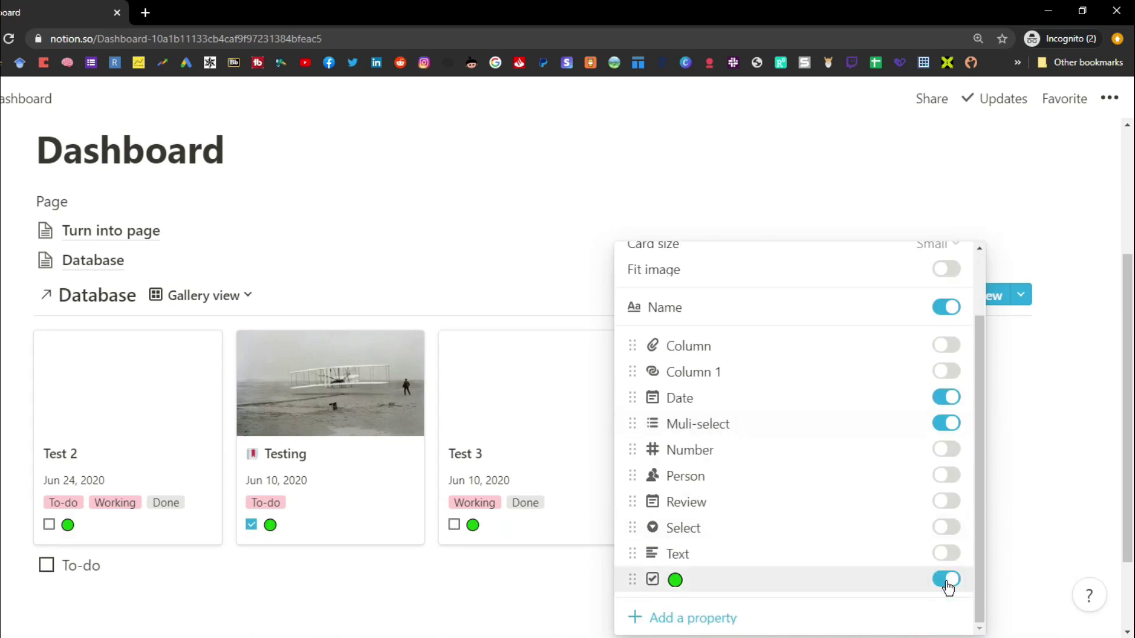
pyautogui.click(1036, 547)
pyautogui.click(454, 526)
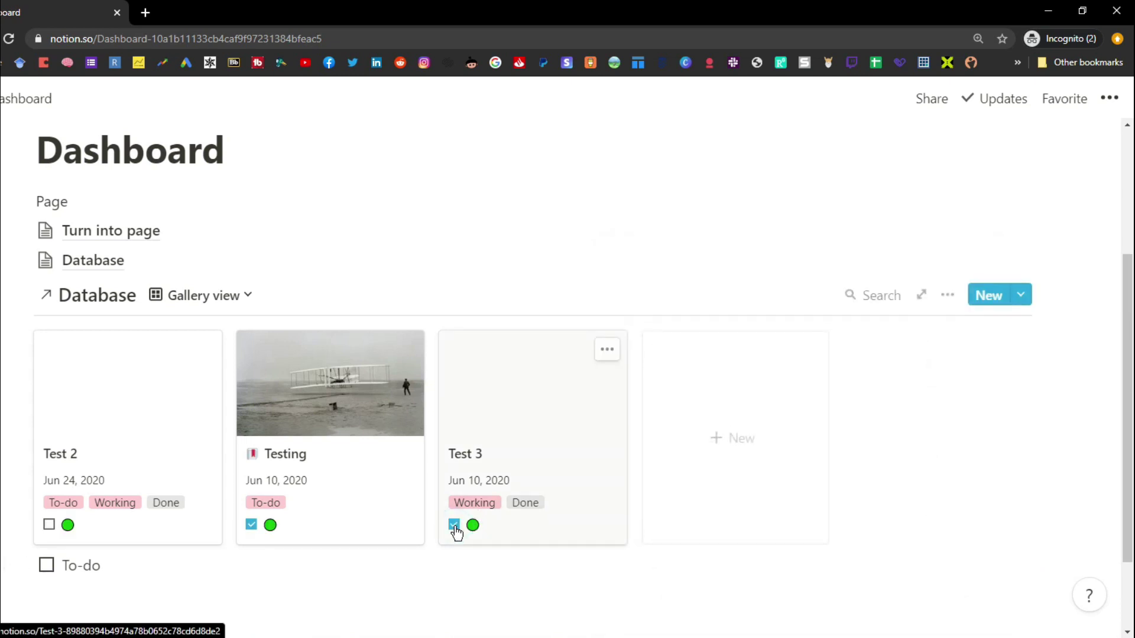
pyautogui.click(948, 295)
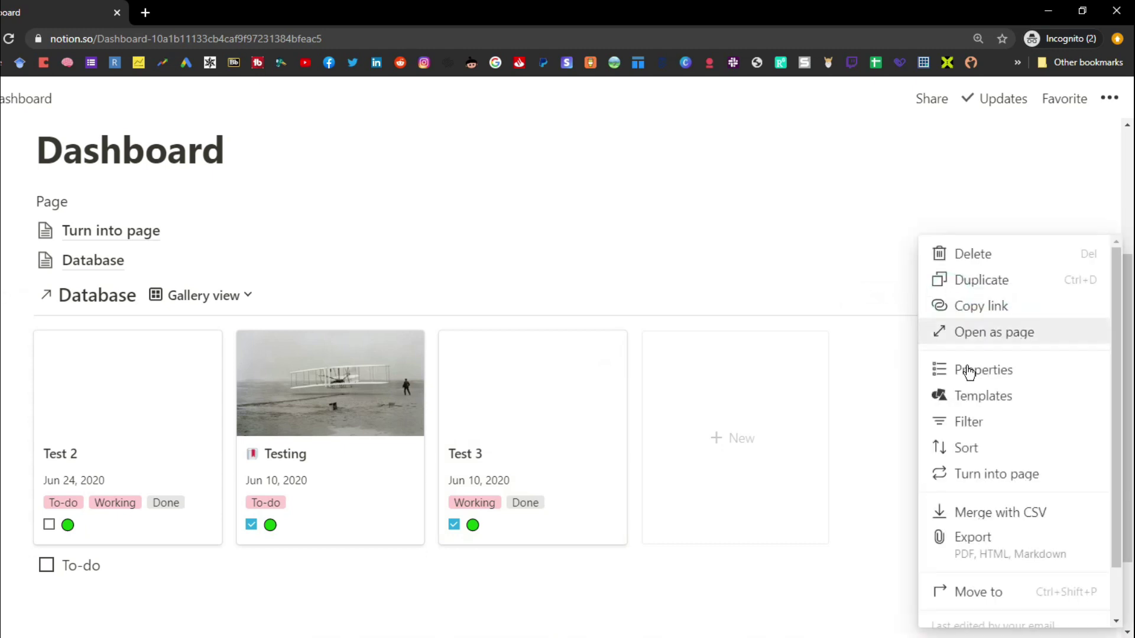
pyautogui.scroll(-1, 975, 414)
pyautogui.click(646, 265)
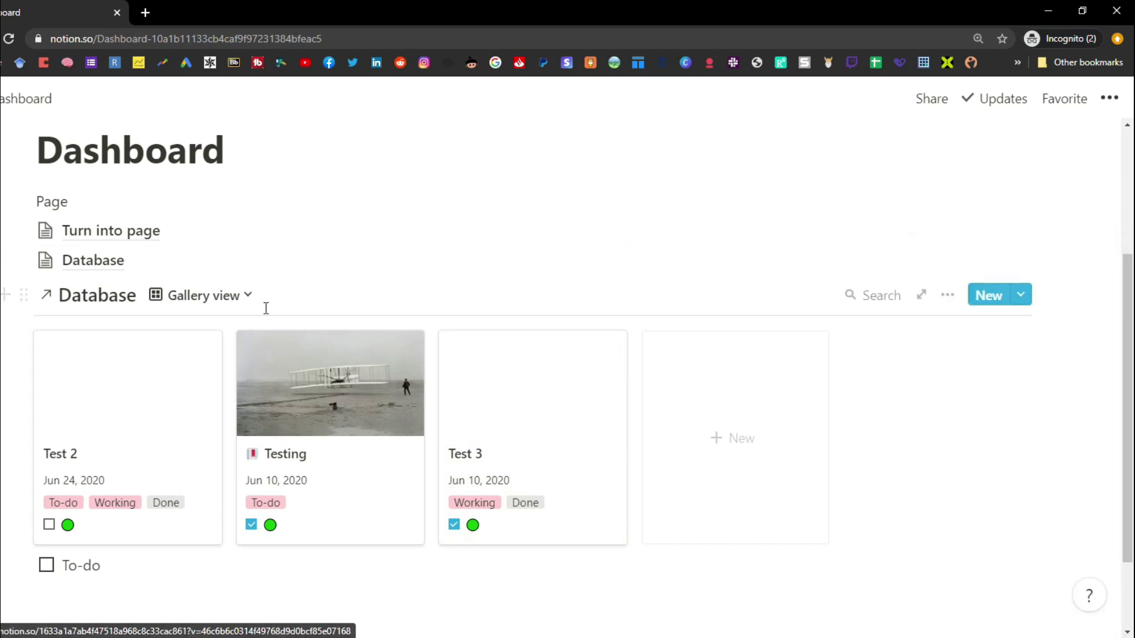
# Step: Switch the database from the gallery to the Board view
pyautogui.click(240, 295)
pyautogui.click(210, 396)
pyautogui.scroll(-2, 213, 400)
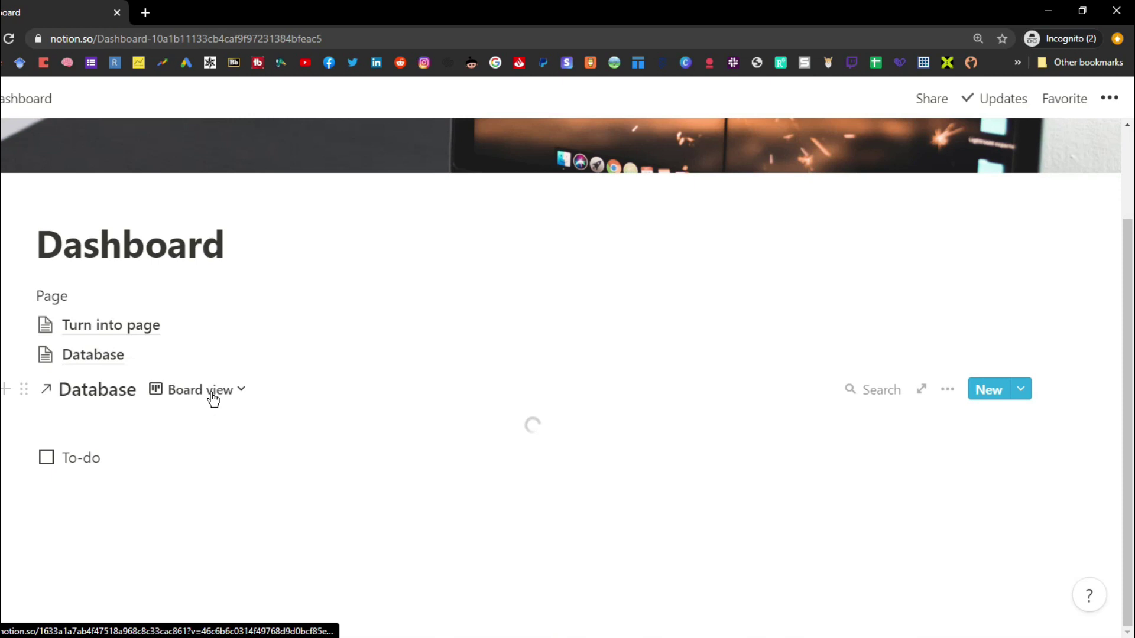
# Step: In the board view's properties, set the card preview to Page cover and the card size to Small
pyautogui.click(948, 297)
pyautogui.click(967, 372)
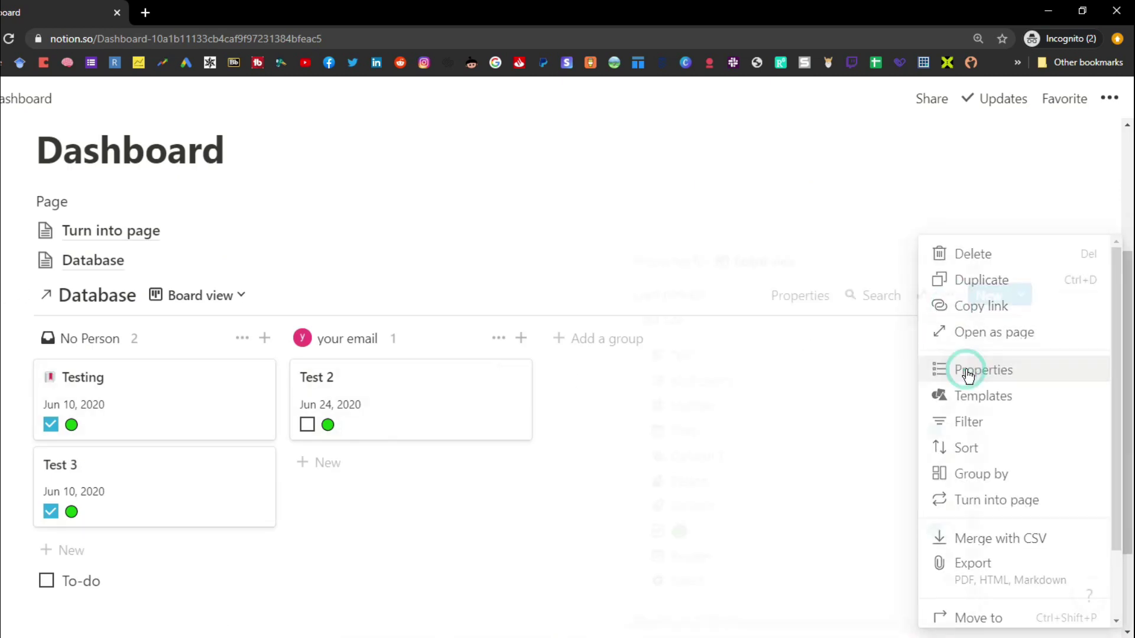
pyautogui.click(955, 298)
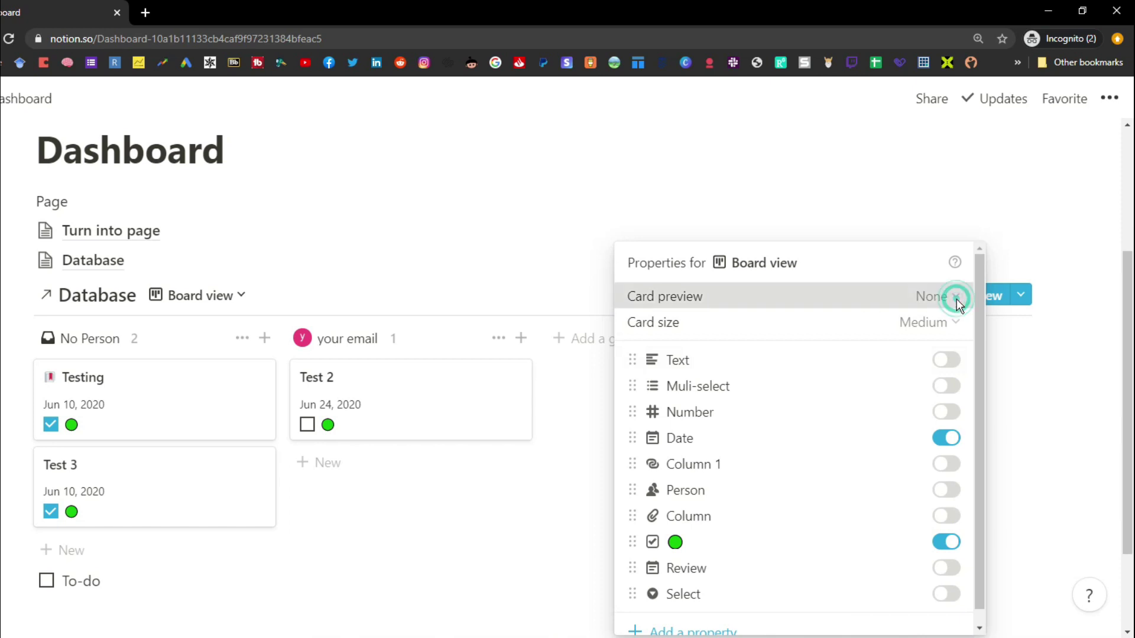
pyautogui.click(922, 355)
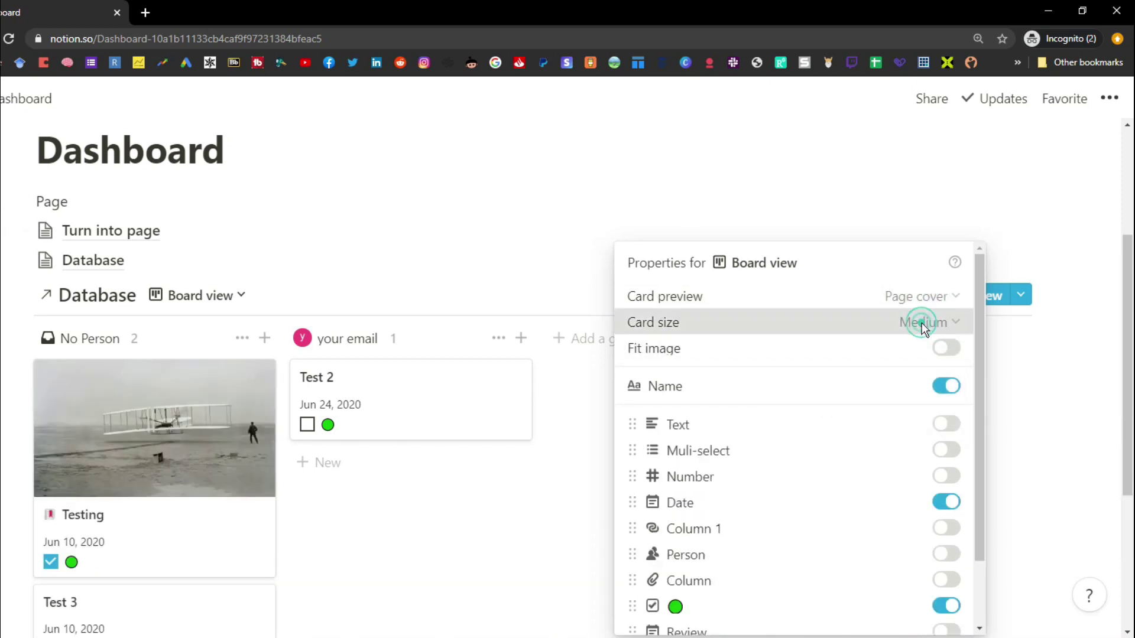
pyautogui.click(919, 322)
pyautogui.click(911, 354)
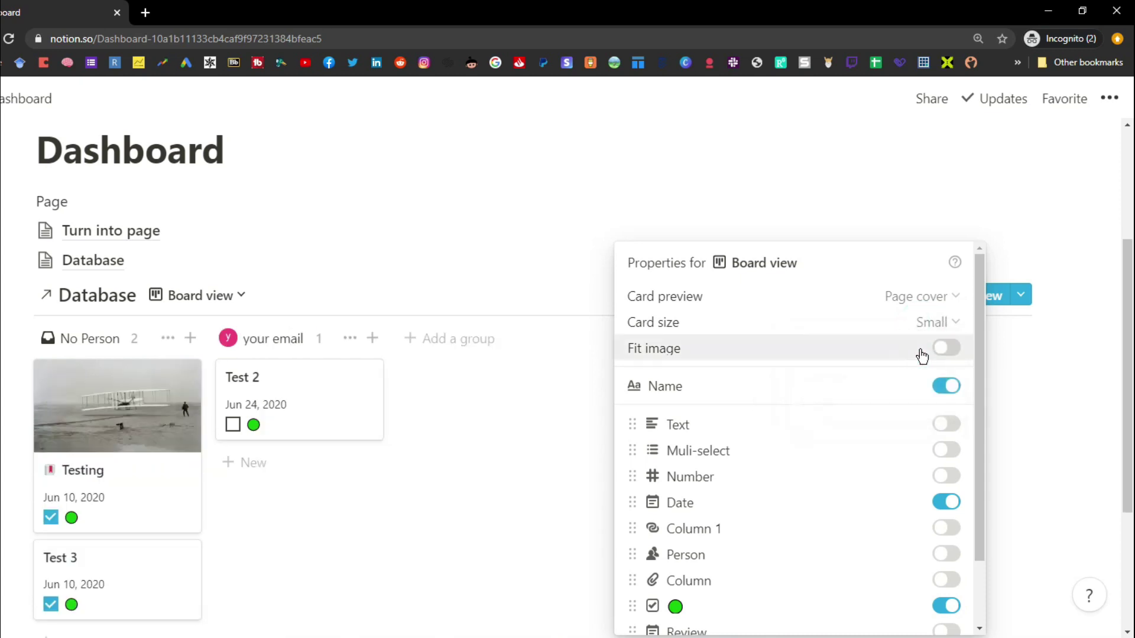
# Step: Turn Fit image on and off again for the board cards and close the view's properties
pyautogui.click(948, 349)
pyautogui.click(947, 350)
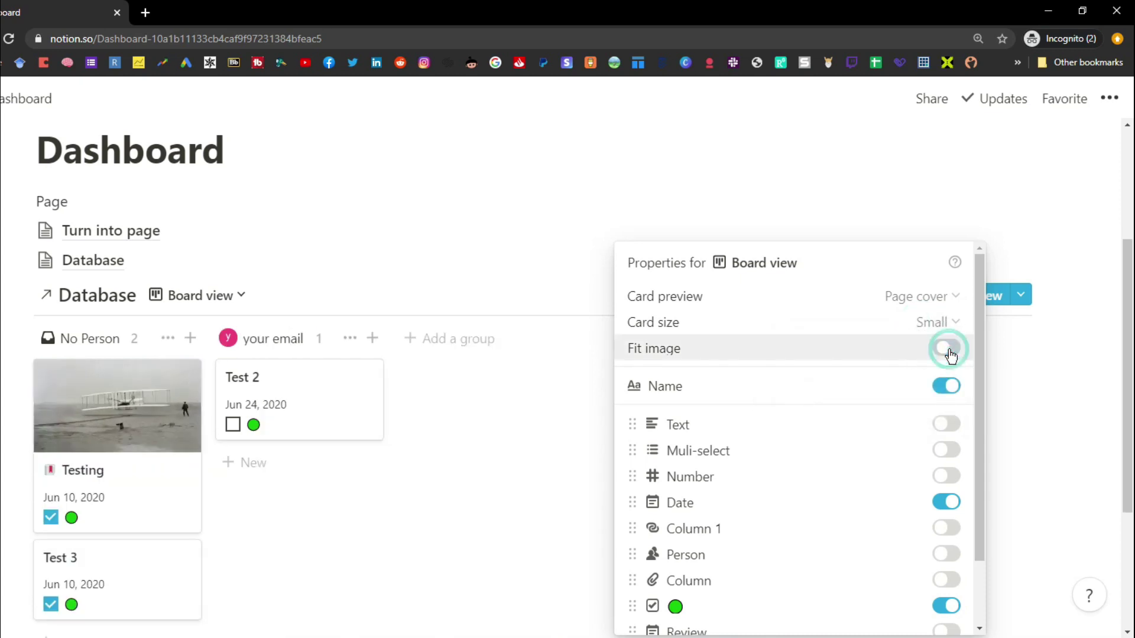
pyautogui.click(520, 224)
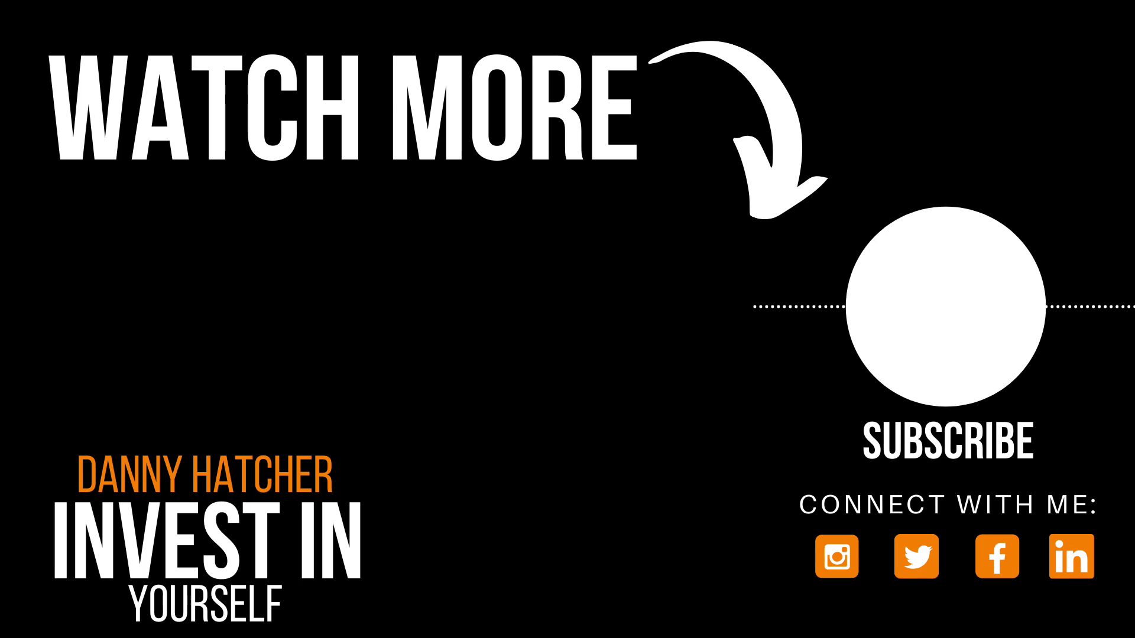